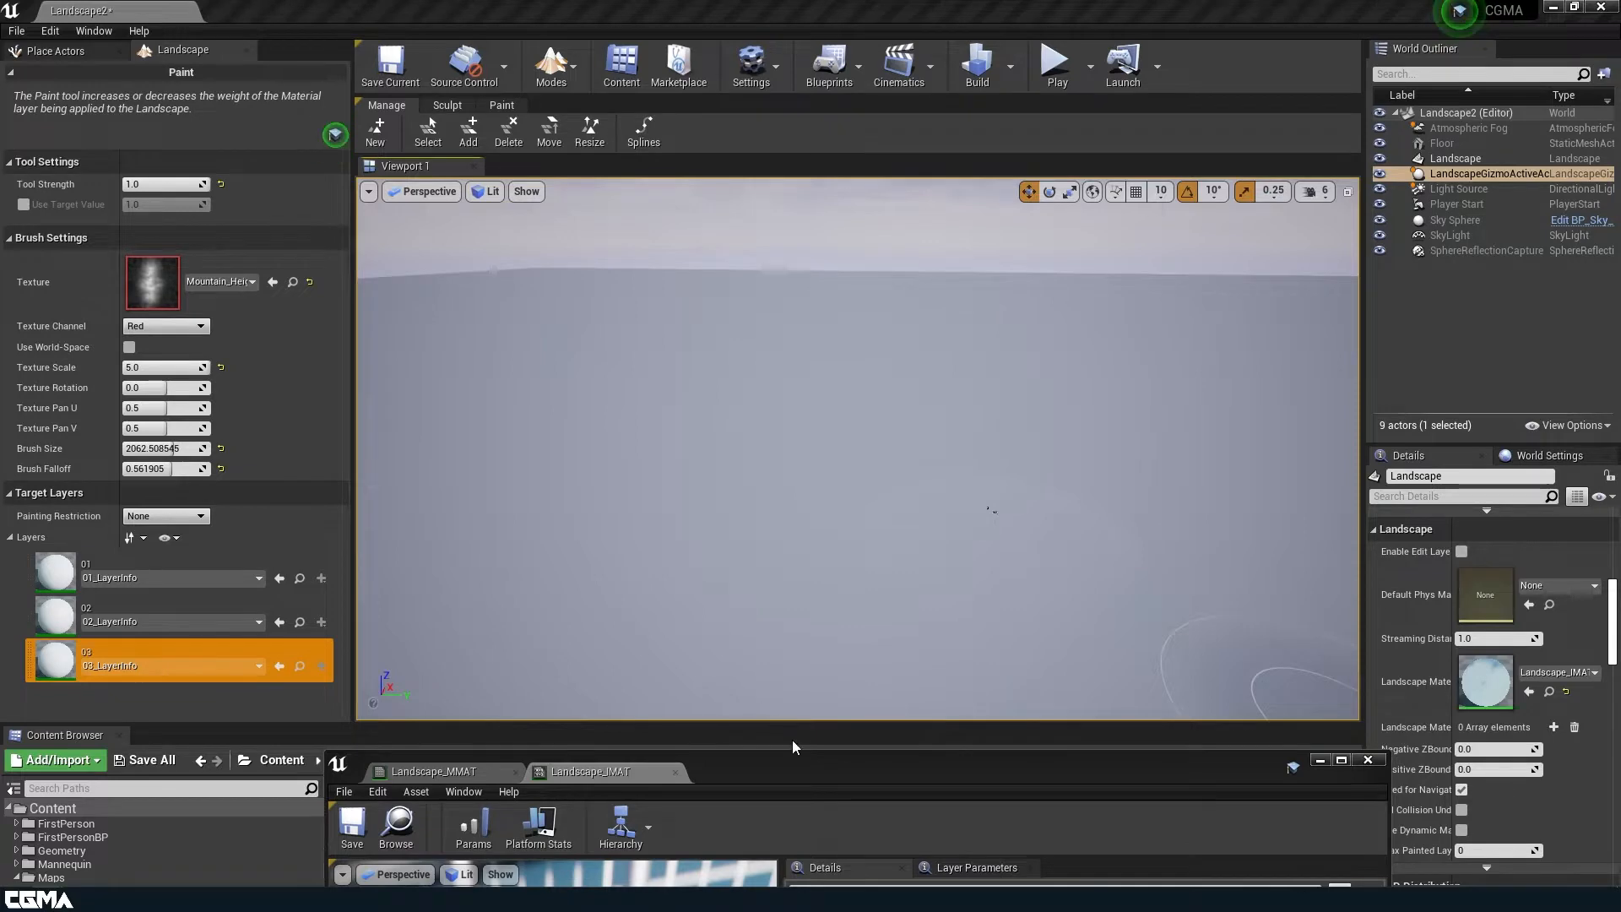
# - Bring the Landscape_IMAT editor window fully into view and review its layer texture and UV tiling parameters
pyautogui.moveTo(799, 767); pyautogui.dragTo(831, 53)
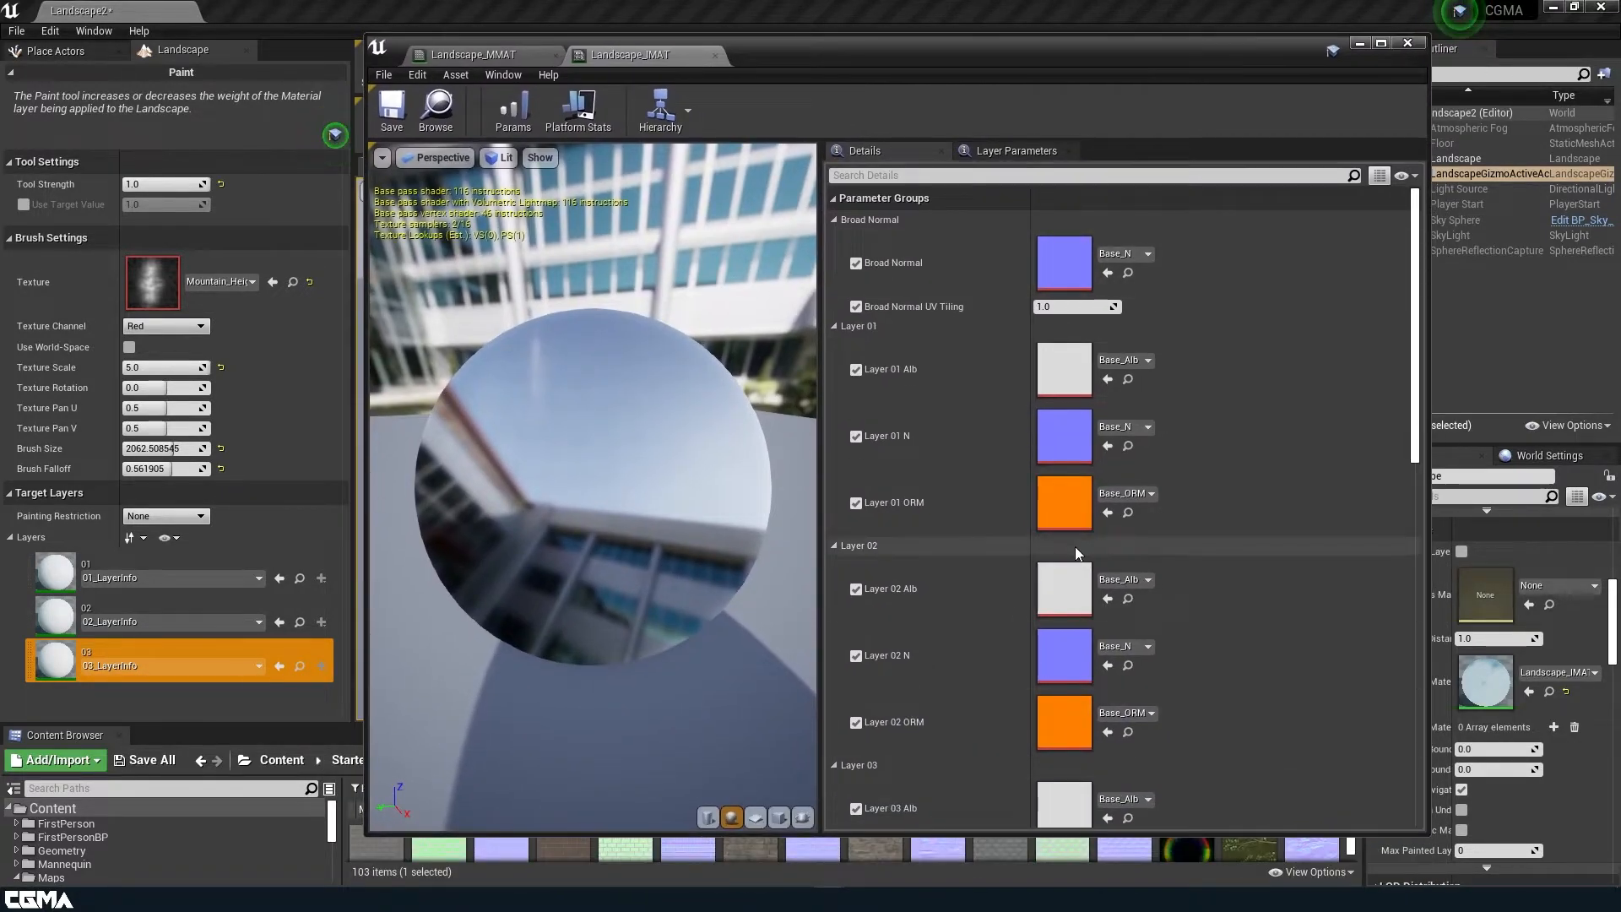
pyautogui.scroll(-3, 1085, 540)
pyautogui.scroll(-3, 1013, 540)
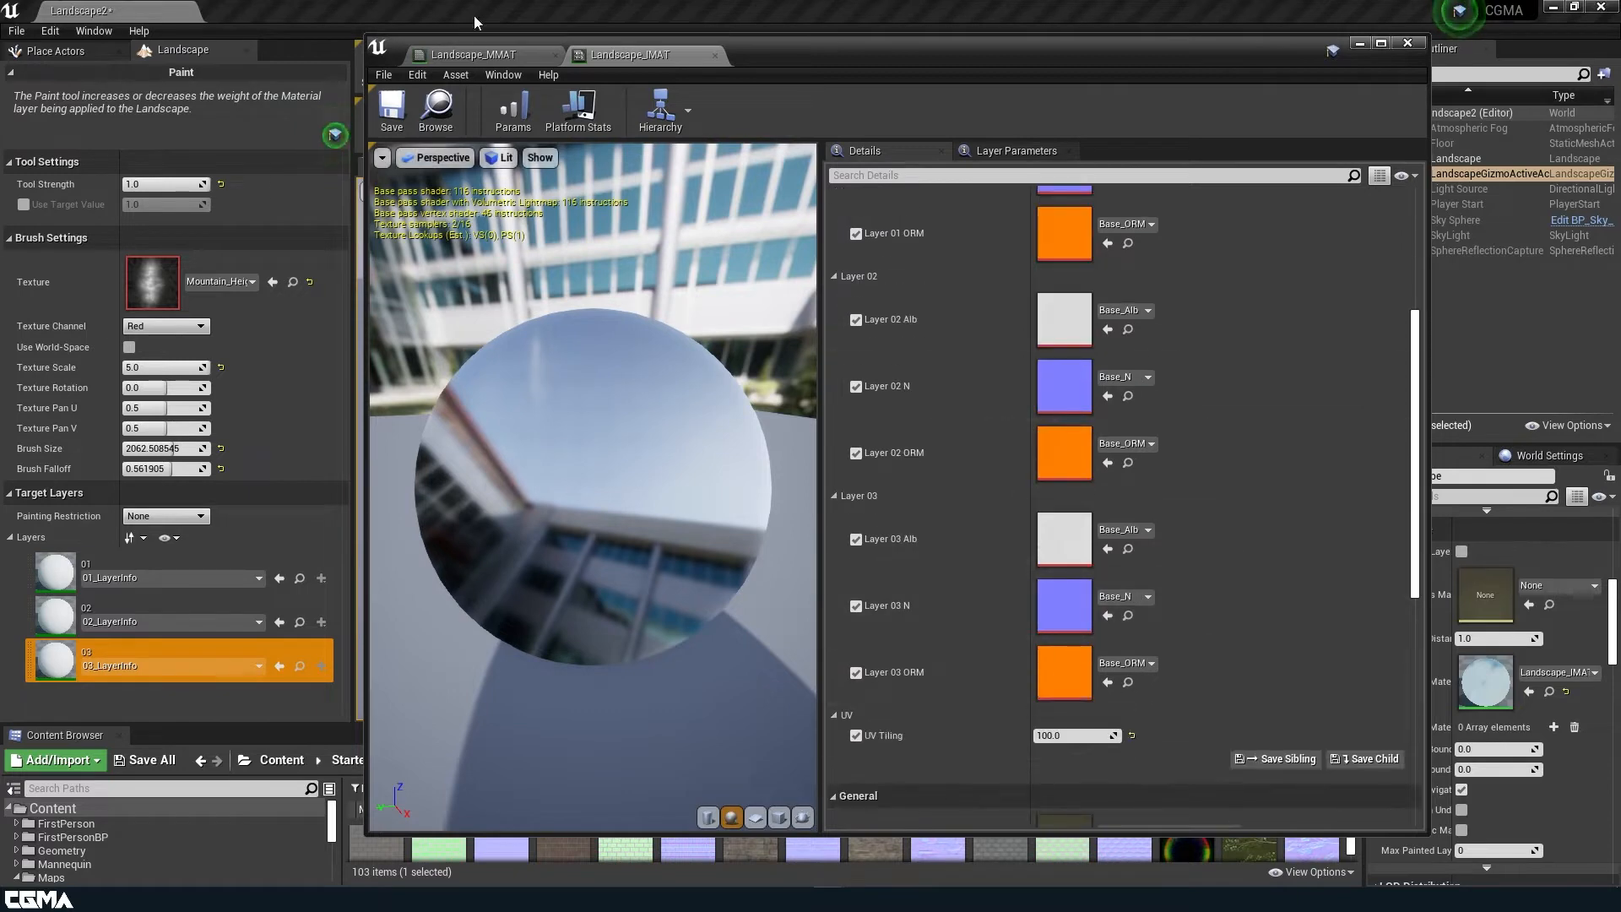
# - Examine the Landscape_MMAT node graph, covering the Broad Normal, Albedo, Normal and ORM groups and their layer blends
pyautogui.click(490, 57)
pyautogui.moveTo(960, 389); pyautogui.dragTo(723, 211, button='right')
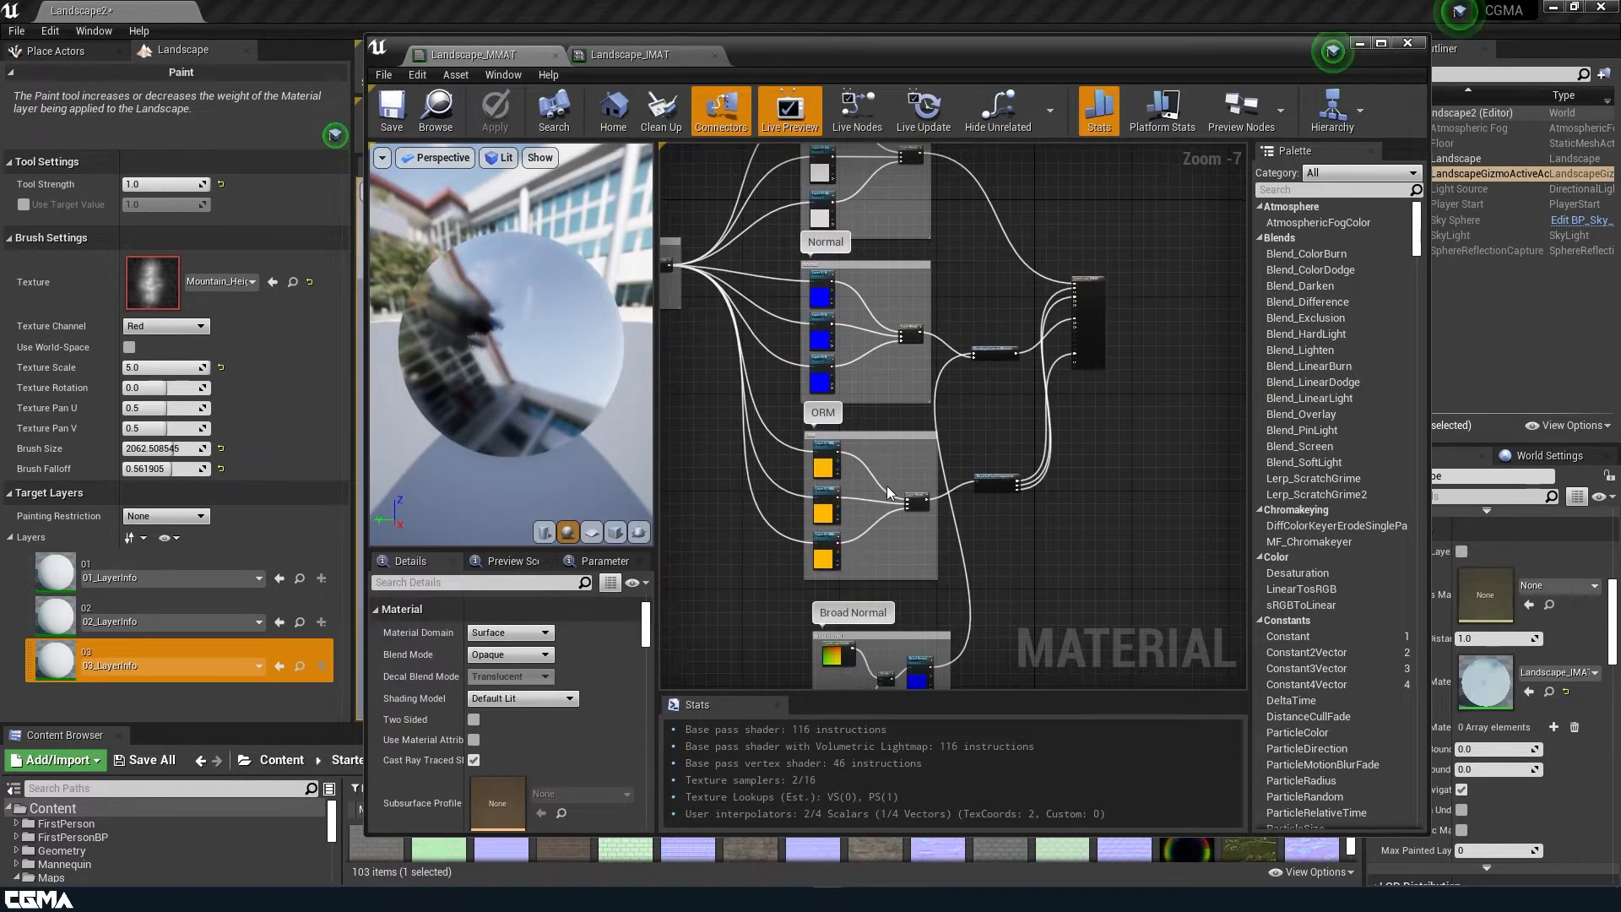
pyautogui.moveTo(889, 496); pyautogui.dragTo(972, 515, button='right')
pyautogui.scroll(5, 922, 544)
pyautogui.scroll(-4, 867, 376)
pyautogui.scroll(3, 940, 534)
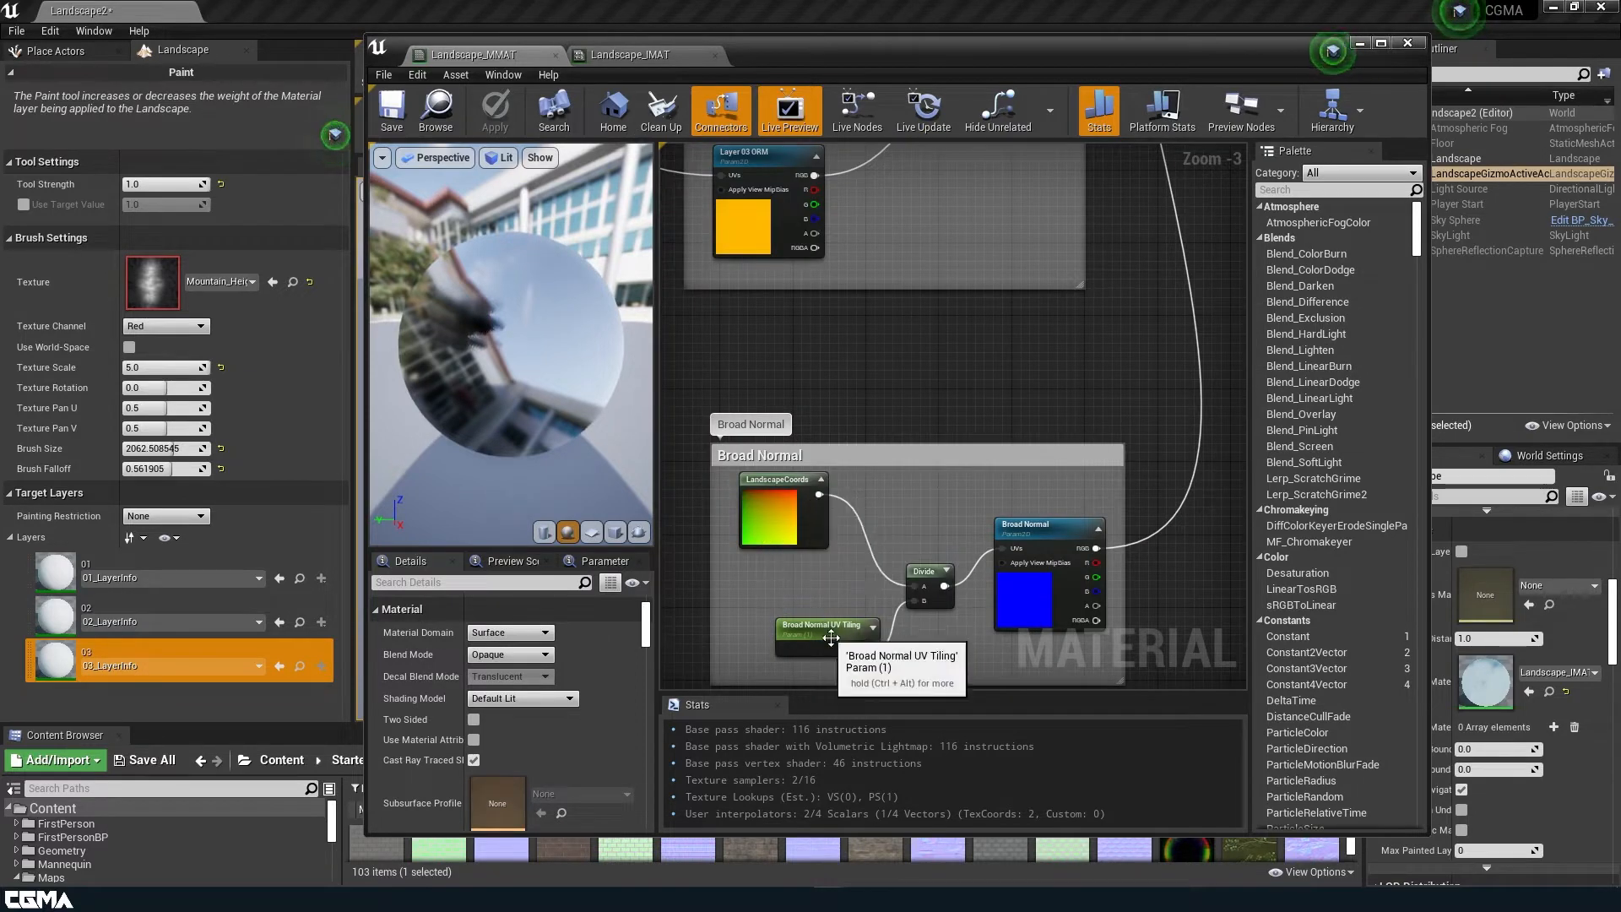
pyautogui.scroll(-4, 907, 462)
pyautogui.moveTo(929, 275); pyautogui.dragTo(1053, 572, button='right')
pyautogui.scroll(2, 860, 368)
pyautogui.moveTo(817, 413); pyautogui.dragTo(655, 546, button='right')
pyautogui.scroll(1, 929, 481)
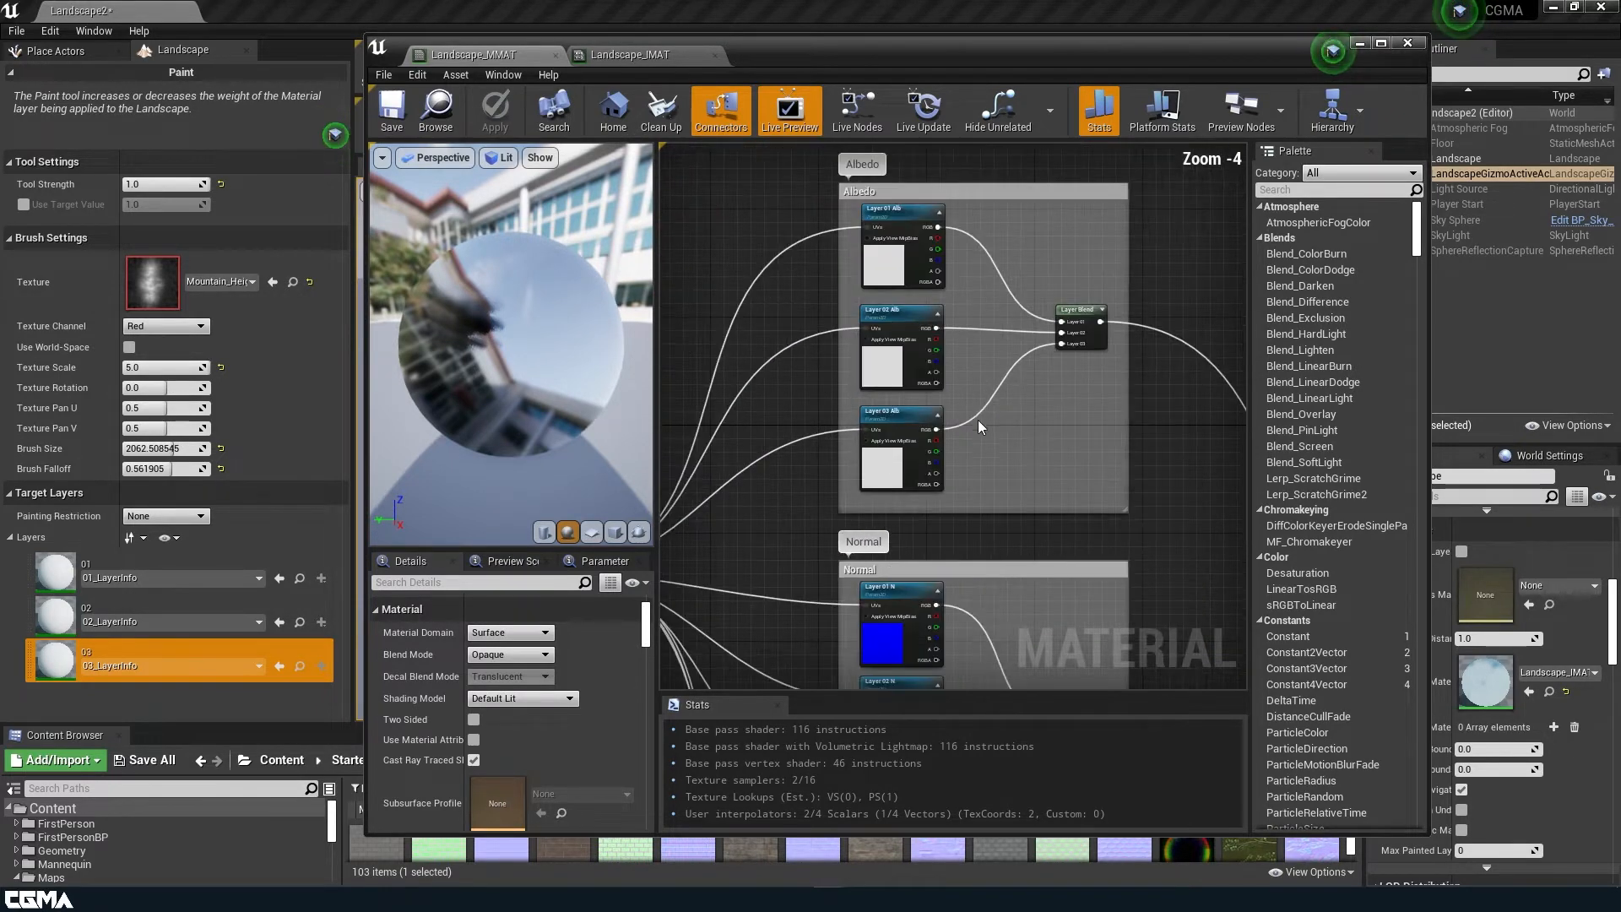
pyautogui.moveTo(1024, 461); pyautogui.dragTo(988, 143, button='right')
pyautogui.moveTo(981, 533); pyautogui.dragTo(974, 179, button='right')
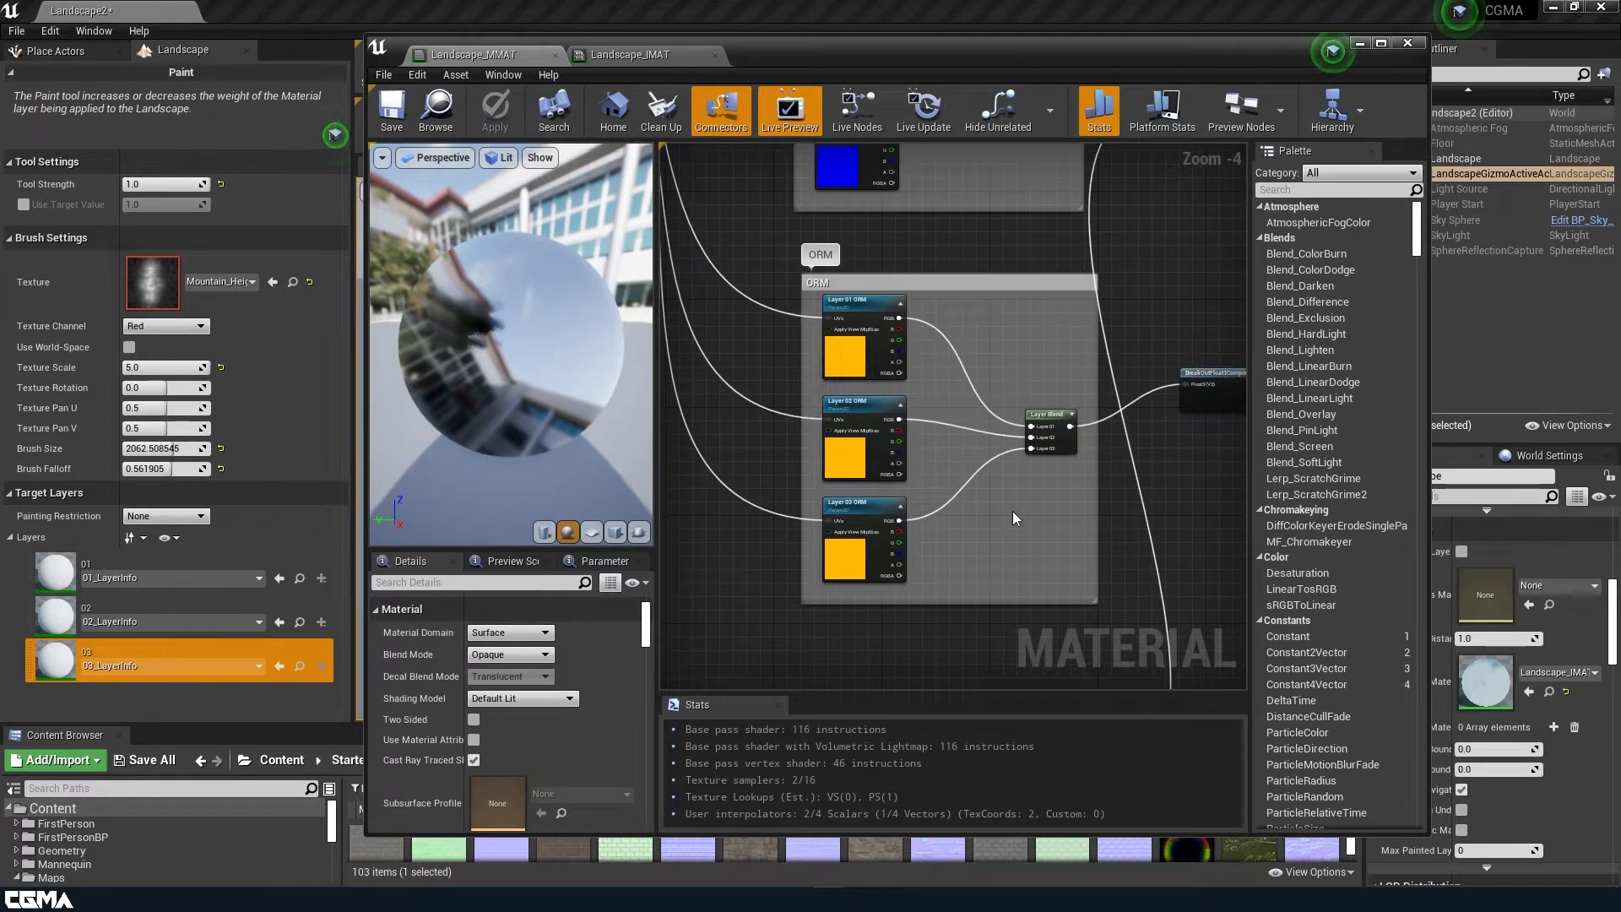
# - In Landscape_IMAT, assign the T_Ground_Grass_D texture to the Layer 01 Alb parameter
pyautogui.click(606, 56)
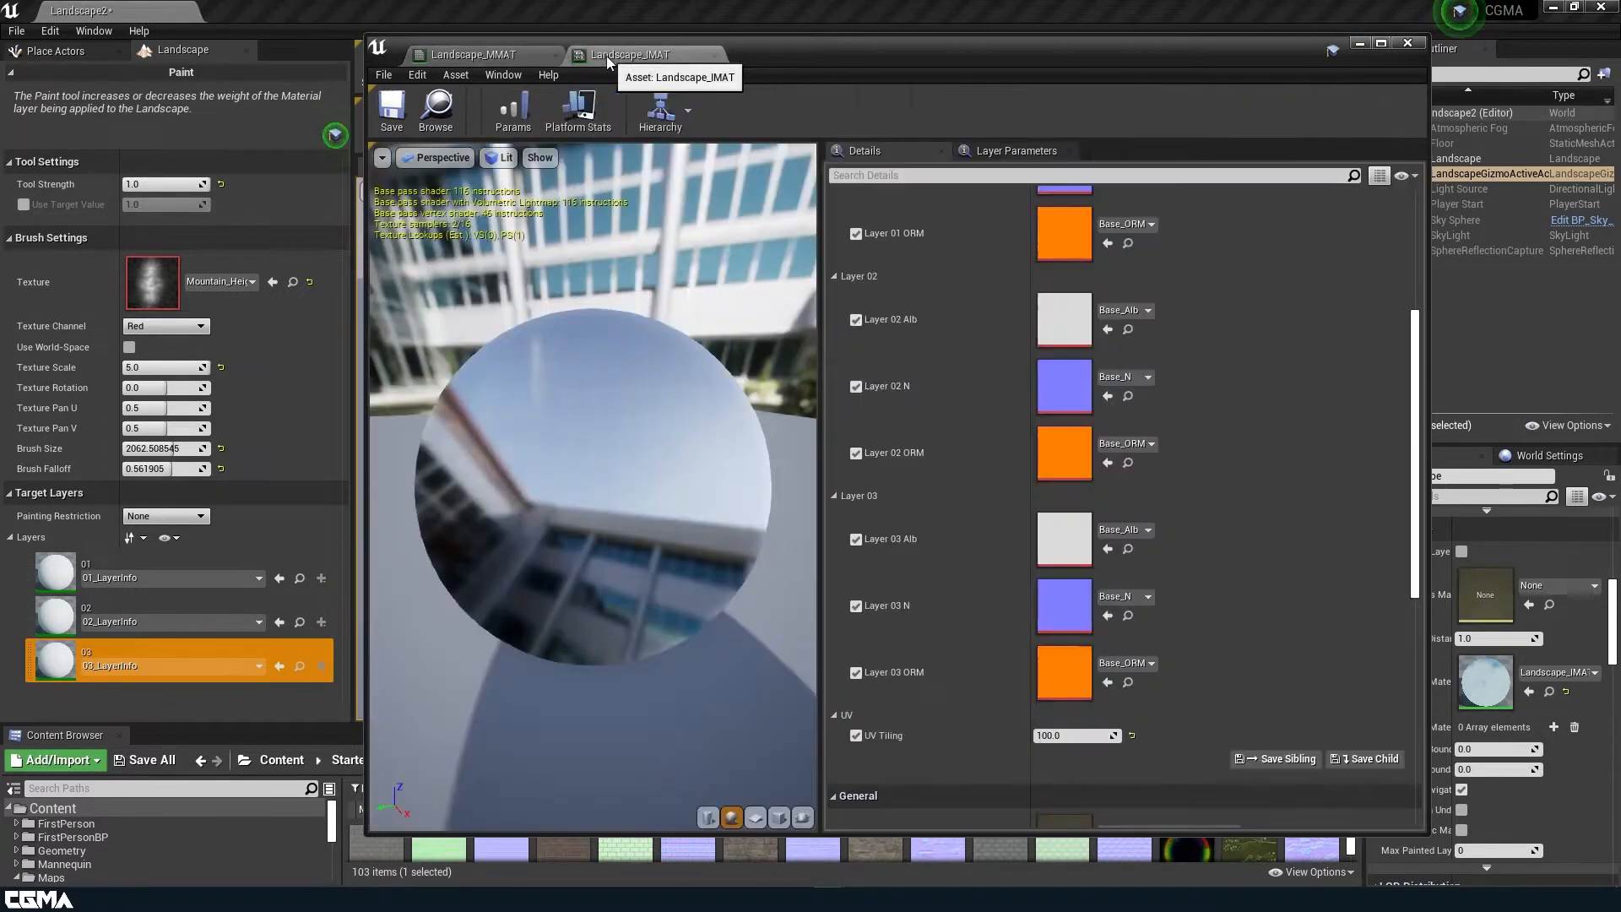
pyautogui.scroll(3, 970, 482)
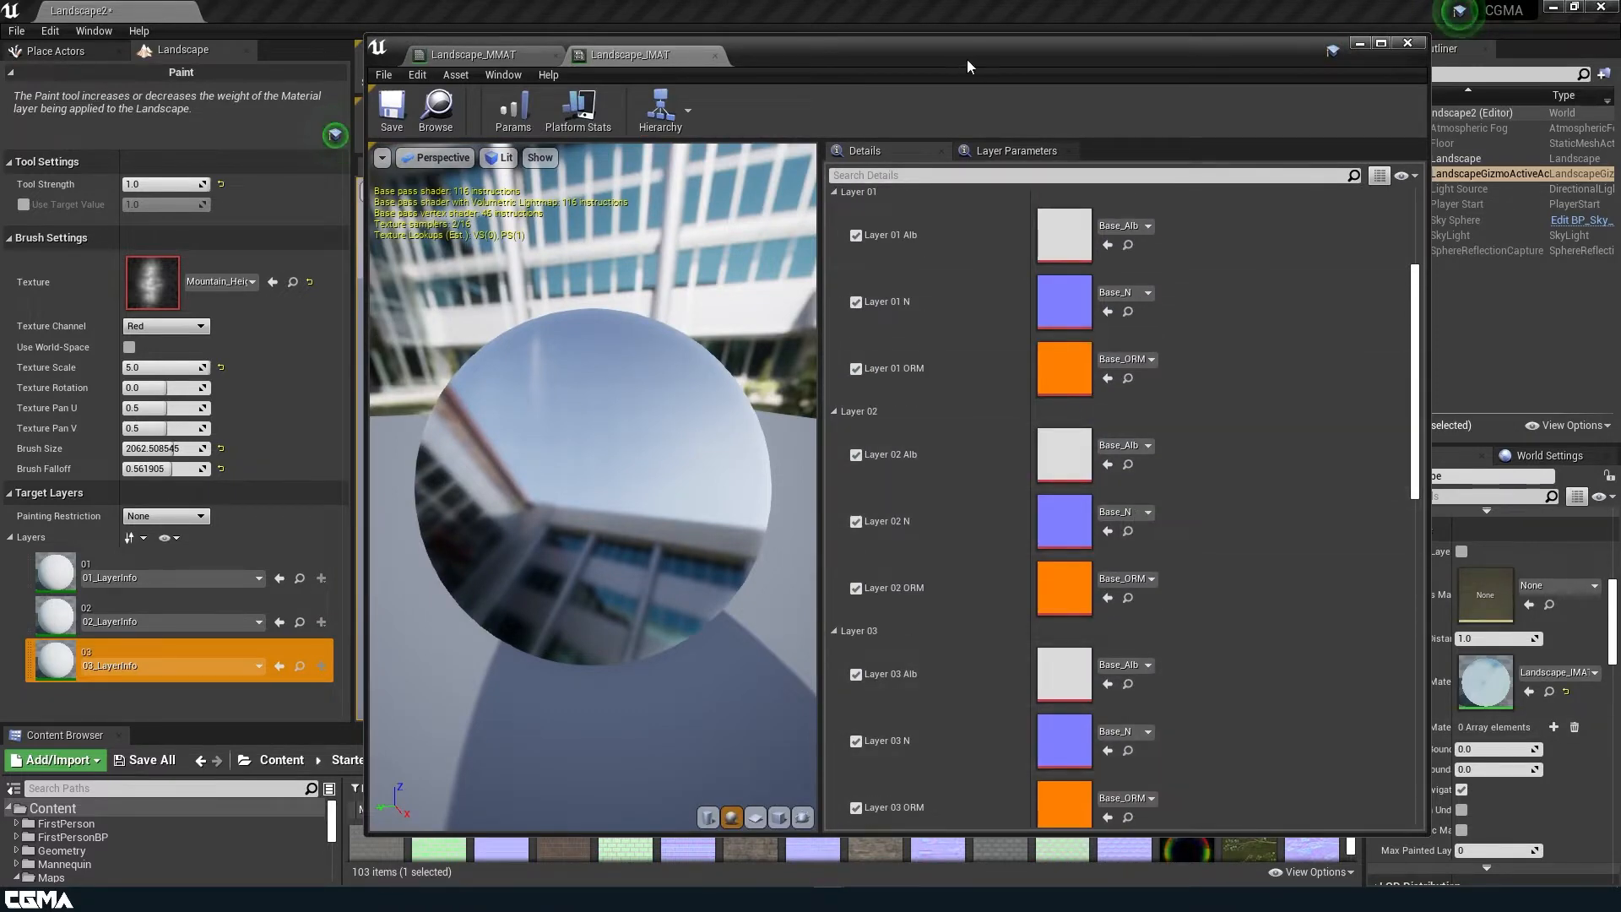
pyautogui.moveTo(1065, 66)
pyautogui.mouseDown()
pyautogui.moveTo(1380, 34)
pyautogui.moveTo(1287, 71)
pyautogui.moveTo(1050, 55)
pyautogui.mouseUp()
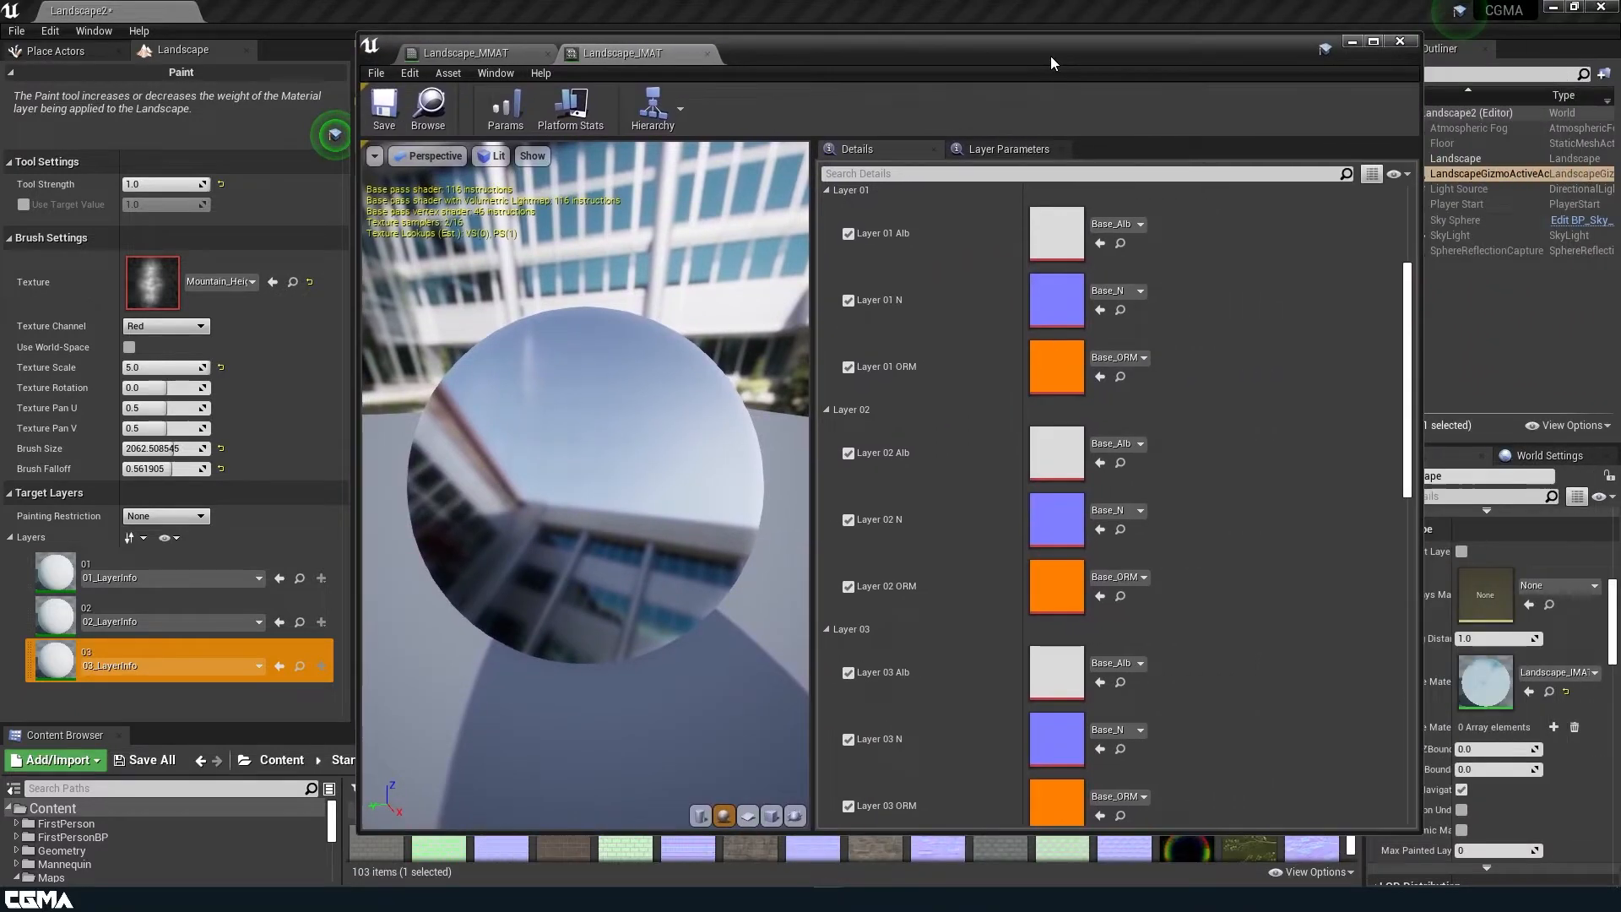
pyautogui.click(1120, 230)
pyautogui.write('gras')
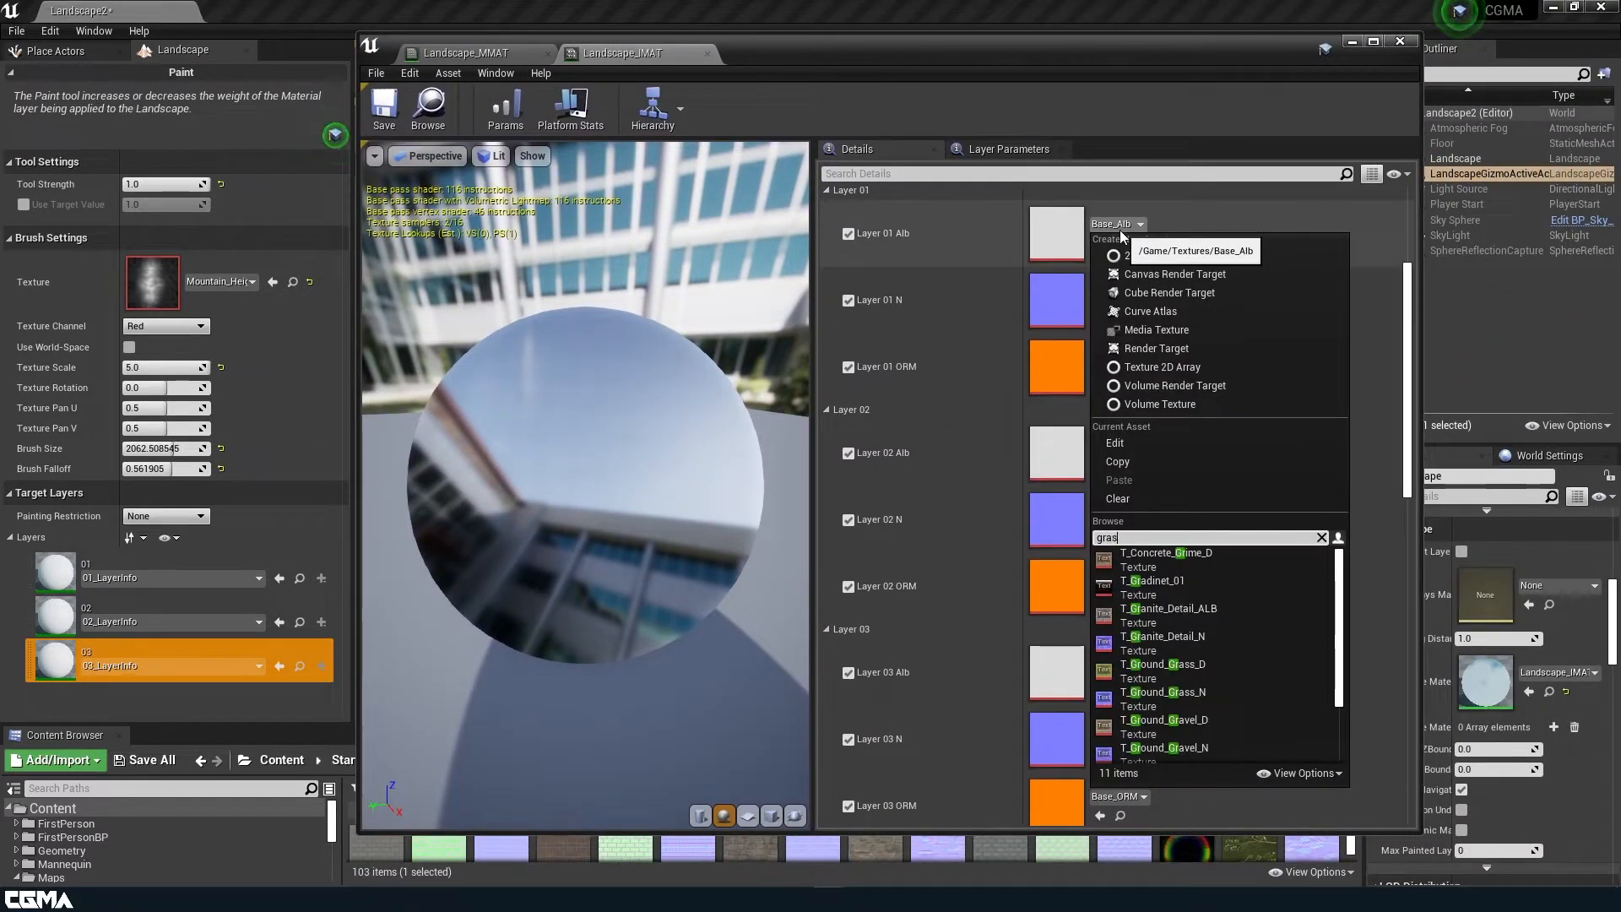
pyautogui.write('s')
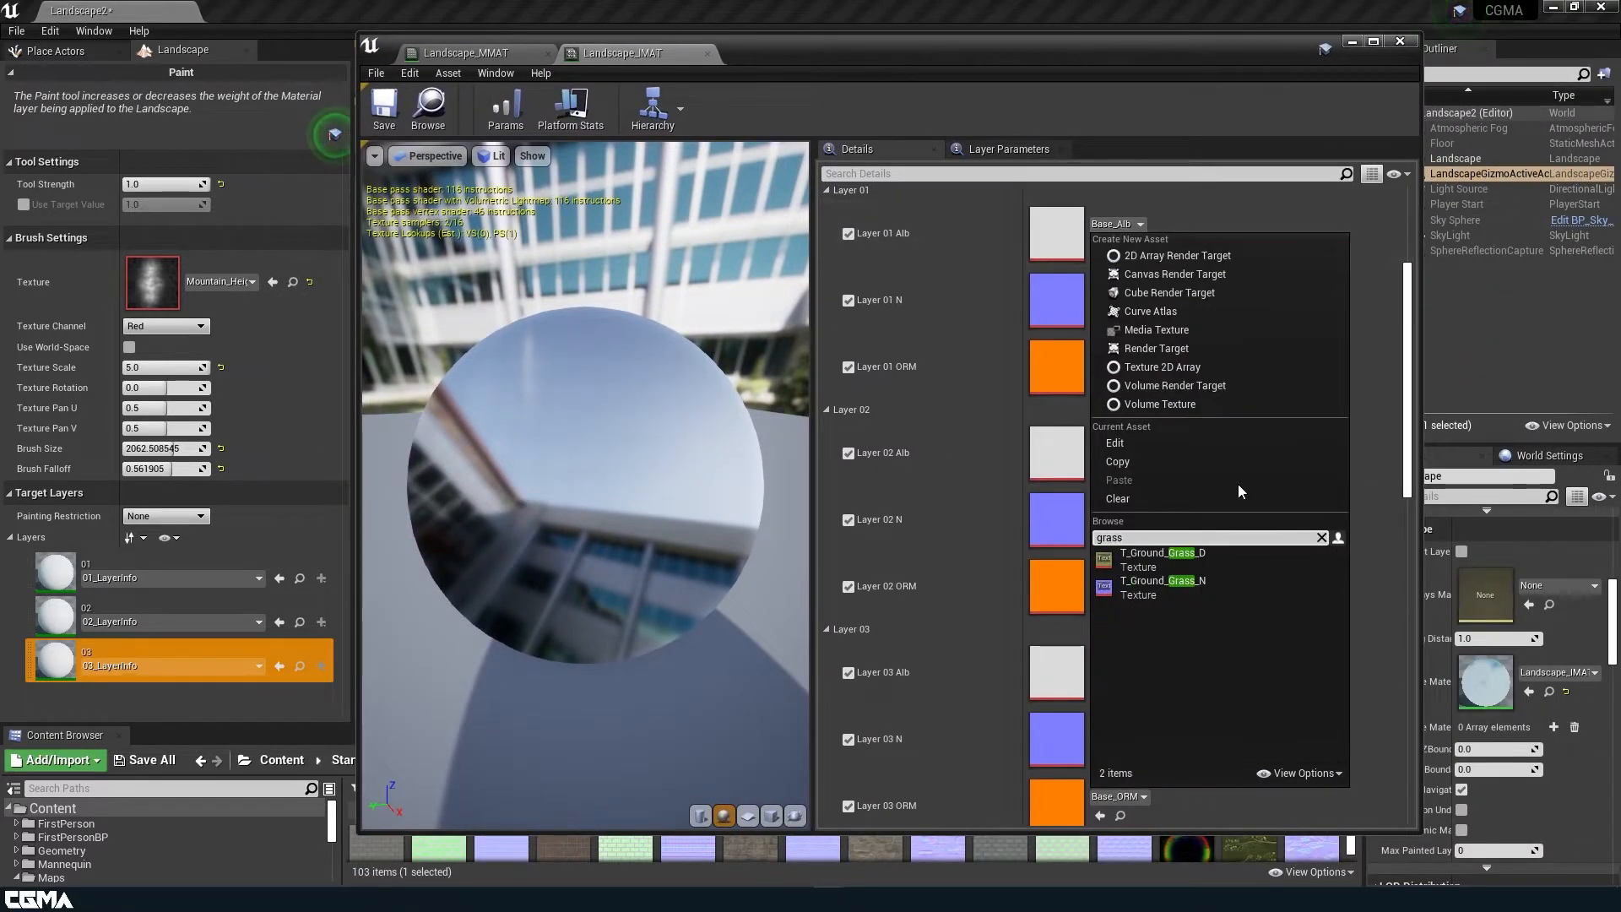
pyautogui.click(1192, 559)
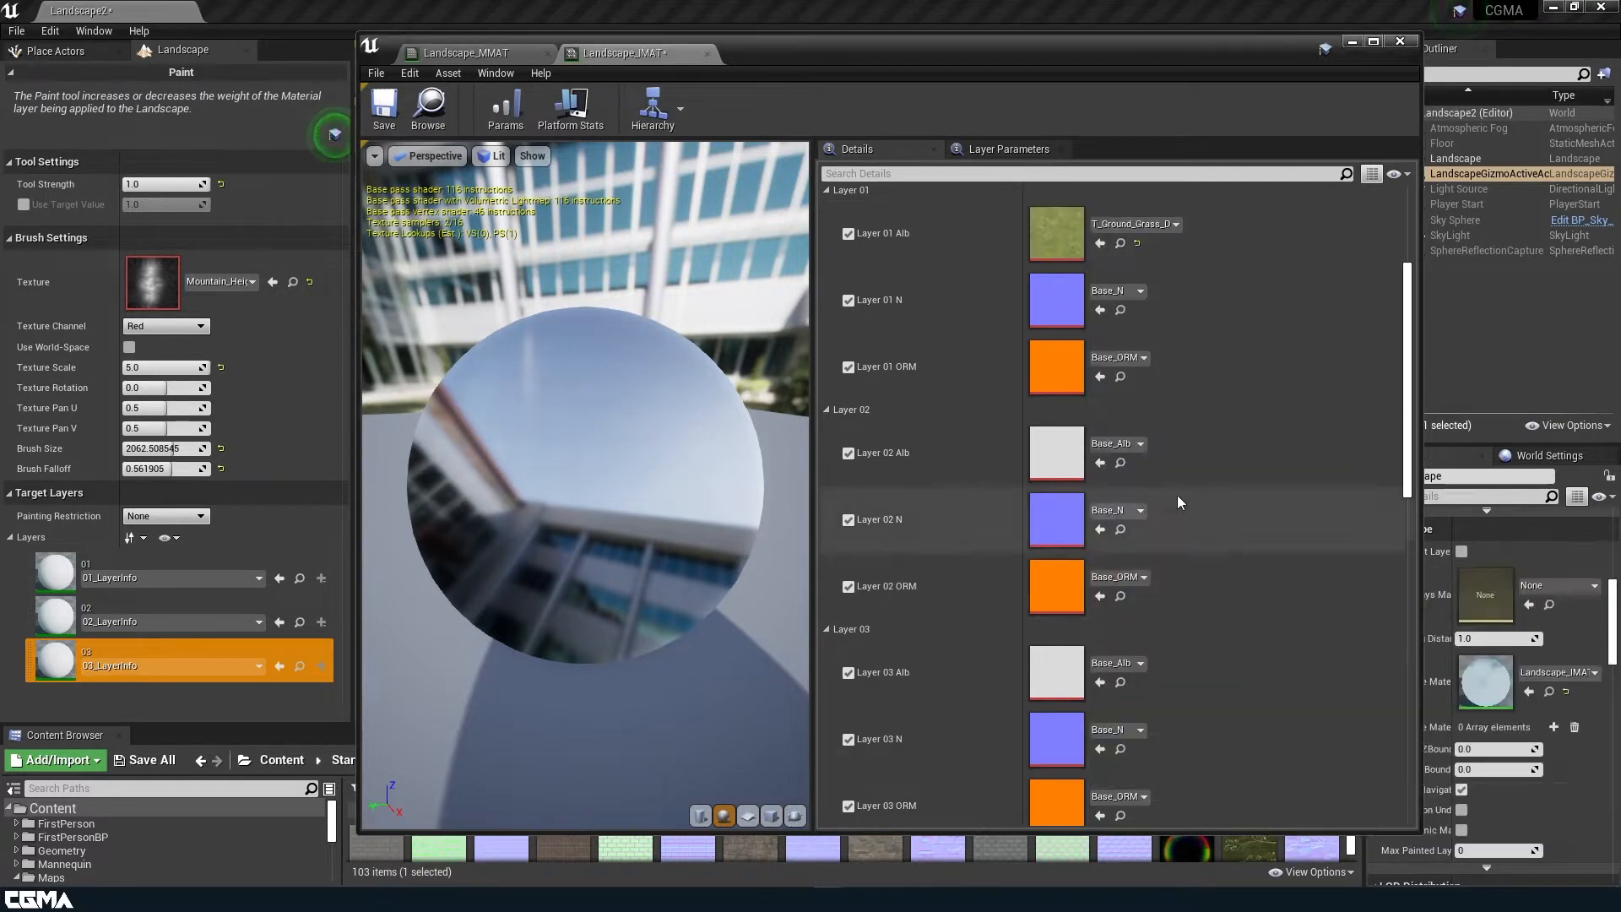
# - Assign the T_Ground_Grass_N texture to the Layer 01 N parameter
pyautogui.click(1125, 295)
pyautogui.write('gr')
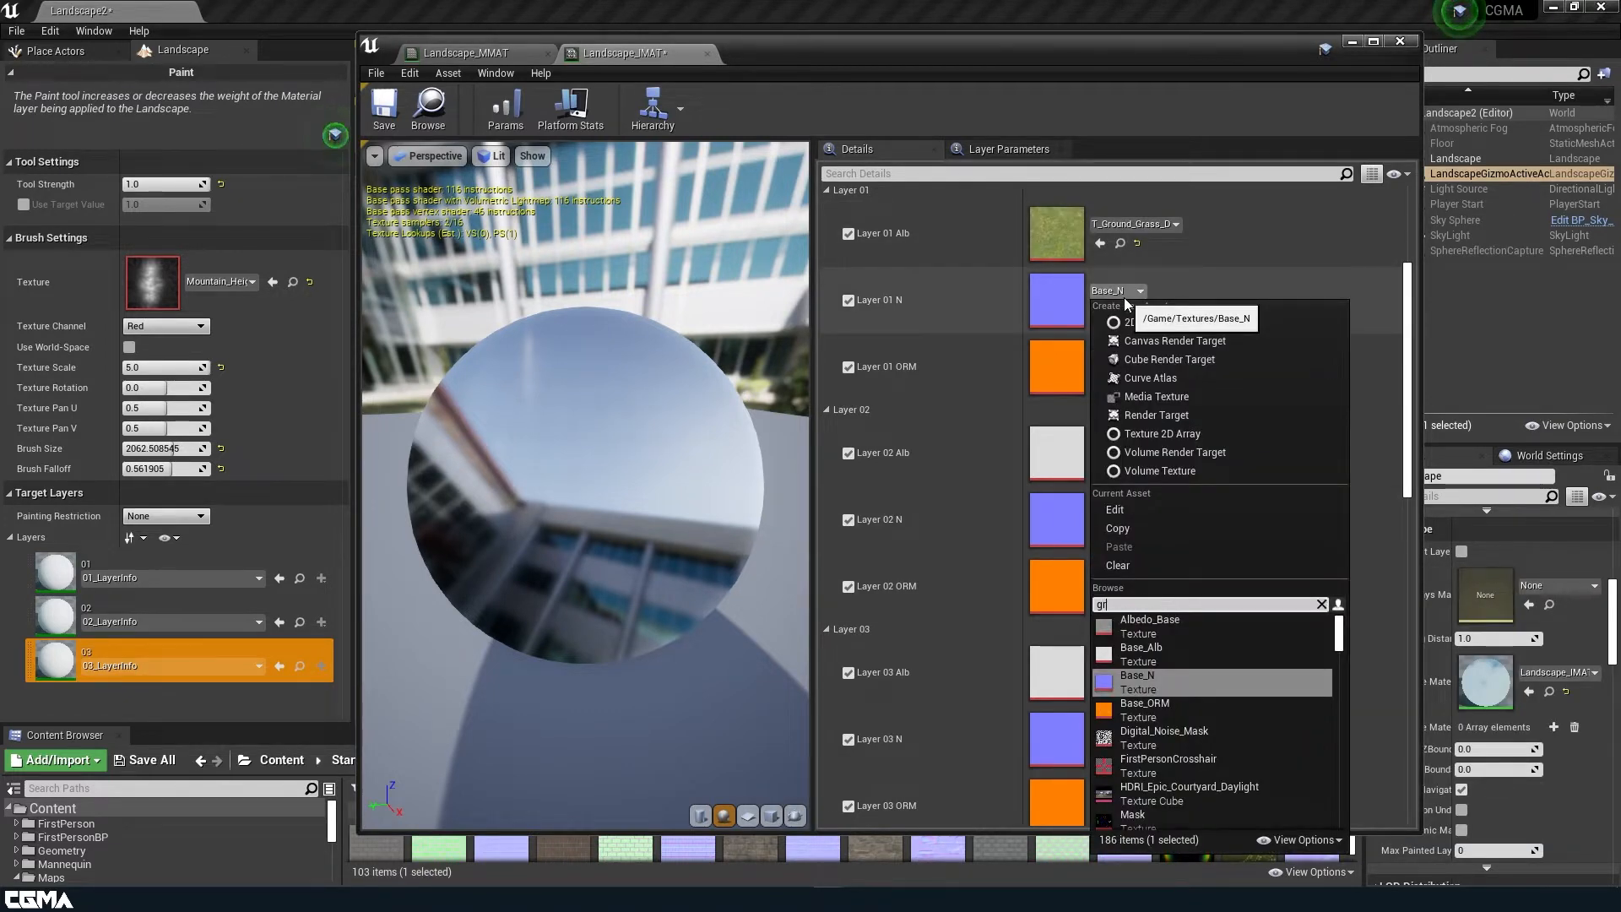
pyautogui.write('ass')
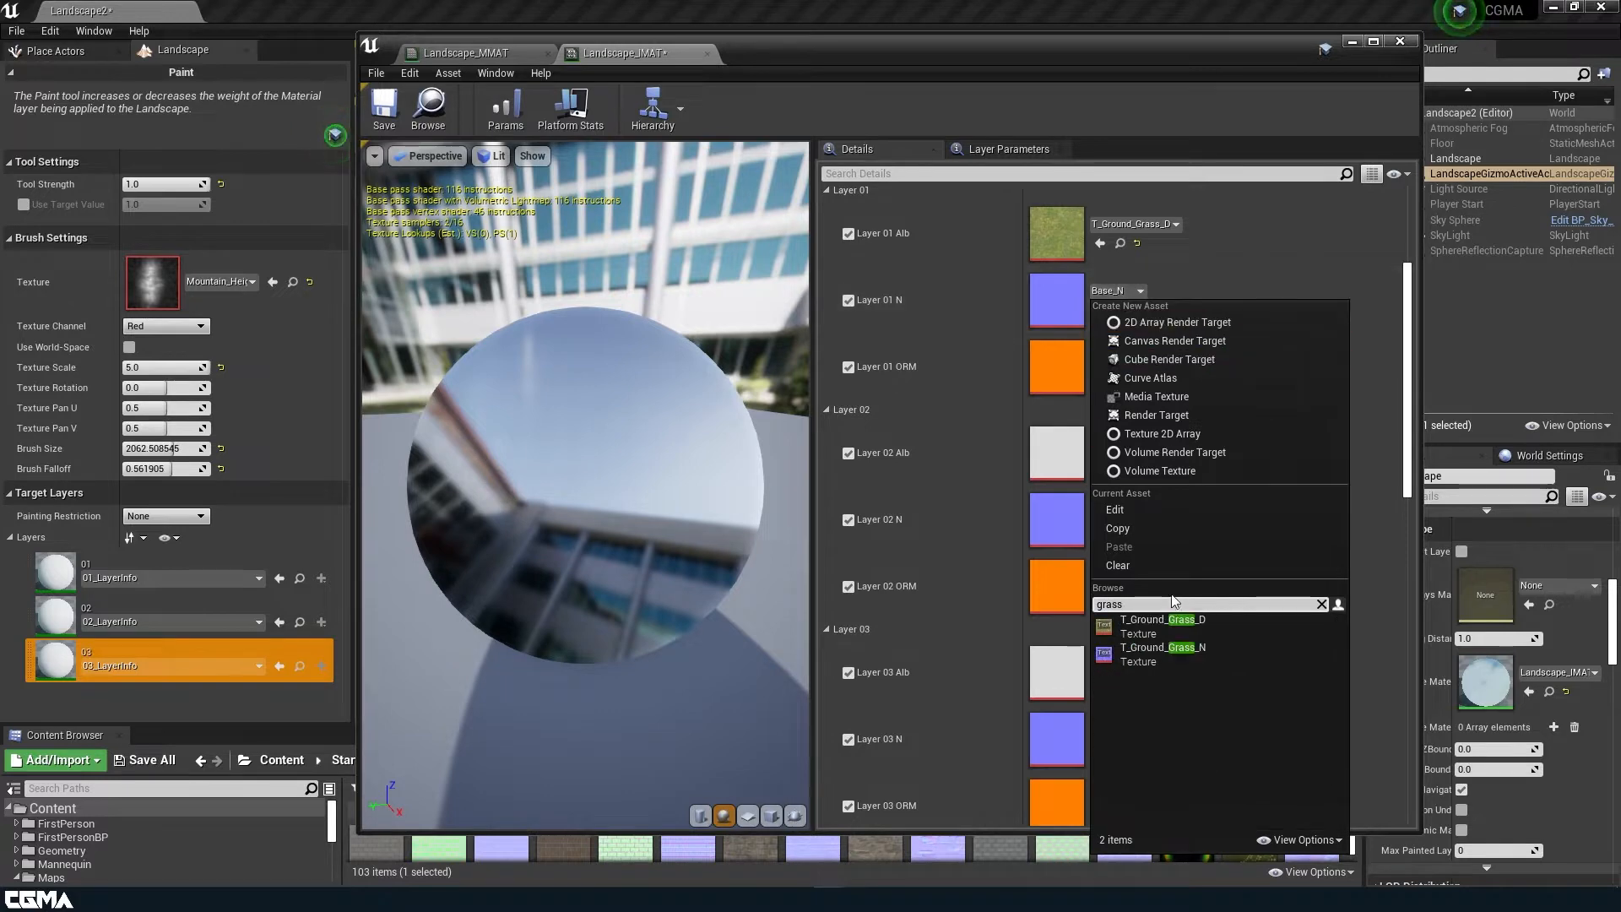
pyautogui.click(1186, 657)
# - Assign T_Ground_Gravel_D to the Layer 02 Alb parameter and T_Ground_Gravel_N to Layer 02 N
pyautogui.click(1109, 451)
pyautogui.write('gravel')
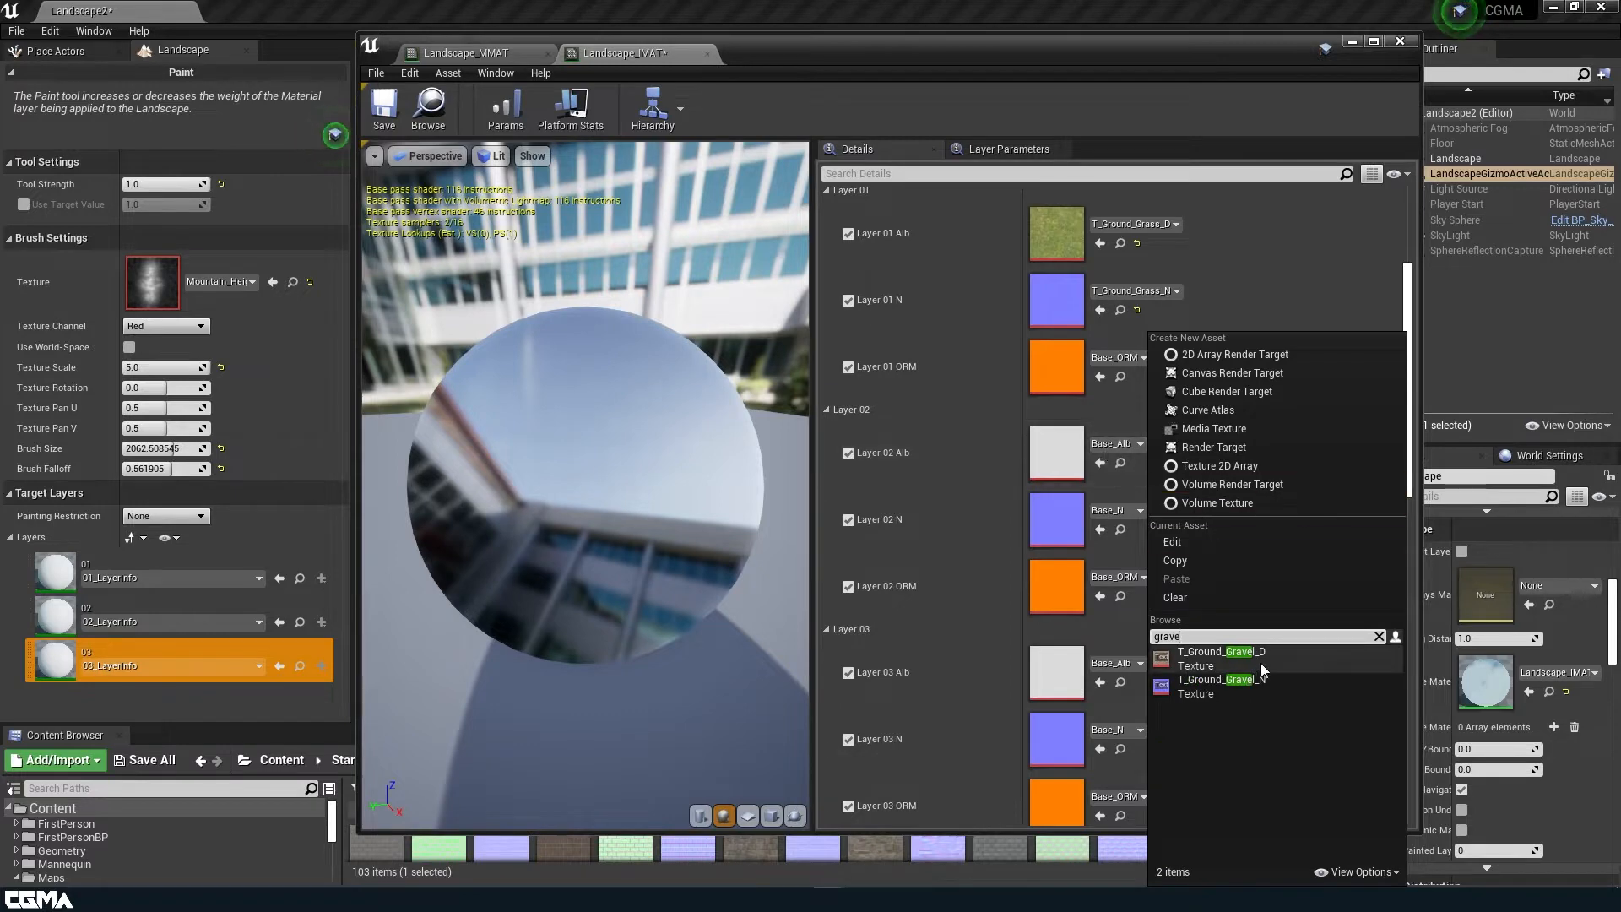
pyautogui.click(1221, 658)
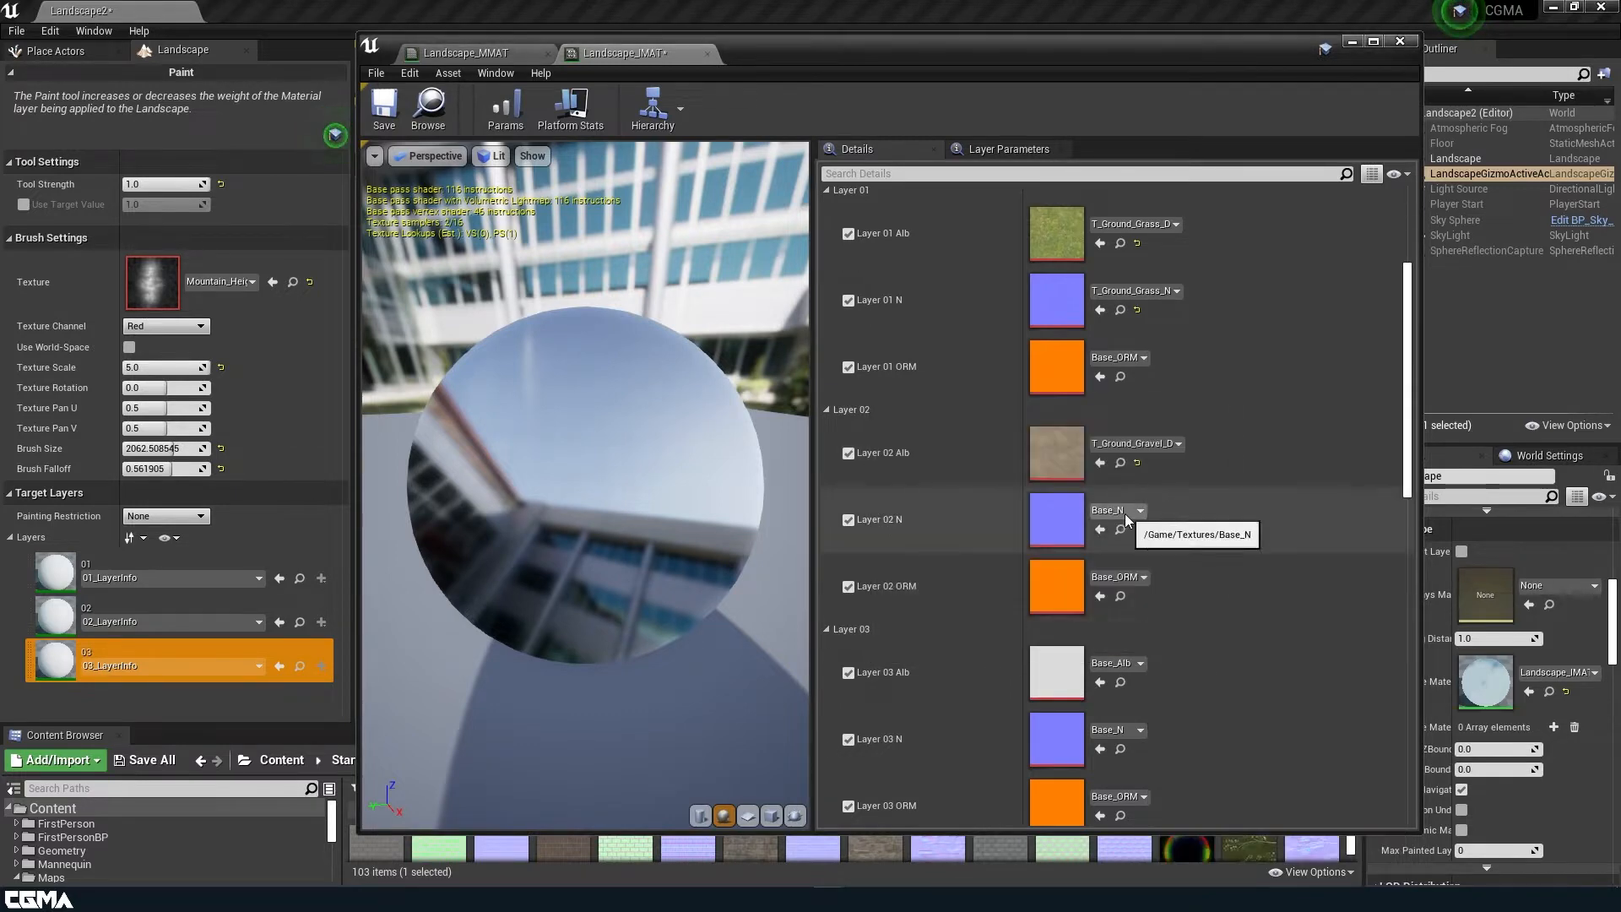
pyautogui.click(1127, 516)
pyautogui.write('grav')
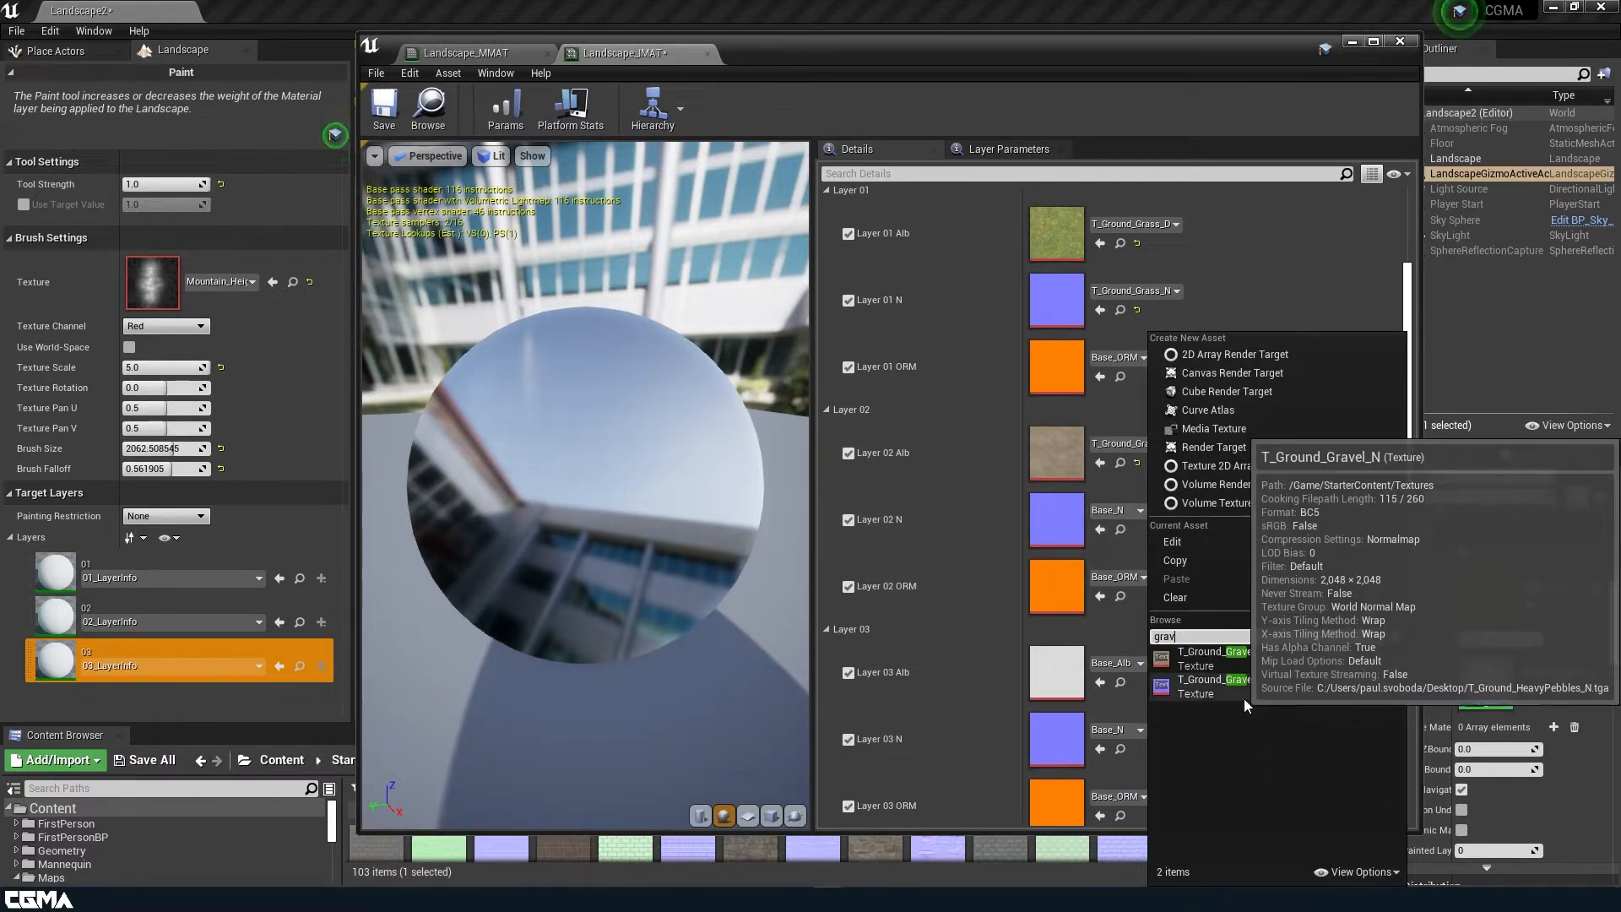
pyautogui.click(1245, 699)
pyautogui.scroll(-3, 1093, 642)
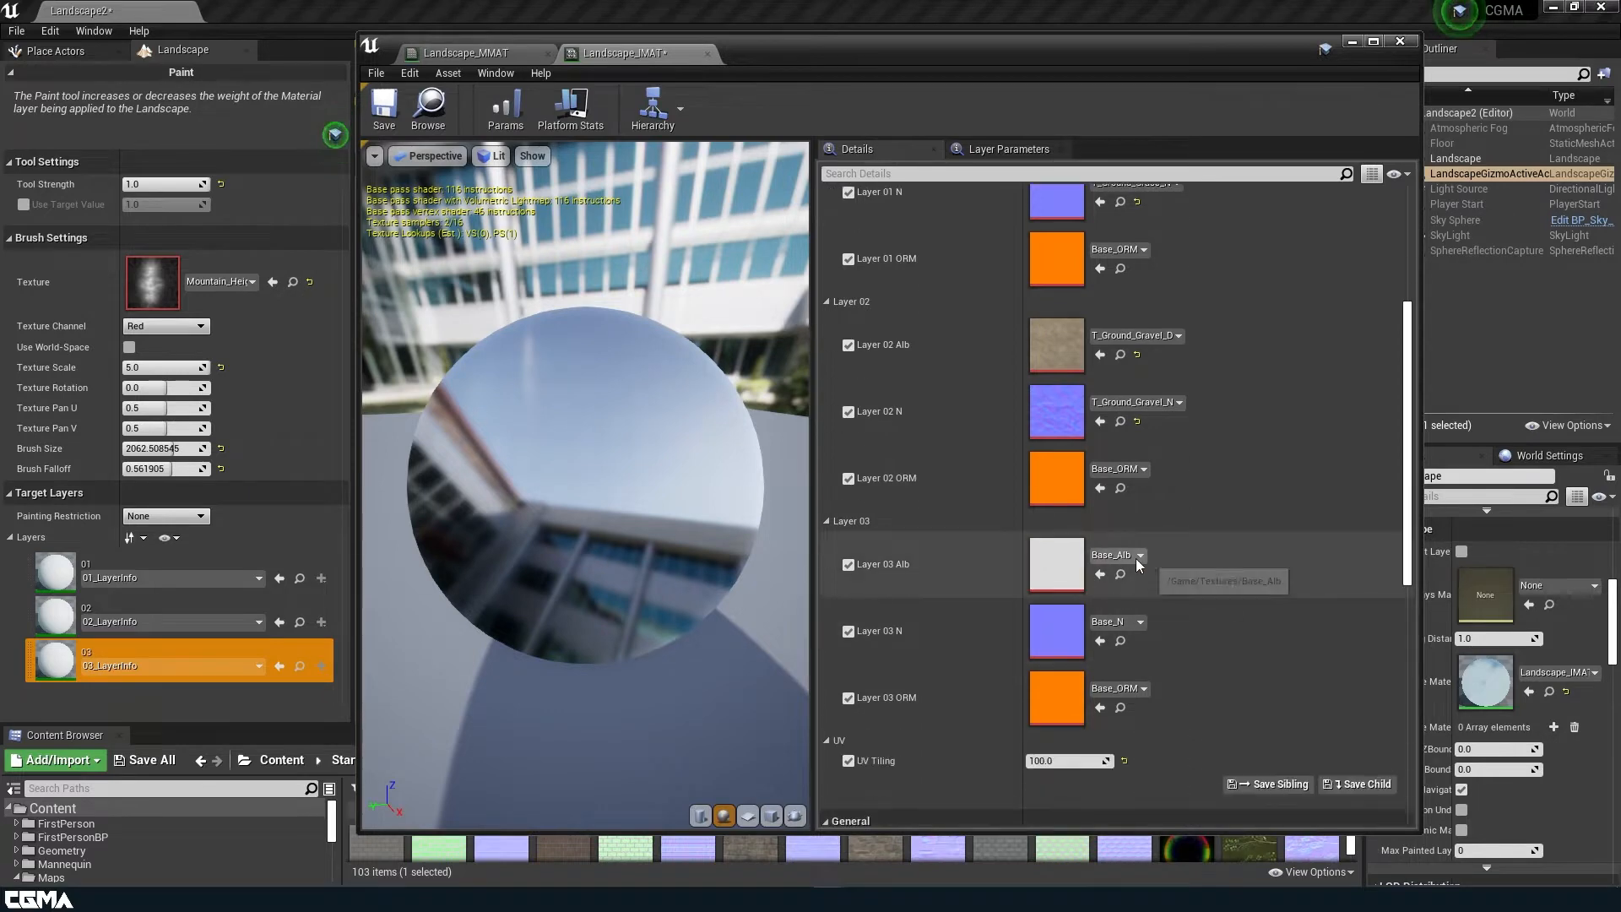
pyautogui.click(1139, 559)
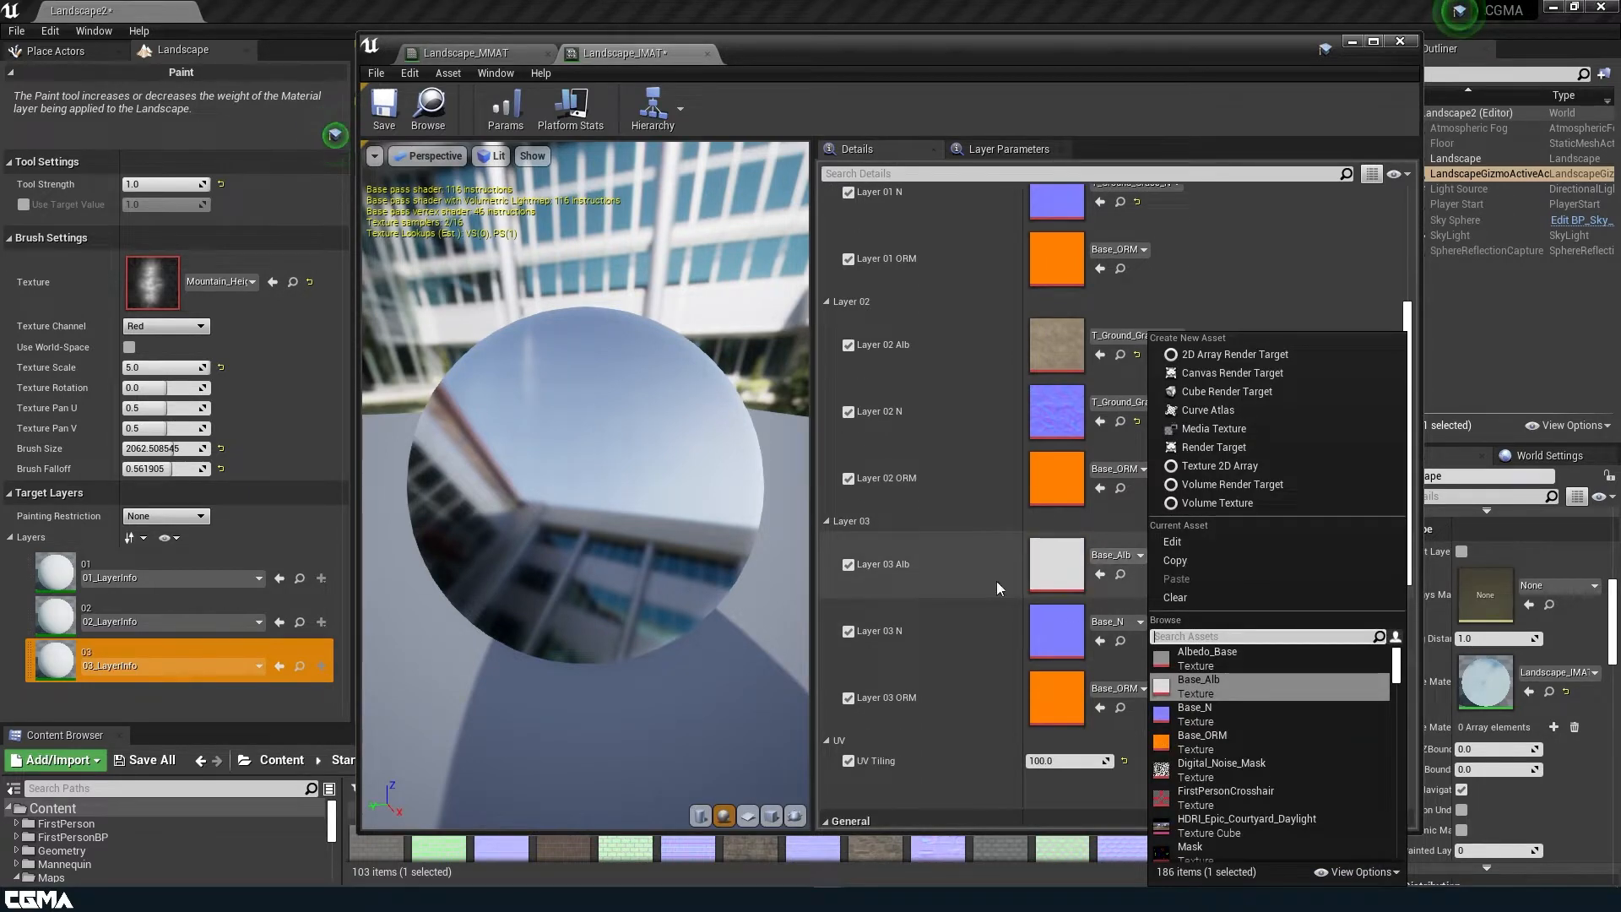
pyautogui.click(1140, 621)
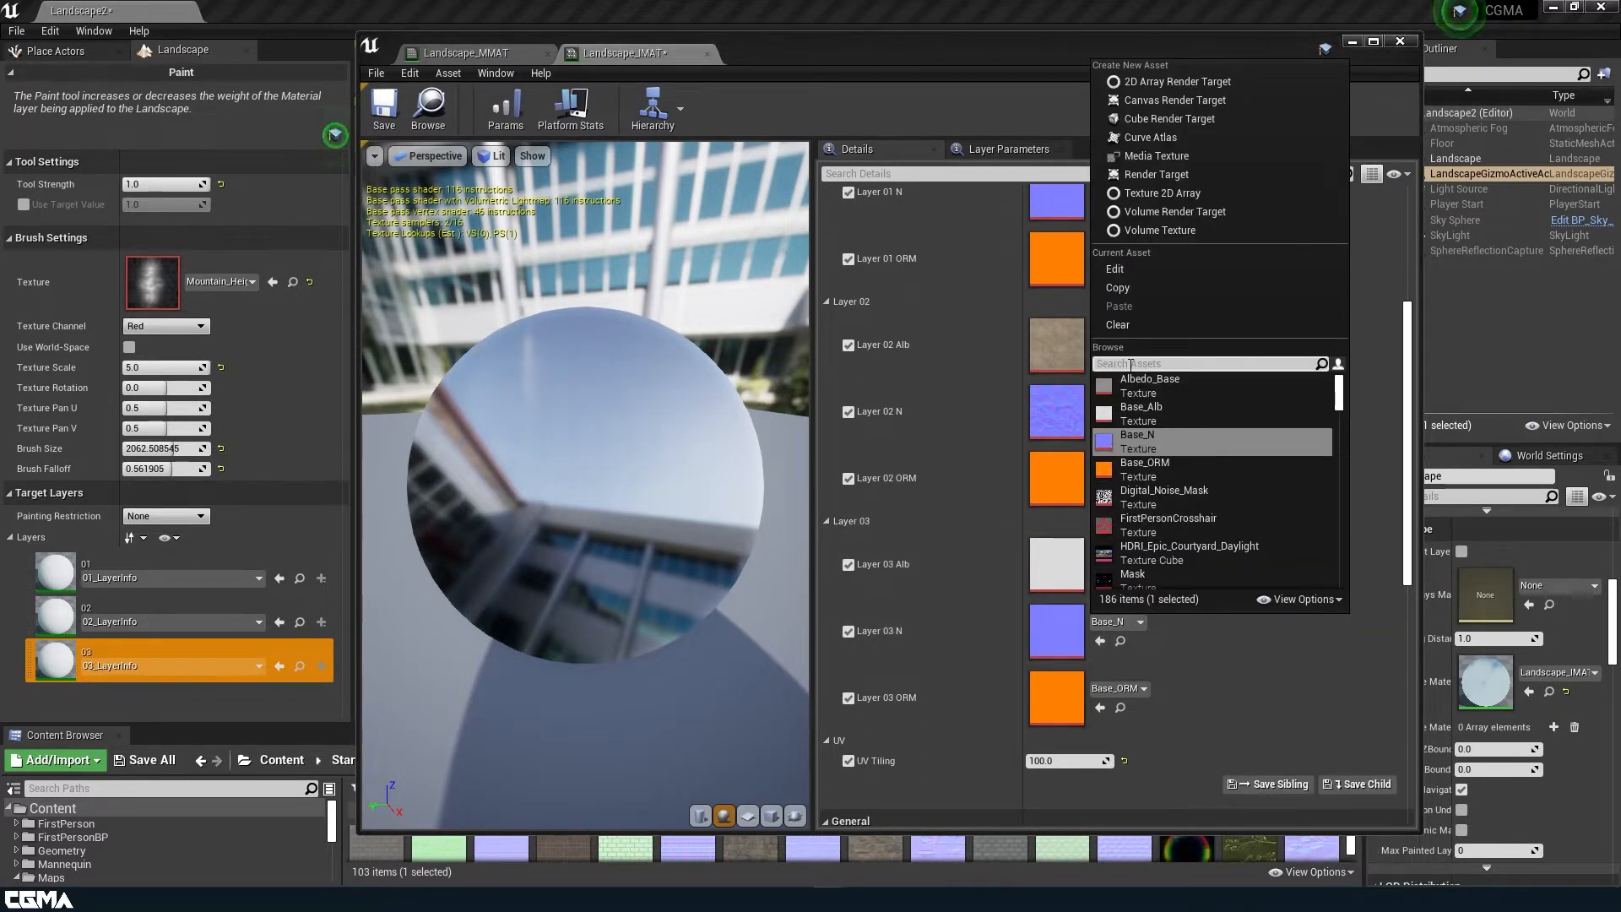
pyautogui.write('n')
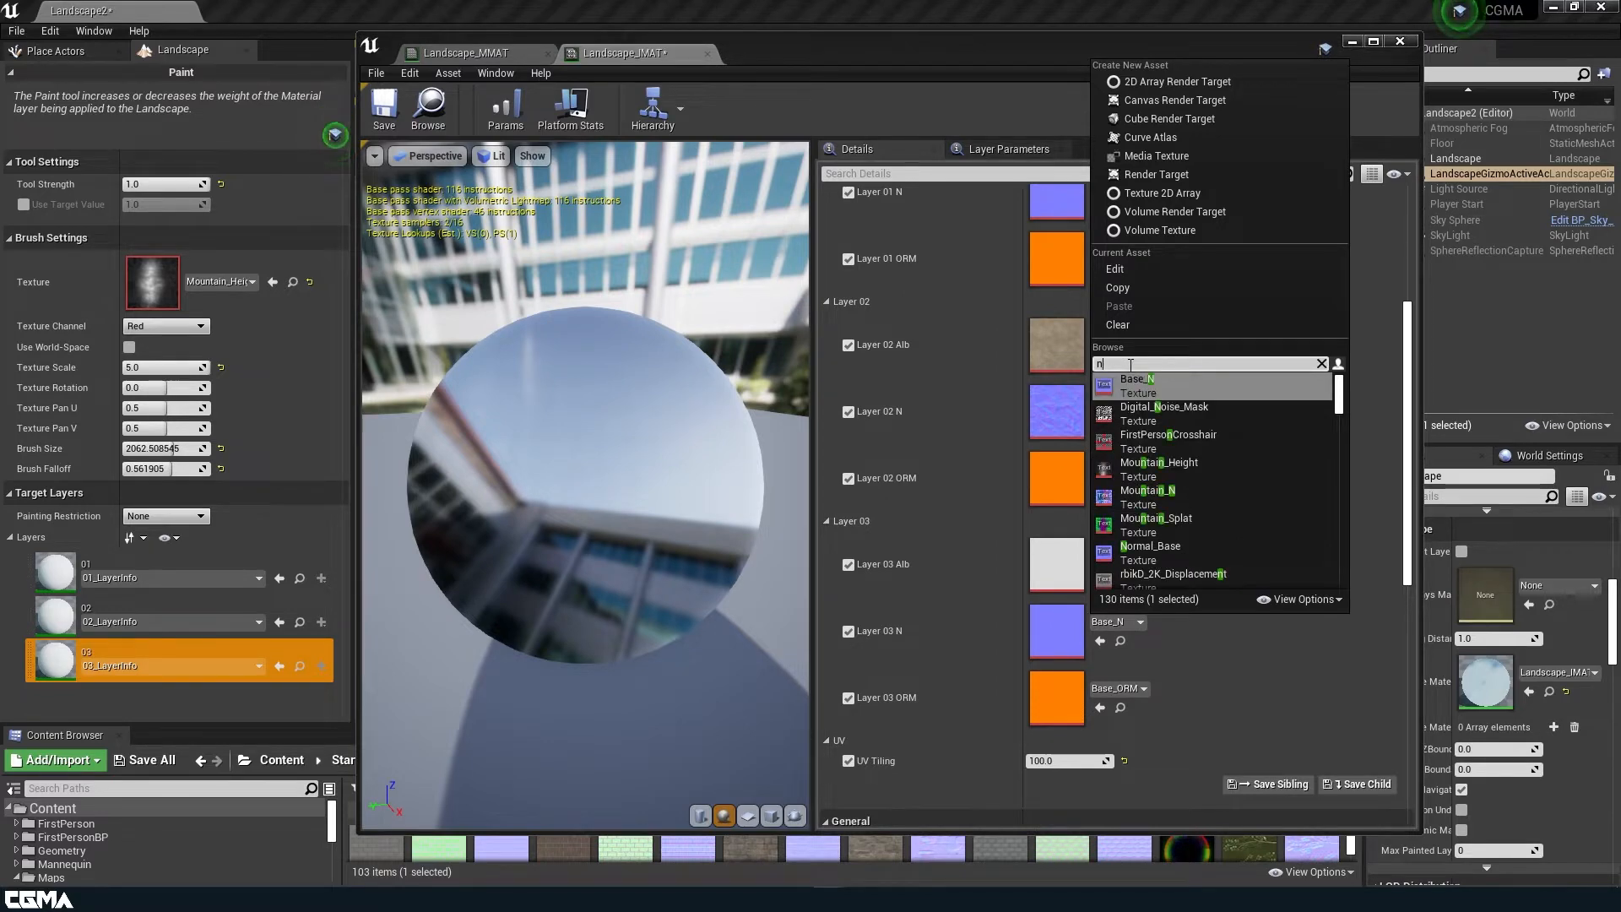
pyautogui.scroll(-10, 1220, 473)
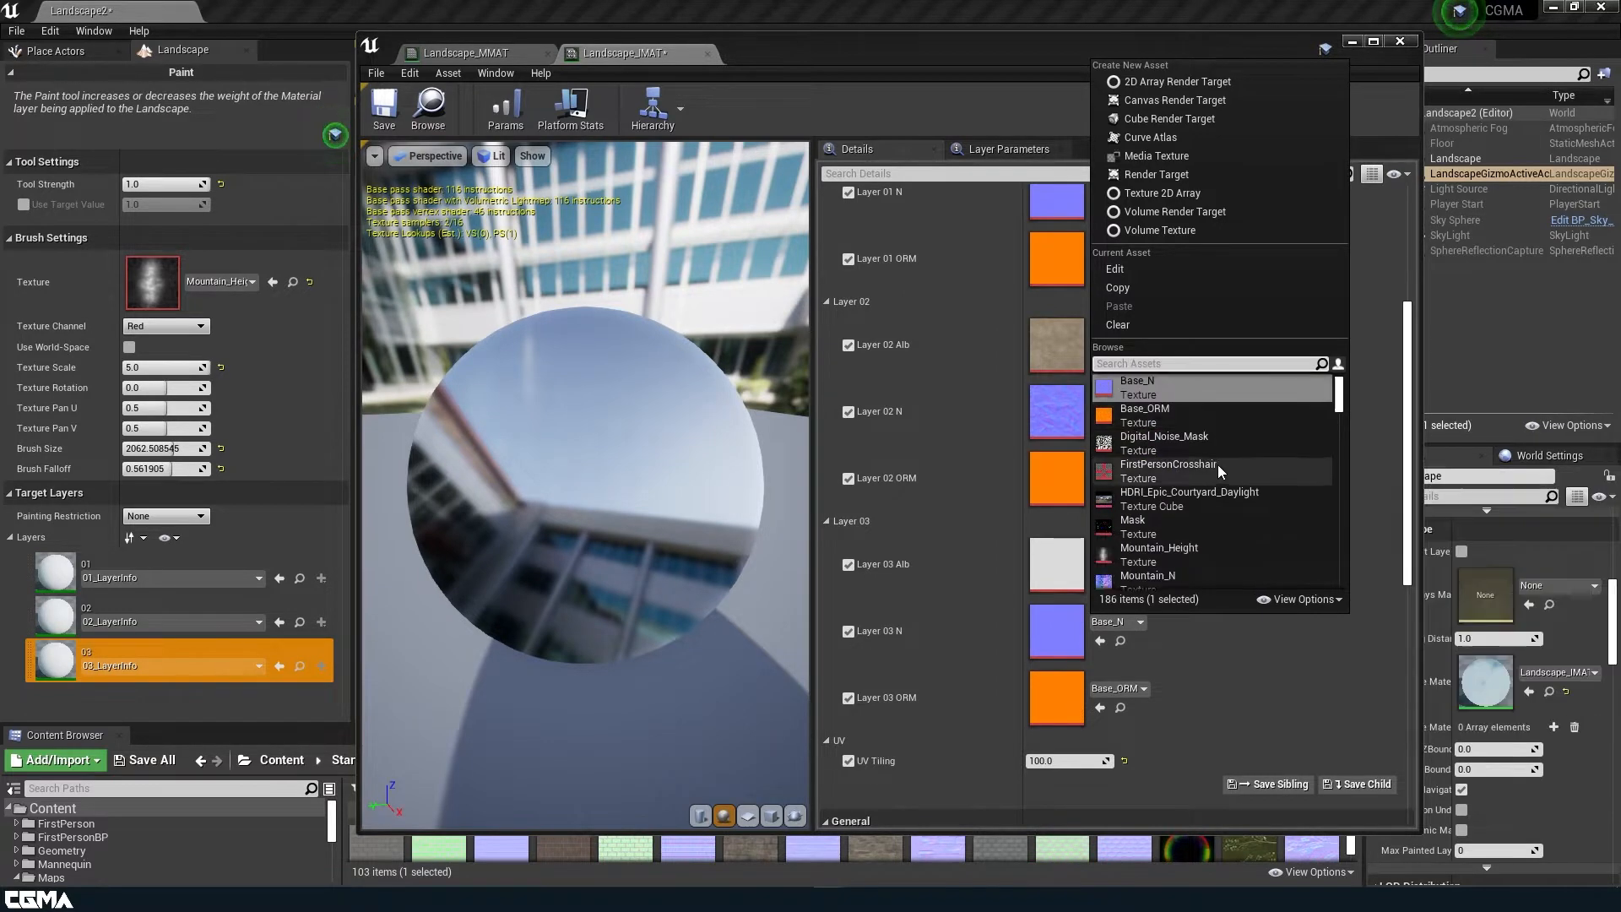
pyautogui.scroll(-3, 1217, 494)
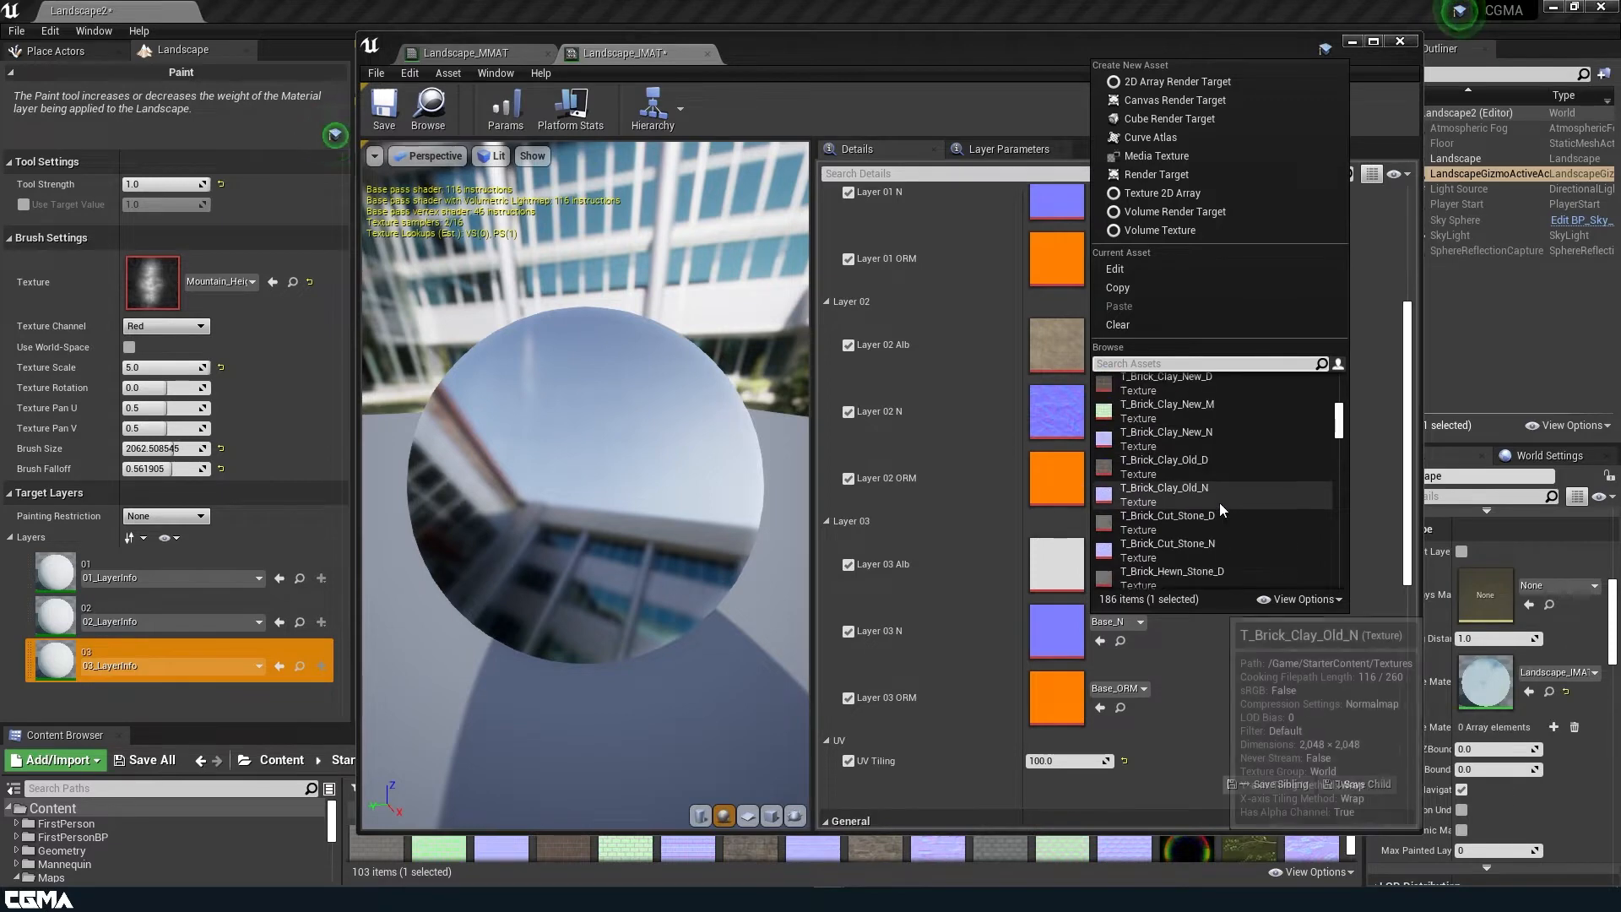
# - Move the material editor aside, enlarge the Content Browser, and look through the StarterContent Textures folder for a third ground texture
pyautogui.click(194, 850)
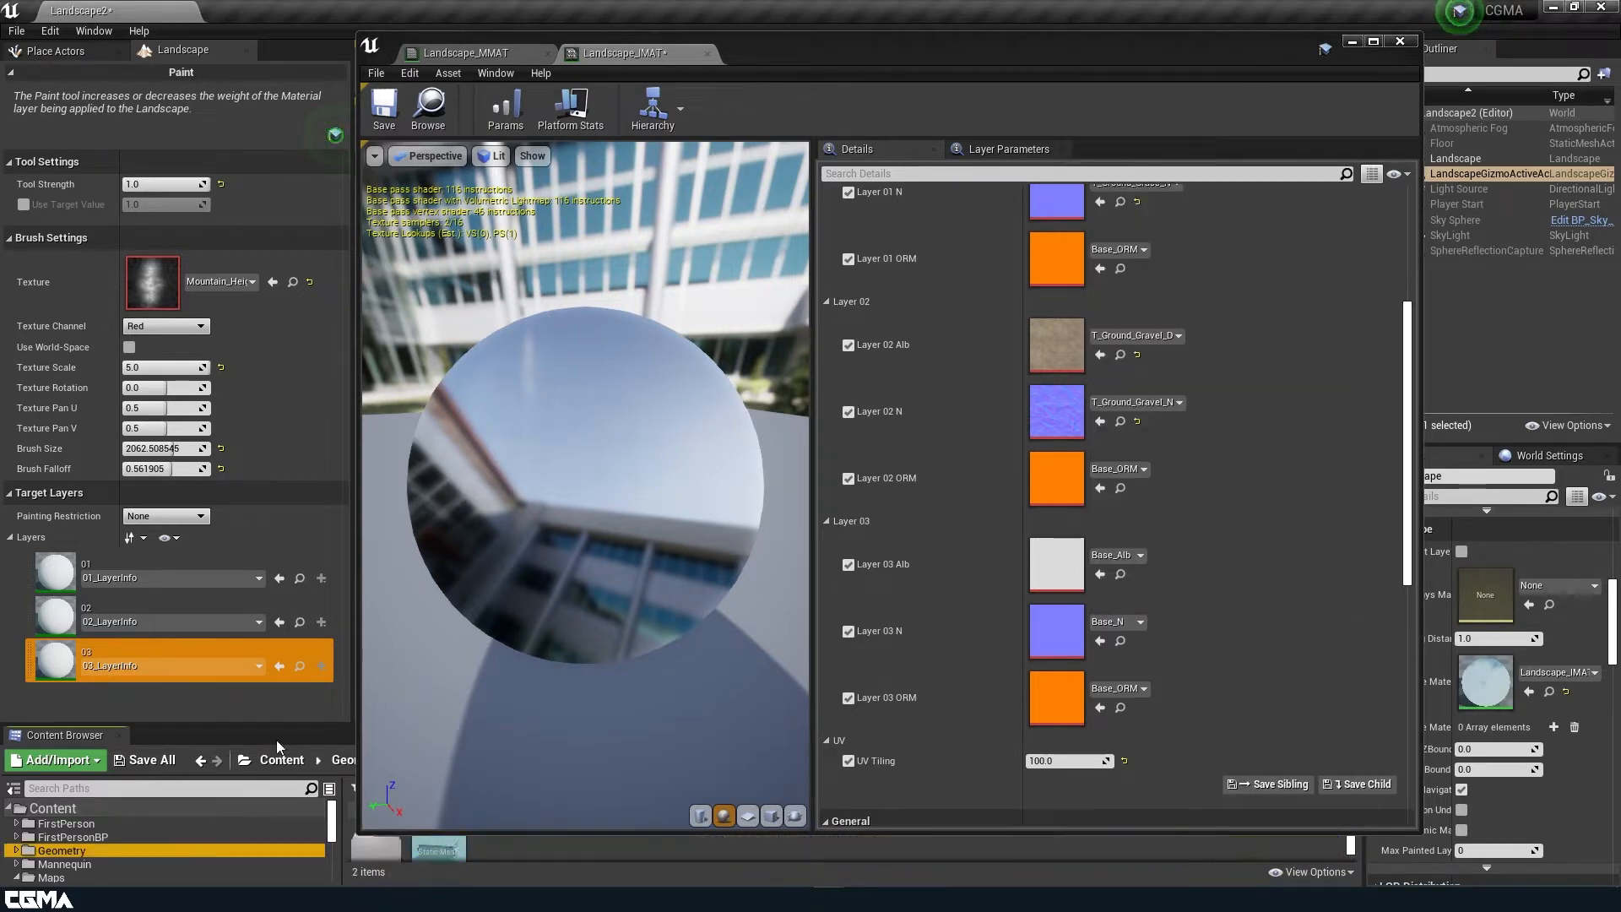
pyautogui.moveTo(815, 56); pyautogui.dragTo(1060, 526)
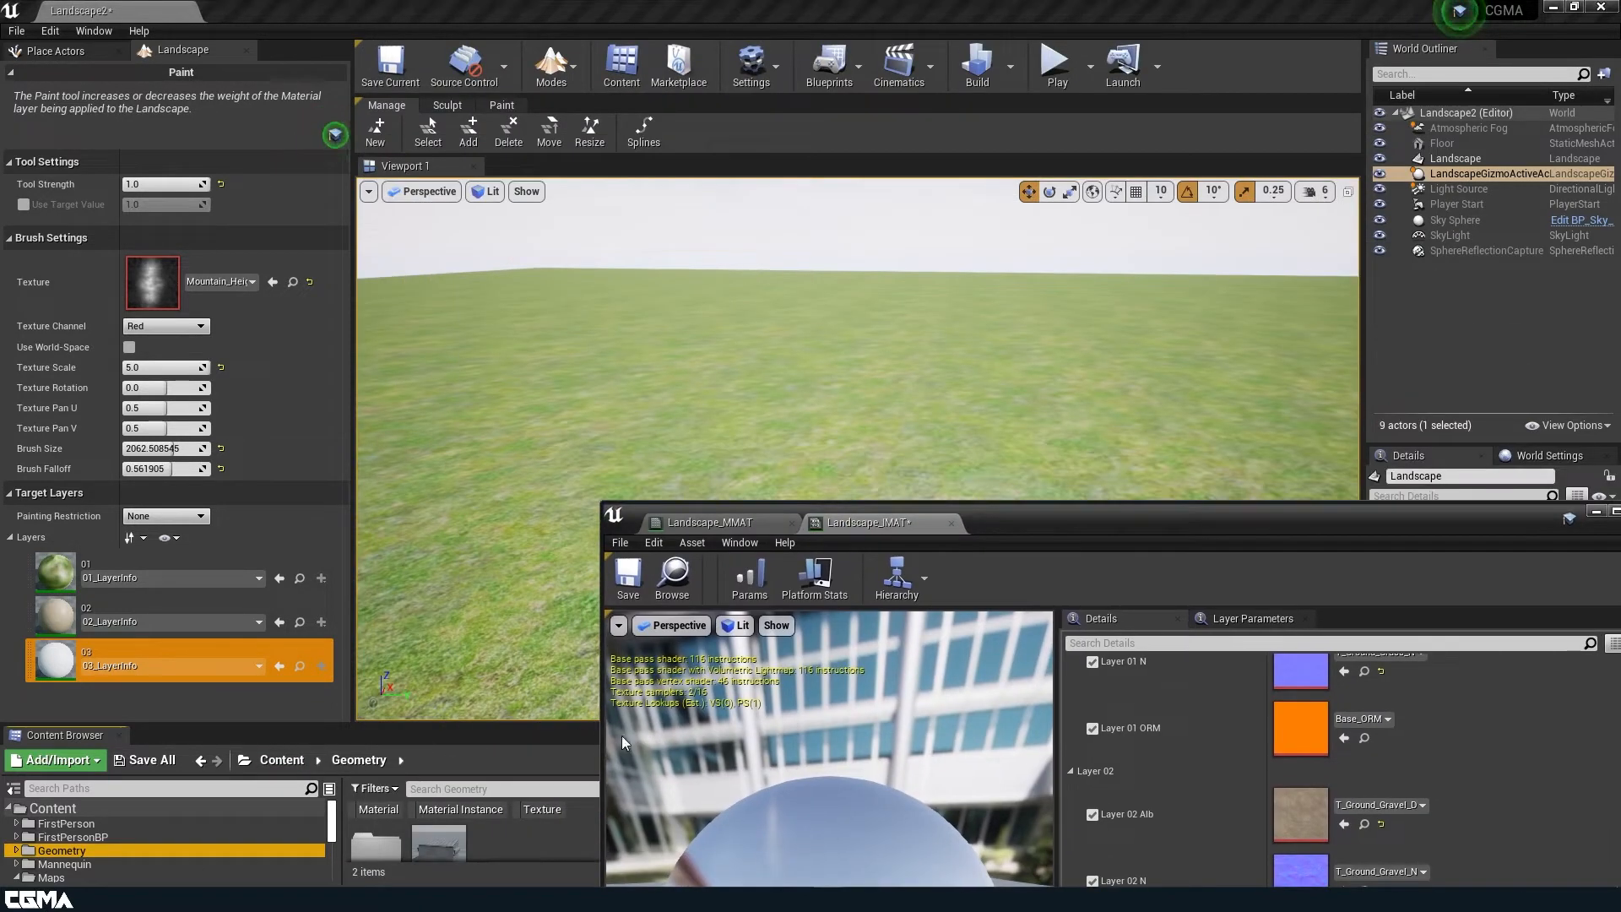
pyautogui.moveTo(530, 723); pyautogui.dragTo(531, 285)
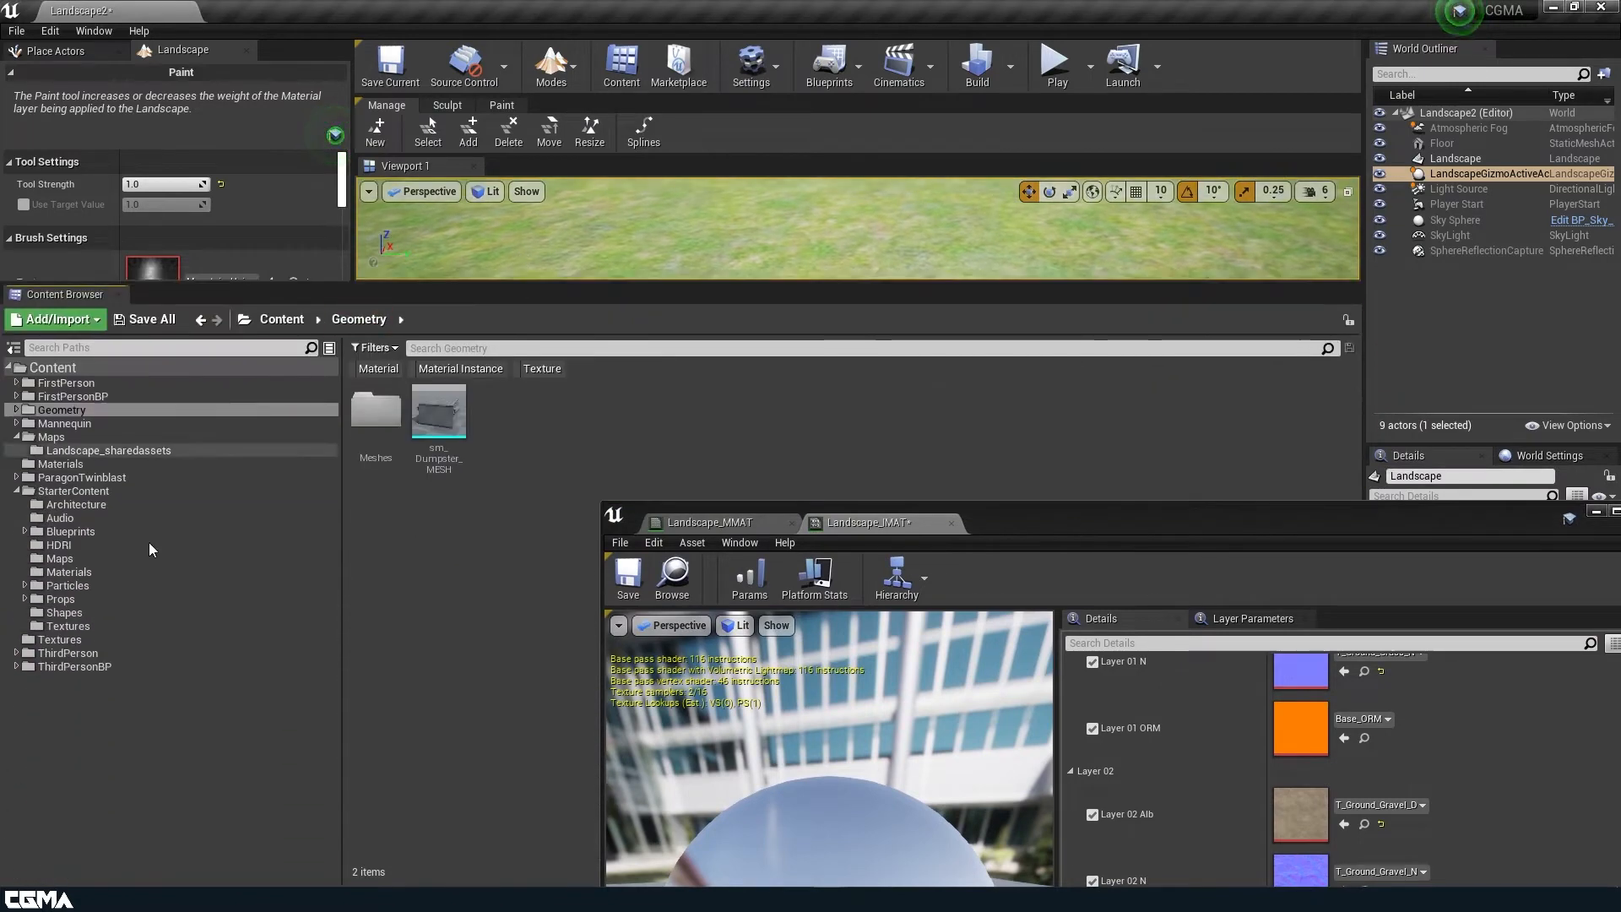
pyautogui.click(69, 627)
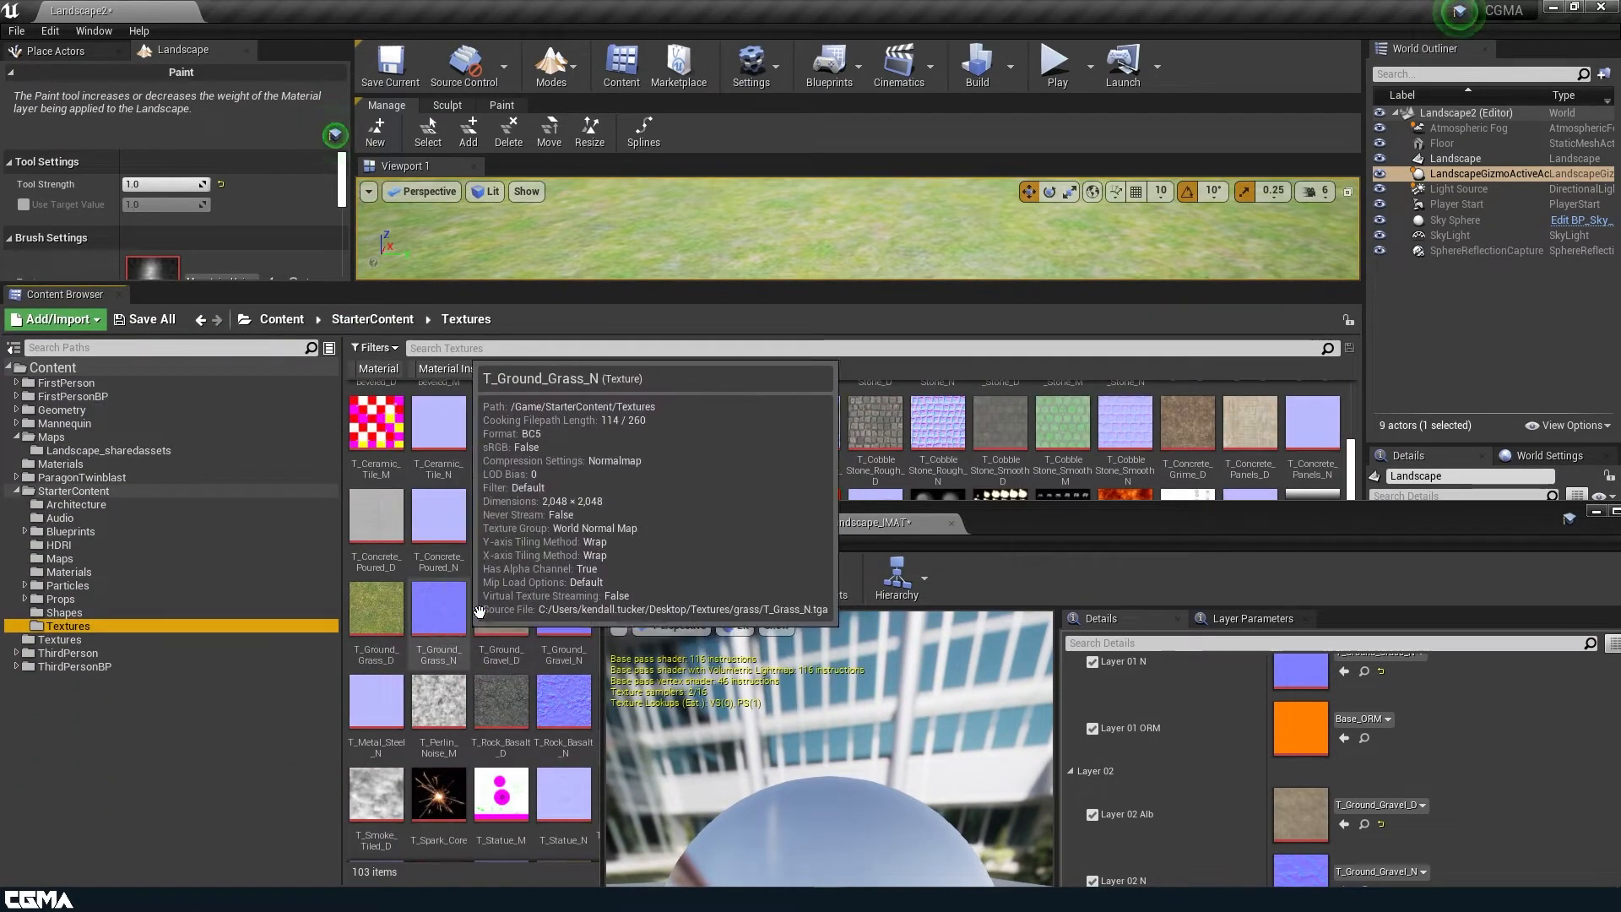
pyautogui.scroll(-2, 558, 605)
# - Assign the T_Rock_Sandstone_N texture to the Layer 03 N parameter and save Landscape_IMAT
pyautogui.moveTo(1018, 524); pyautogui.dragTo(740, 22)
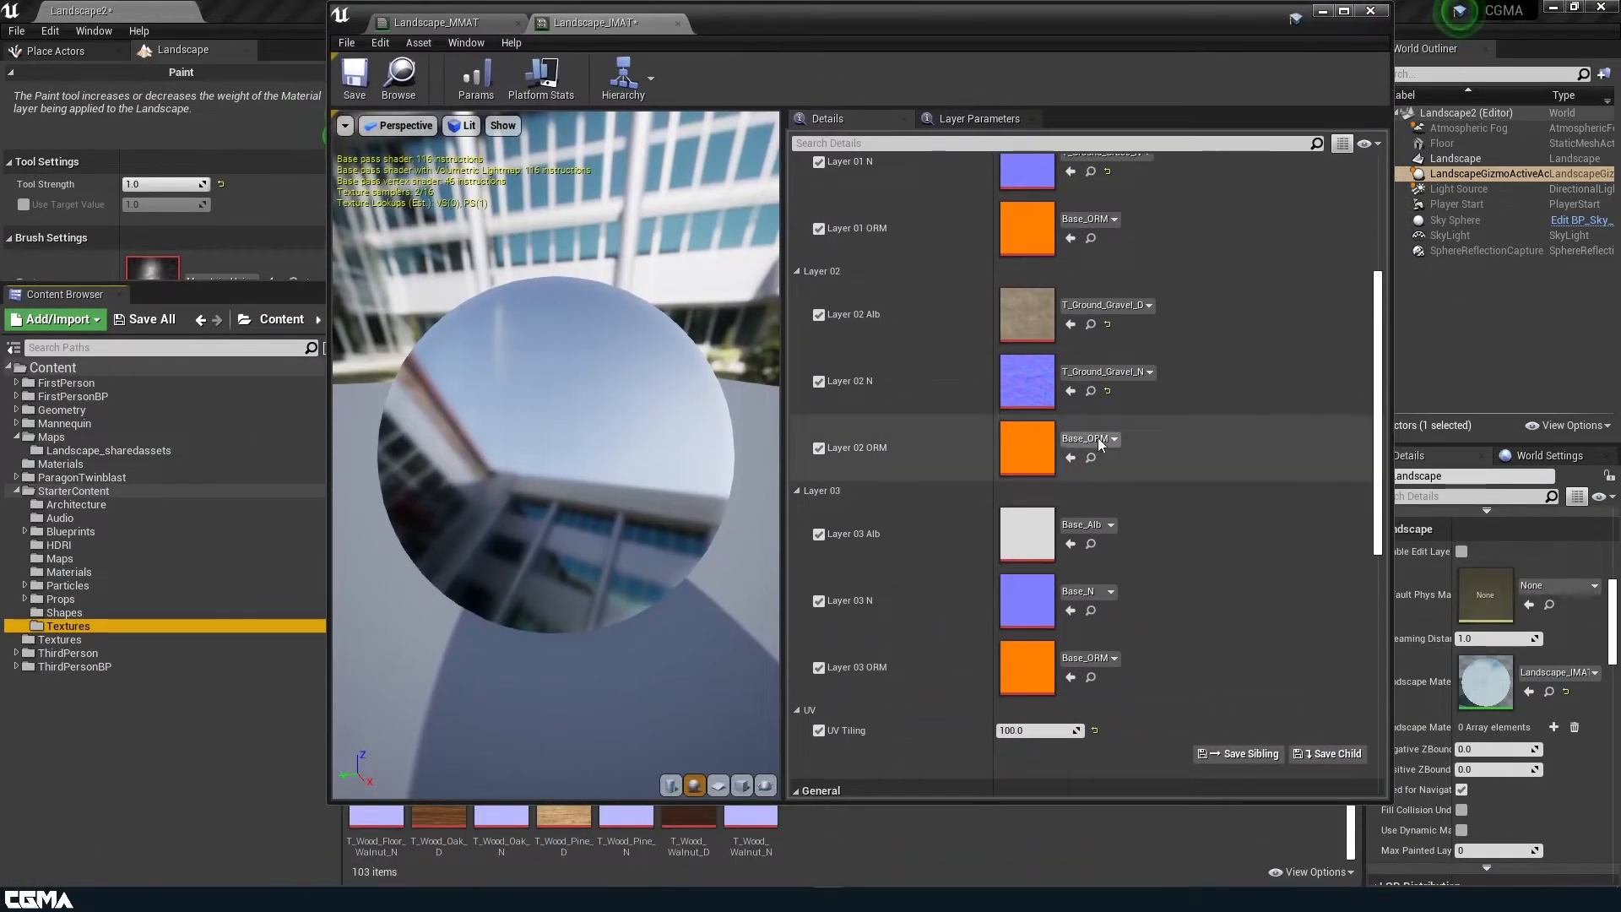
pyautogui.click(1109, 592)
pyautogui.write('sands')
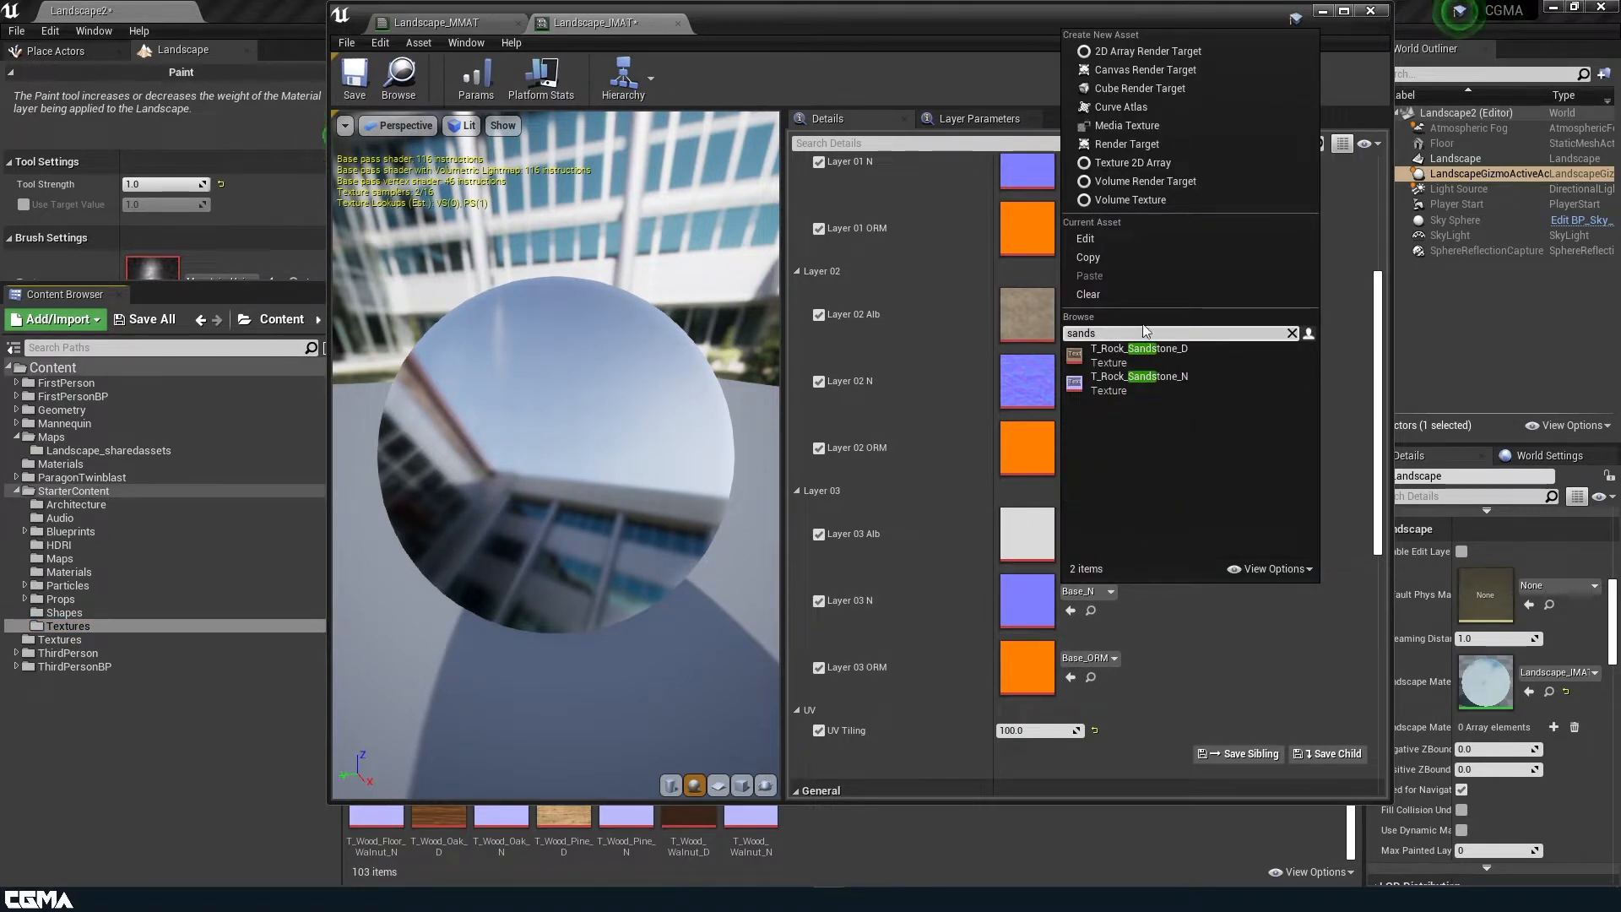
pyautogui.click(1168, 384)
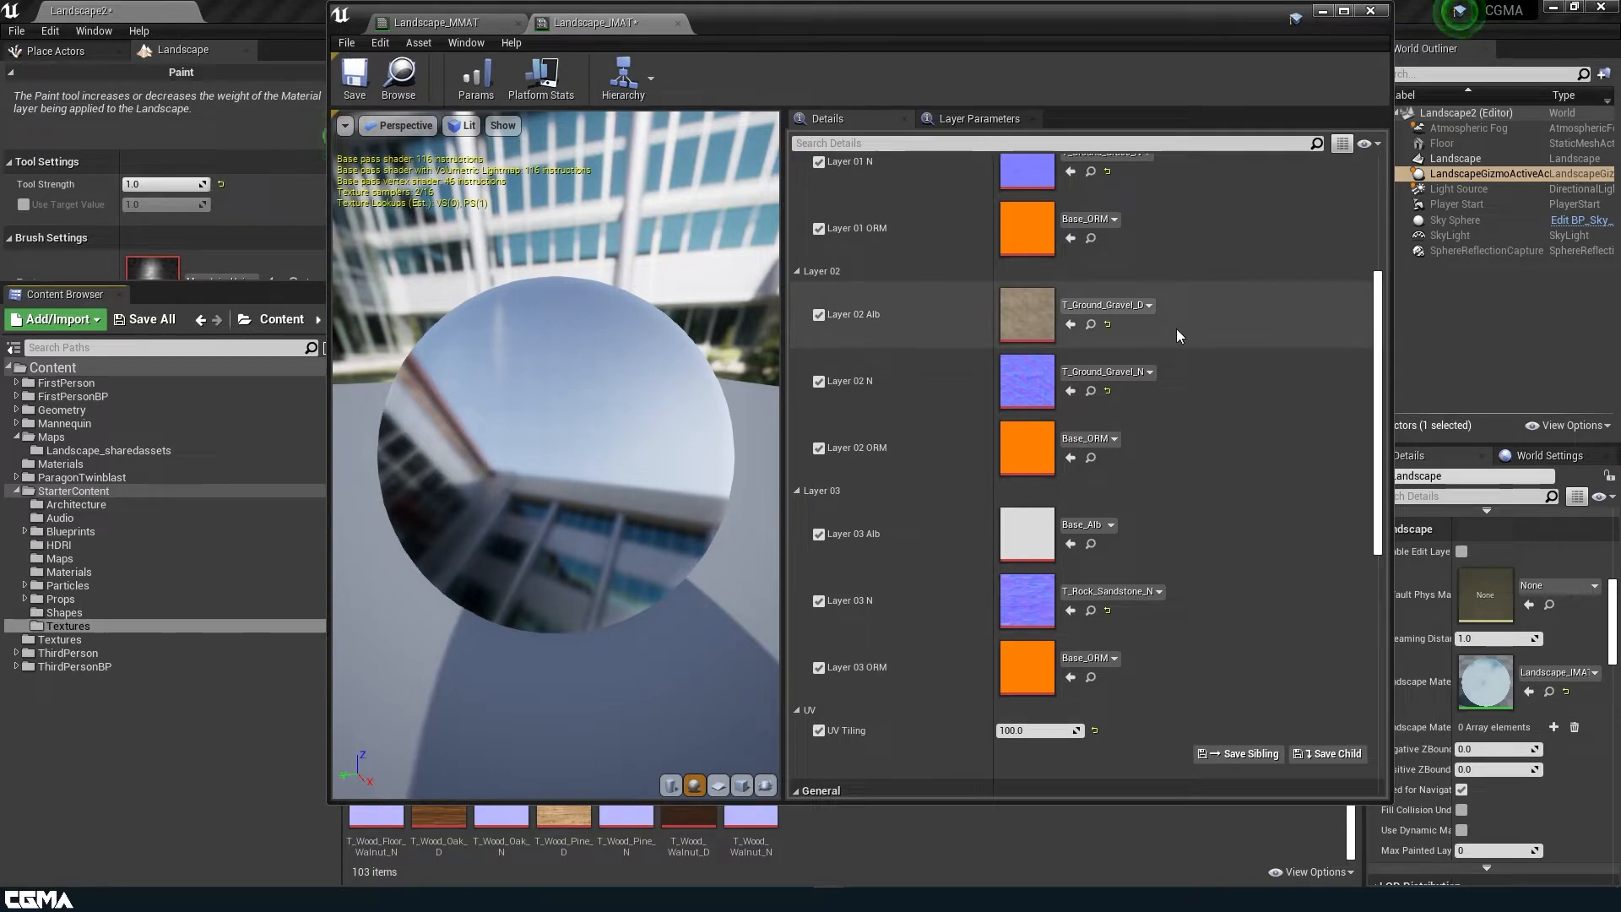
pyautogui.click(355, 91)
# - Examine how the ORM layer blend in Landscape_MMAT feeds BreakOutFloat3Components and the material's main node
pyautogui.click(463, 23)
pyautogui.moveTo(1027, 358); pyautogui.dragTo(891, 453, button='right')
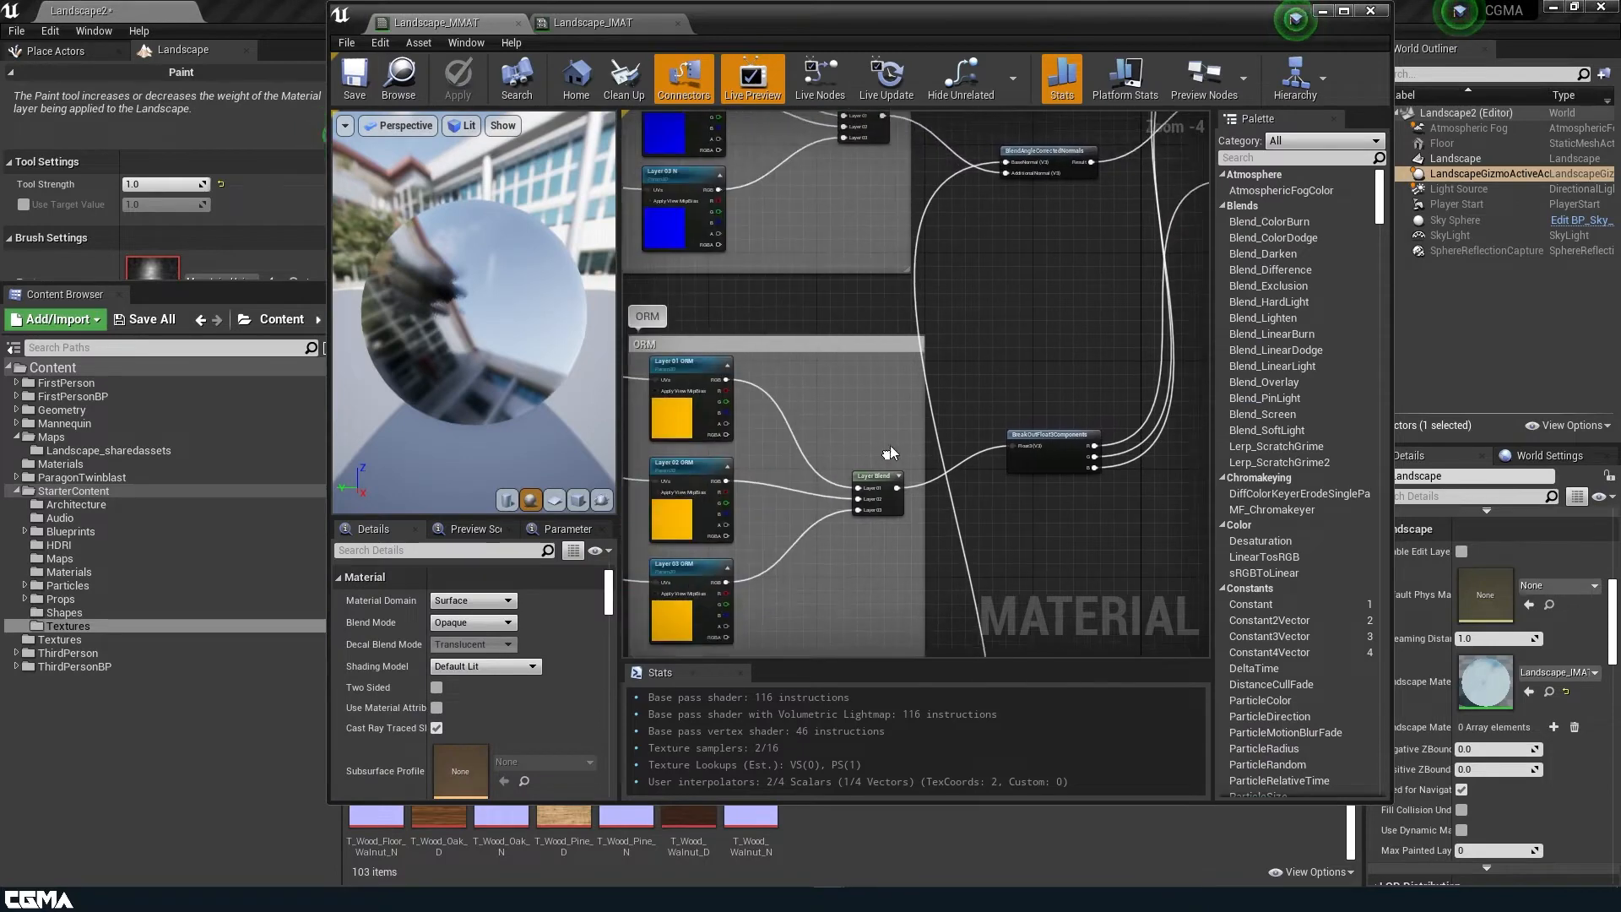
pyautogui.scroll(3, 891, 454)
pyautogui.moveTo(779, 595); pyautogui.dragTo(1016, 456, button='right')
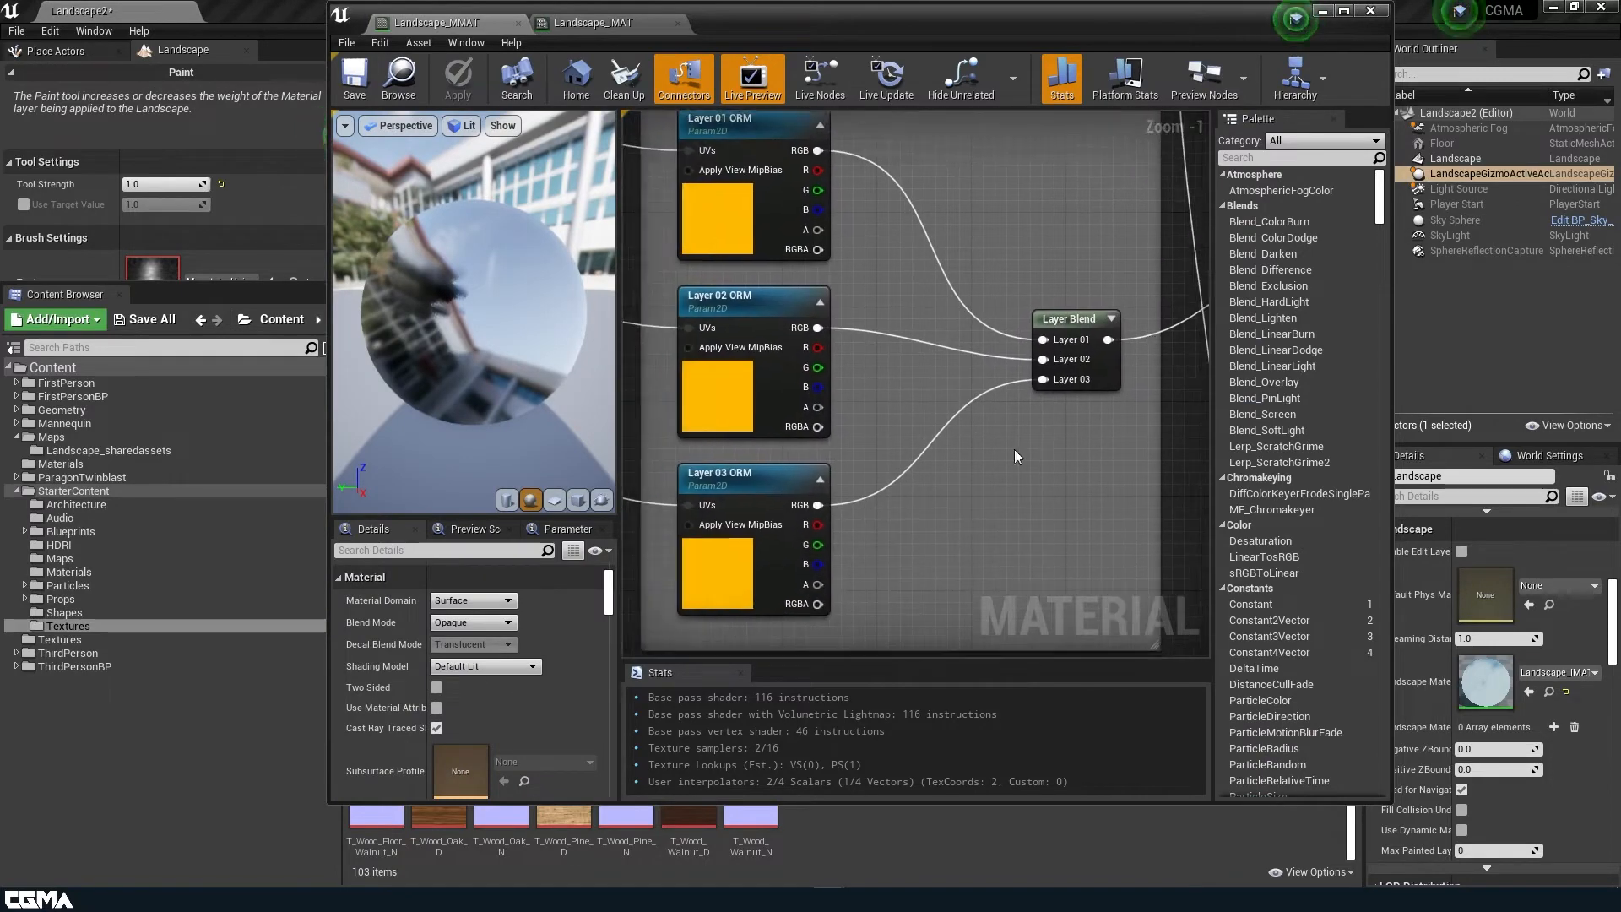
pyautogui.moveTo(1071, 502); pyautogui.dragTo(916, 601, button='right')
pyautogui.moveTo(809, 306); pyautogui.dragTo(685, 430, button='right')
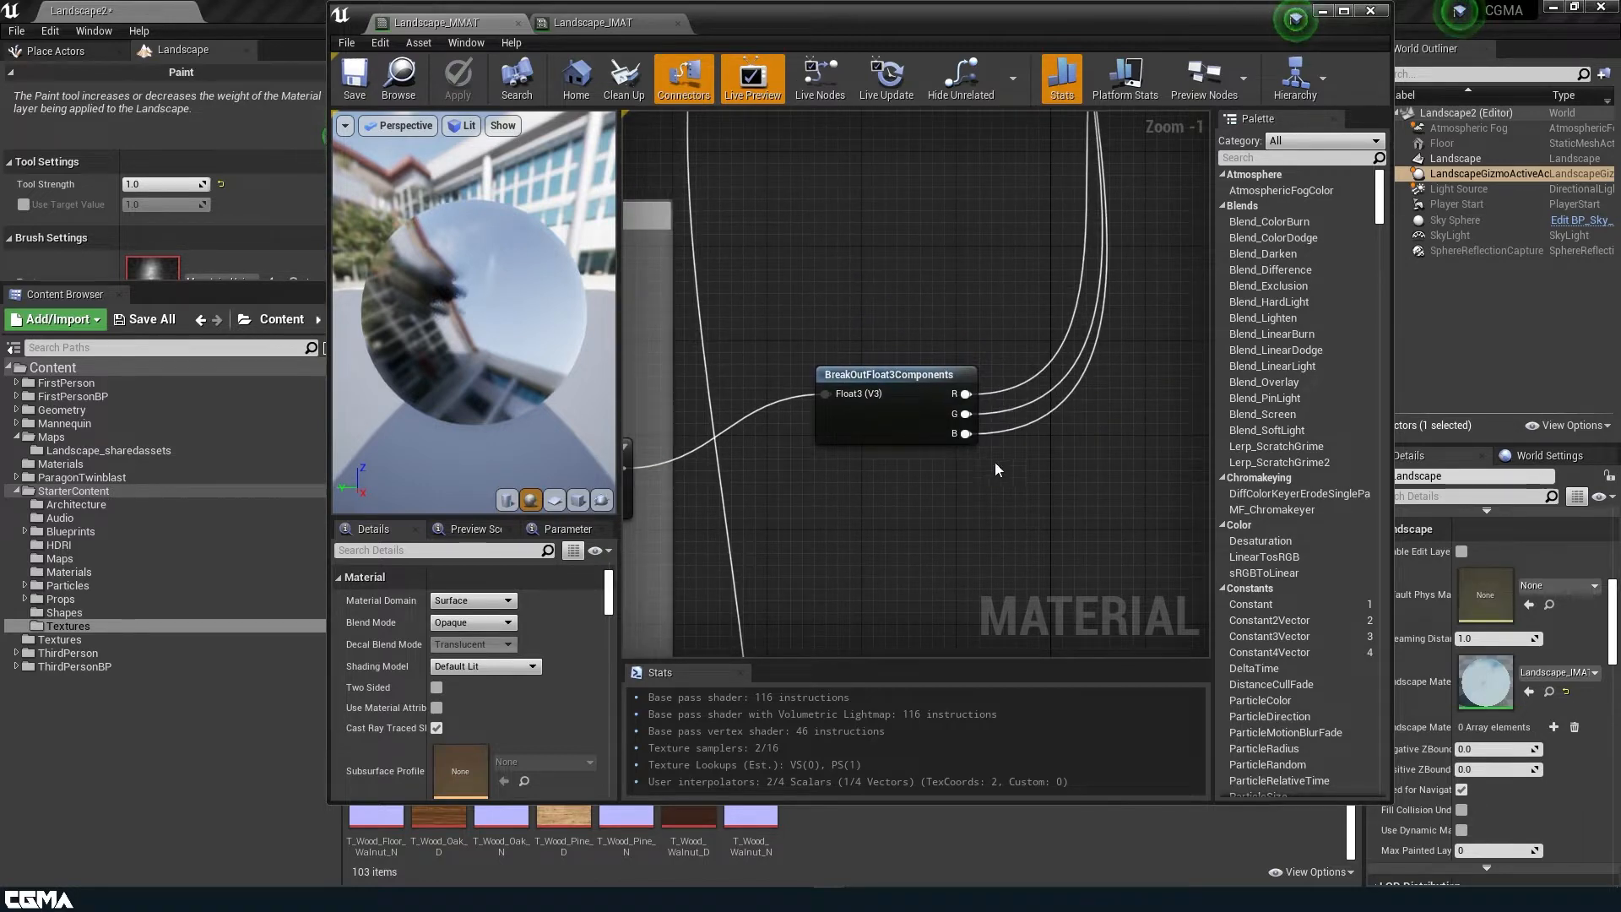
pyautogui.moveTo(838, 435); pyautogui.dragTo(750, 505, button='right')
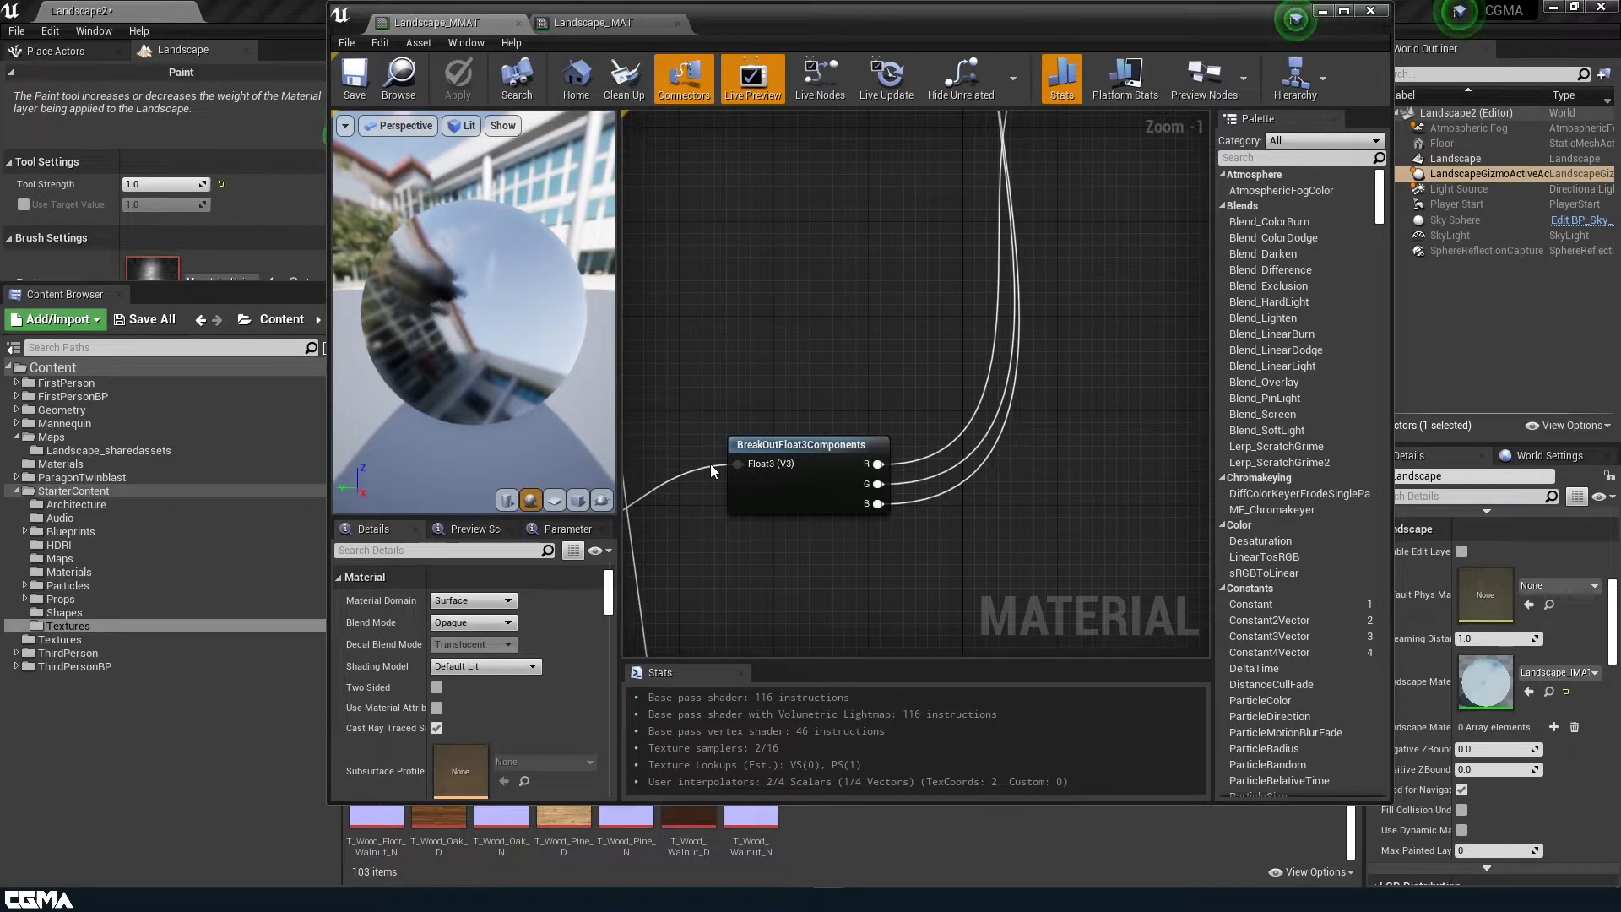
pyautogui.moveTo(887, 502); pyautogui.dragTo(764, 564, button='right')
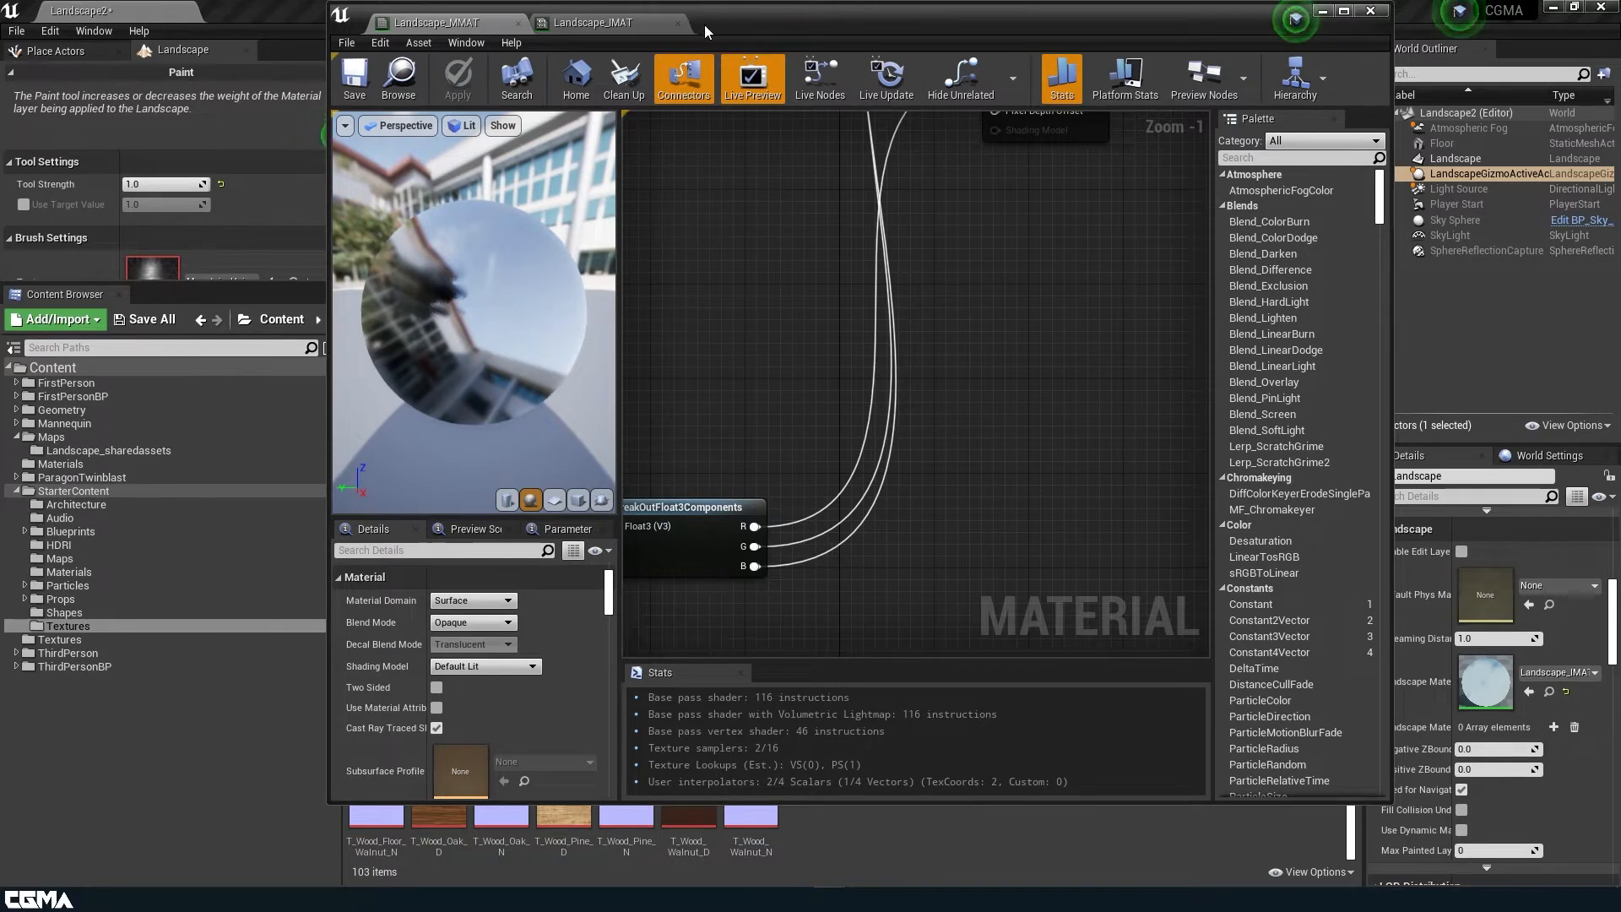
# - Move the material editor out of the way and enlarge the level viewport to show the landscape
pyautogui.moveTo(704, 23); pyautogui.dragTo(796, 609)
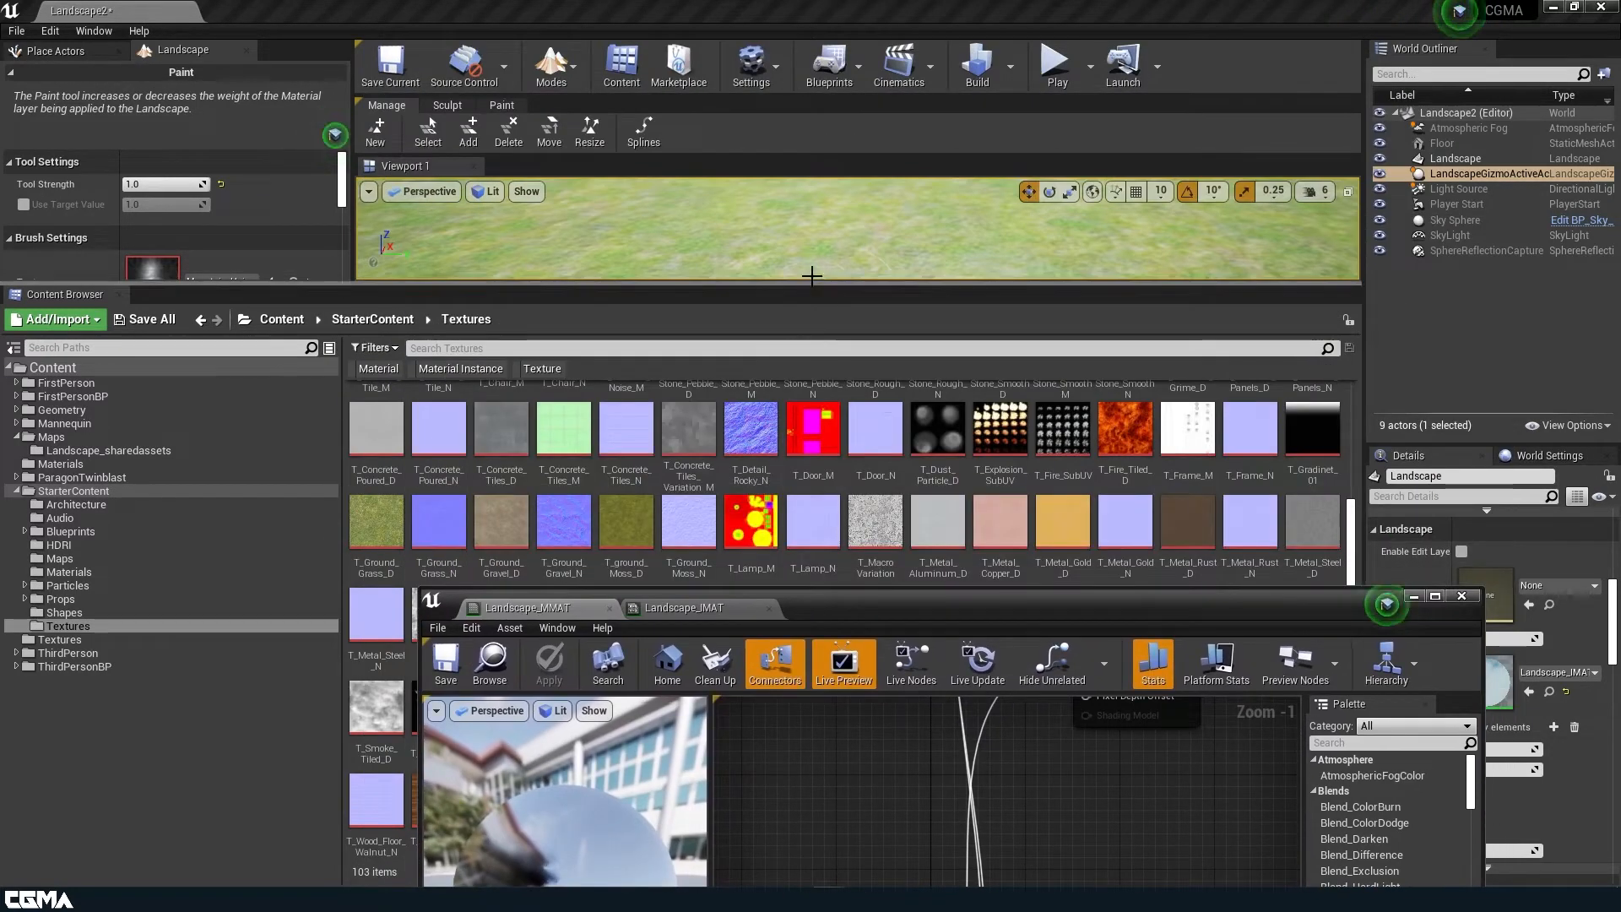
pyautogui.moveTo(812, 281); pyautogui.dragTo(798, 629)
pyautogui.moveTo(858, 380); pyautogui.dragTo(582, 342, button='right')
pyautogui.moveTo(959, 354); pyautogui.dragTo(1072, 347, button='right')
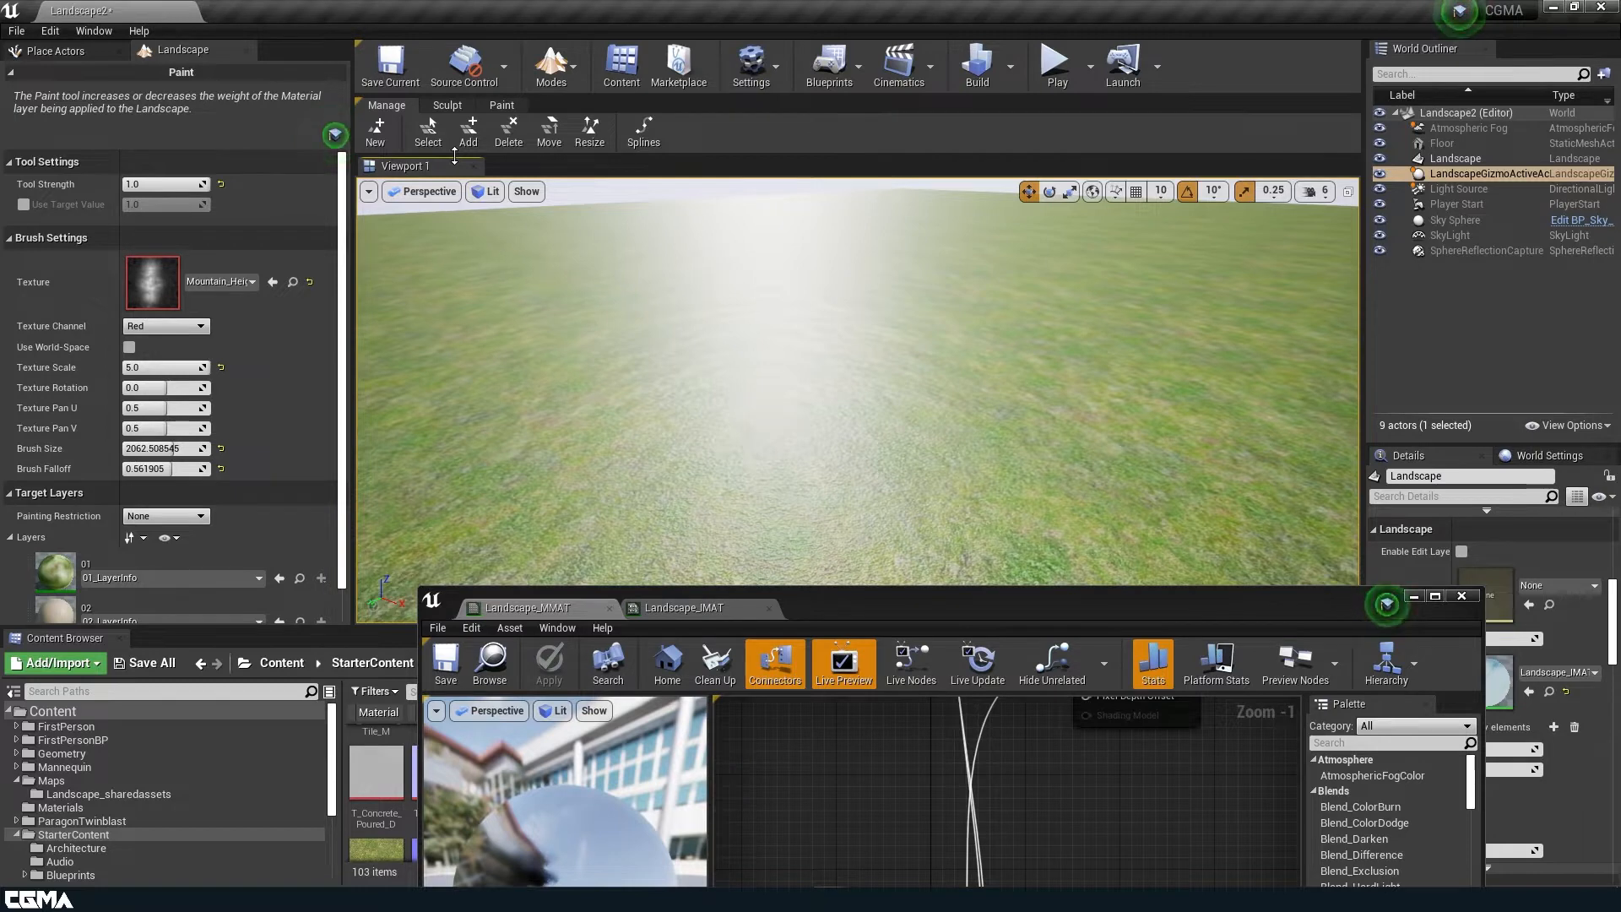
# - Try raising a small mound on the landscape with the Sculpt tool, and undo the stroke
pyautogui.click(445, 106)
pyautogui.moveTo(735, 414)
pyautogui.mouseDown()
pyautogui.moveTo(782, 453)
pyautogui.moveTo(754, 385)
pyautogui.mouseUp()
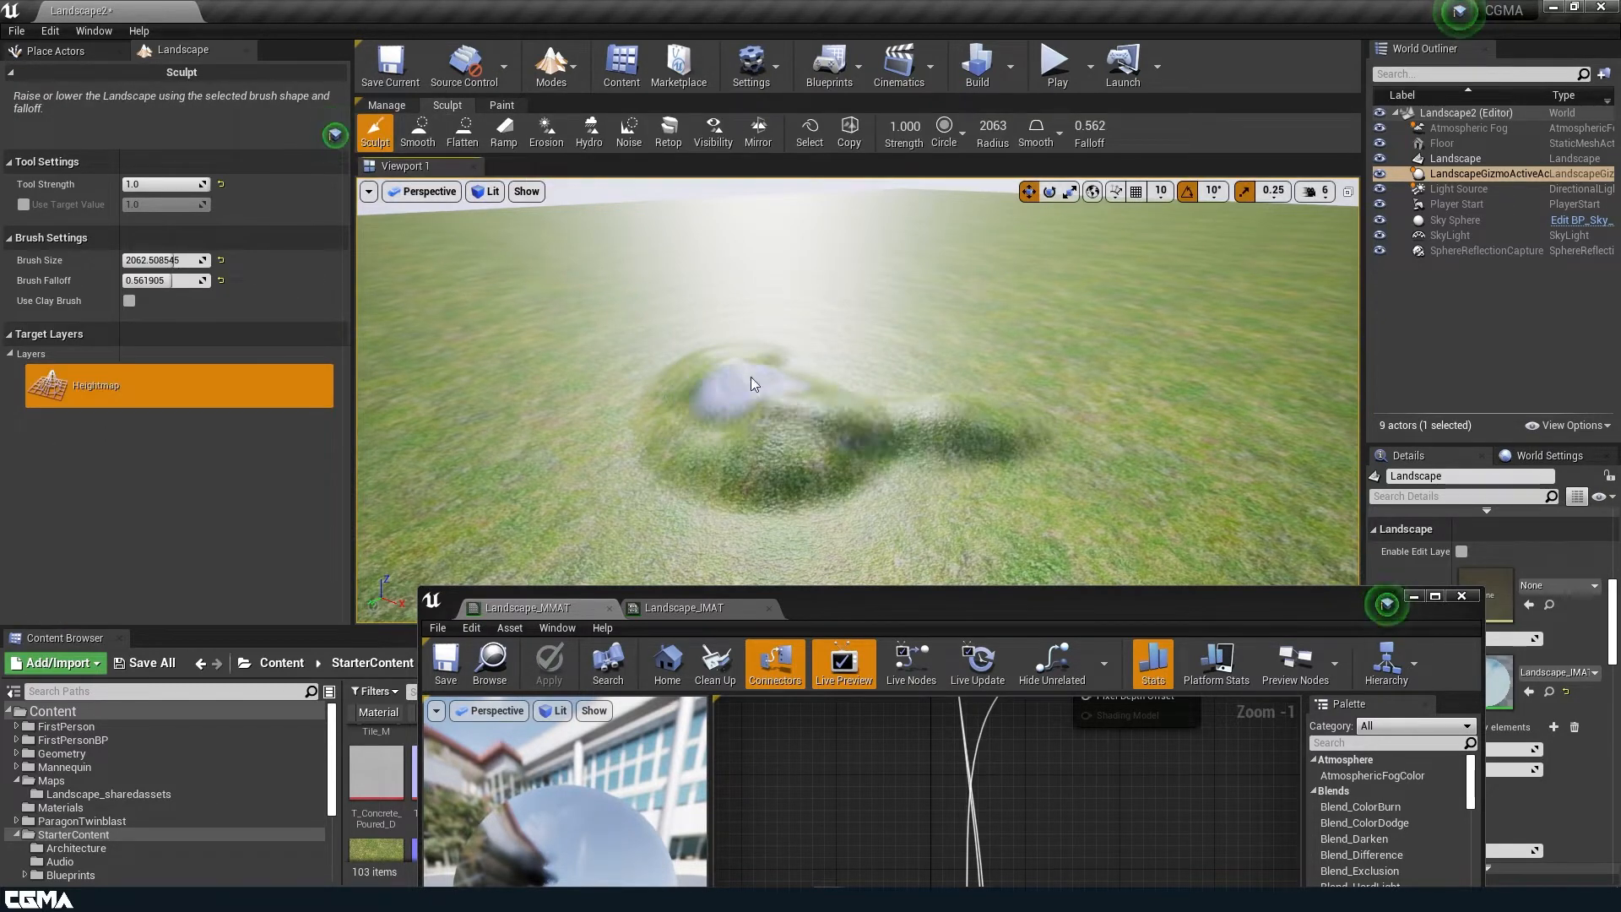
pyautogui.hotkey('ctrl', 'z')
pyautogui.moveTo(948, 398); pyautogui.dragTo(944, 448, button='right')
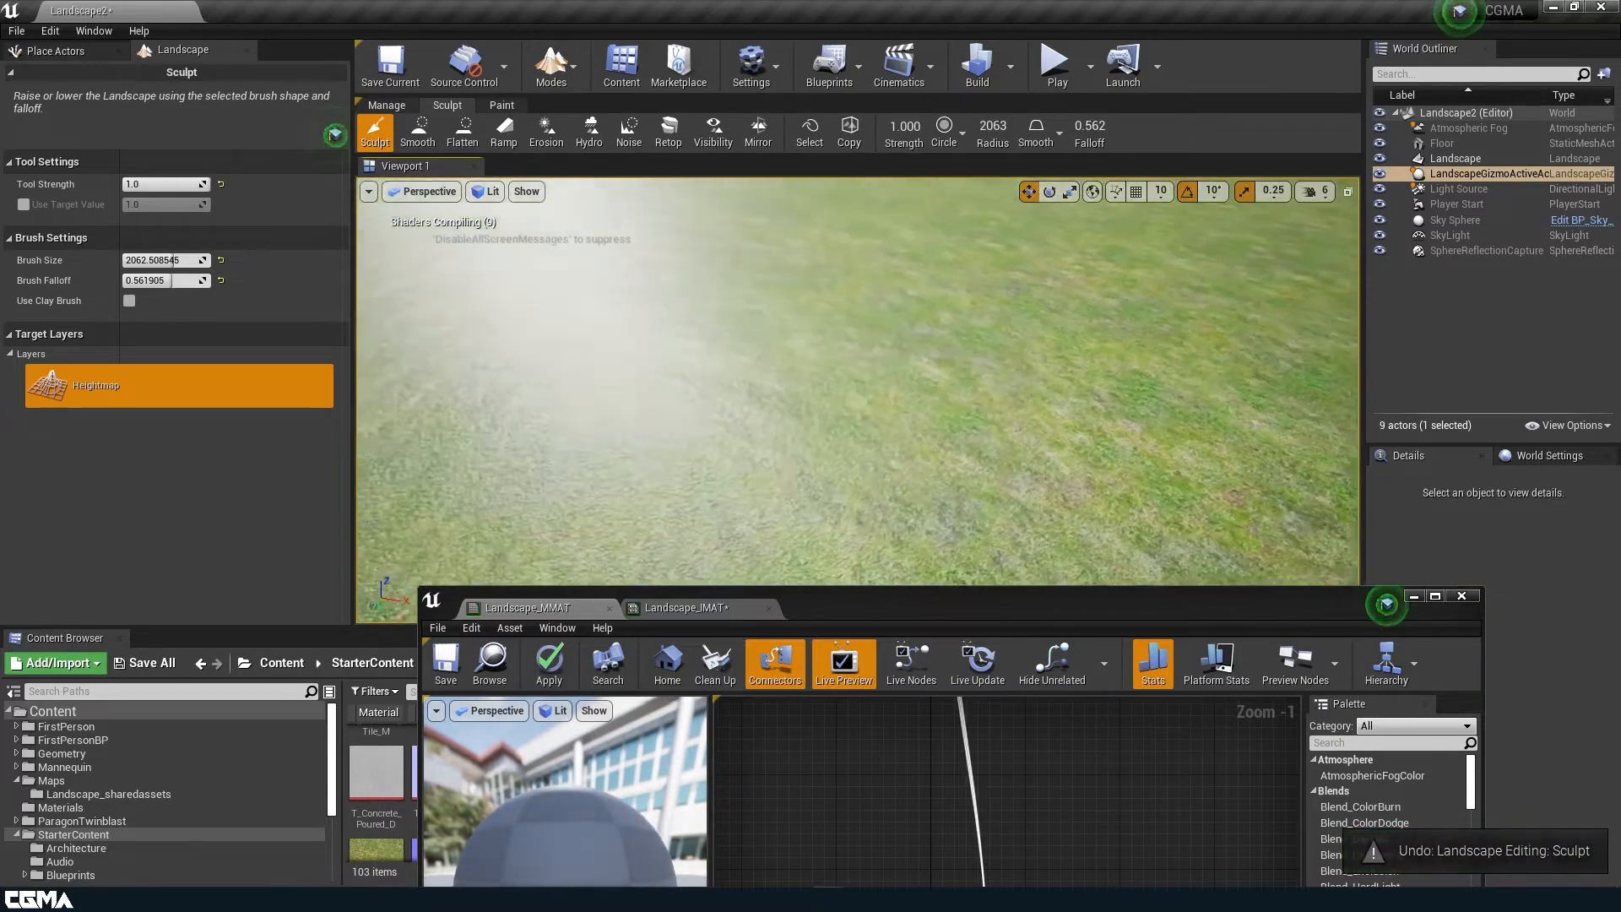
# - Review the Broad Normal, layer texture and UV Tiling parameters in Landscape_IMAT, and return to Landscape_MMAT
pyautogui.click(728, 608)
pyautogui.moveTo(869, 598); pyautogui.dragTo(848, 220)
pyautogui.scroll(5, 1087, 468)
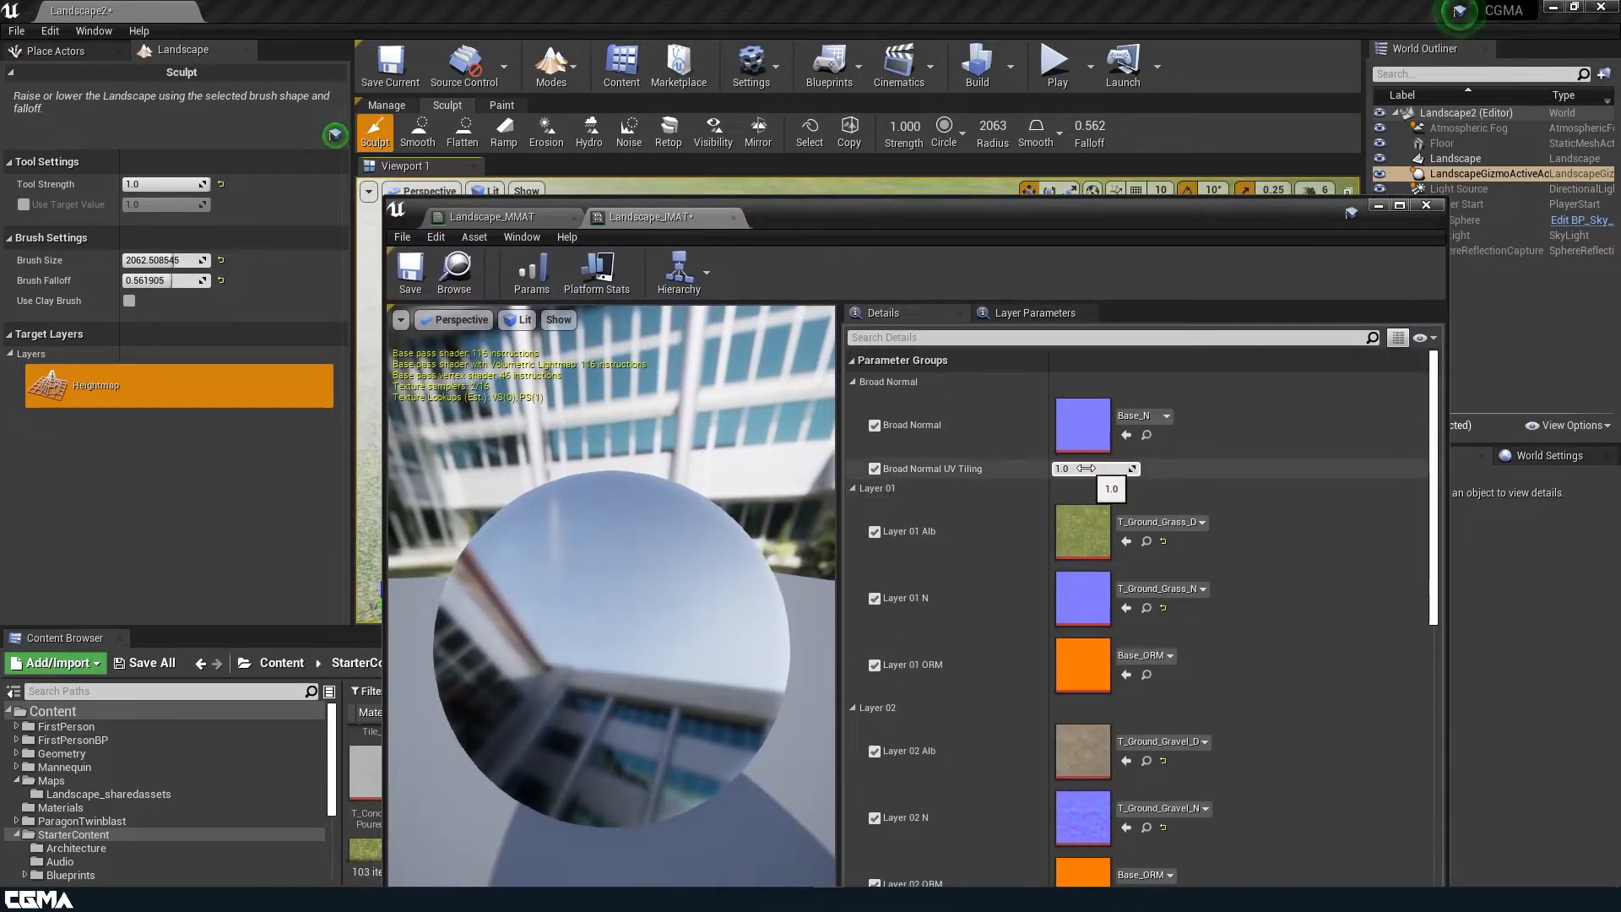
pyautogui.scroll(-6, 1086, 468)
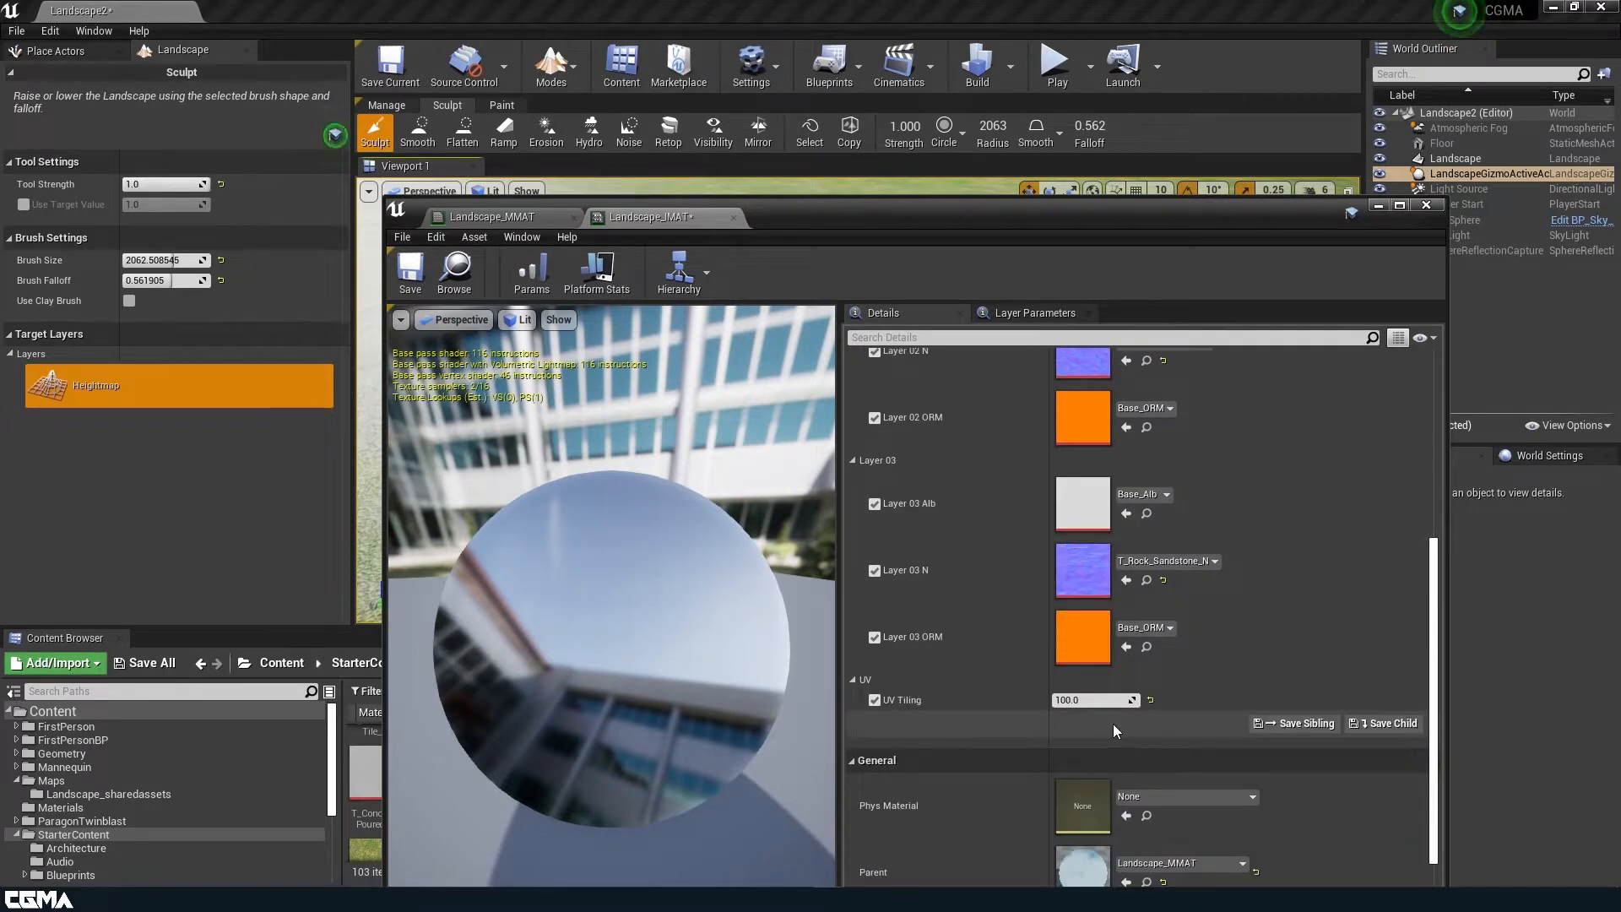
pyautogui.moveTo(1042, 214); pyautogui.dragTo(780, 494)
pyautogui.click(423, 512)
# - Sculpt a group of tall, steep hills on the grassy landscape, keeping the material editor clear of the viewport
pyautogui.moveTo(688, 315)
pyautogui.mouseDown()
pyautogui.moveTo(706, 344)
pyautogui.moveTo(779, 325)
pyautogui.moveTo(836, 406)
pyautogui.moveTo(959, 369)
pyautogui.moveTo(839, 351)
pyautogui.moveTo(851, 295)
pyautogui.moveTo(767, 310)
pyautogui.mouseUp()
pyautogui.moveTo(767, 310); pyautogui.dragTo(764, 309, button='right')
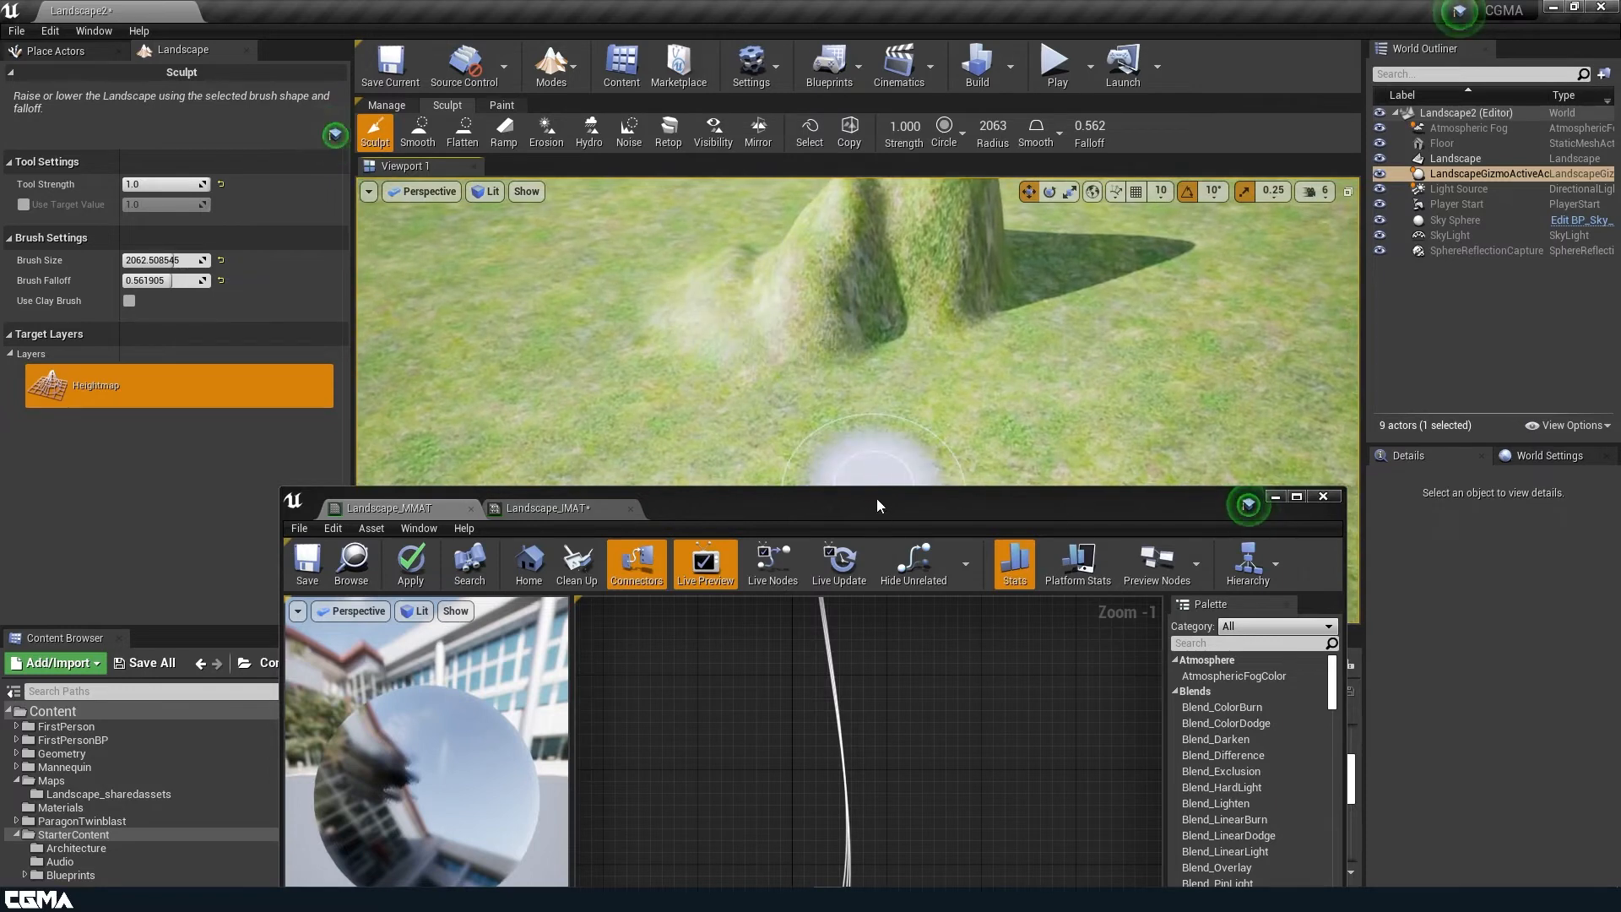
pyautogui.moveTo(891, 488); pyautogui.dragTo(872, 696)
pyautogui.moveTo(870, 541); pyautogui.dragTo(874, 540, button='right')
pyautogui.press('w')
pyautogui.press('s')
pyautogui.press('s')
pyautogui.moveTo(849, 479); pyautogui.dragTo(849, 480, button='right')
pyautogui.moveTo(879, 482)
pyautogui.mouseDown()
pyautogui.moveTo(1013, 424)
pyautogui.moveTo(926, 382)
pyautogui.moveTo(818, 372)
pyautogui.mouseUp()
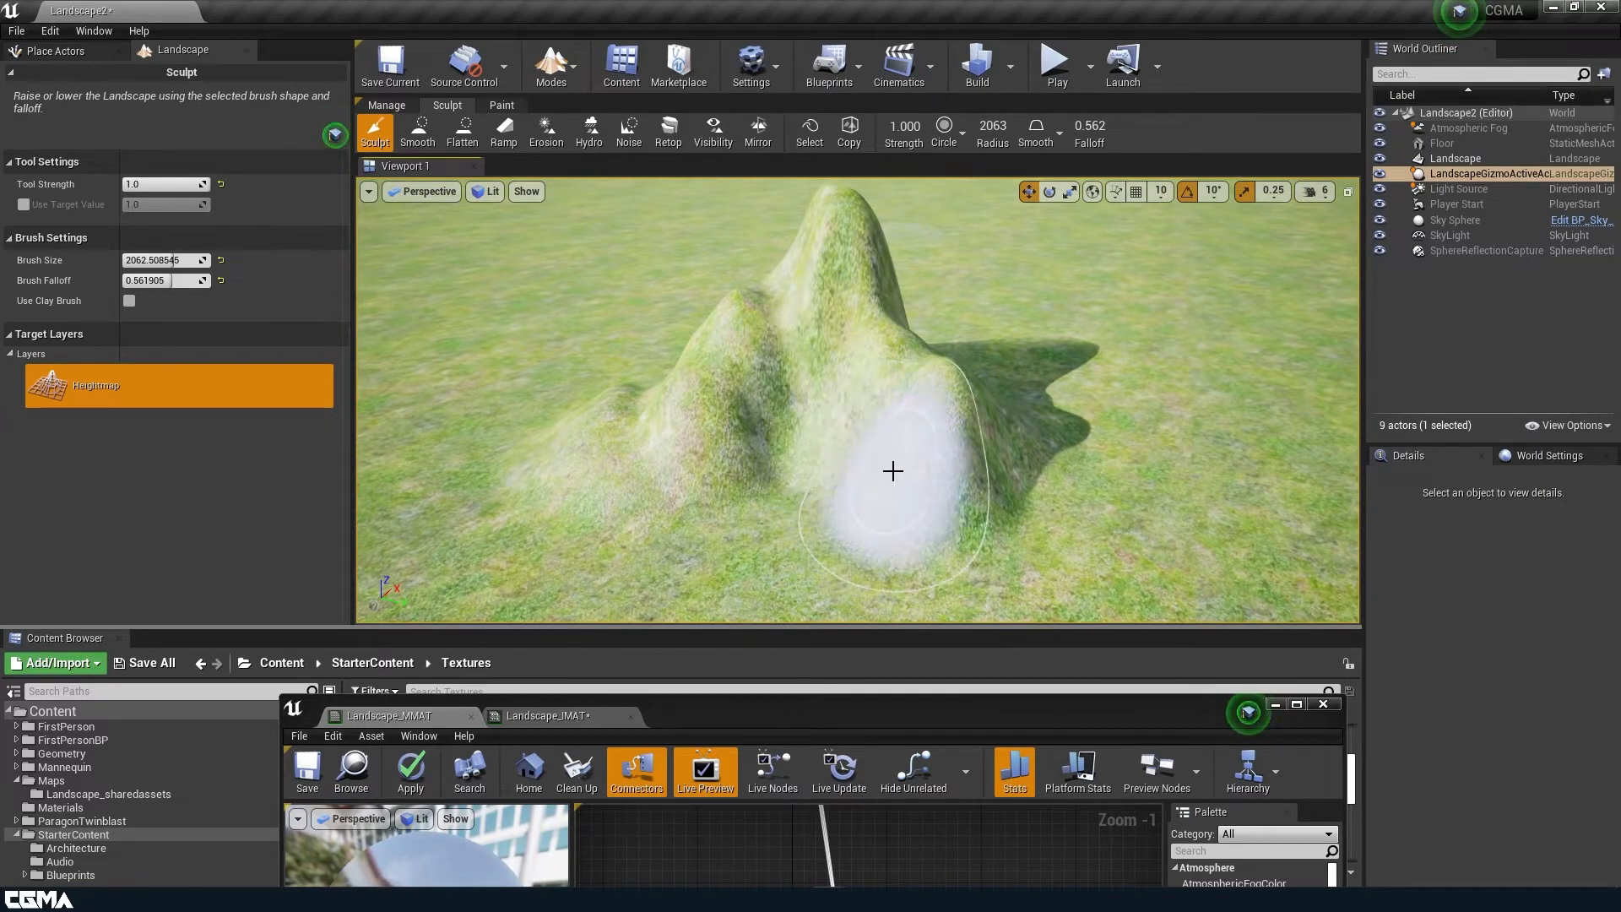
pyautogui.moveTo(1014, 494)
pyautogui.mouseDown()
pyautogui.moveTo(1143, 506)
pyautogui.moveTo(1061, 445)
pyautogui.moveTo(1074, 411)
pyautogui.moveTo(1031, 493)
pyautogui.mouseUp()
pyautogui.moveTo(1089, 427)
pyautogui.mouseDown(button='right')
pyautogui.moveTo(1108, 427)
pyautogui.moveTo(1090, 428)
pyautogui.mouseUp(button='right')
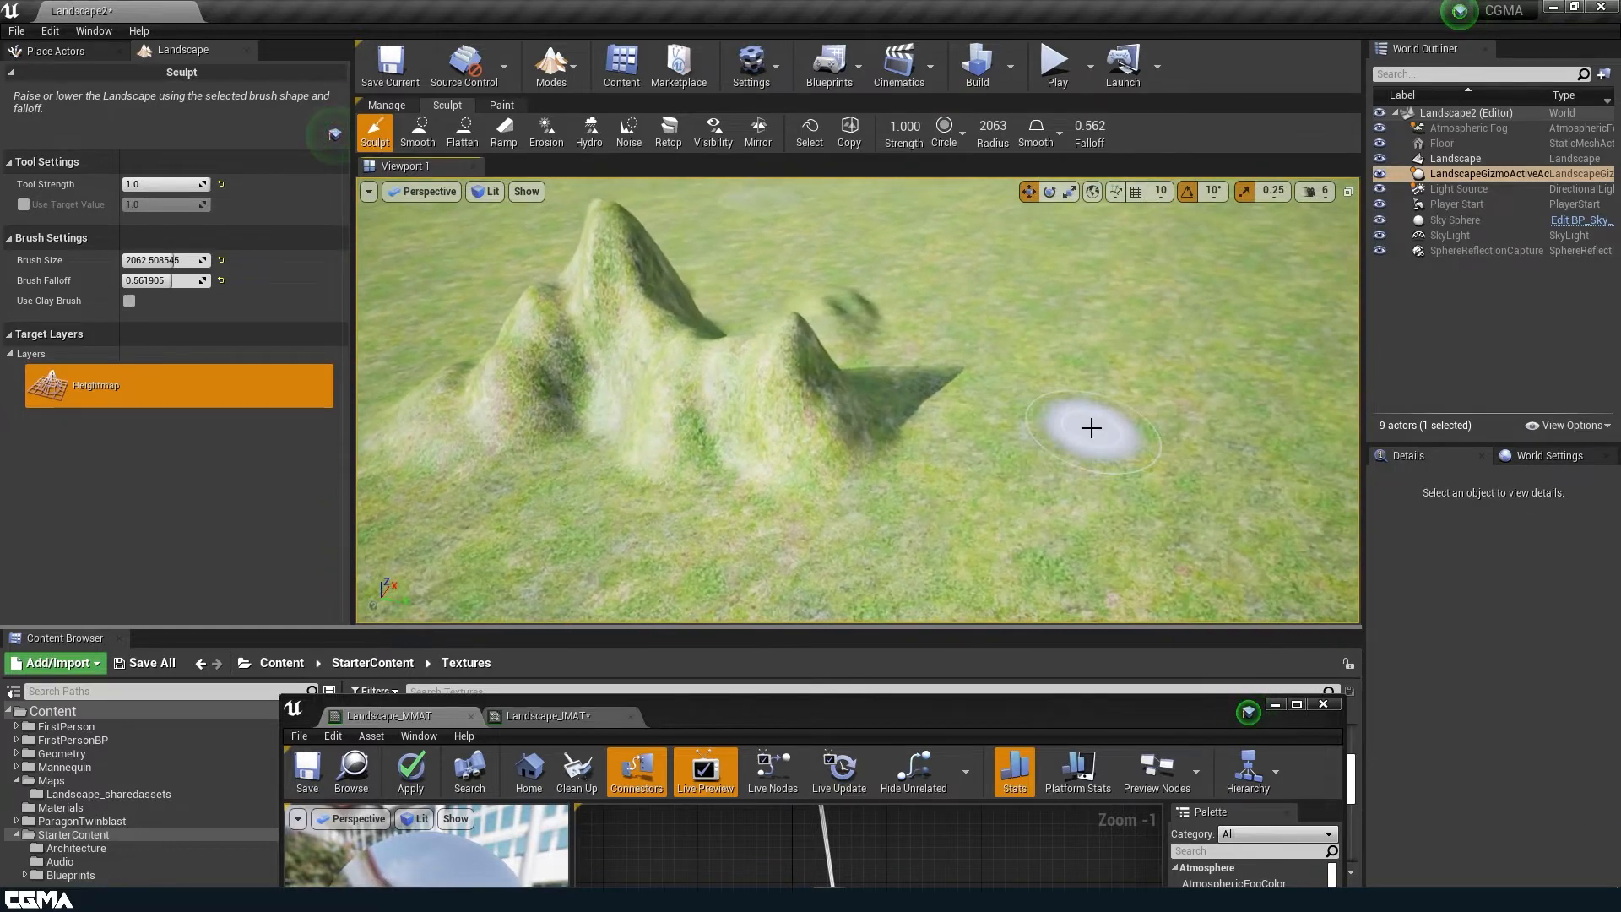
# - Undo the last sculpt stroke, level the hills with the Flatten tool, and return to the Sculpt tool
pyautogui.hotkey('ctrl', 'z')
pyautogui.click(462, 132)
pyautogui.moveTo(839, 541)
pyautogui.mouseDown()
pyautogui.moveTo(728, 387)
pyautogui.moveTo(836, 395)
pyautogui.moveTo(545, 424)
pyautogui.moveTo(449, 340)
pyautogui.moveTo(601, 286)
pyautogui.mouseUp()
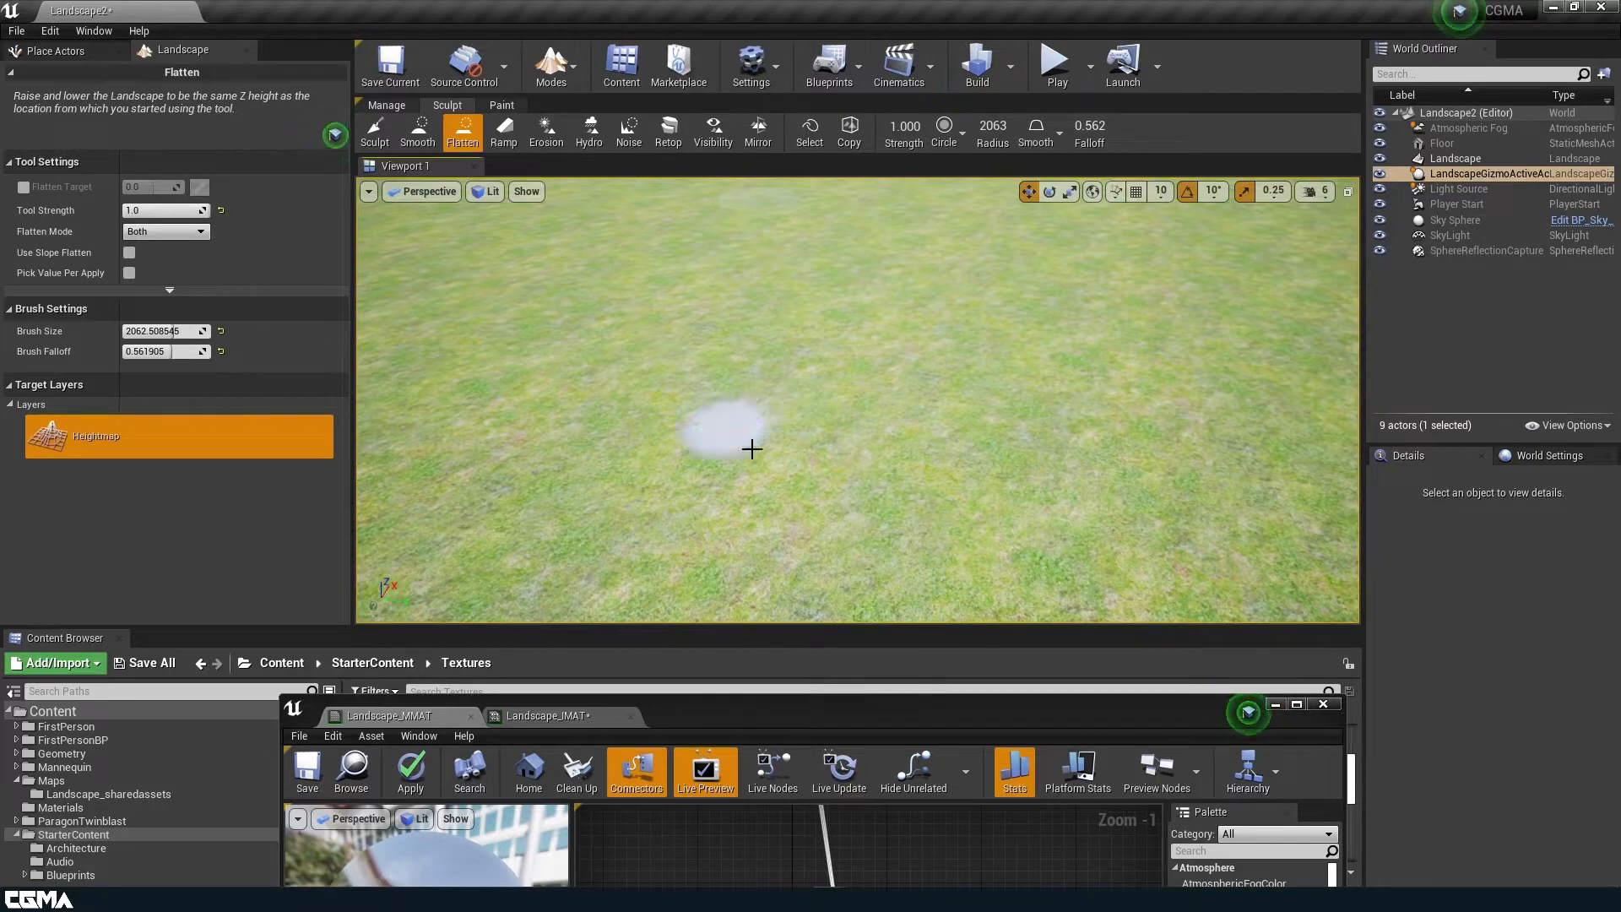
pyautogui.click(375, 134)
# - Maximize the Landscape_MMAT editor and go to the empty graph area before the ORM texture group
pyautogui.moveTo(728, 723)
pyautogui.mouseDown()
pyautogui.moveTo(722, 395)
pyautogui.moveTo(705, 377)
pyautogui.mouseUp()
pyautogui.doubleClick(704, 378)
pyautogui.moveTo(633, 334); pyautogui.dragTo(1082, 538, button='right')
pyautogui.scroll(-7, 1035, 347)
pyautogui.moveTo(953, 271); pyautogui.dragTo(868, 578, button='right')
pyautogui.moveTo(1003, 475); pyautogui.dragTo(947, 93, button='right')
pyautogui.moveTo(891, 413); pyautogui.dragTo(1117, 426, button='right')
pyautogui.moveTo(814, 321); pyautogui.dragTo(825, 365, button='right')
pyautogui.scroll(3, 818, 391)
pyautogui.scroll(2, 798, 377)
pyautogui.scroll(-1, 781, 368)
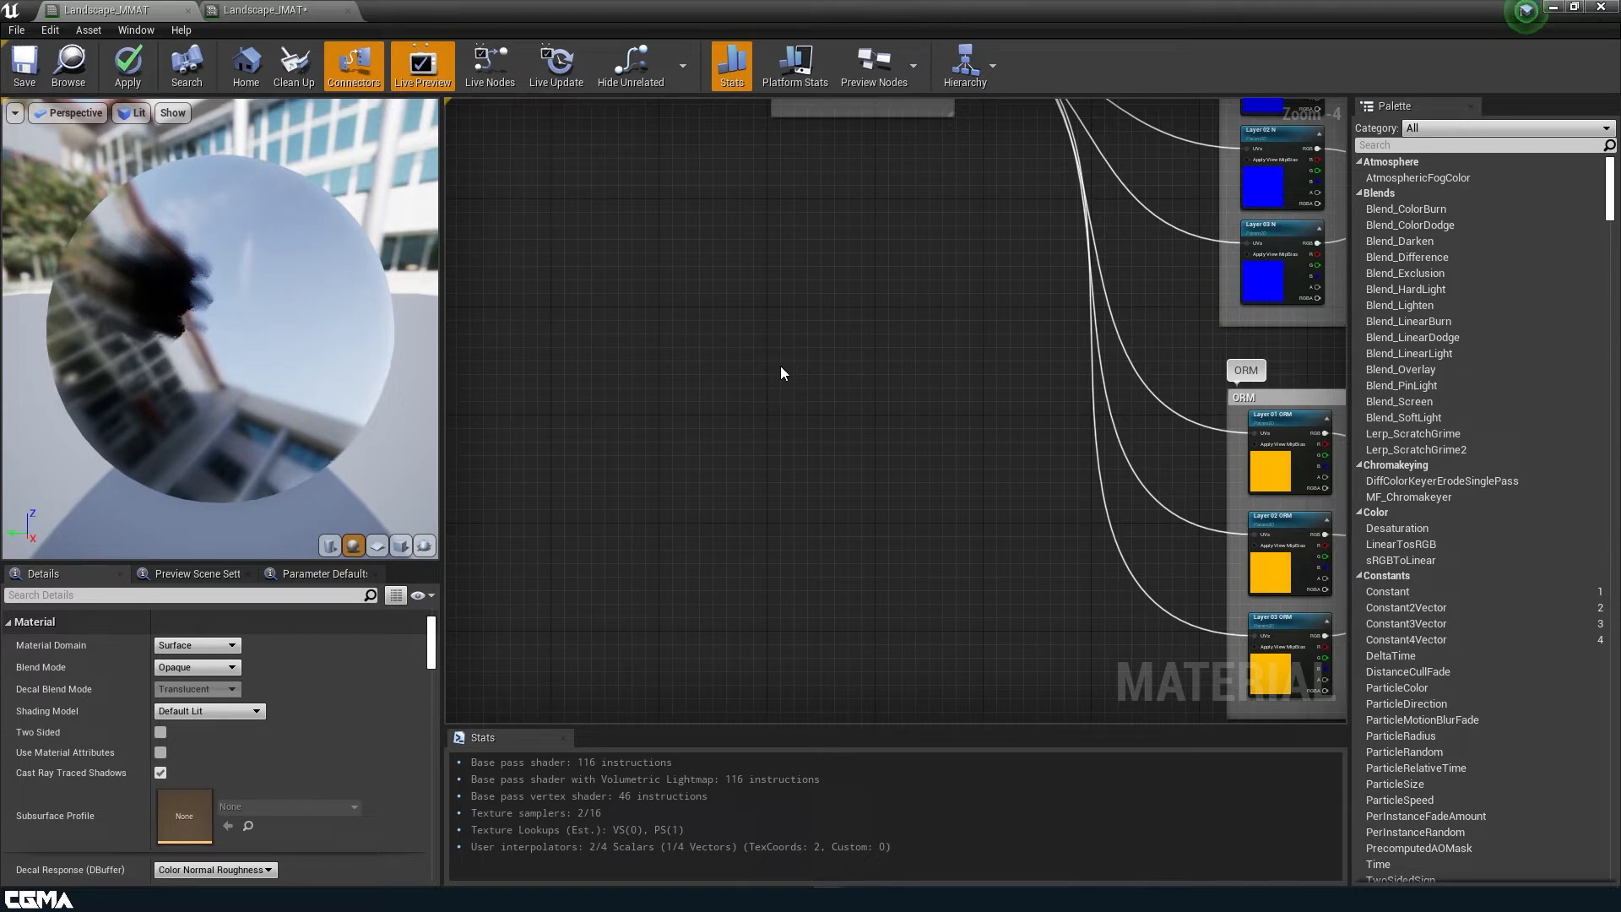
# - Add a VertexNormalWS node in the empty area of the Landscape_MMAT graph
pyautogui.write('et')
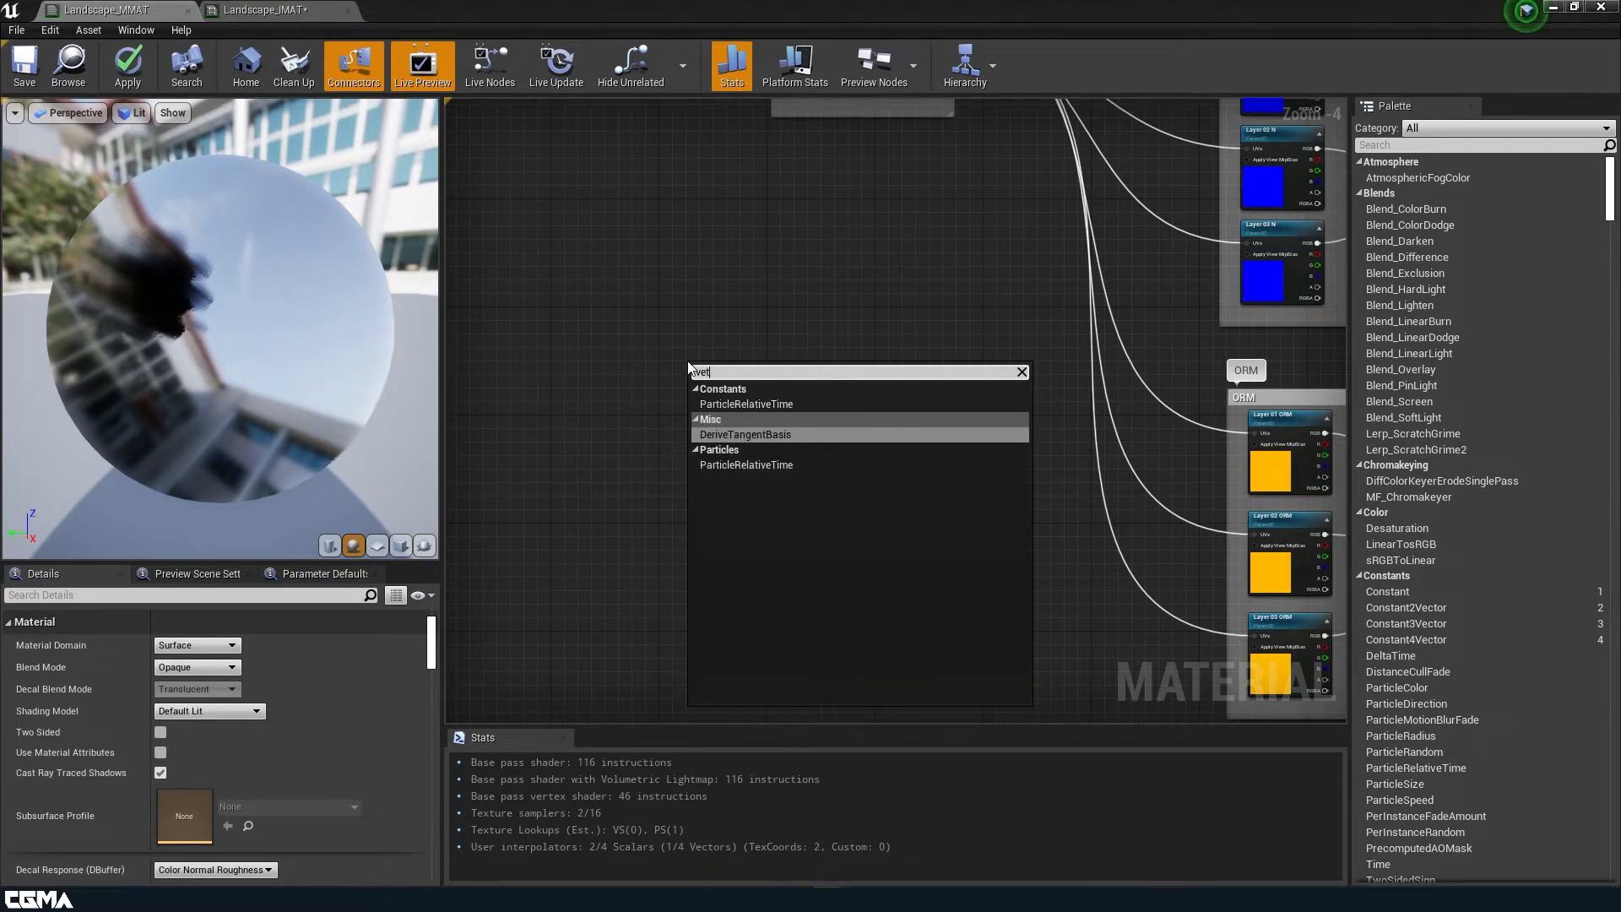
pyautogui.press('BackSpace')
pyautogui.write('rte')
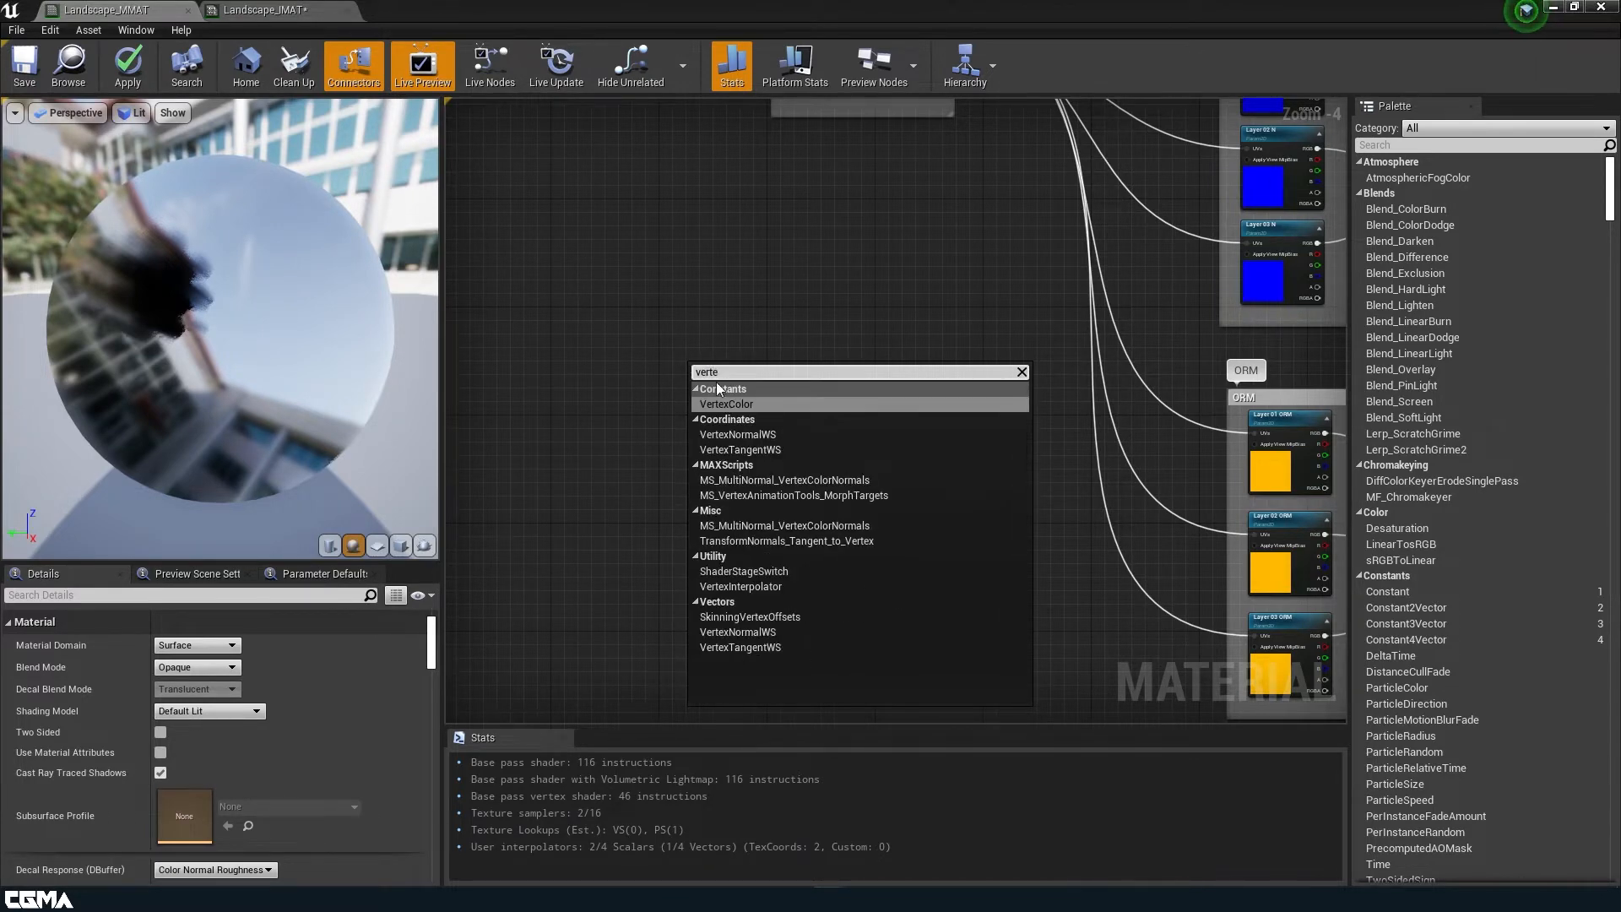
pyautogui.click(767, 434)
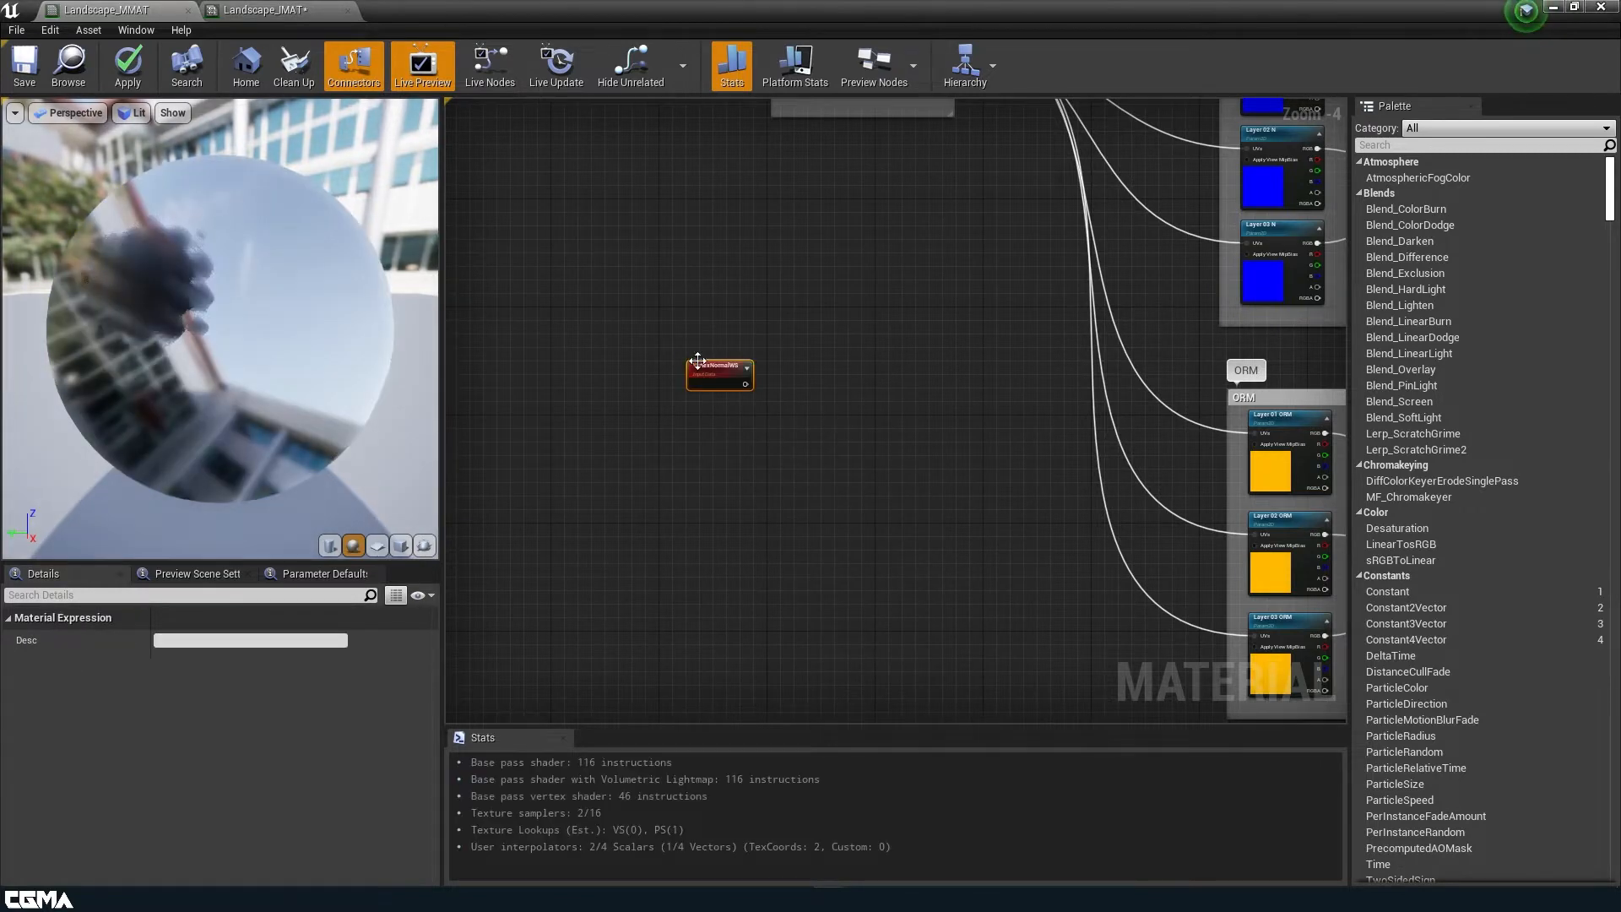
pyautogui.moveTo(710, 378); pyautogui.dragTo(633, 387)
pyautogui.scroll(3, 633, 387)
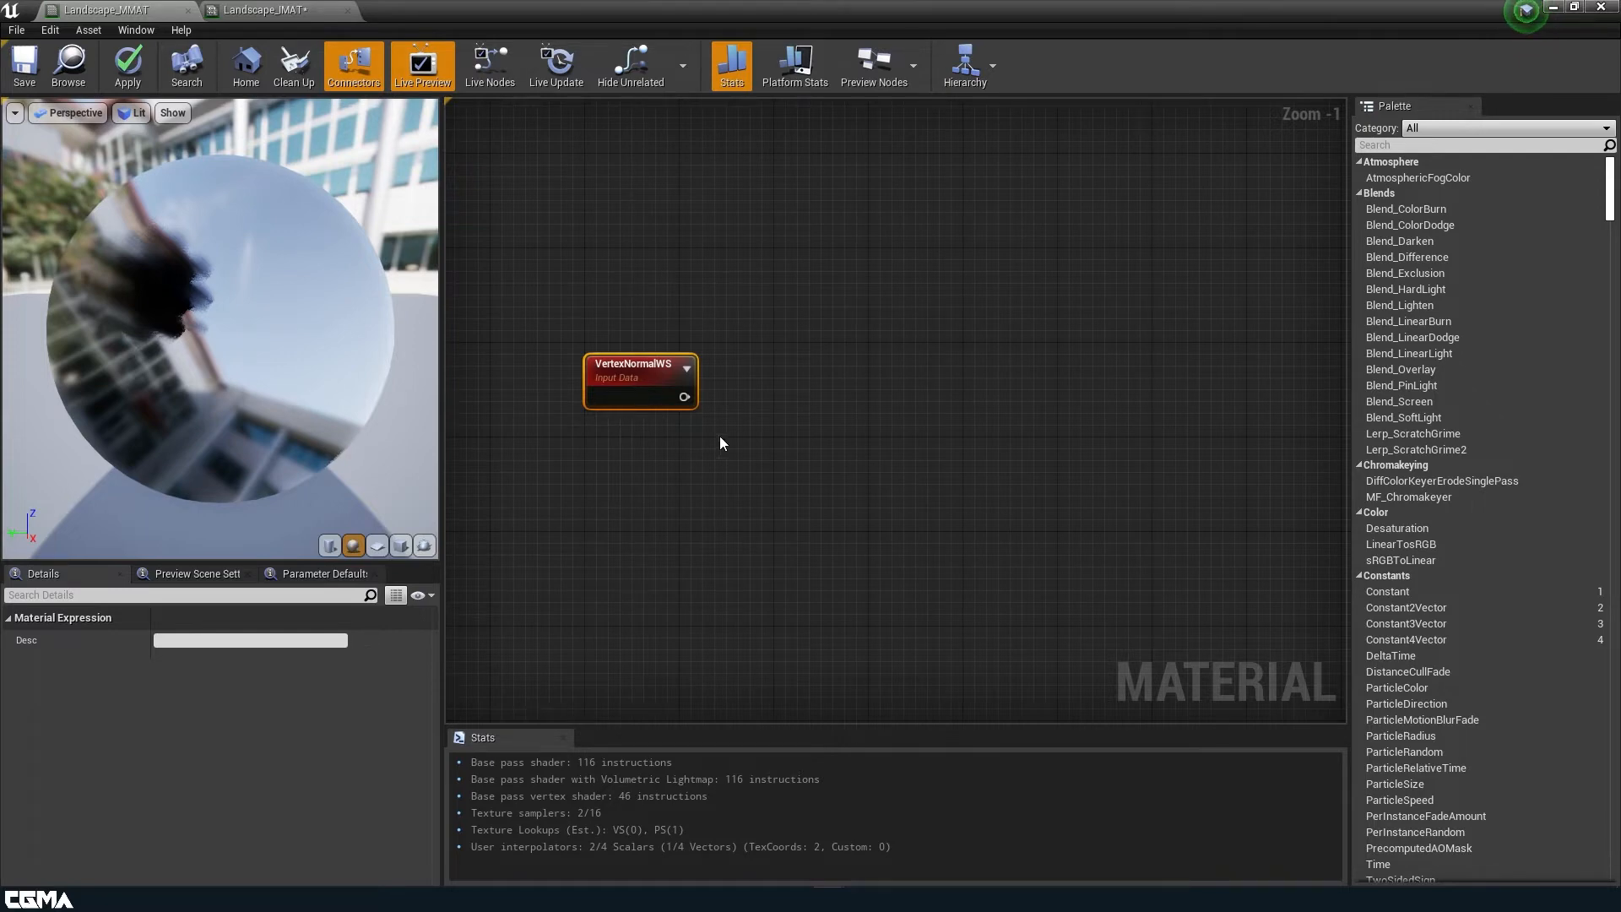
# - Create a ComponentMask node connected to the VertexNormalWS output
pyautogui.moveTo(830, 431); pyautogui.dragTo(768, 434, button='right')
pyautogui.moveTo(622, 400); pyautogui.dragTo(708, 384)
pyautogui.write('con')
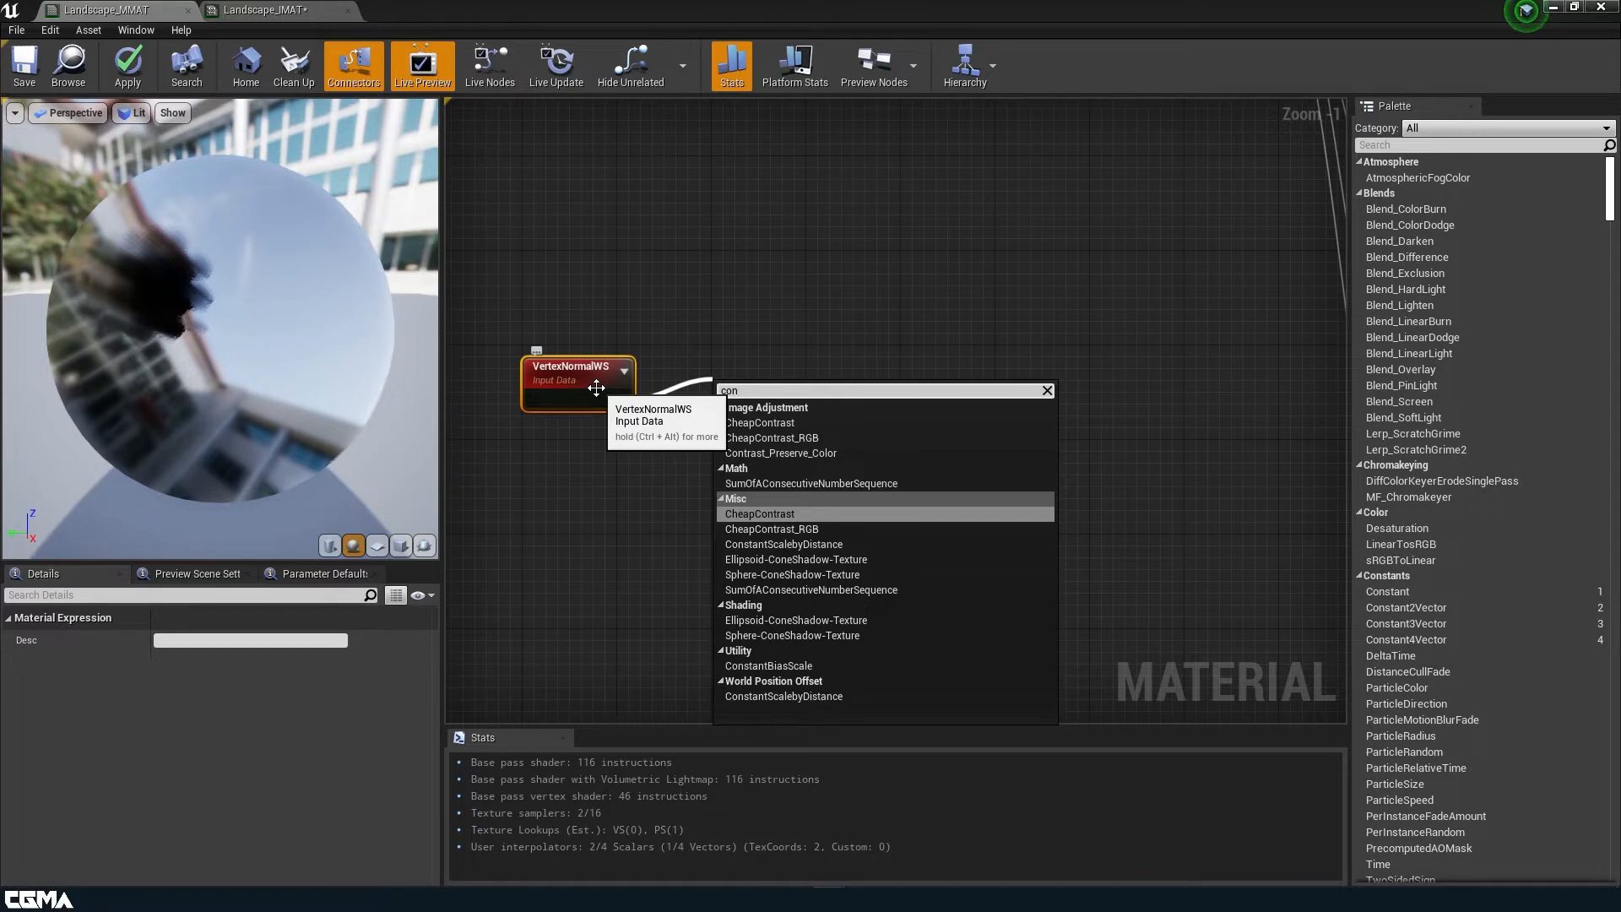
pyautogui.press('BackSpace')
pyautogui.write('m')
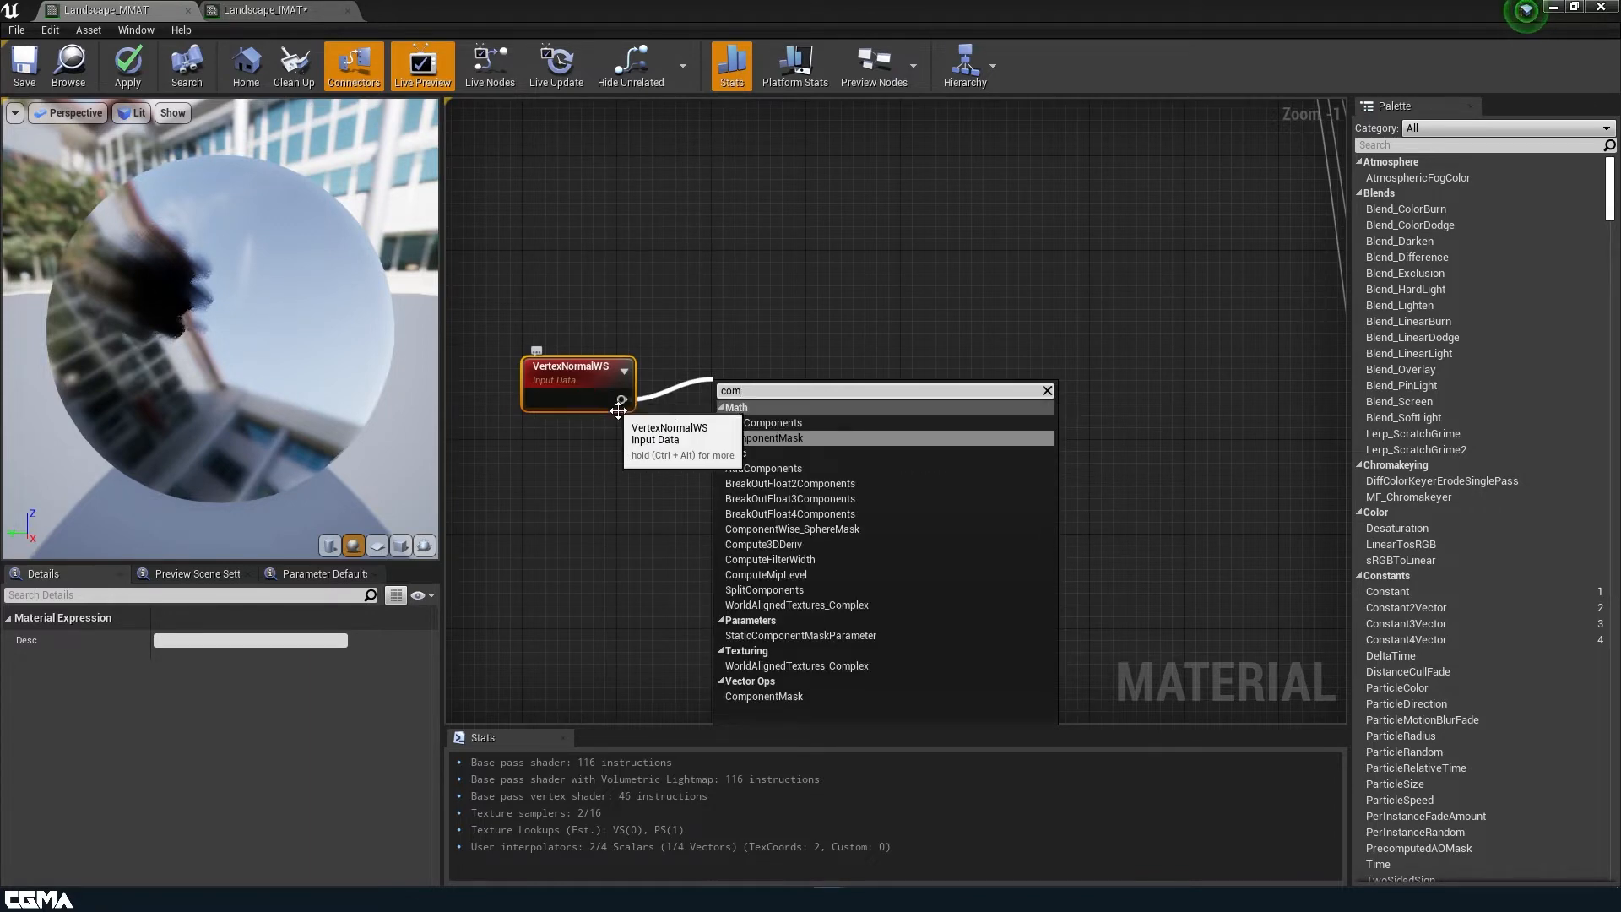
pyautogui.click(766, 438)
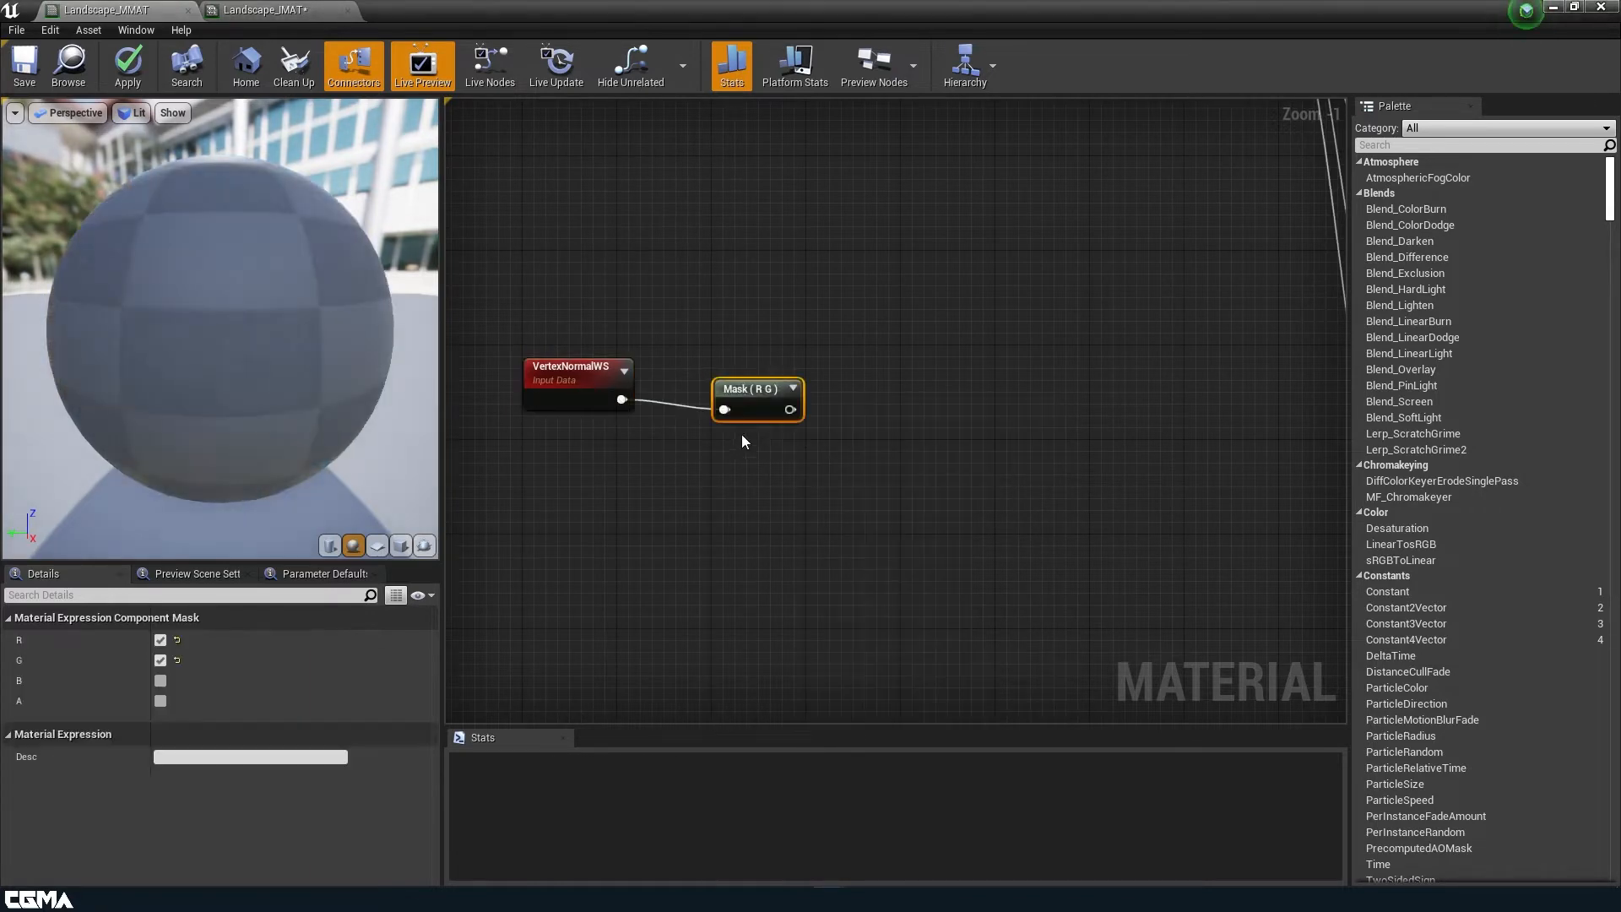
# - Set the component mask to pass only the B channel, with R and G disabled
pyautogui.click(161, 679)
pyautogui.click(161, 659)
pyautogui.click(160, 641)
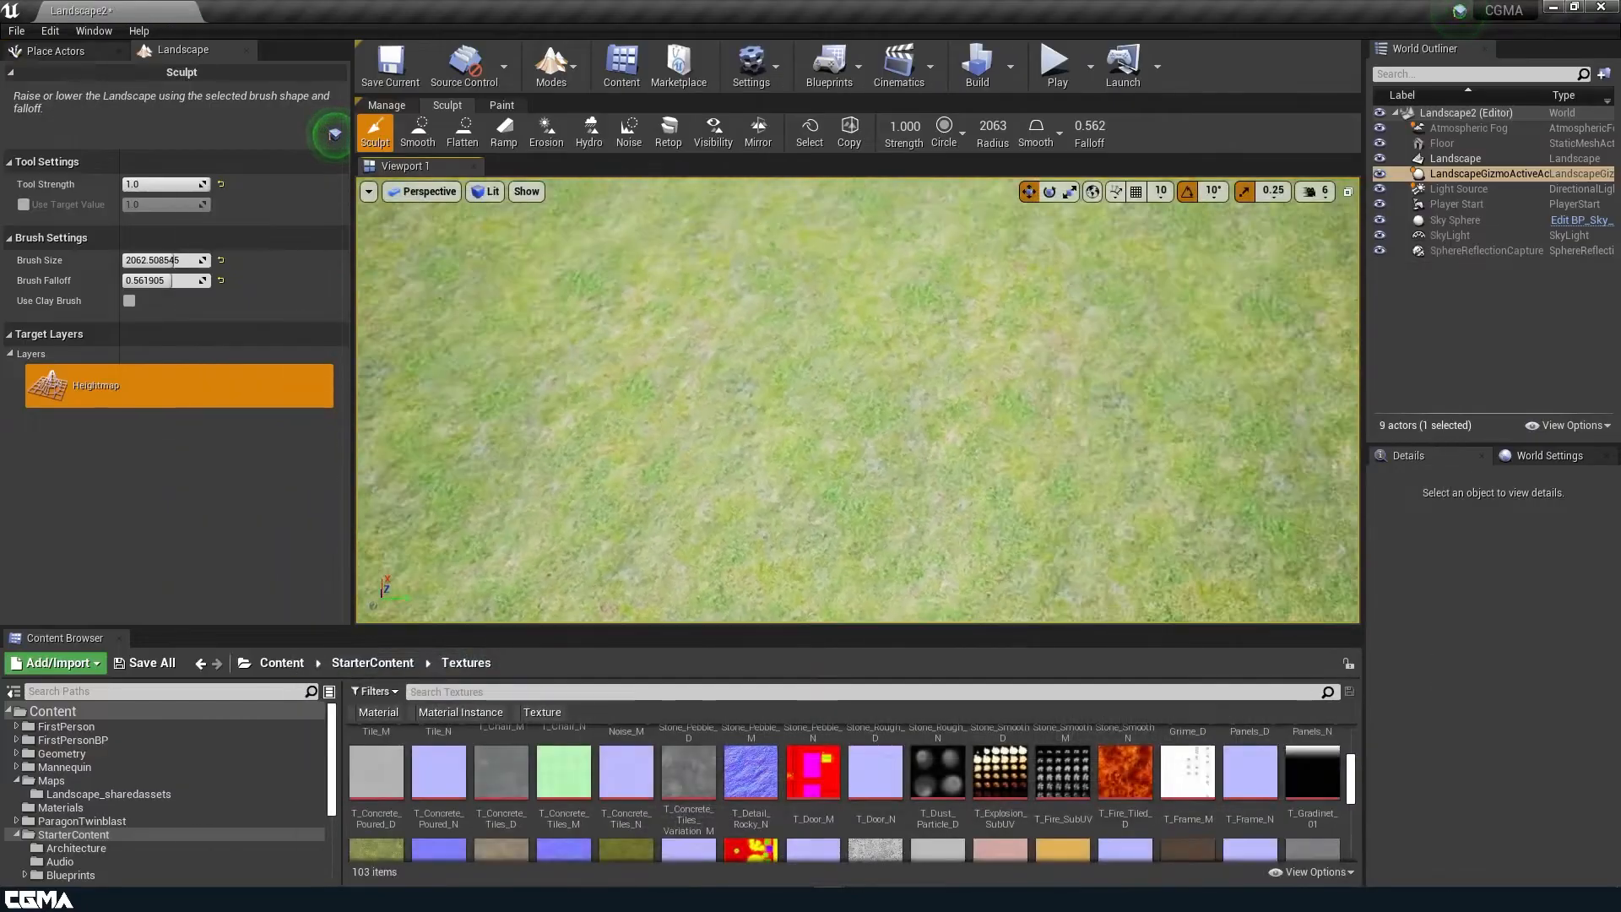
# - Look over the flat landscape from several angles in the level viewport
pyautogui.moveTo(970, 310); pyautogui.dragTo(862, 305, button='right')
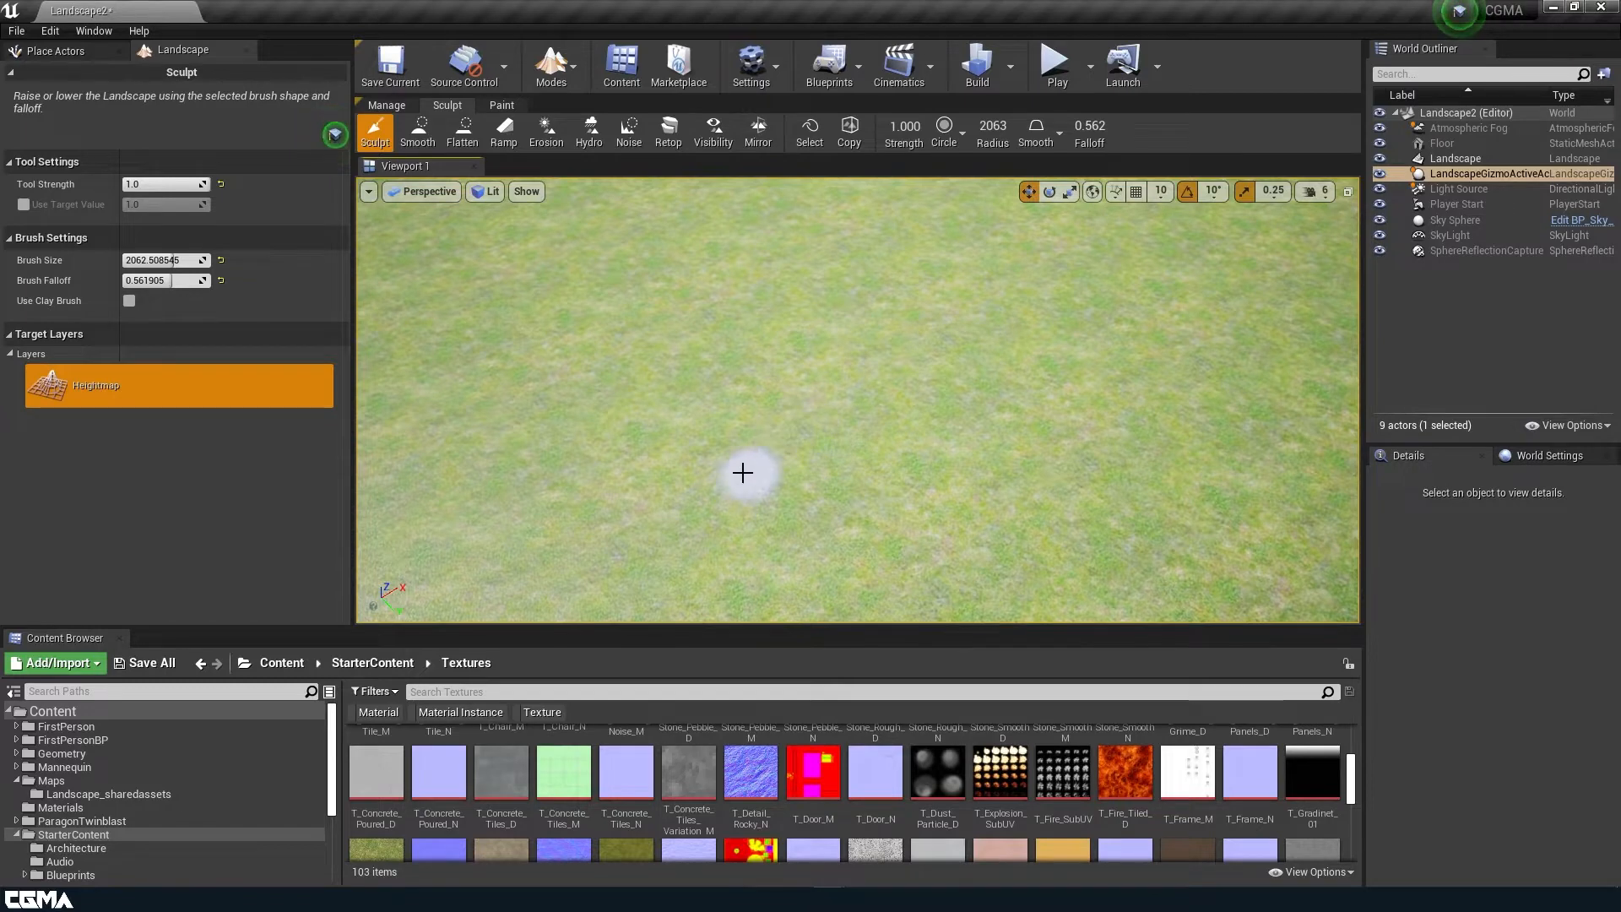
pyautogui.moveTo(988, 380); pyautogui.dragTo(874, 378, button='right')
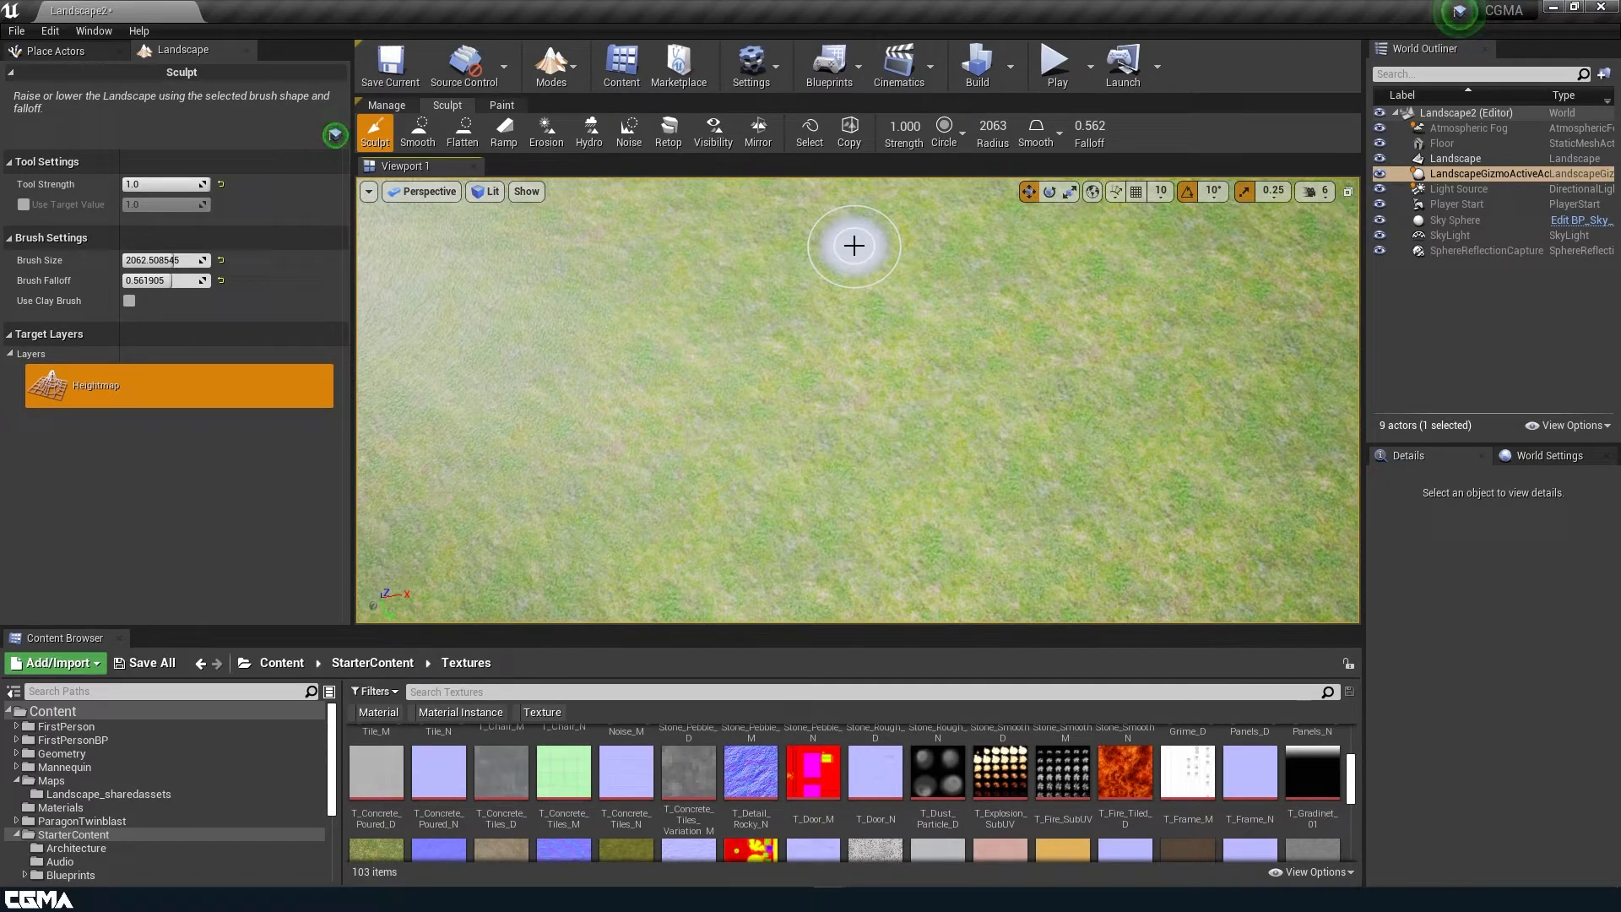
pyautogui.moveTo(869, 203); pyautogui.dragTo(869, 127, button='right')
pyautogui.moveTo(788, 380); pyautogui.dragTo(788, 486, button='right')
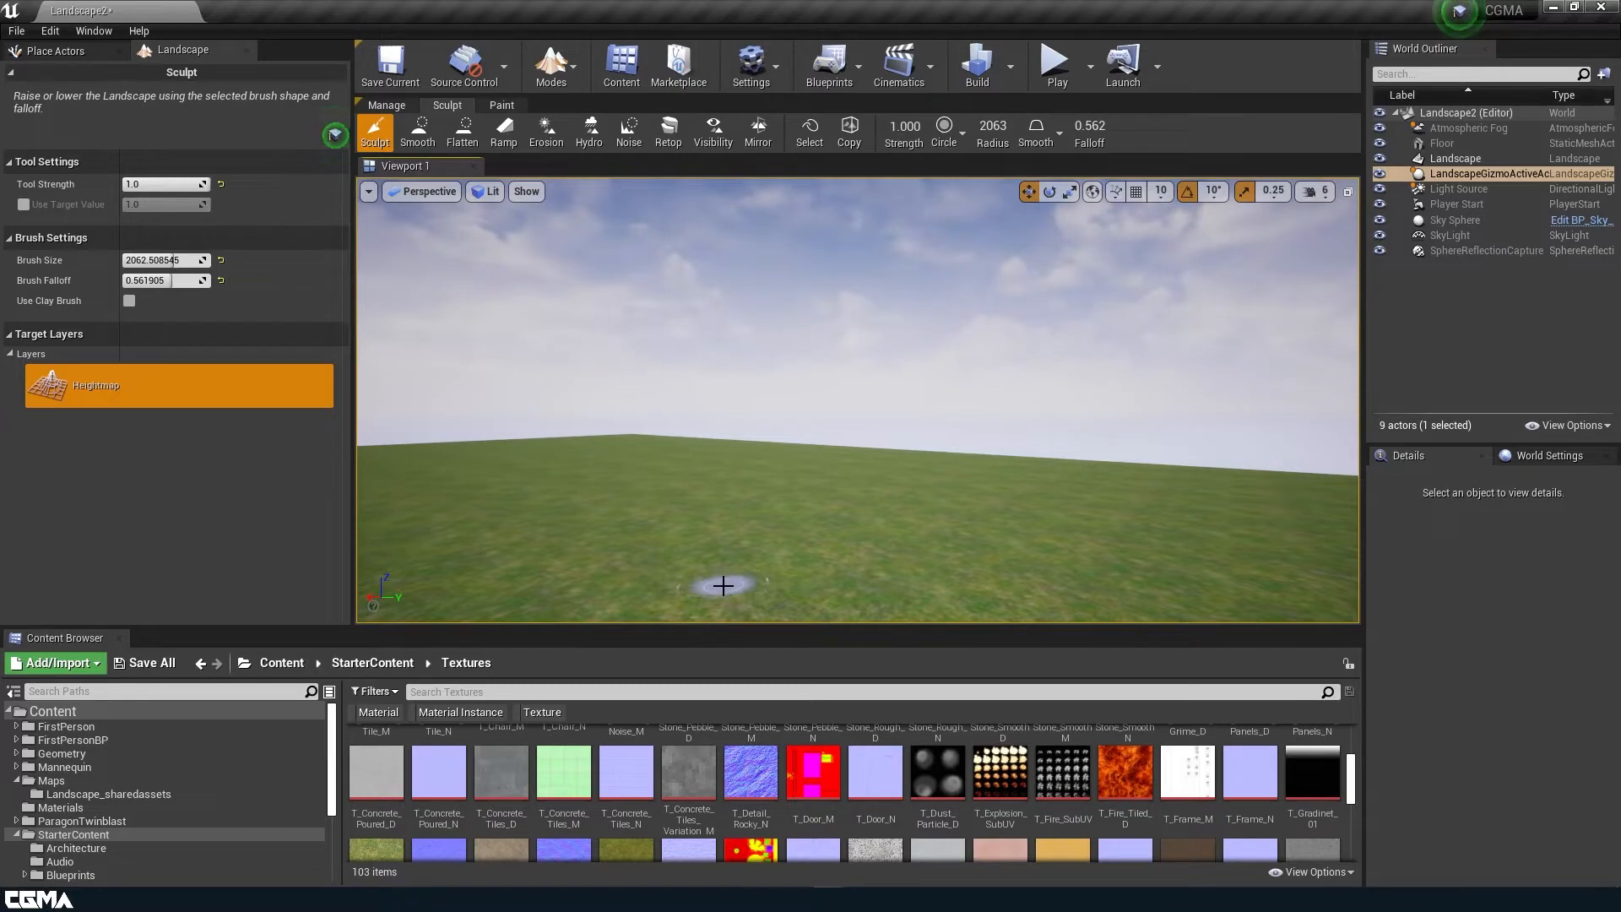
pyautogui.moveTo(806, 530)
pyautogui.mouseDown(button='right')
pyautogui.moveTo(805, 582)
pyautogui.moveTo(858, 507)
pyautogui.mouseUp(button='right')
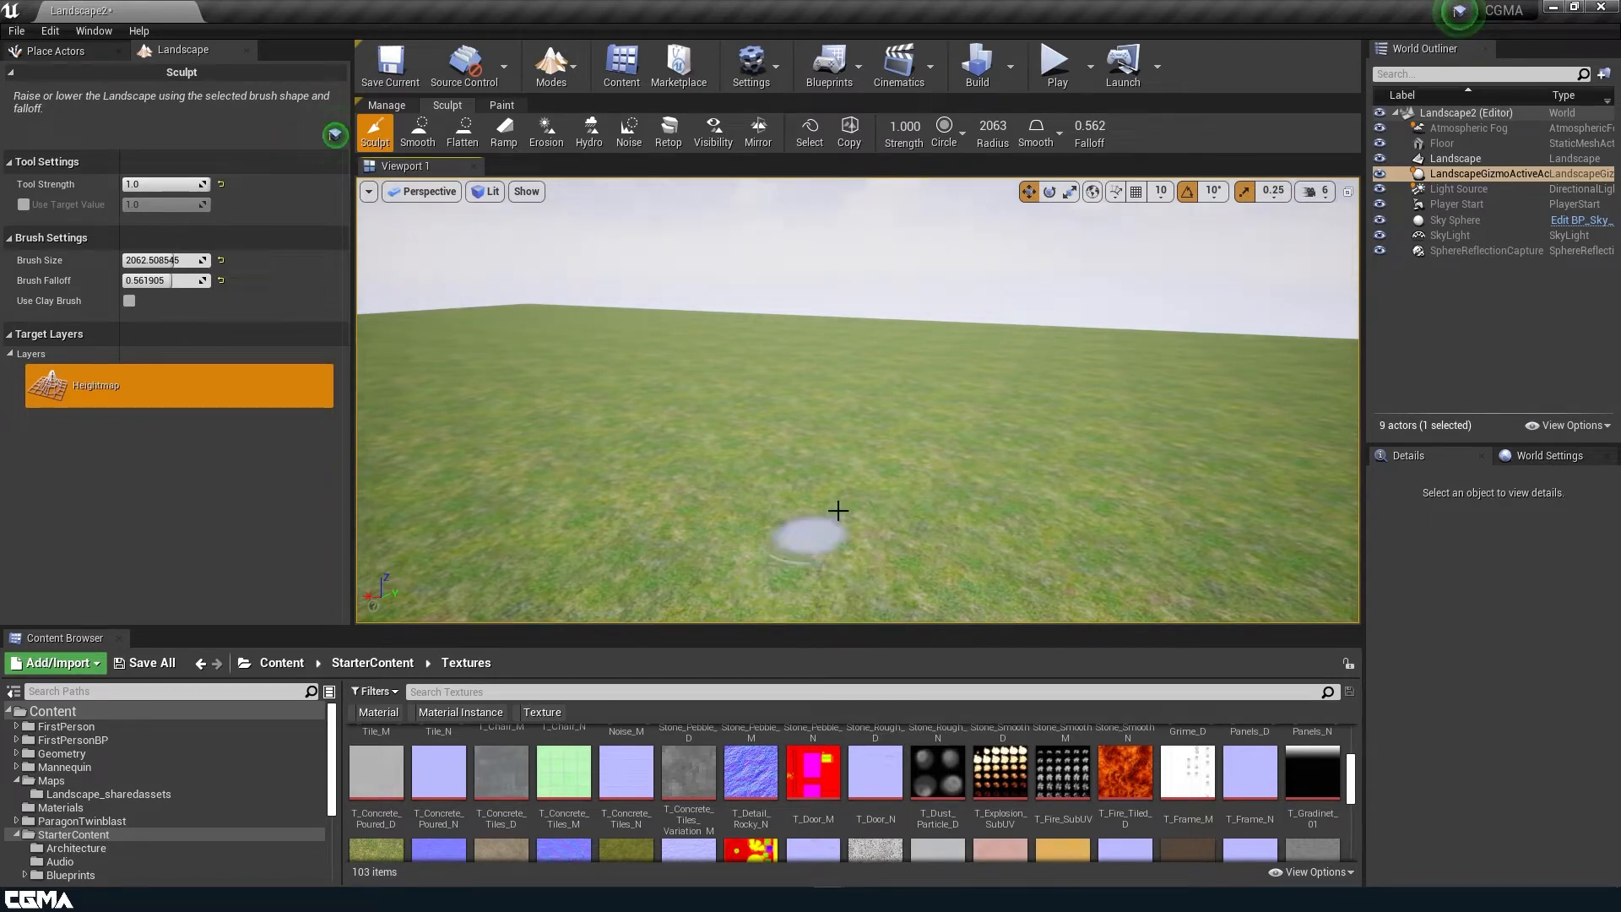
pyautogui.moveTo(1043, 362)
pyautogui.mouseDown(button='right')
pyautogui.moveTo(862, 439)
pyautogui.moveTo(760, 392)
pyautogui.moveTo(1018, 375)
pyautogui.mouseUp(button='right')
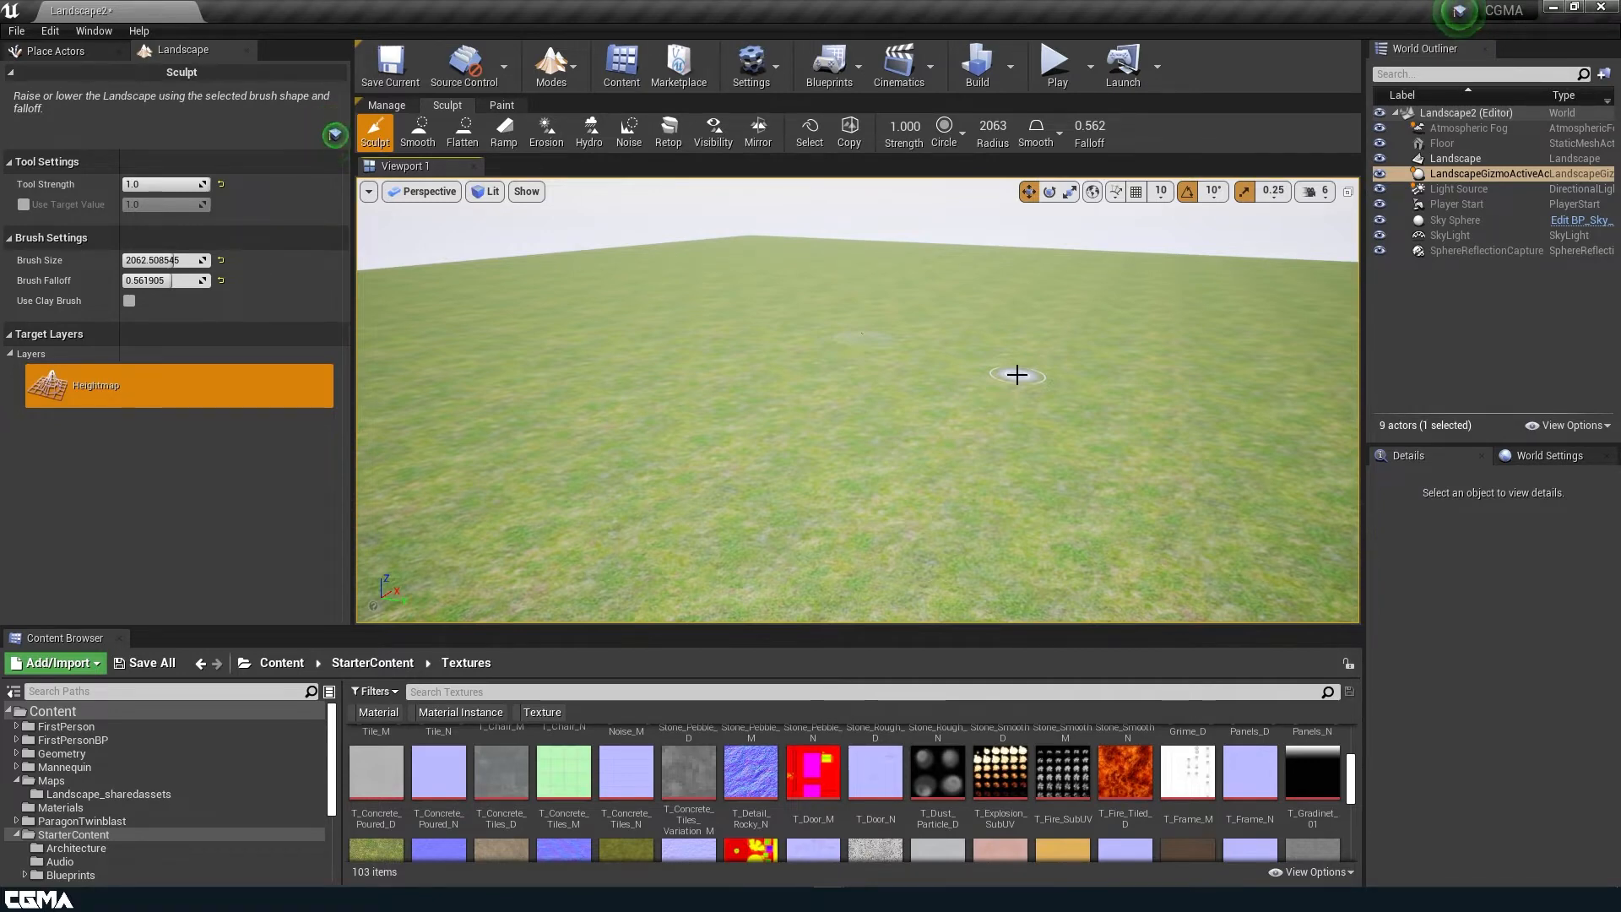
pyautogui.moveTo(854, 354)
pyautogui.mouseDown(button='right')
pyautogui.moveTo(854, 439)
pyautogui.moveTo(888, 369)
pyautogui.mouseUp(button='right')
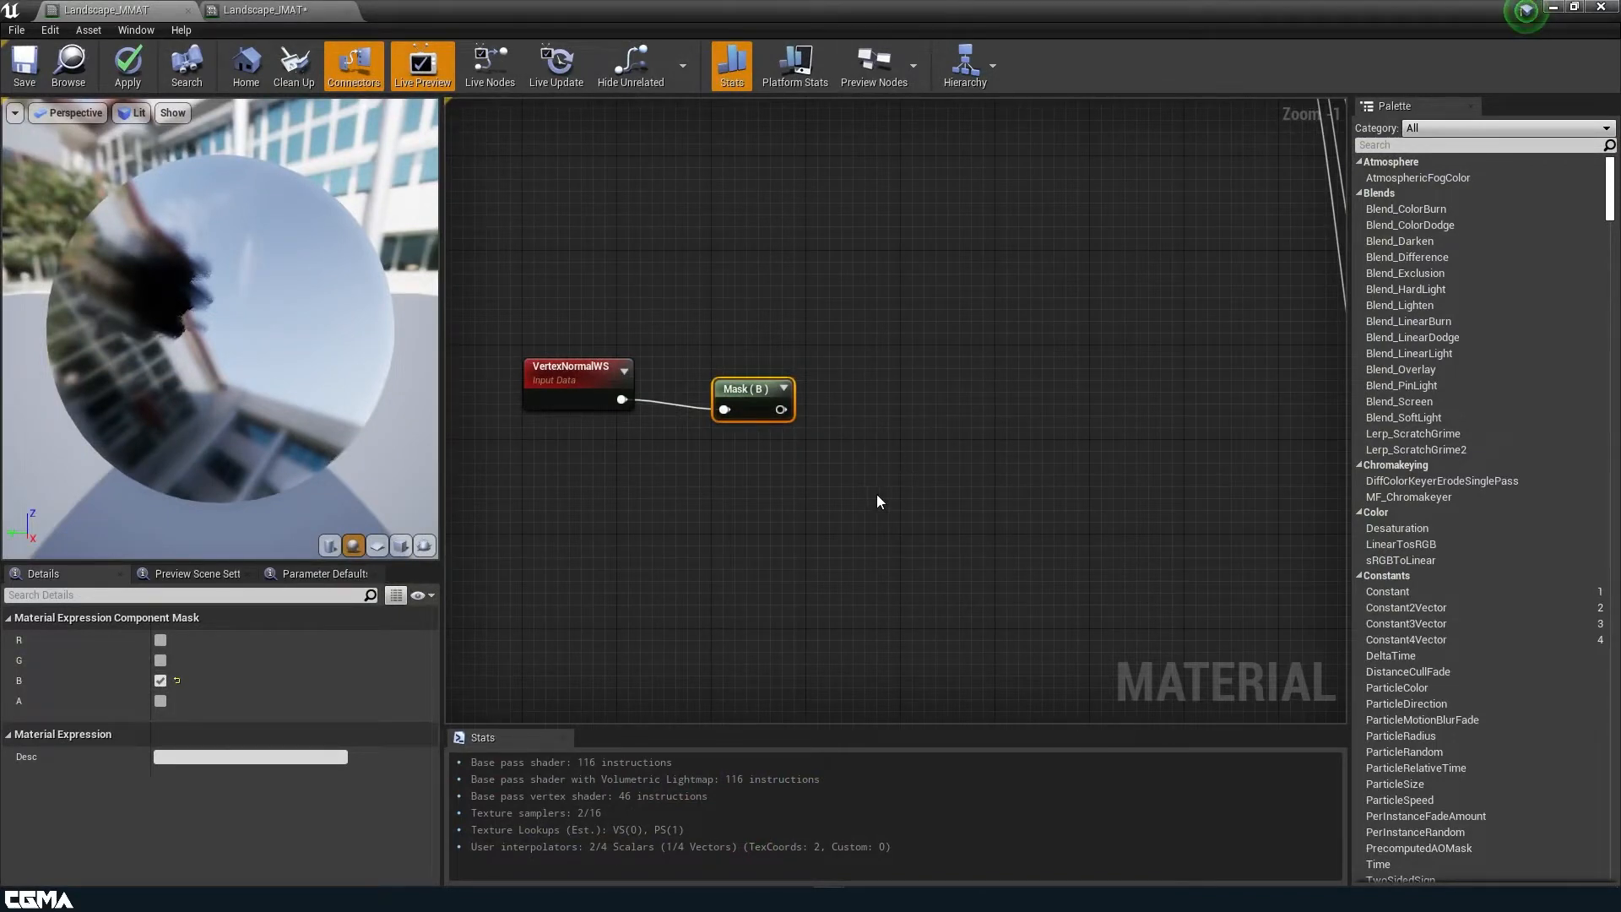
# - Place a constant below VertexNormalWS, convert it to a parameter, and name it RockFace Angle
pyautogui.moveTo(570, 483); pyautogui.dragTo(697, 436, button='right')
pyautogui.rightClick(694, 438)
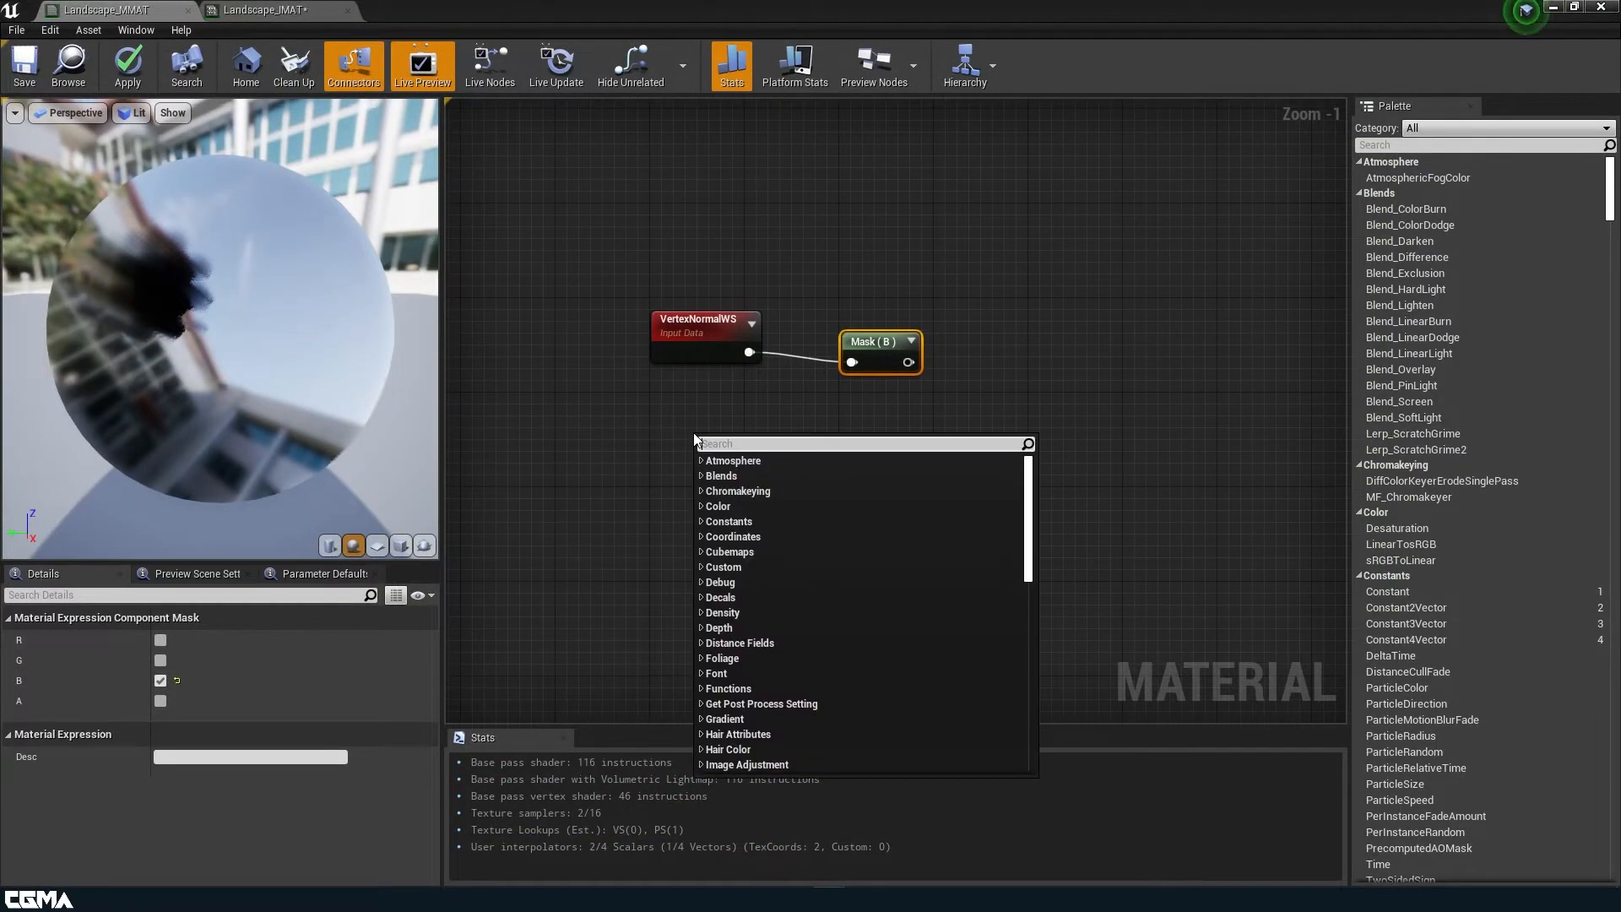
pyautogui.click(676, 453)
pyautogui.click(680, 460)
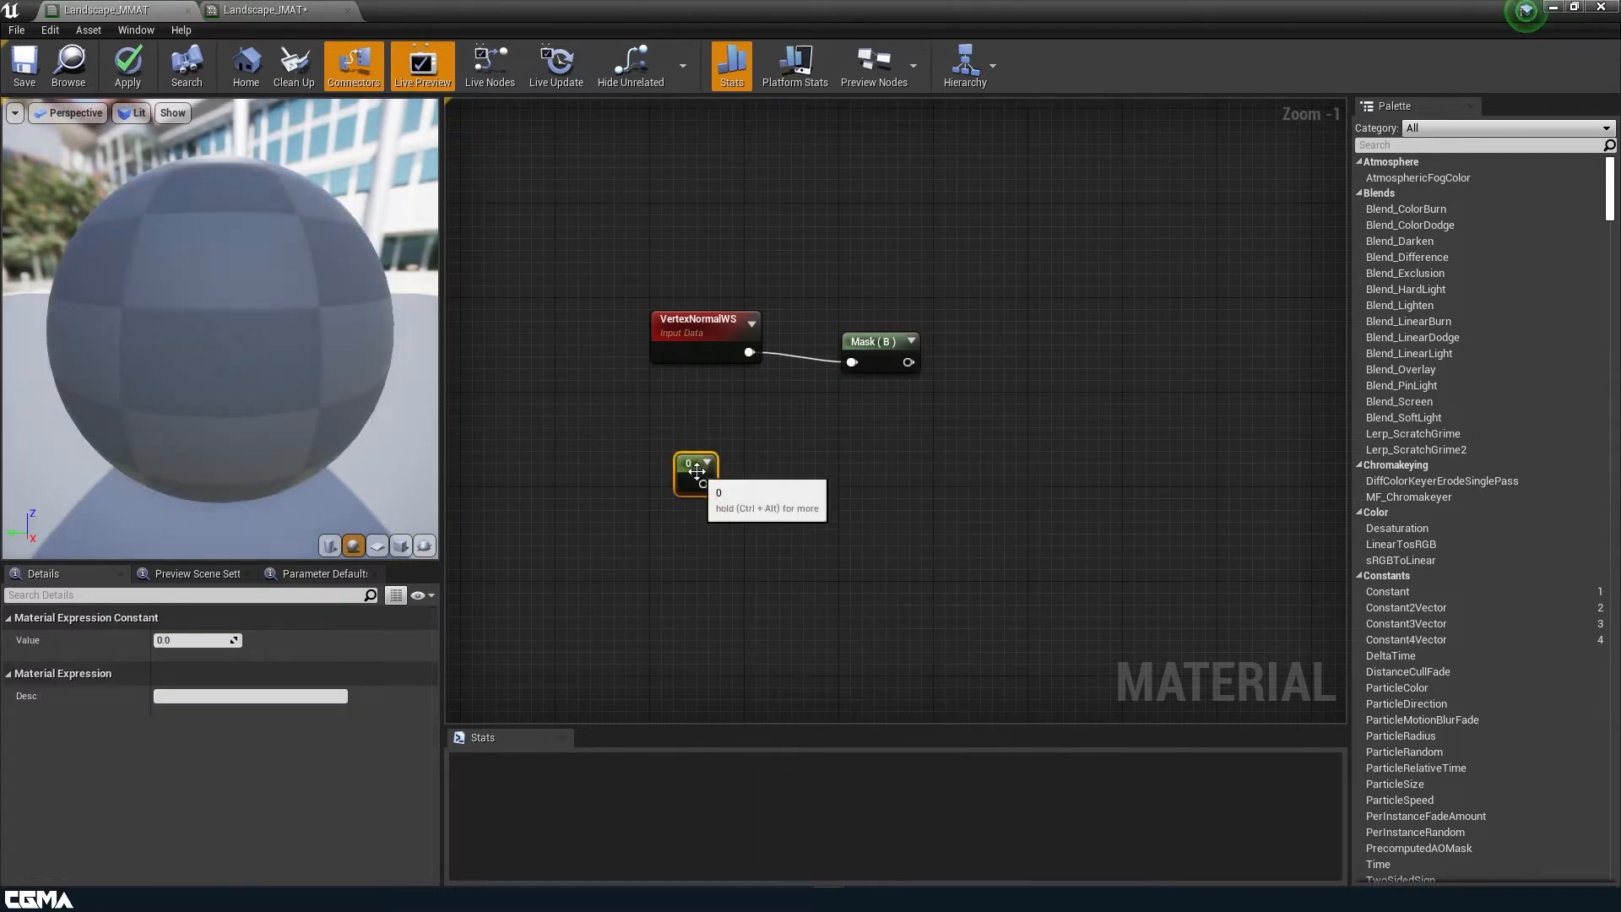
pyautogui.rightClick(696, 470)
pyautogui.click(794, 544)
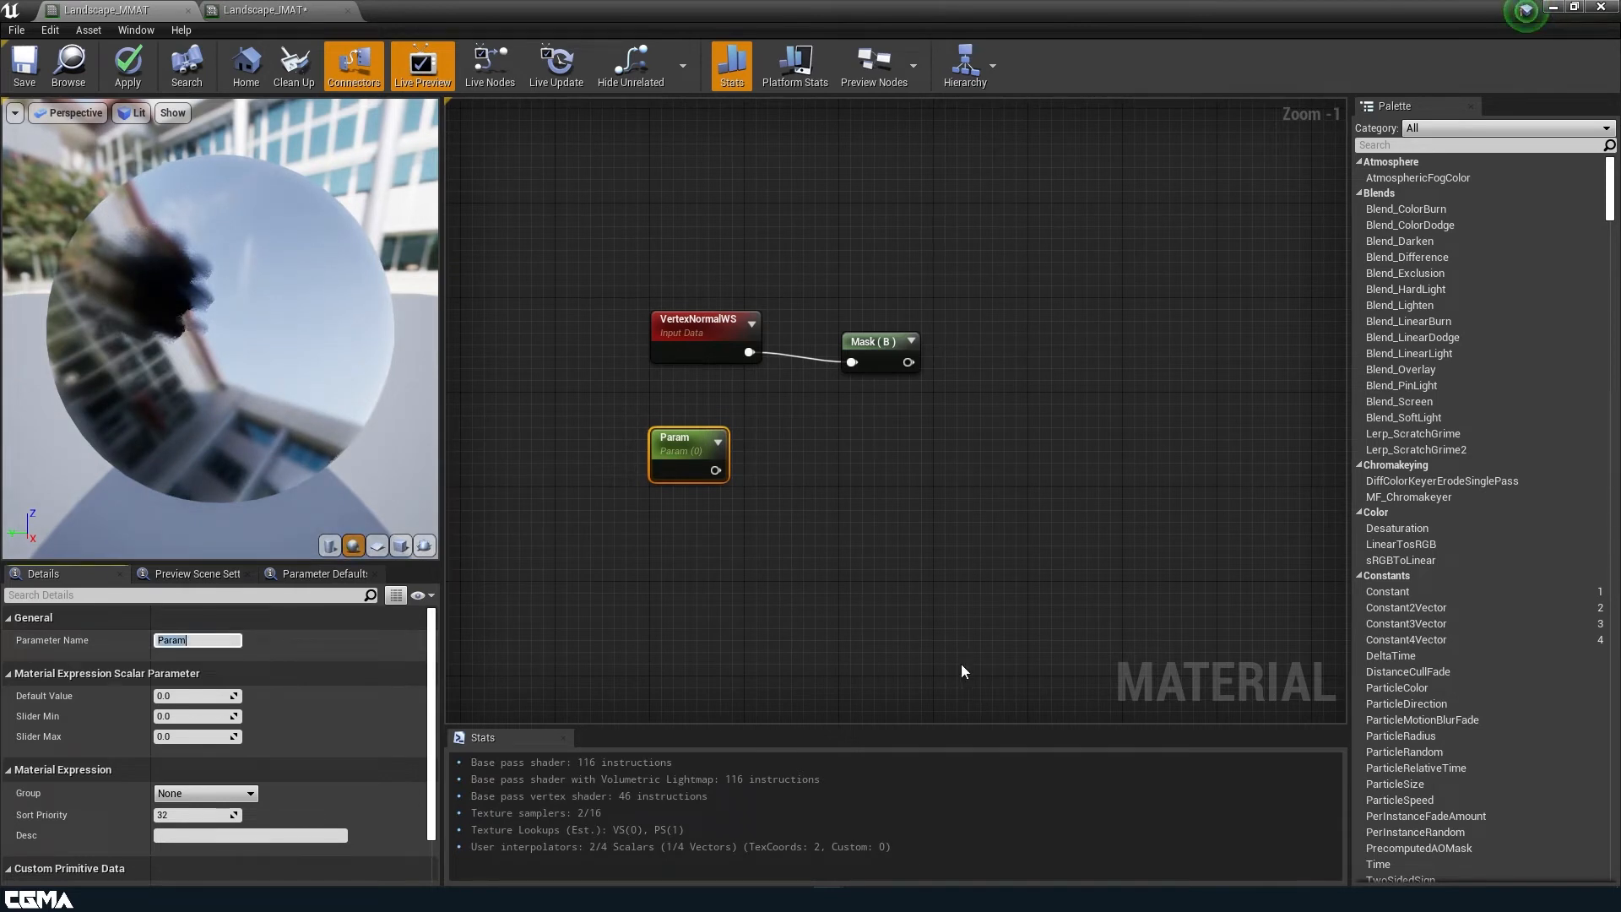
pyautogui.write('RockFace Angle')
# - Assign the RockFace Angle parameter to a new RockFace group and set its default value to 0.25
pyautogui.click(208, 794)
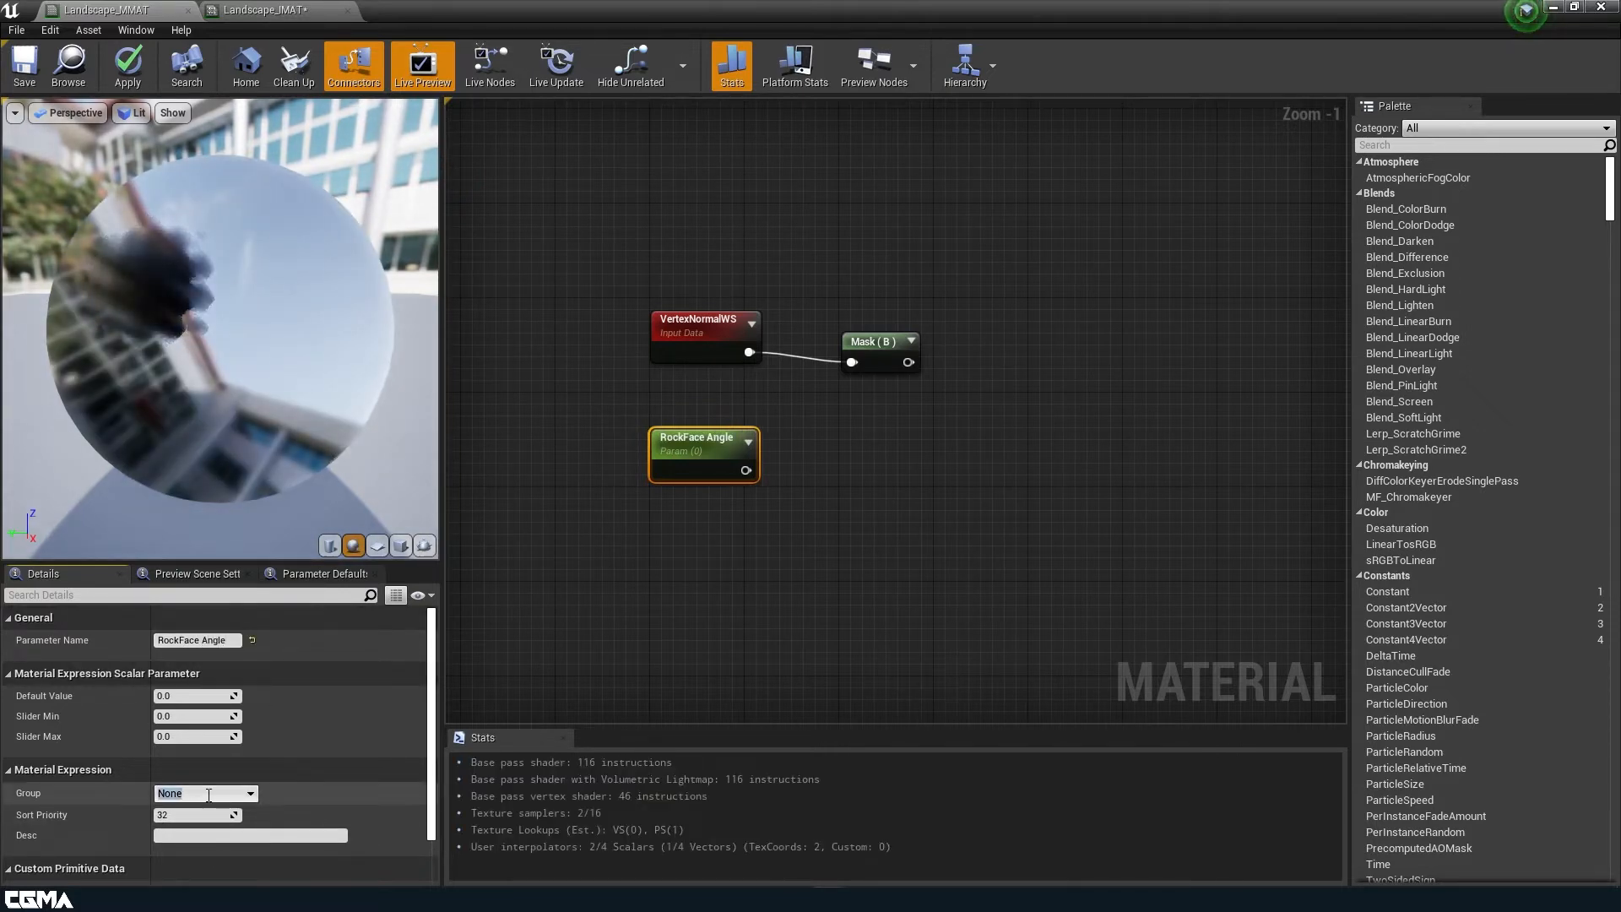
pyautogui.write('Rockfac')
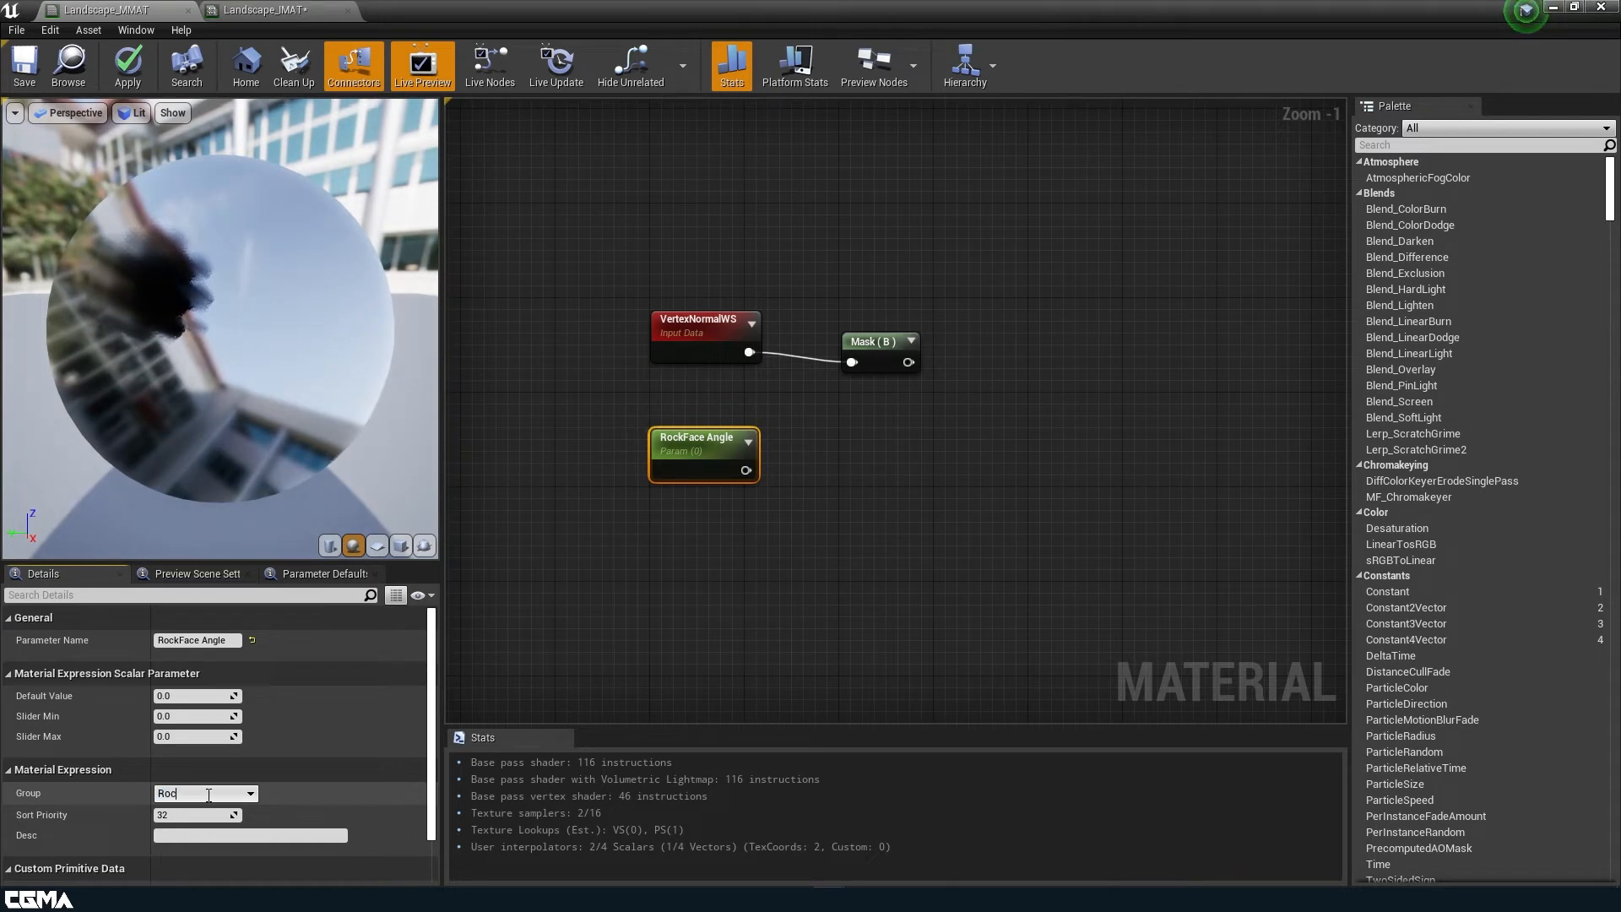
pyautogui.press('BackSpace')
pyautogui.press('BackSpace')
pyautogui.press('BackSpace')
pyautogui.write('Face')
pyautogui.click(227, 695)
pyautogui.write('.25')
pyautogui.press('Return')
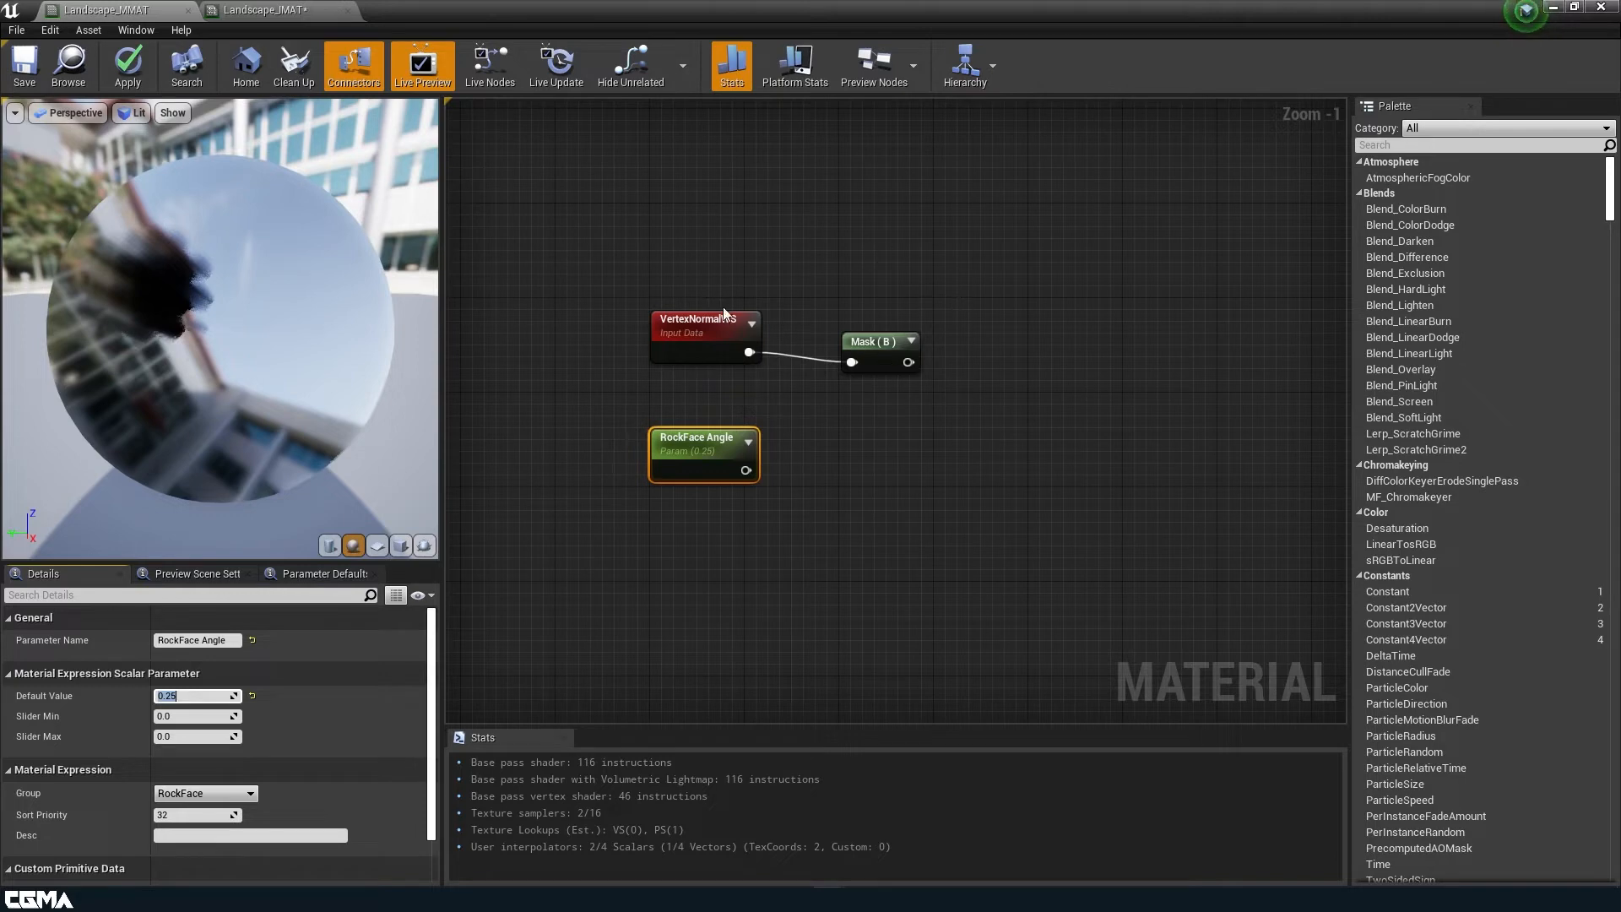
# - Add a Subtract node, feeding the B mask into its A input and RockFace Angle into its B input
pyautogui.rightClick(966, 339)
pyautogui.write('subtr')
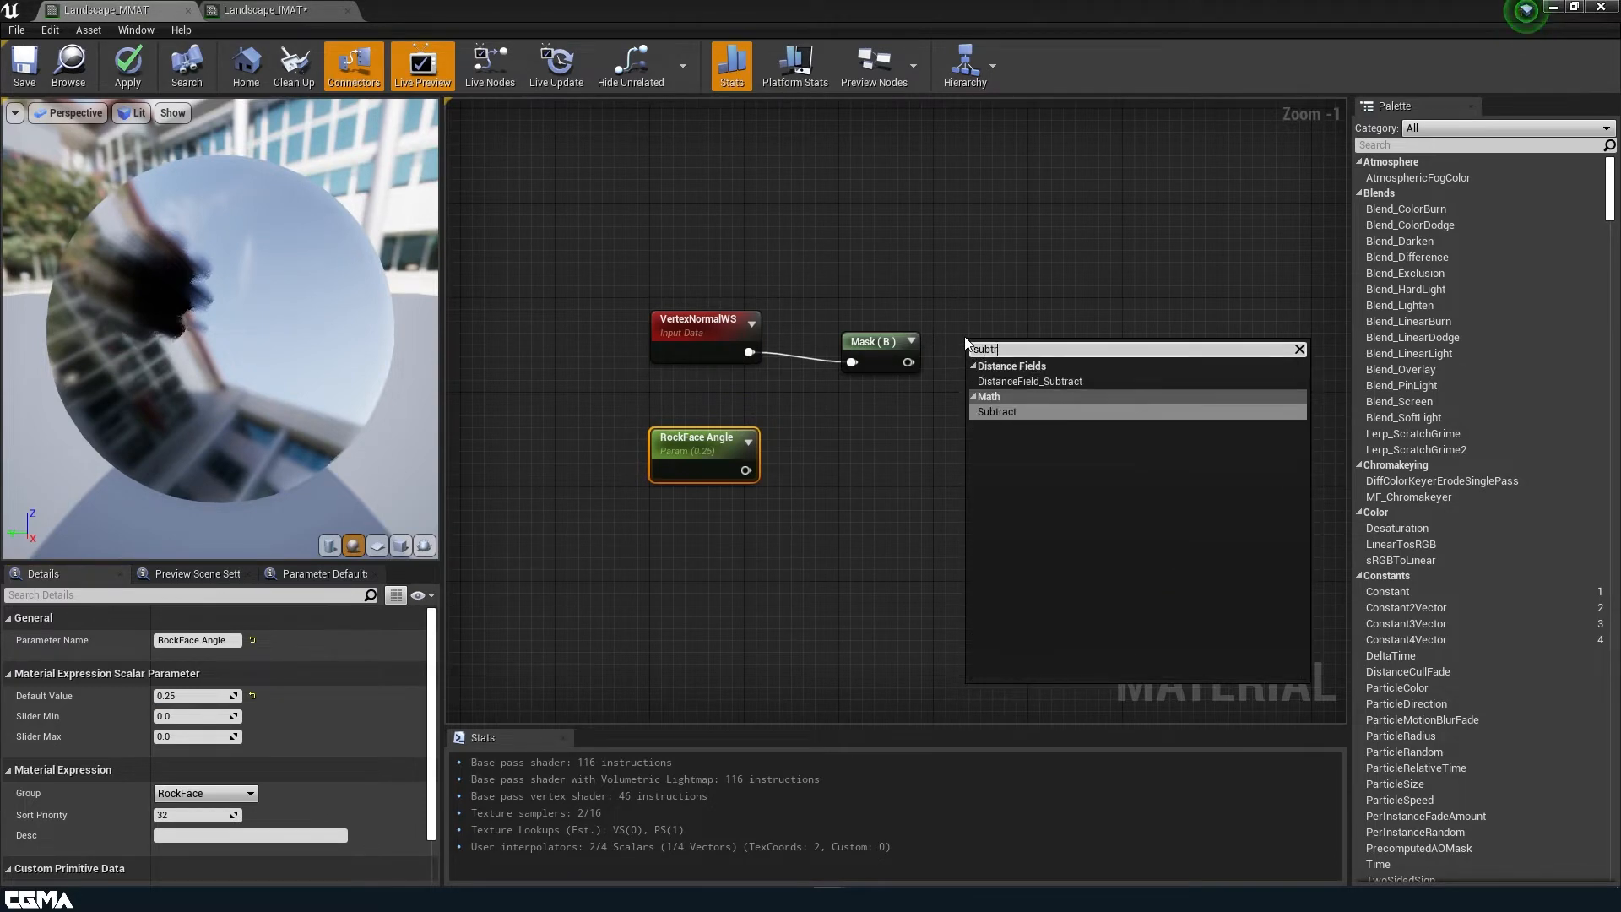
pyautogui.click(1016, 411)
pyautogui.moveTo(909, 362); pyautogui.dragTo(978, 366)
pyautogui.moveTo(746, 471); pyautogui.dragTo(979, 389)
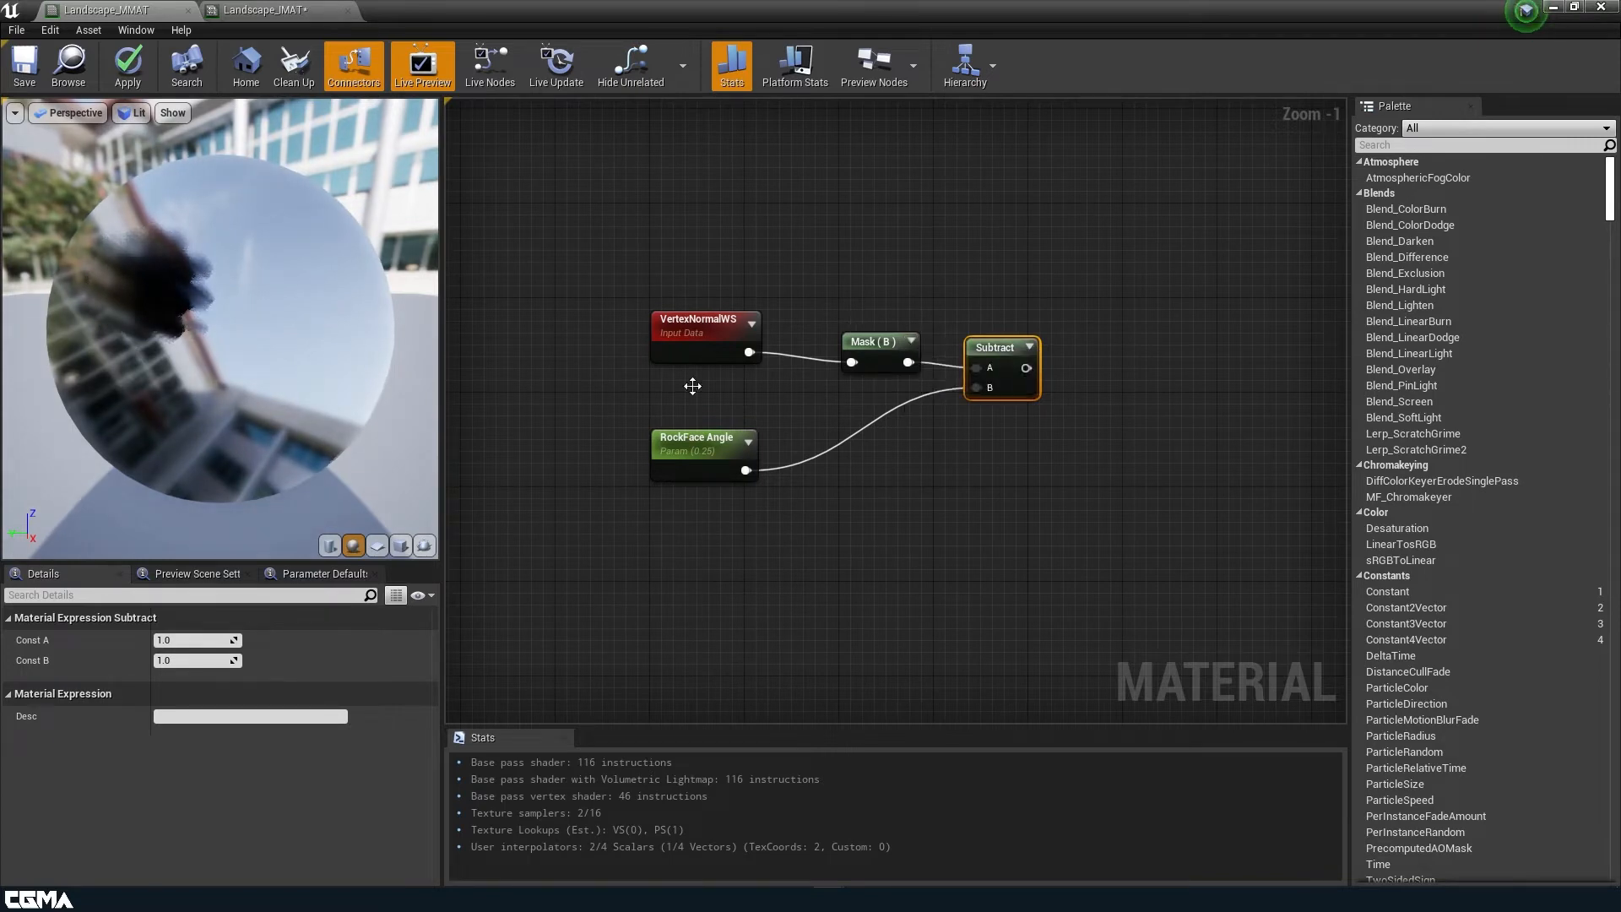
# - Add a OneMinus (1-x) node to the lower branch and feed RockFace Angle into it
pyautogui.moveTo(1003, 495); pyautogui.dragTo(822, 460, button='right')
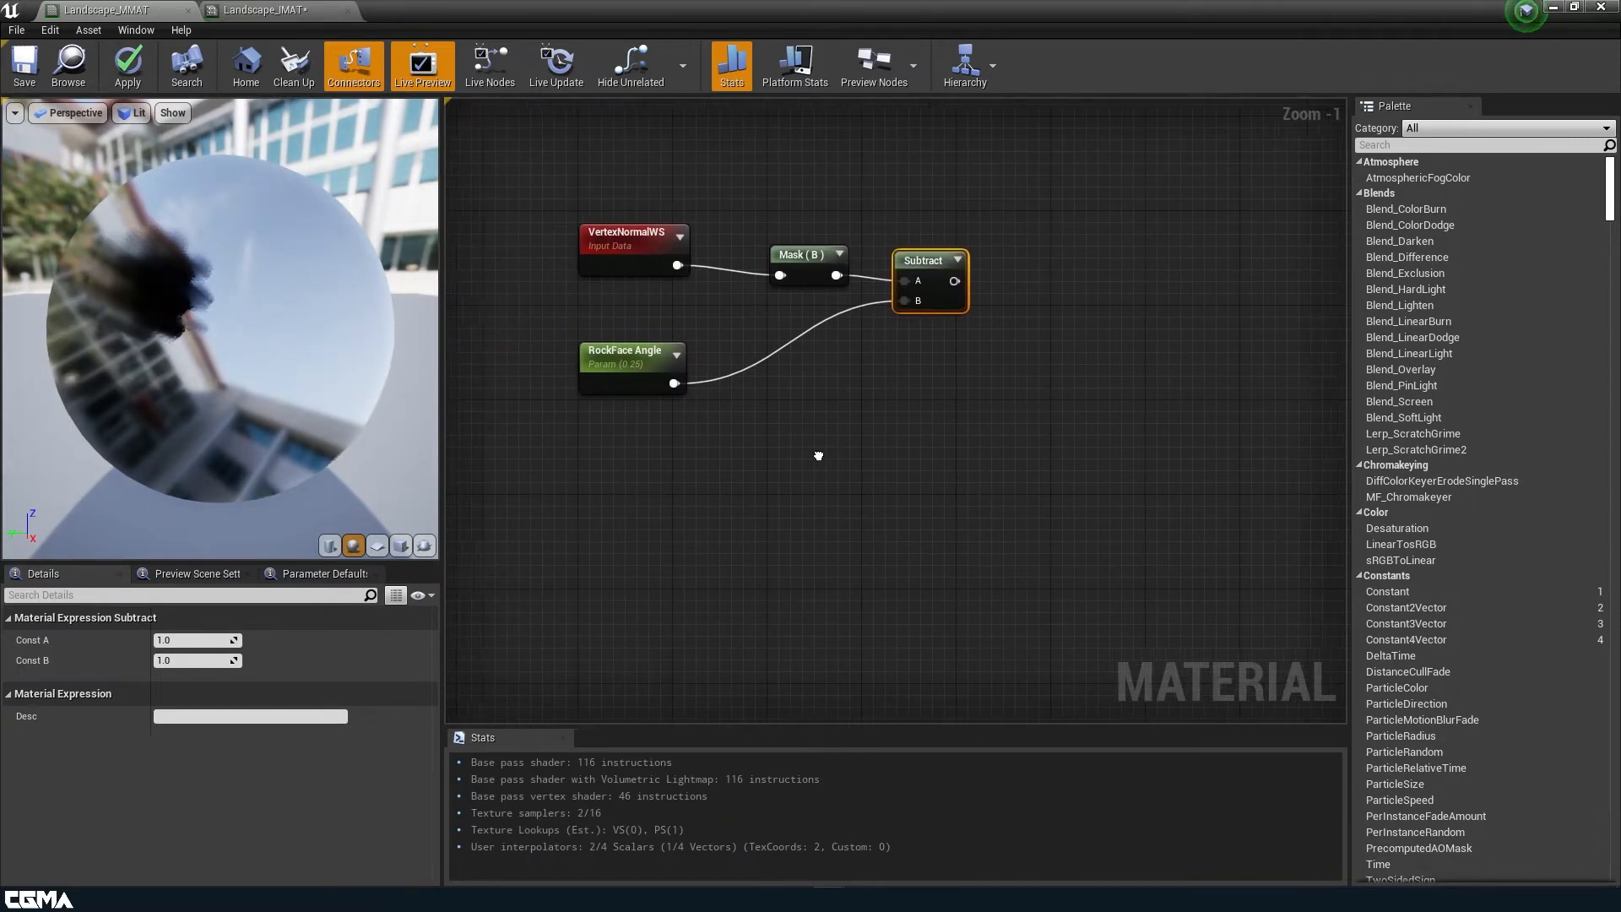
pyautogui.click(738, 412)
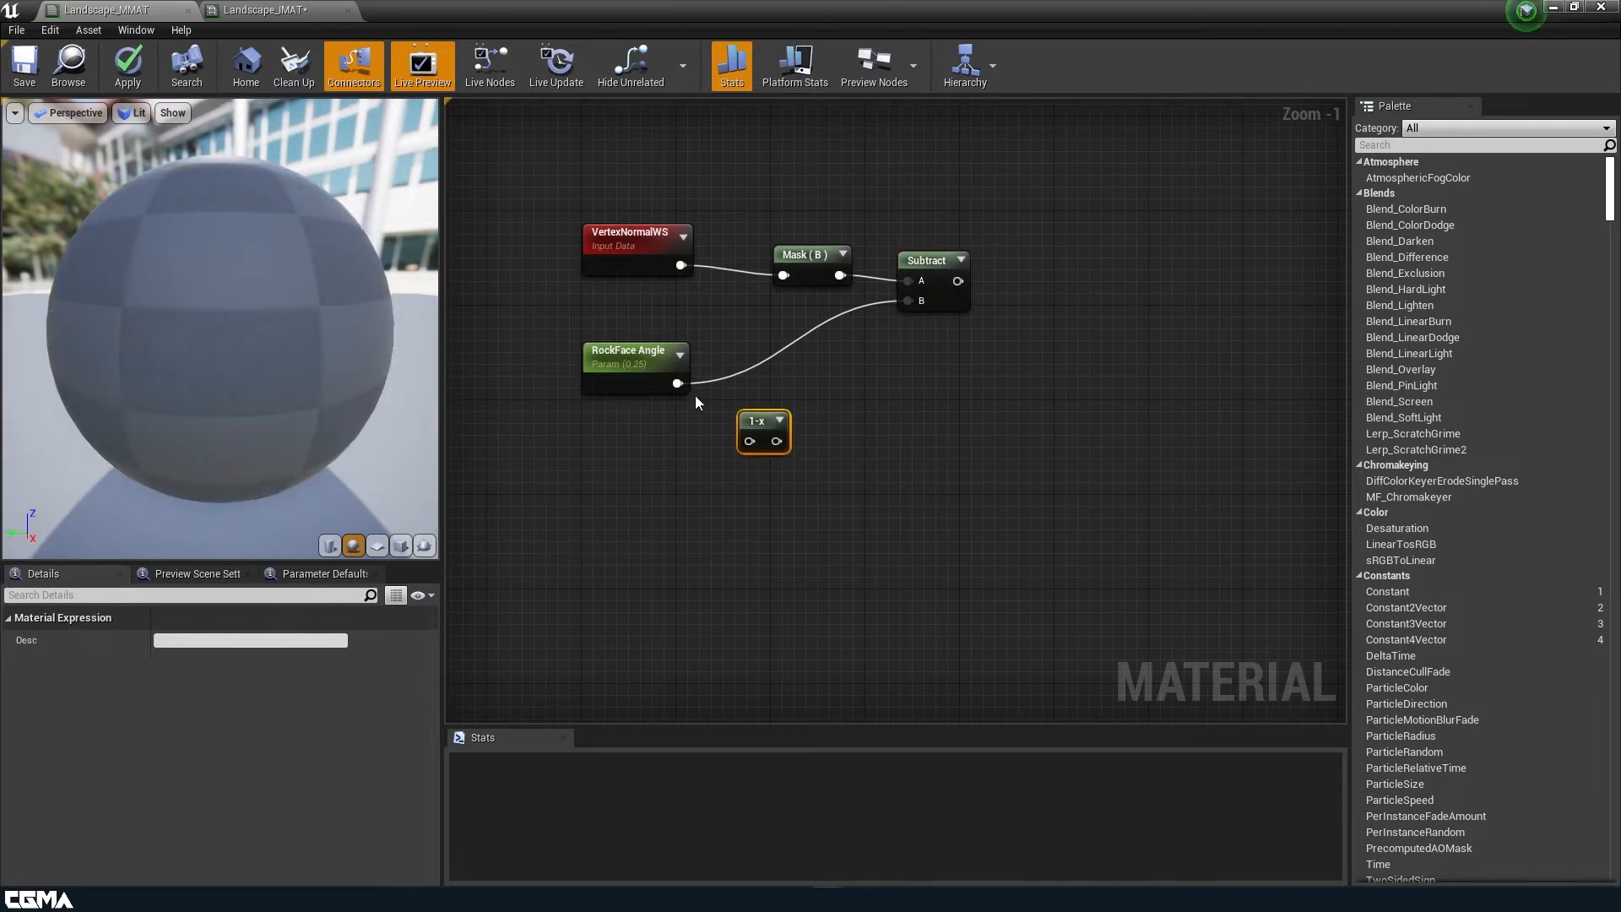
pyautogui.moveTo(678, 383); pyautogui.dragTo(864, 410)
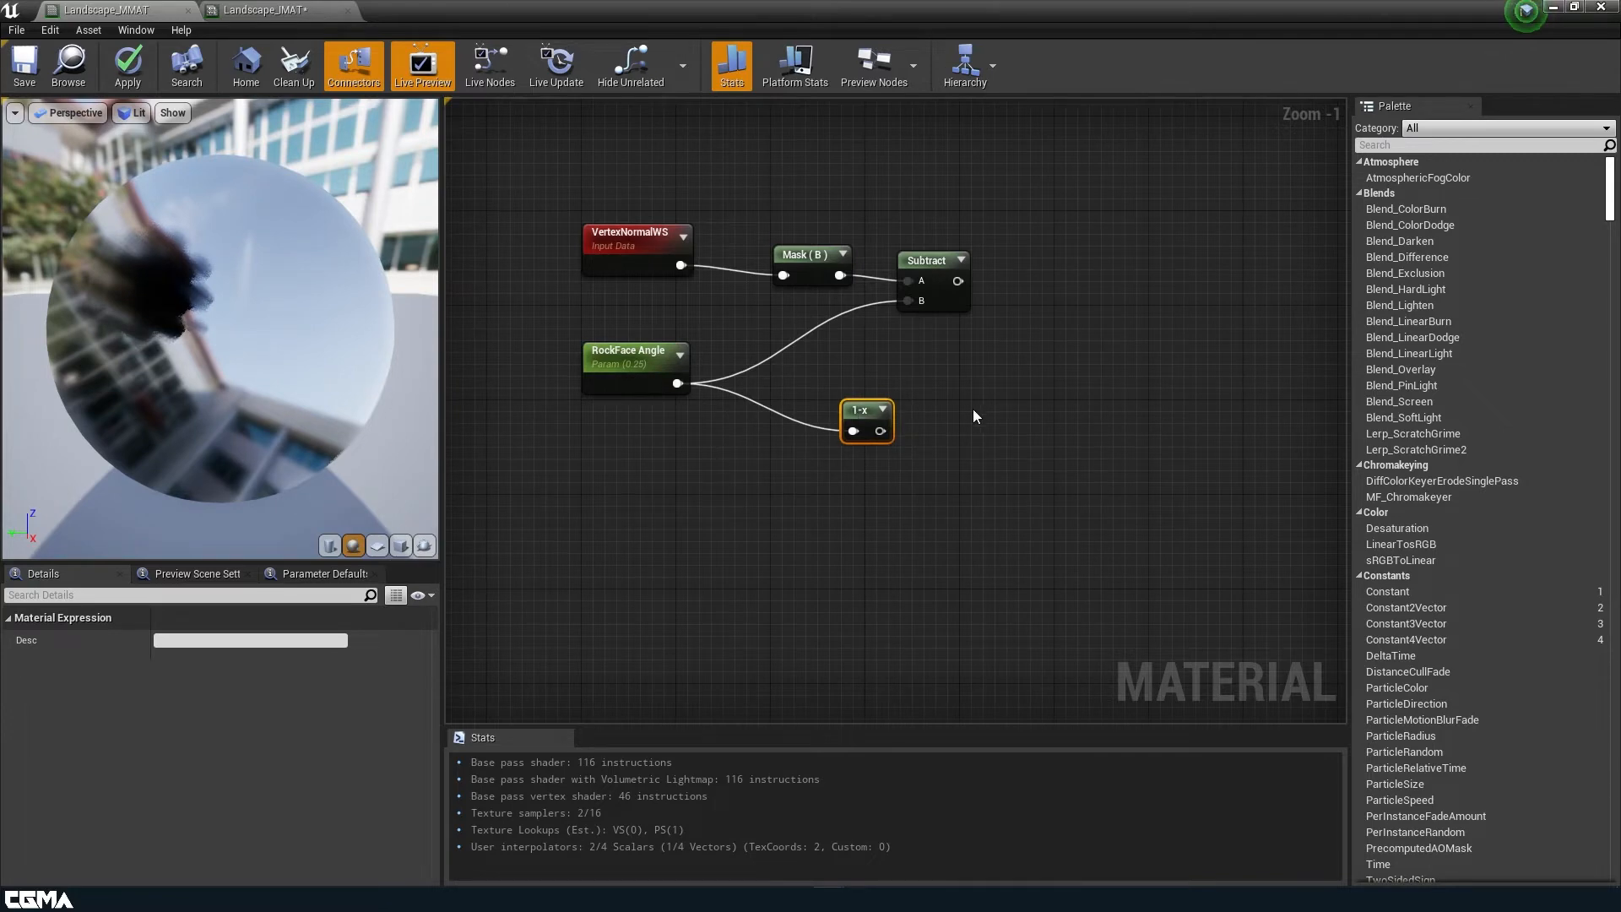
# - Add a Divide node with the 1-x output feeding its B input, and space the two nodes out below Subtract
pyautogui.click(940, 385)
pyautogui.moveTo(880, 430); pyautogui.dragTo(961, 437)
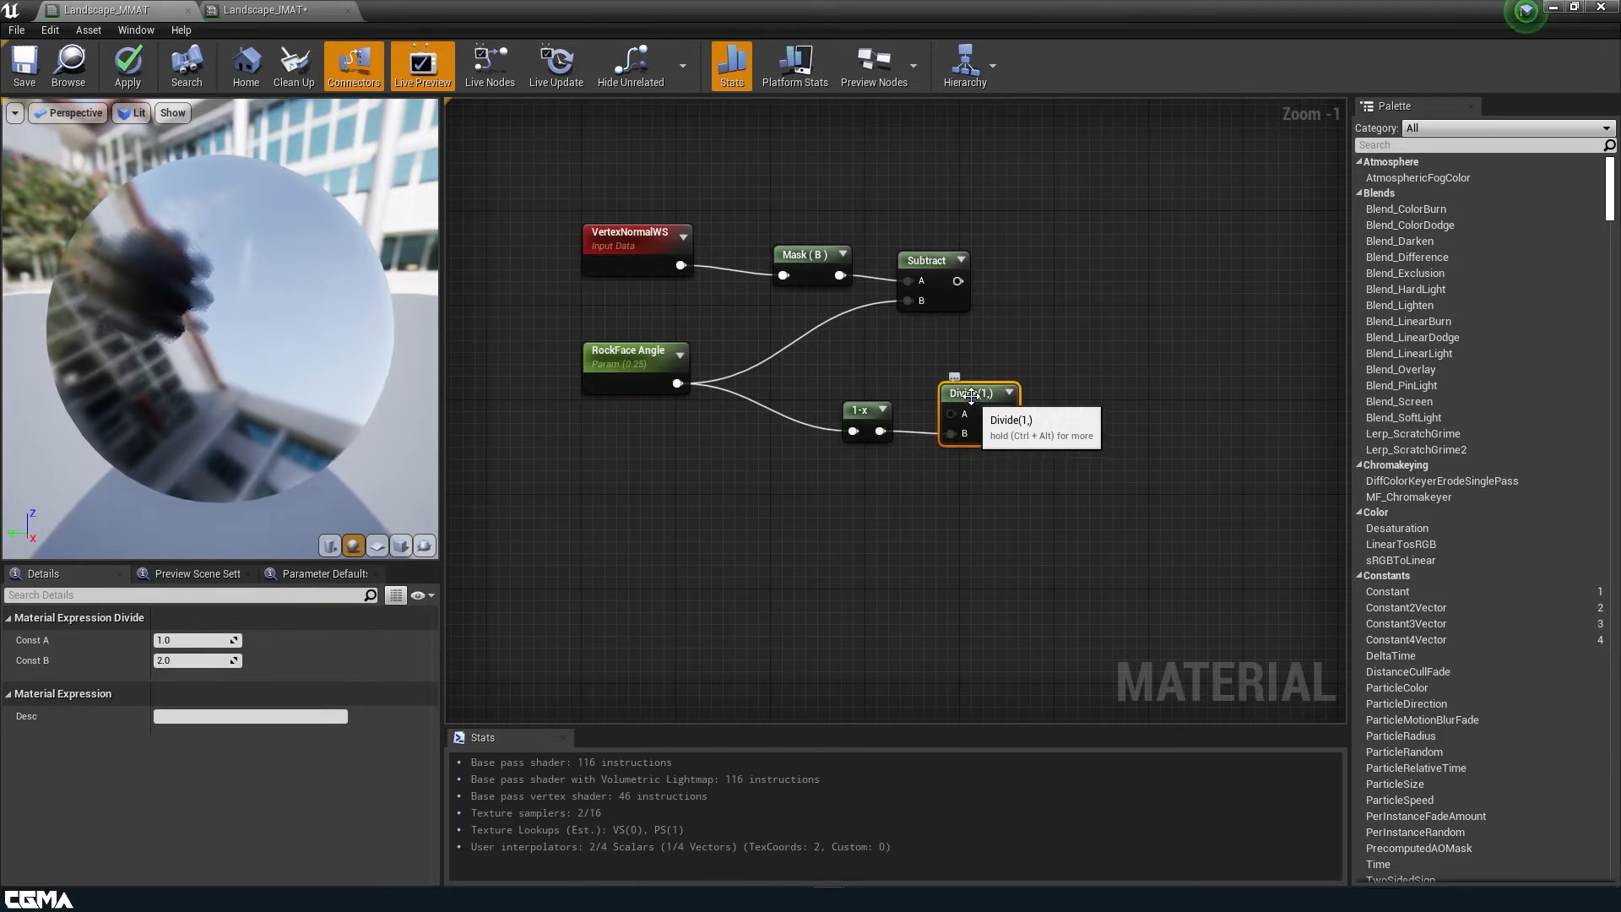
pyautogui.moveTo(974, 396); pyautogui.dragTo(958, 378)
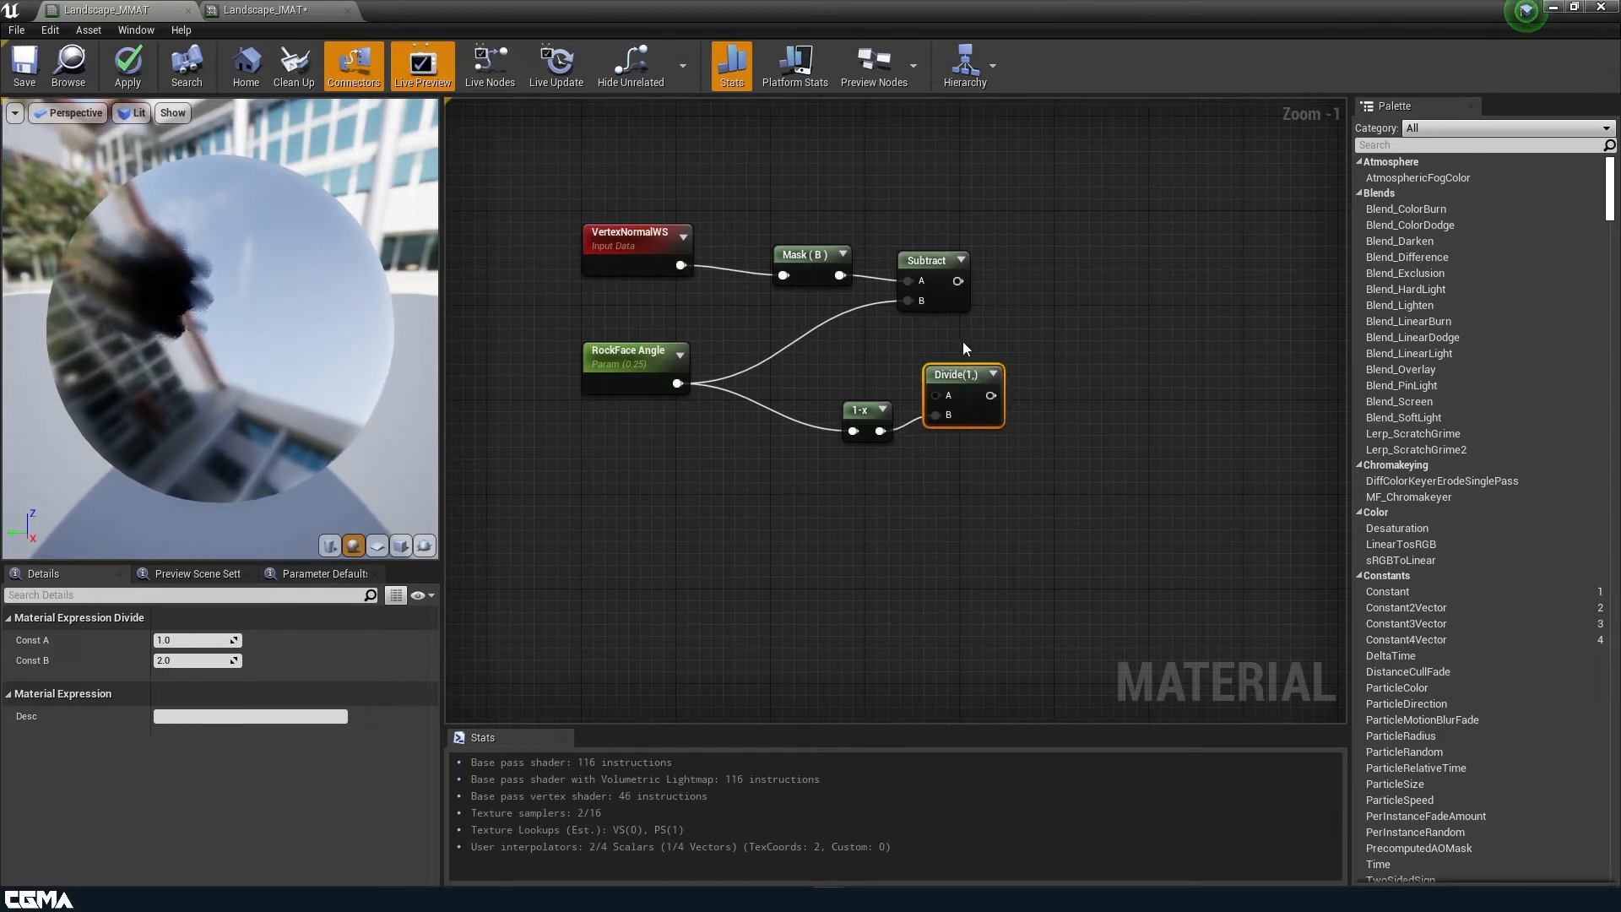
pyautogui.moveTo(853, 412); pyautogui.dragTo(794, 401)
pyautogui.moveTo(884, 427); pyautogui.dragTo(763, 441, button='right')
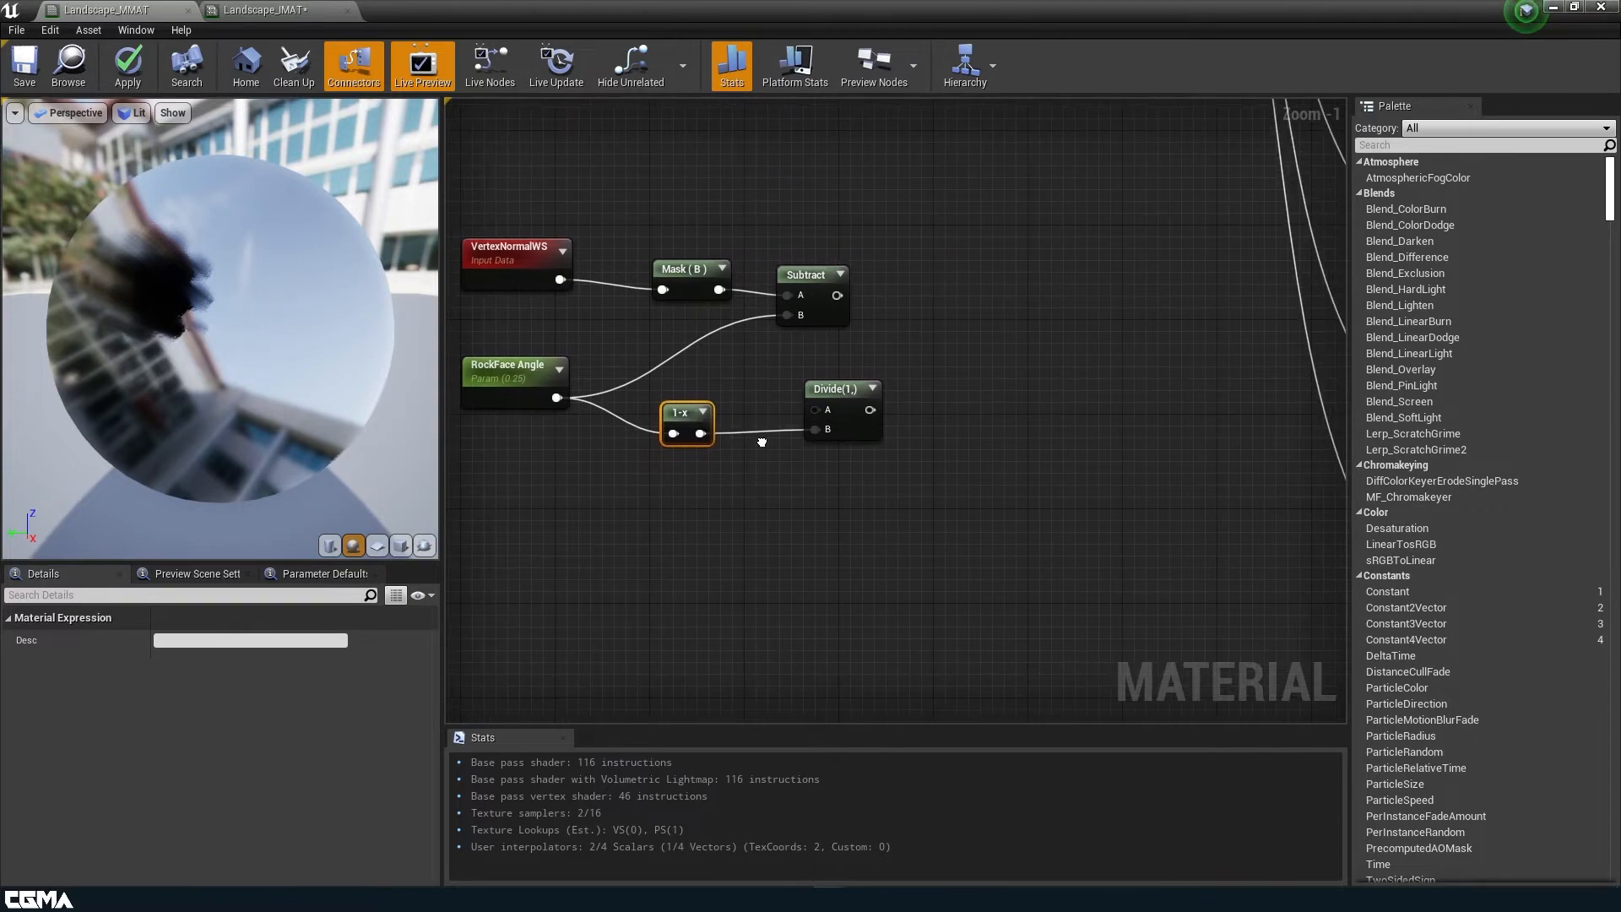
# - Add a Clamp node after Subtract and feed the Subtract output into it
pyautogui.moveTo(818, 273)
pyautogui.mouseDown()
pyautogui.moveTo(843, 235)
pyautogui.moveTo(844, 258)
pyautogui.moveTo(821, 257)
pyautogui.mouseUp()
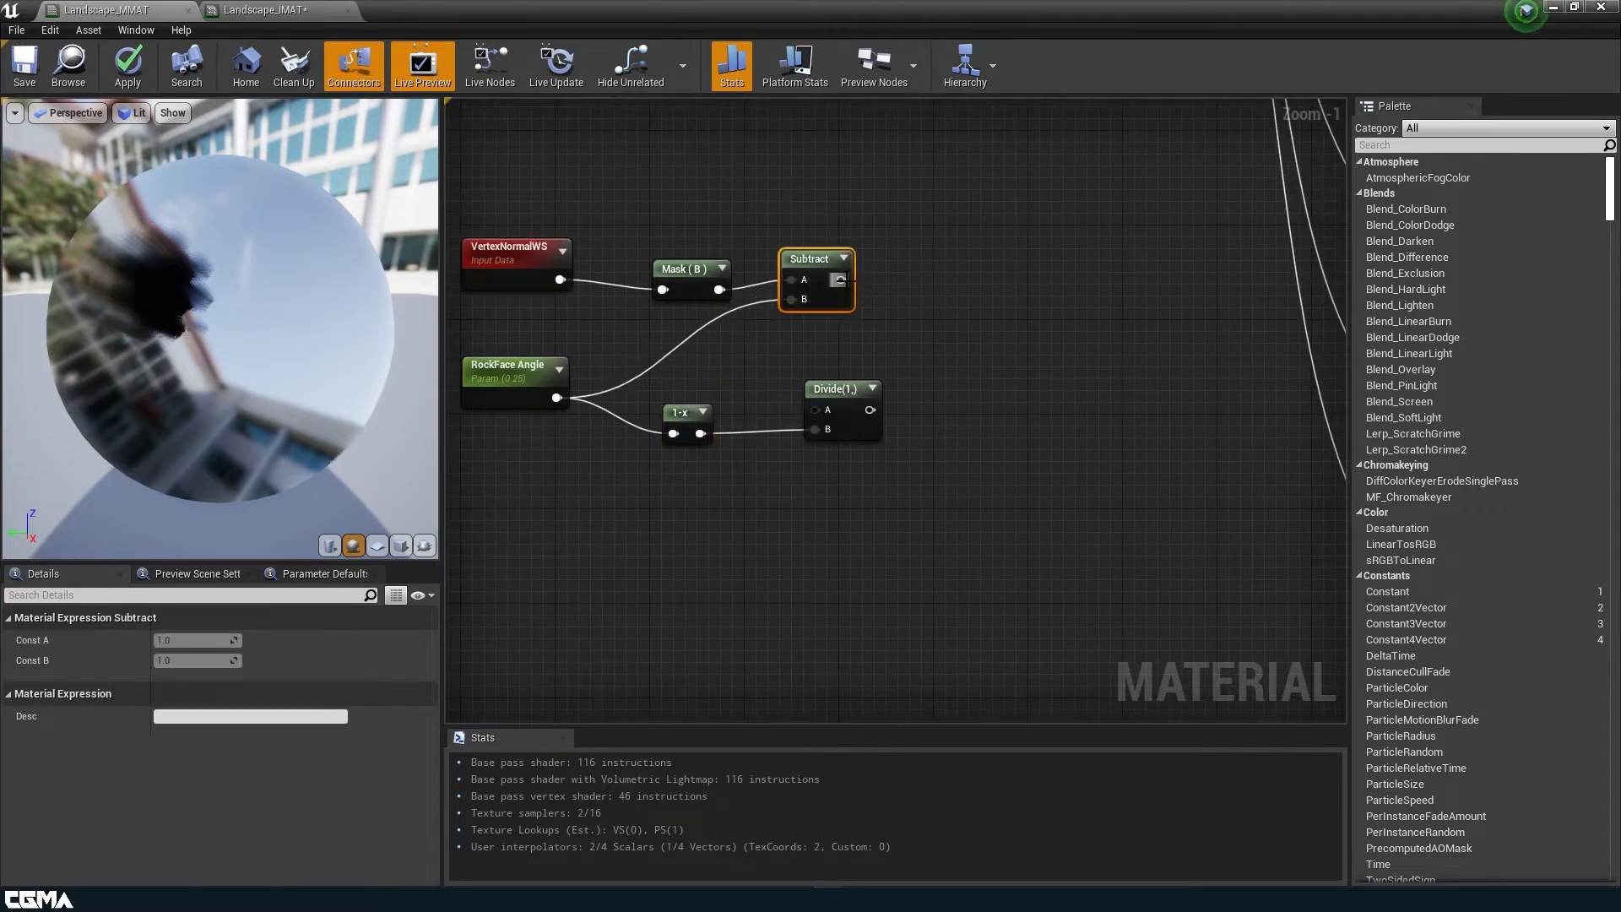
pyautogui.rightClick(899, 266)
pyautogui.write('clamp')
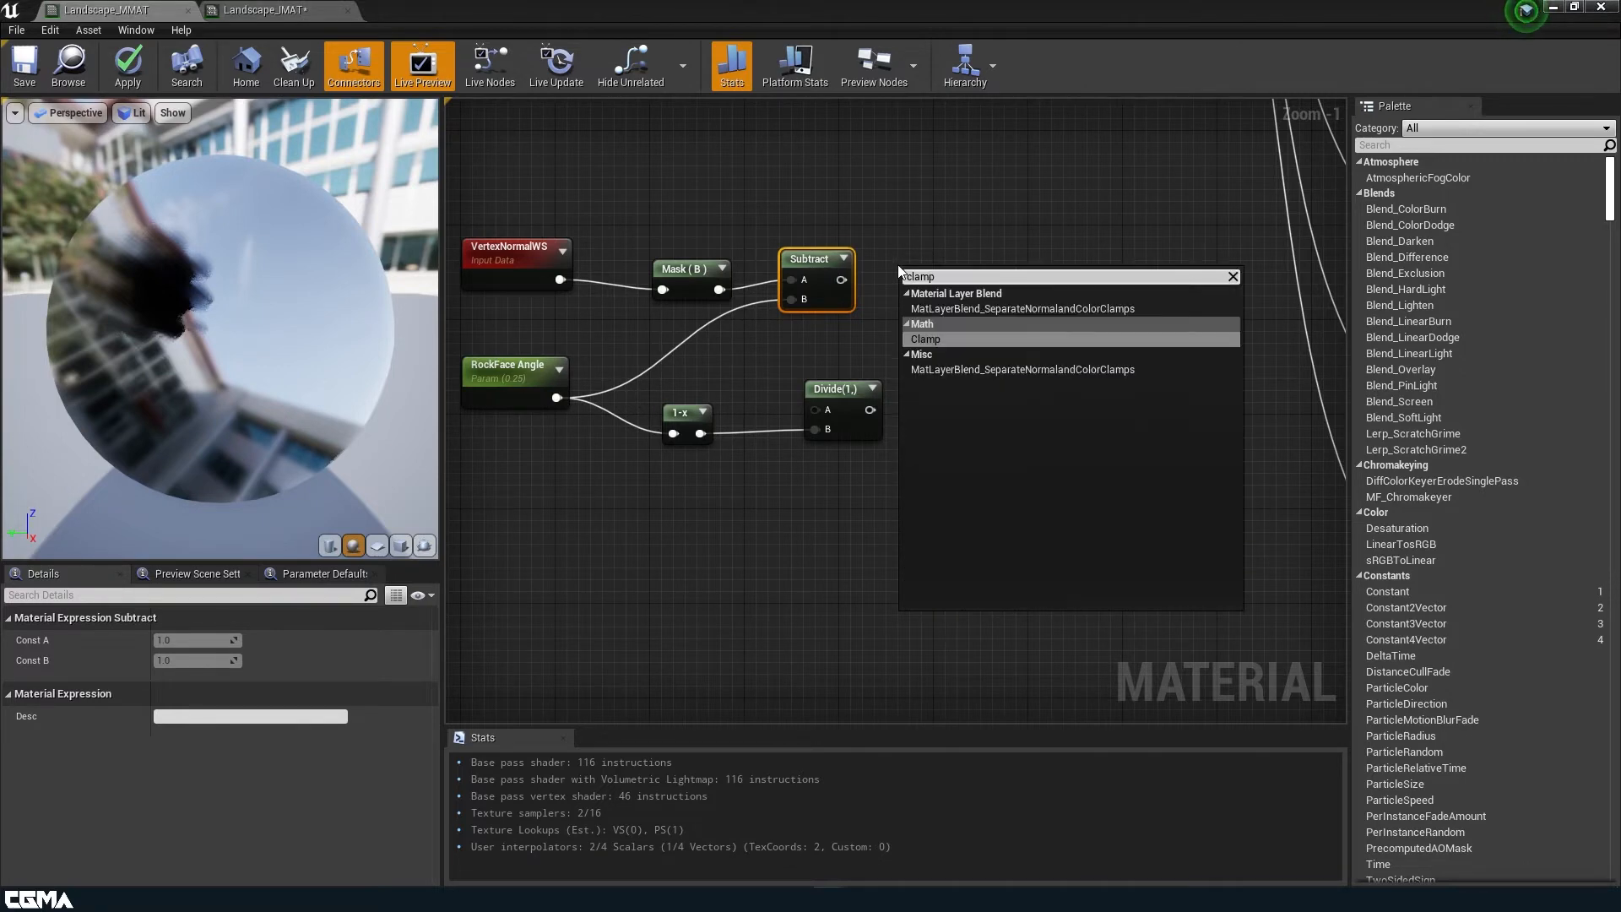
pyautogui.click(938, 335)
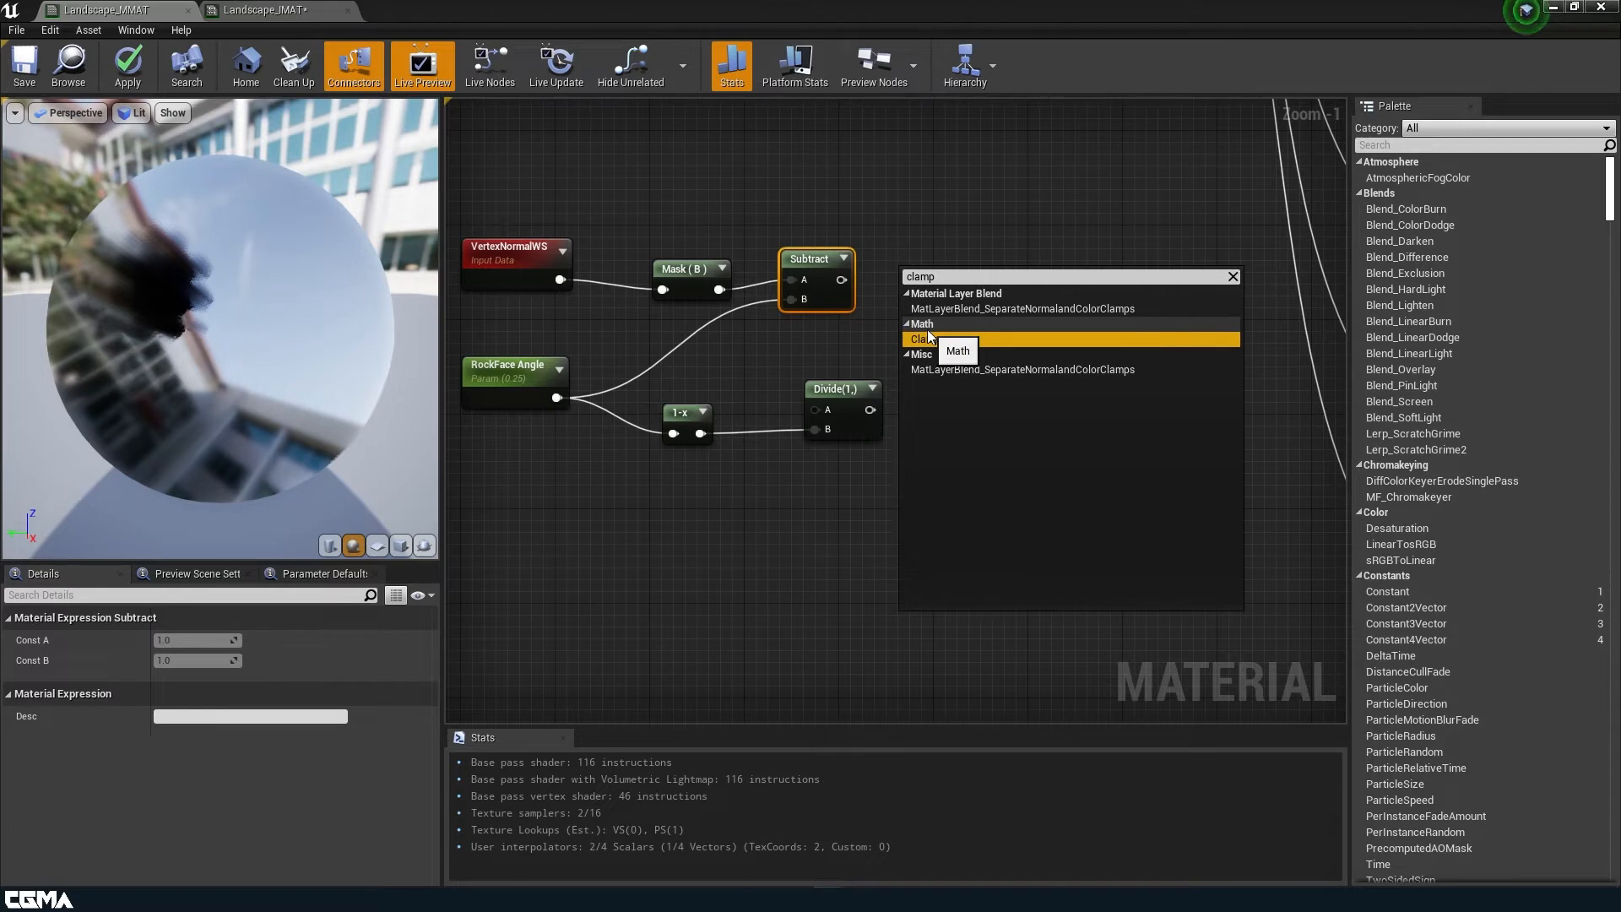
pyautogui.click(927, 340)
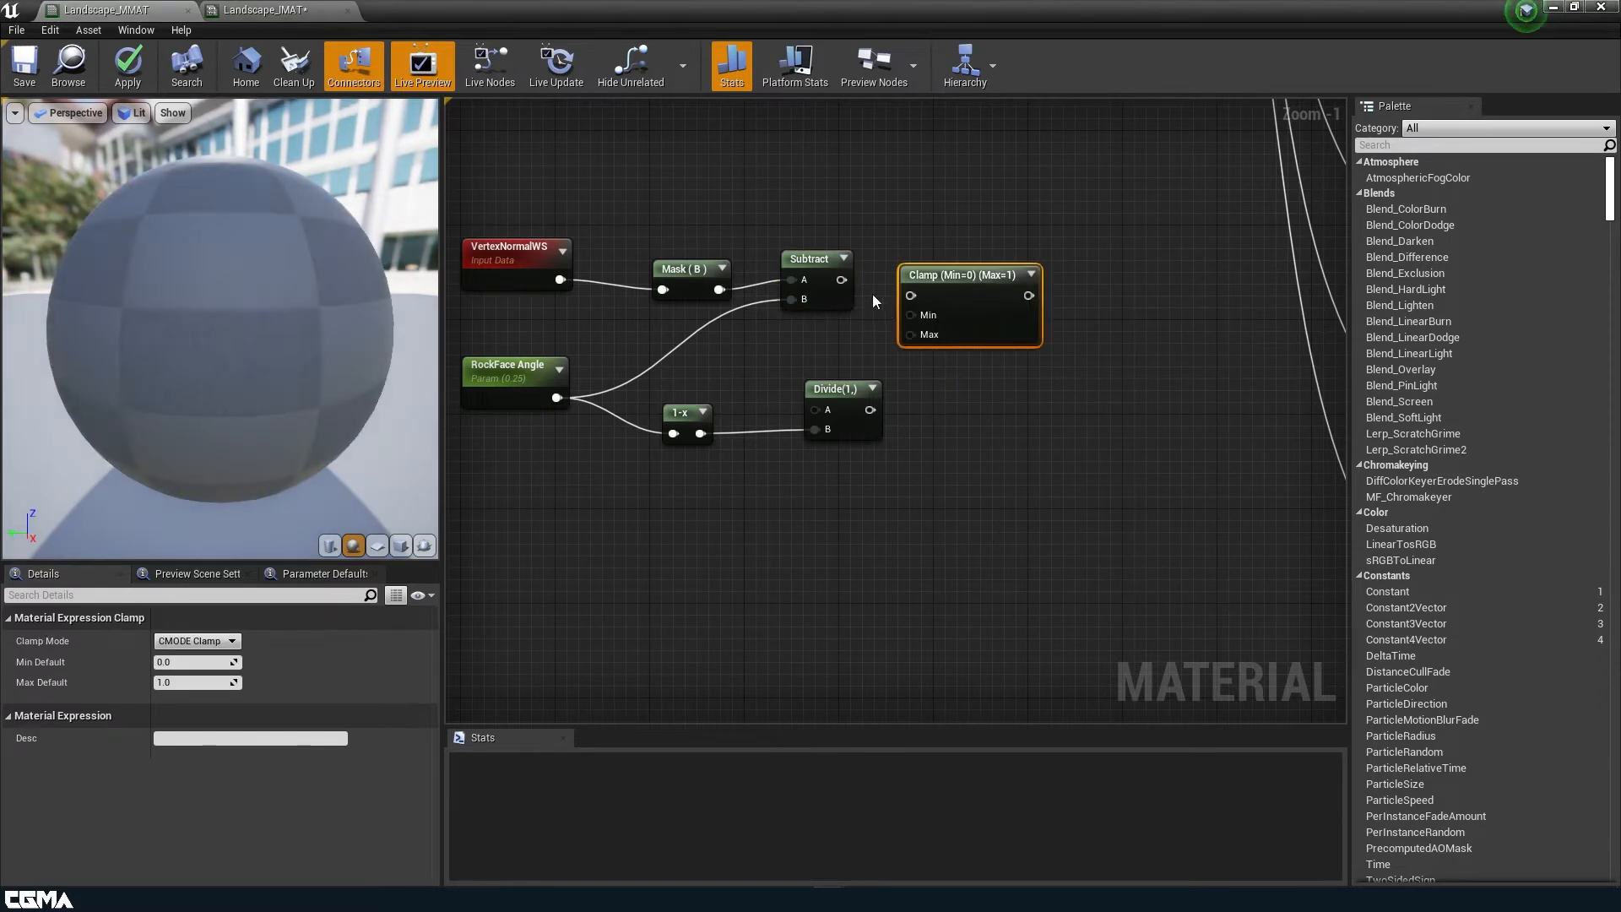
pyautogui.moveTo(841, 279); pyautogui.dragTo(968, 271)
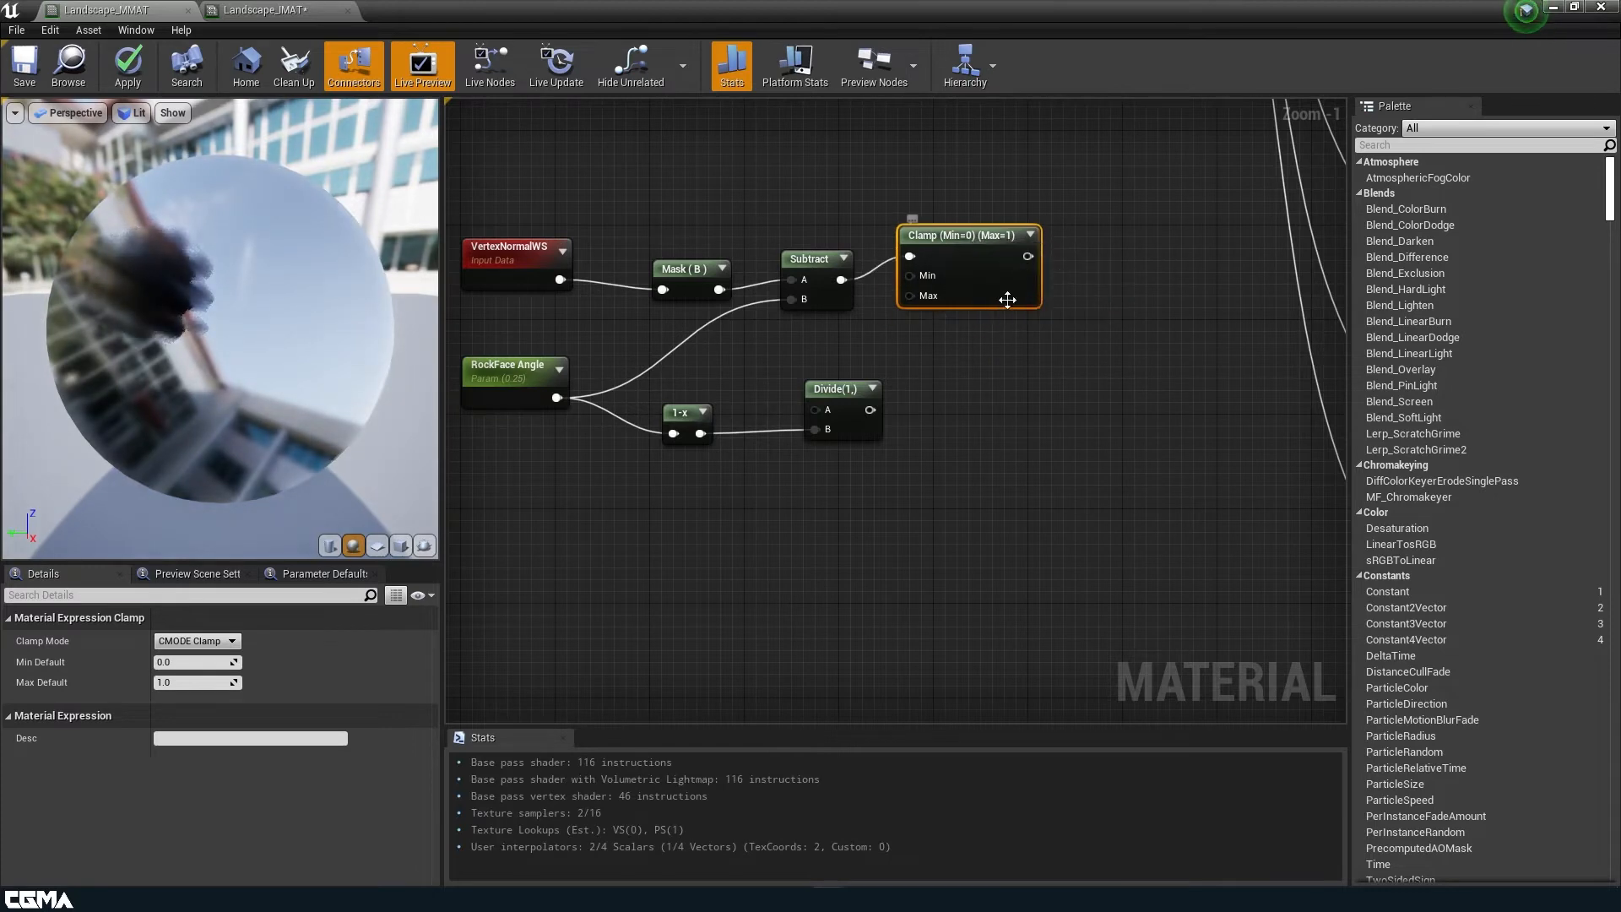
# - Add a Multiply node, feeding the Clamp output into A and the Divide output into B
pyautogui.moveTo(1132, 348); pyautogui.dragTo(965, 331, button='right')
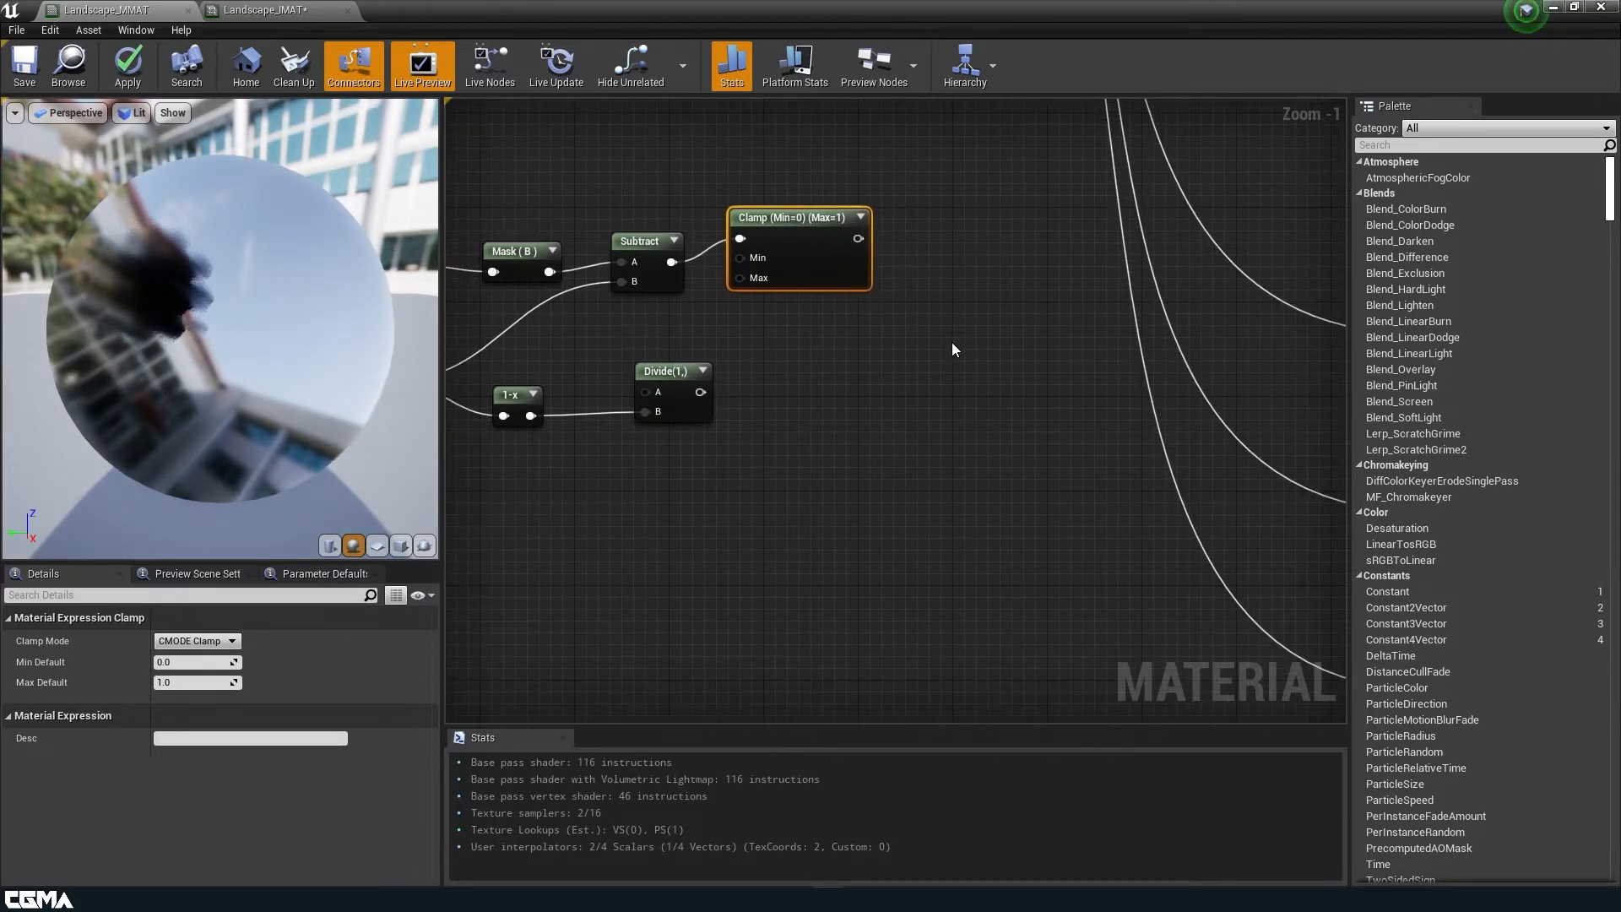
pyautogui.click(936, 304)
pyautogui.moveTo(700, 392); pyautogui.dragTo(941, 354)
pyautogui.moveTo(858, 238); pyautogui.dragTo(950, 296)
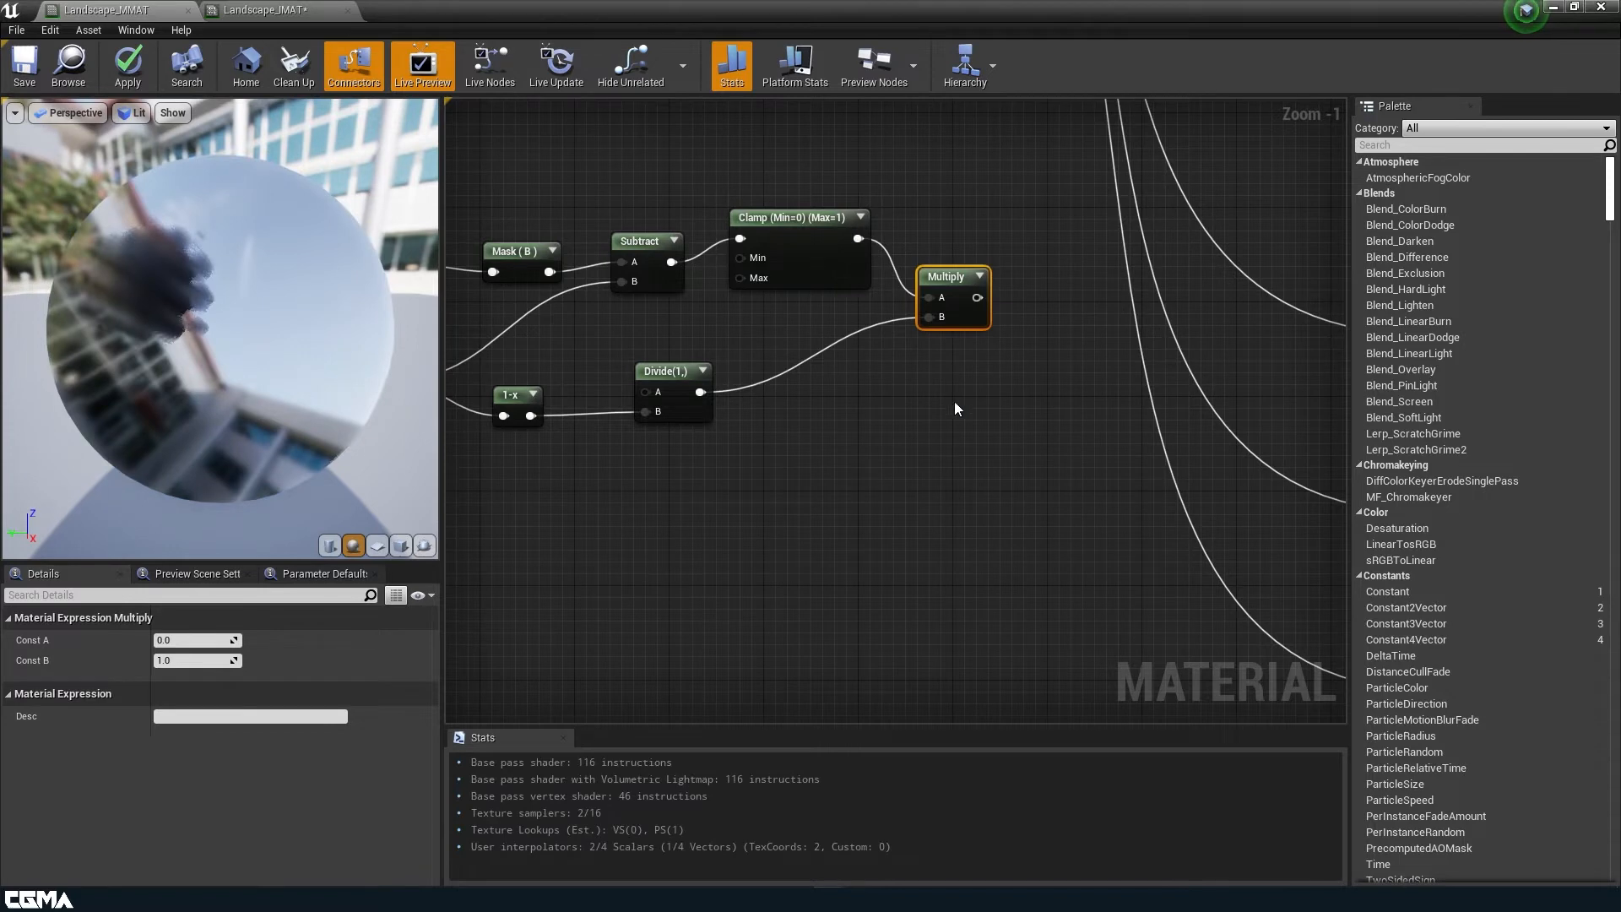
# - Add a OneMinus (1-x) node after Multiply and feed the Multiply output into it
pyautogui.moveTo(954, 402); pyautogui.dragTo(868, 441, button='right')
pyautogui.scroll(-6, 868, 441)
pyautogui.scroll(2, 910, 444)
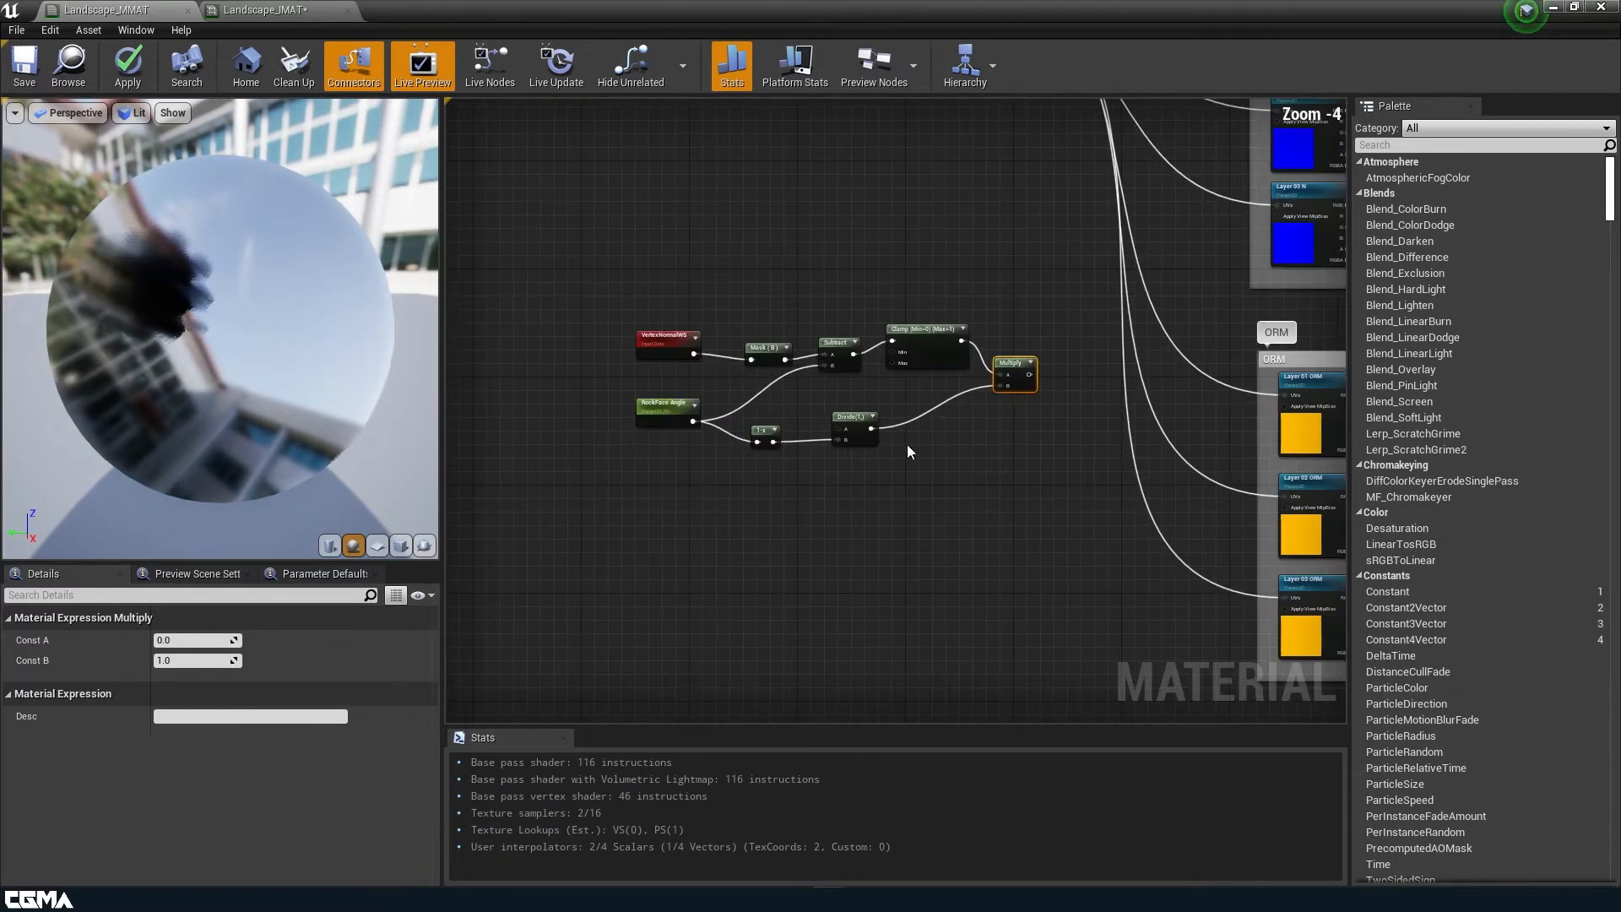
pyautogui.moveTo(640, 296); pyautogui.dragTo(1032, 510)
pyautogui.scroll(1, 978, 381)
pyautogui.moveTo(989, 385); pyautogui.dragTo(834, 372)
pyautogui.click(900, 388)
pyautogui.scroll(4, 900, 389)
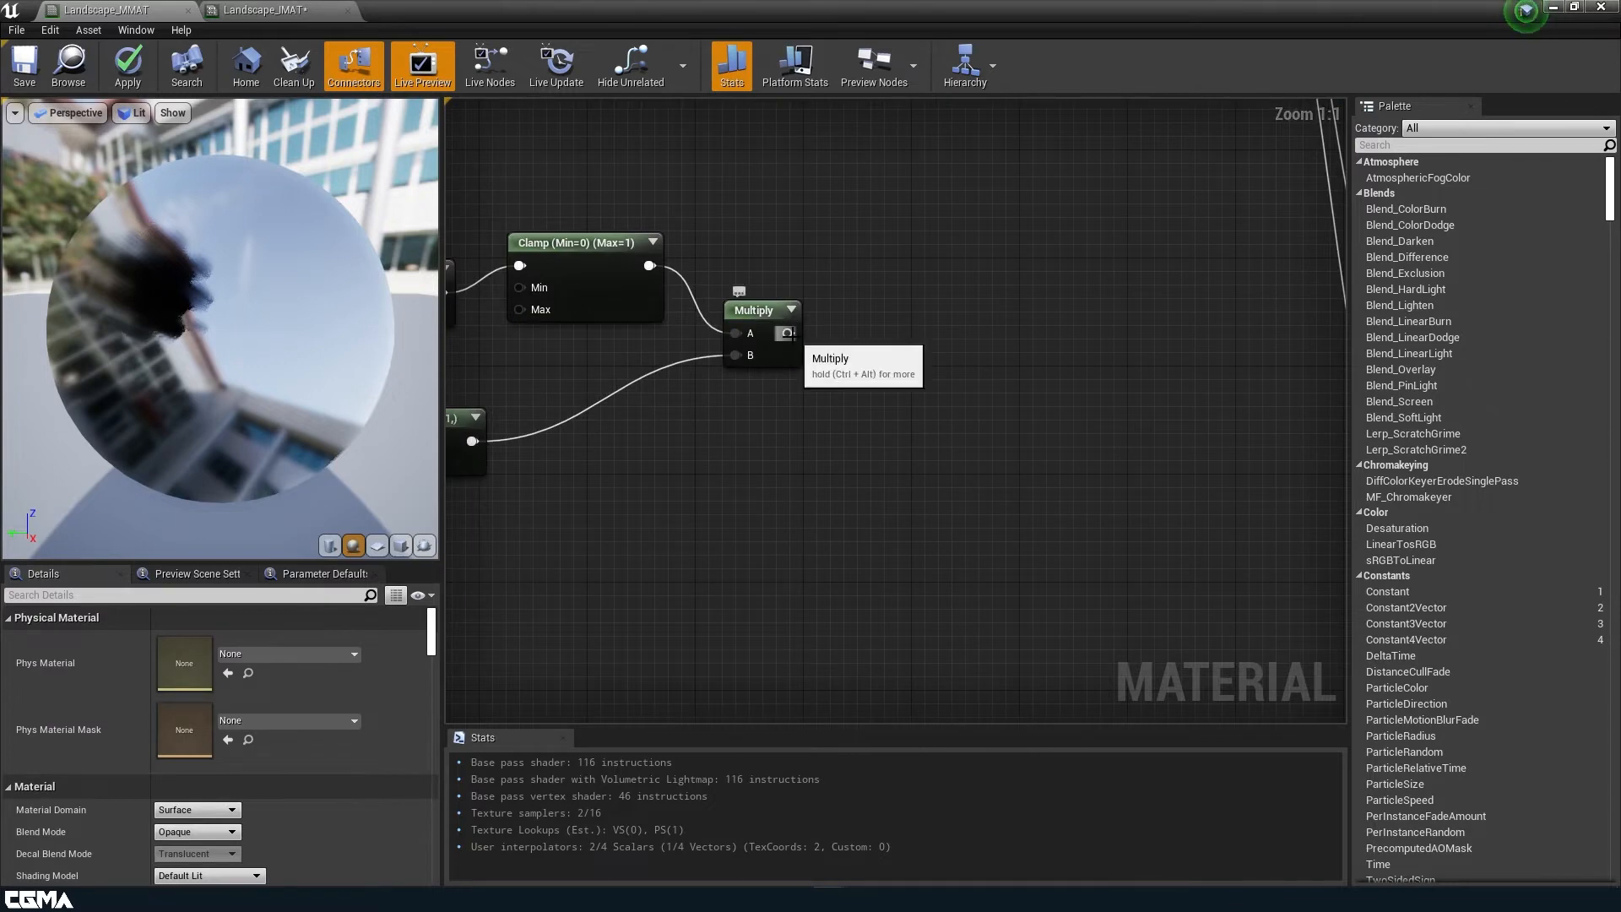
pyautogui.press('o')
pyautogui.click(868, 317)
pyautogui.moveTo(789, 334); pyautogui.dragTo(894, 351)
pyautogui.moveTo(932, 405); pyautogui.dragTo(855, 403, button='right')
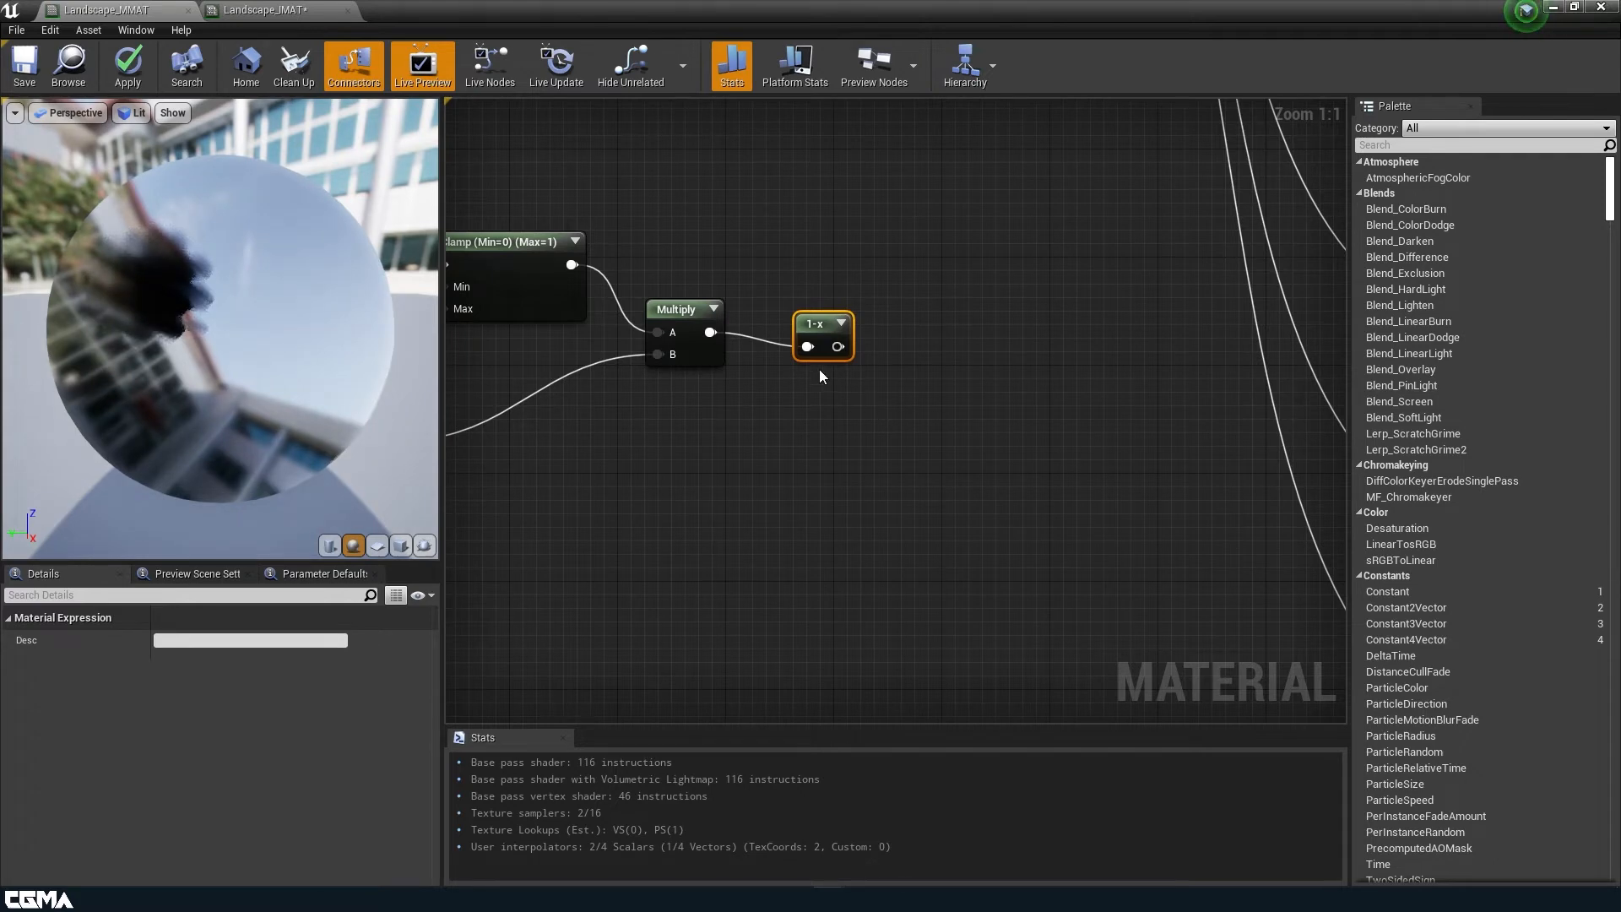
# - Add a Power node at the end of the chain and feed the final 1-x output into its Base input
pyautogui.moveTo(774, 402); pyautogui.dragTo(1198, 394, button='right')
pyautogui.scroll(-1, 995, 390)
pyautogui.moveTo(922, 417); pyautogui.dragTo(1066, 432, button='right')
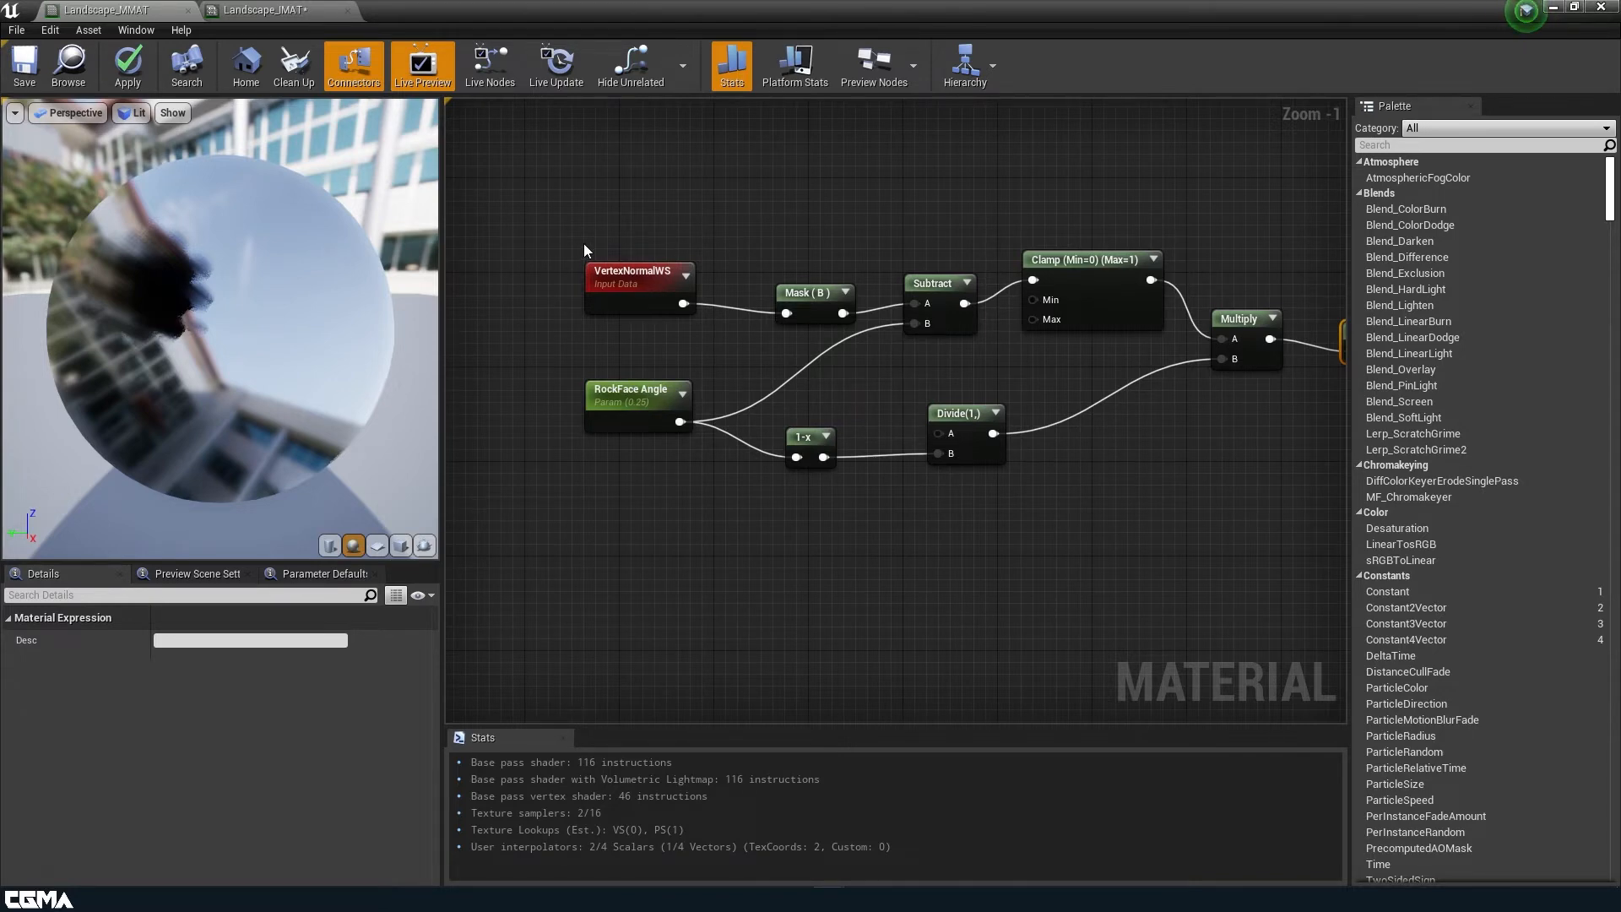
pyautogui.moveTo(1338, 437); pyautogui.dragTo(909, 427, button='right')
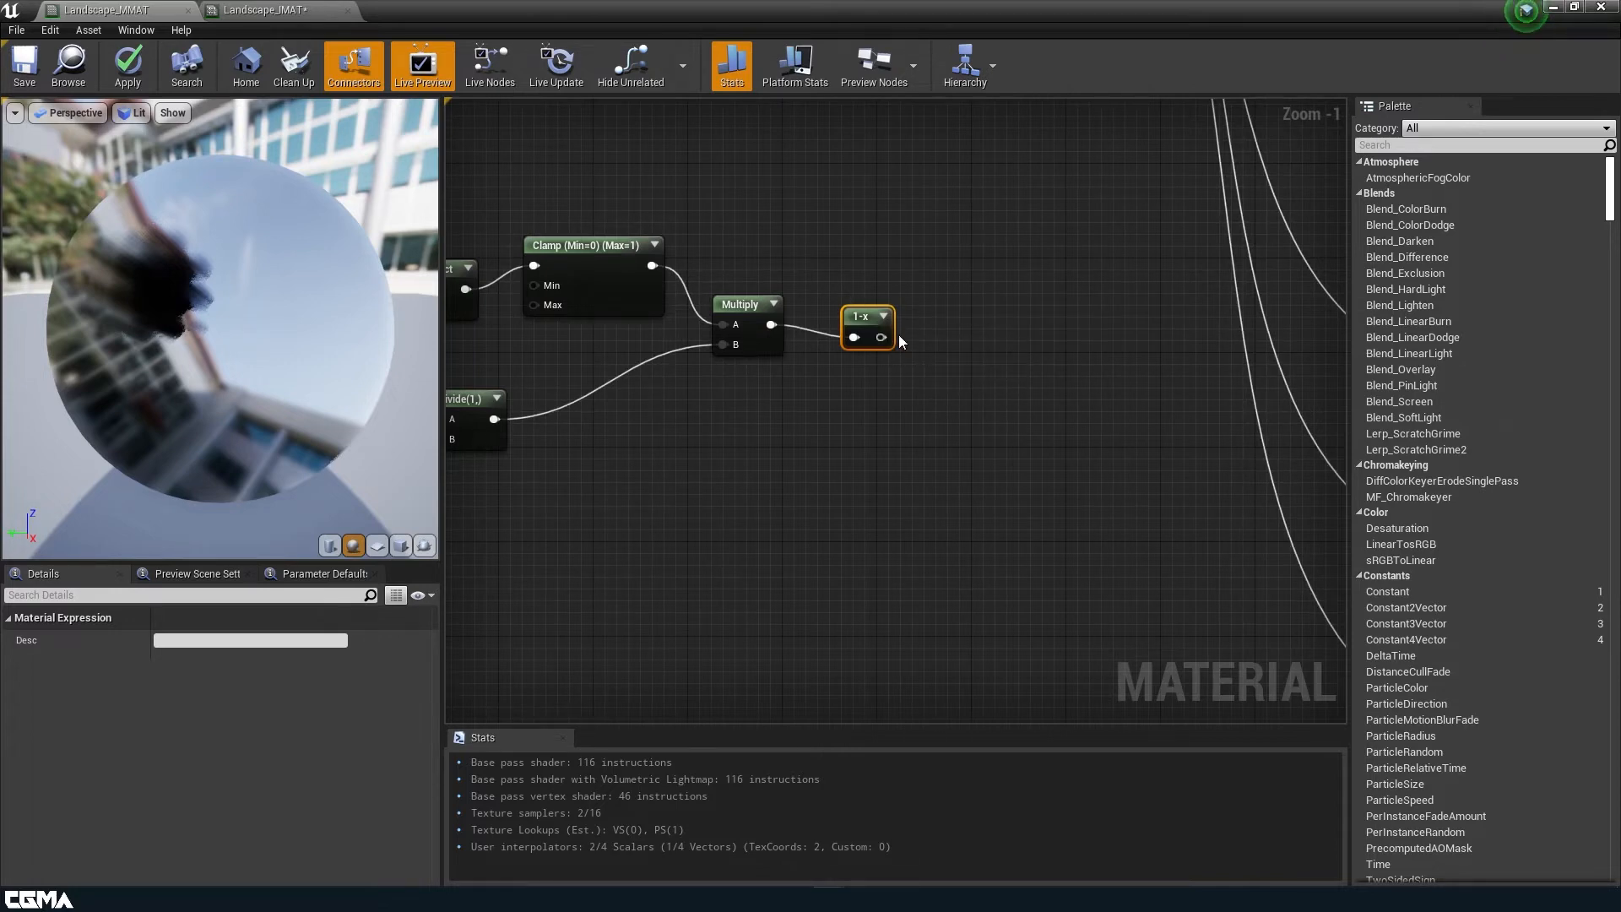
pyautogui.rightClick(936, 327)
pyautogui.write('power')
pyautogui.click(981, 369)
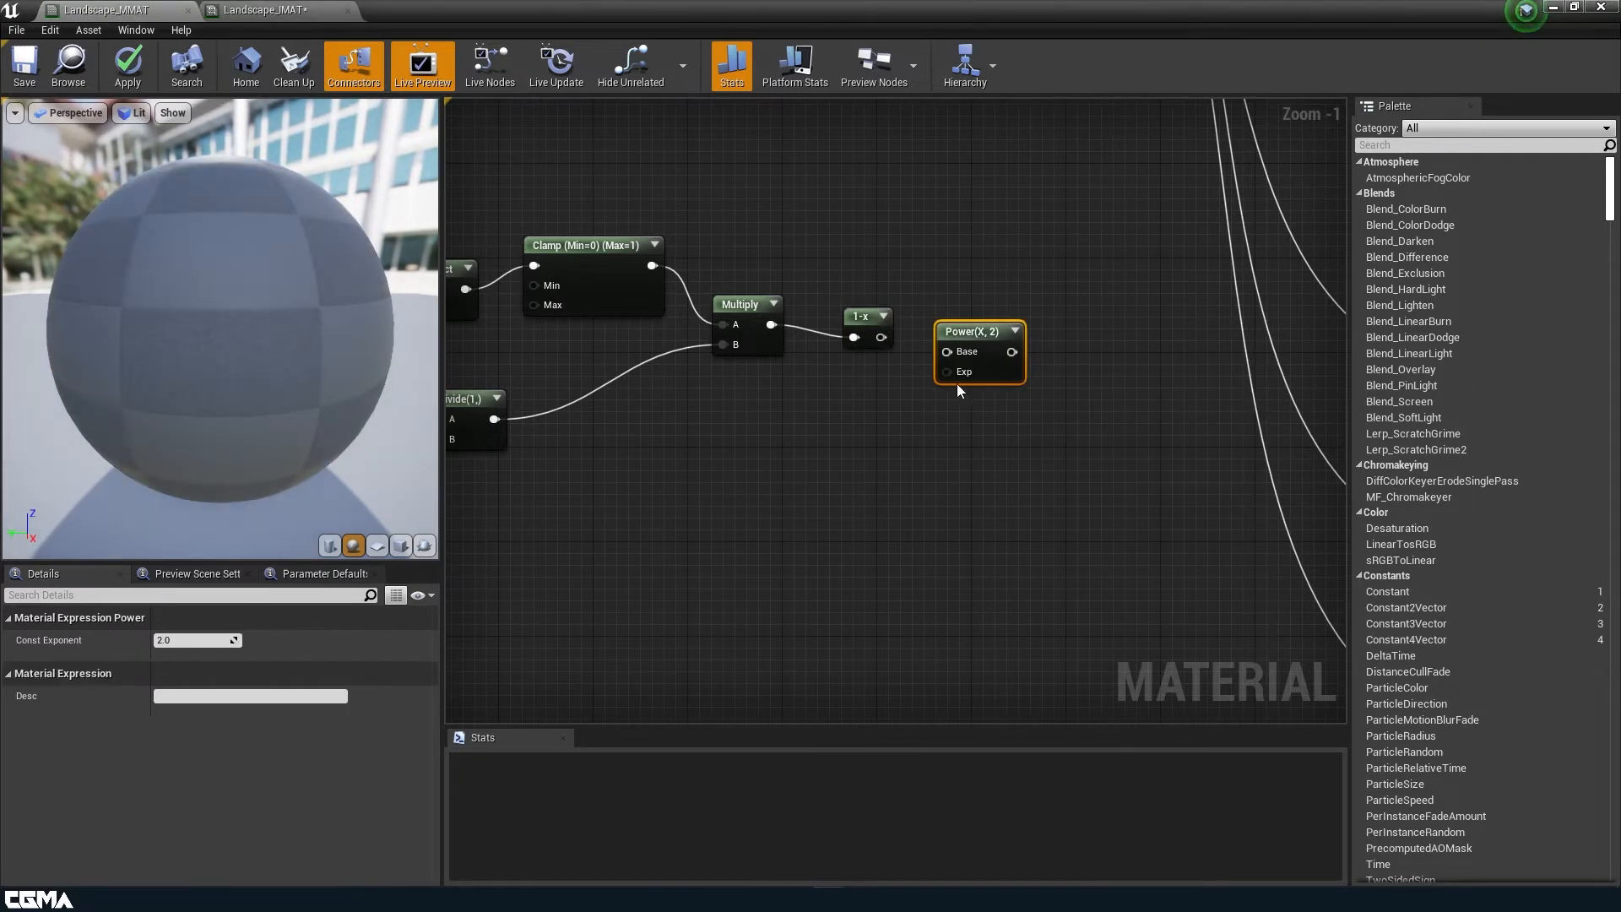
pyautogui.moveTo(881, 337); pyautogui.dragTo(946, 358)
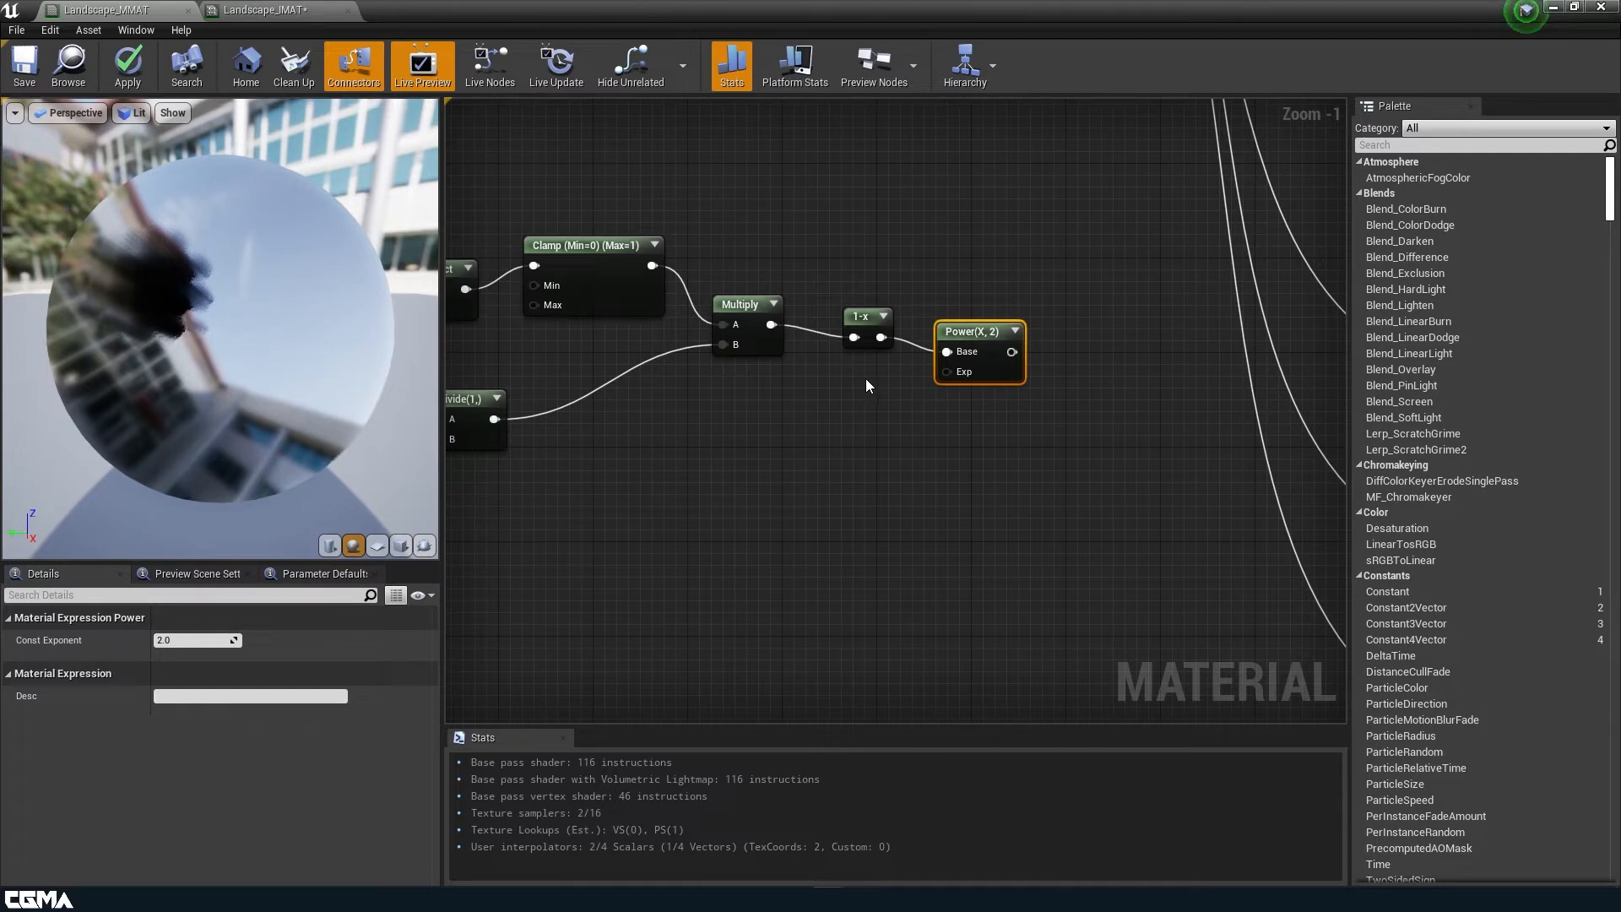
# - Duplicate the RockFace Angle parameter, place the copy below the Power node, and set its default value to 1
pyautogui.moveTo(829, 386); pyautogui.dragTo(1132, 323, button='right')
pyautogui.click(467, 327)
pyautogui.hotkey('ctrl', 'c')
pyautogui.hotkey('ctrl', 'v')
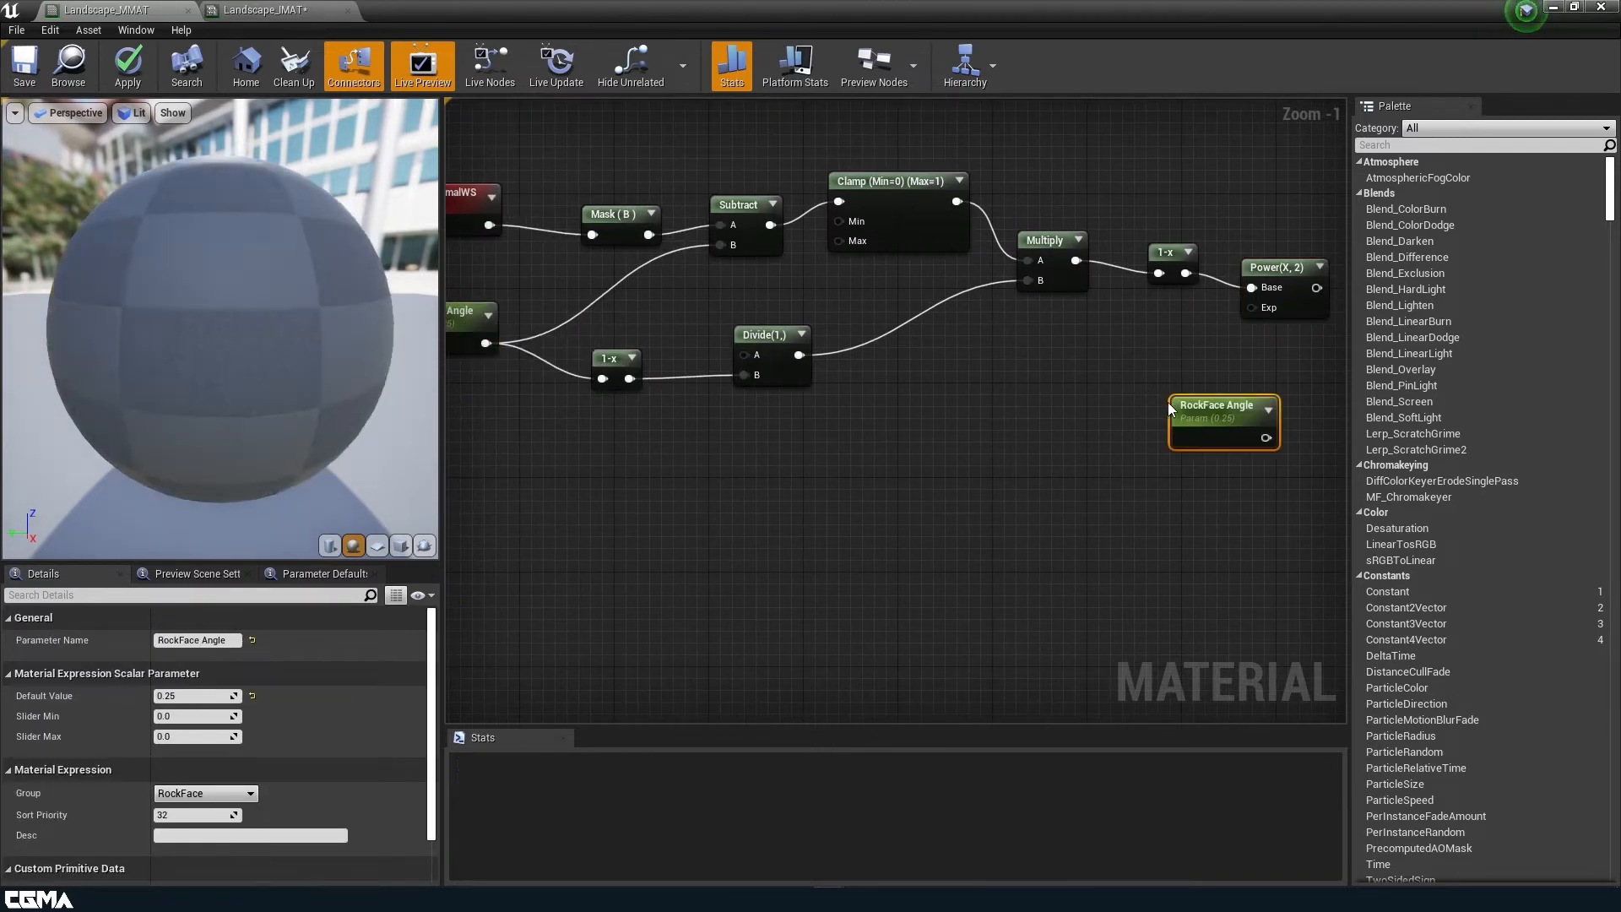
pyautogui.moveTo(1203, 439); pyautogui.dragTo(1159, 407)
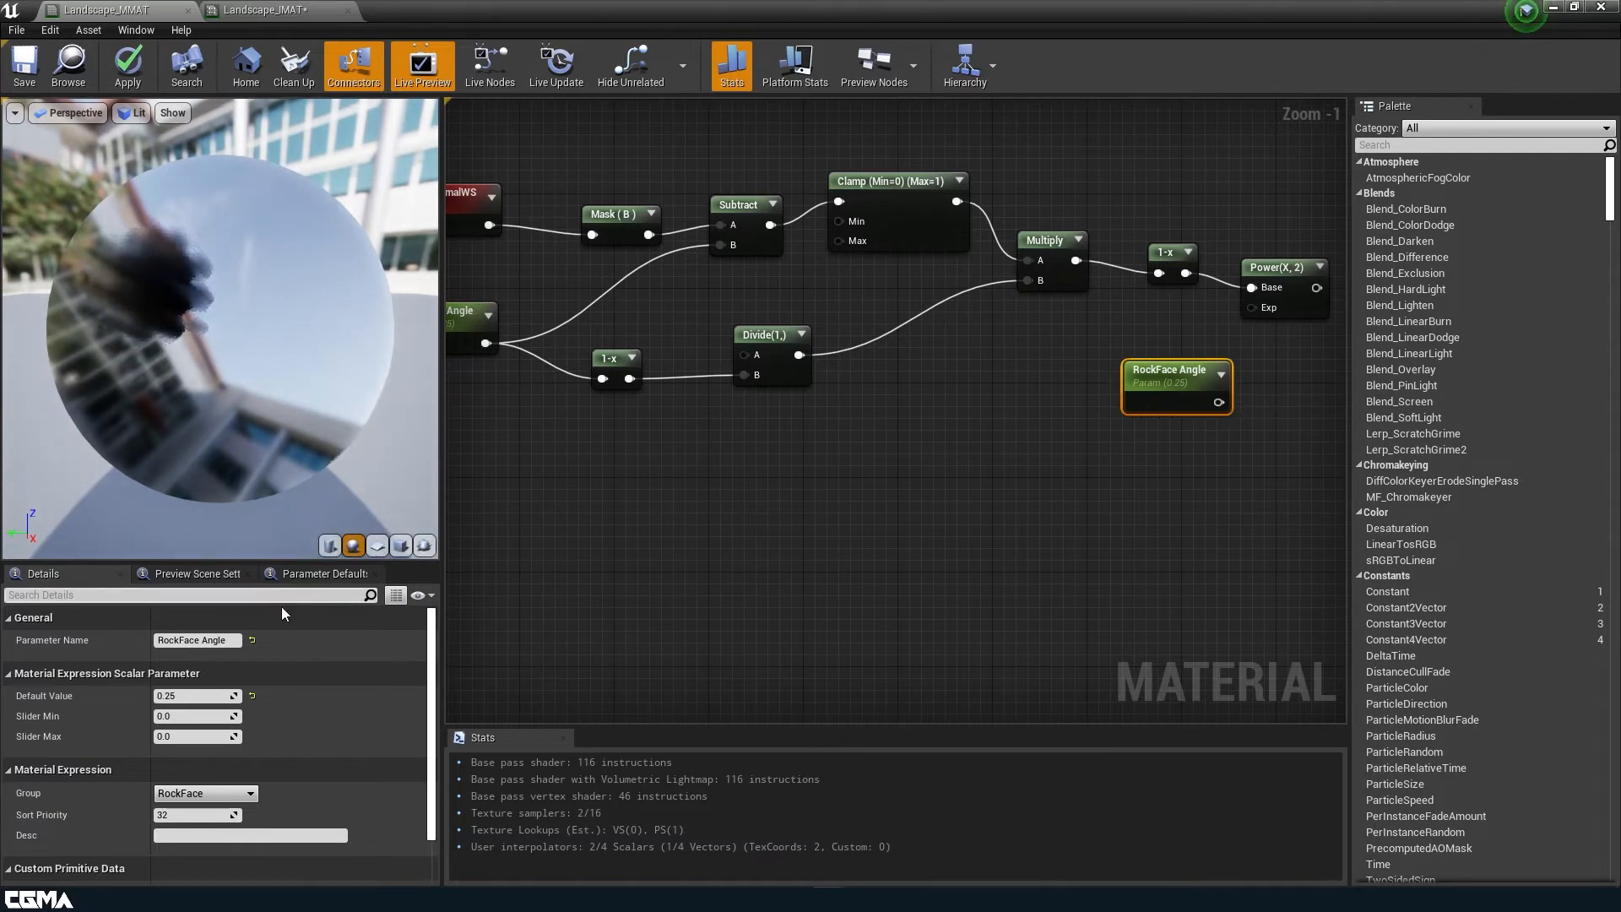
pyautogui.click(192, 698)
pyautogui.write('1')
pyautogui.press('Return')
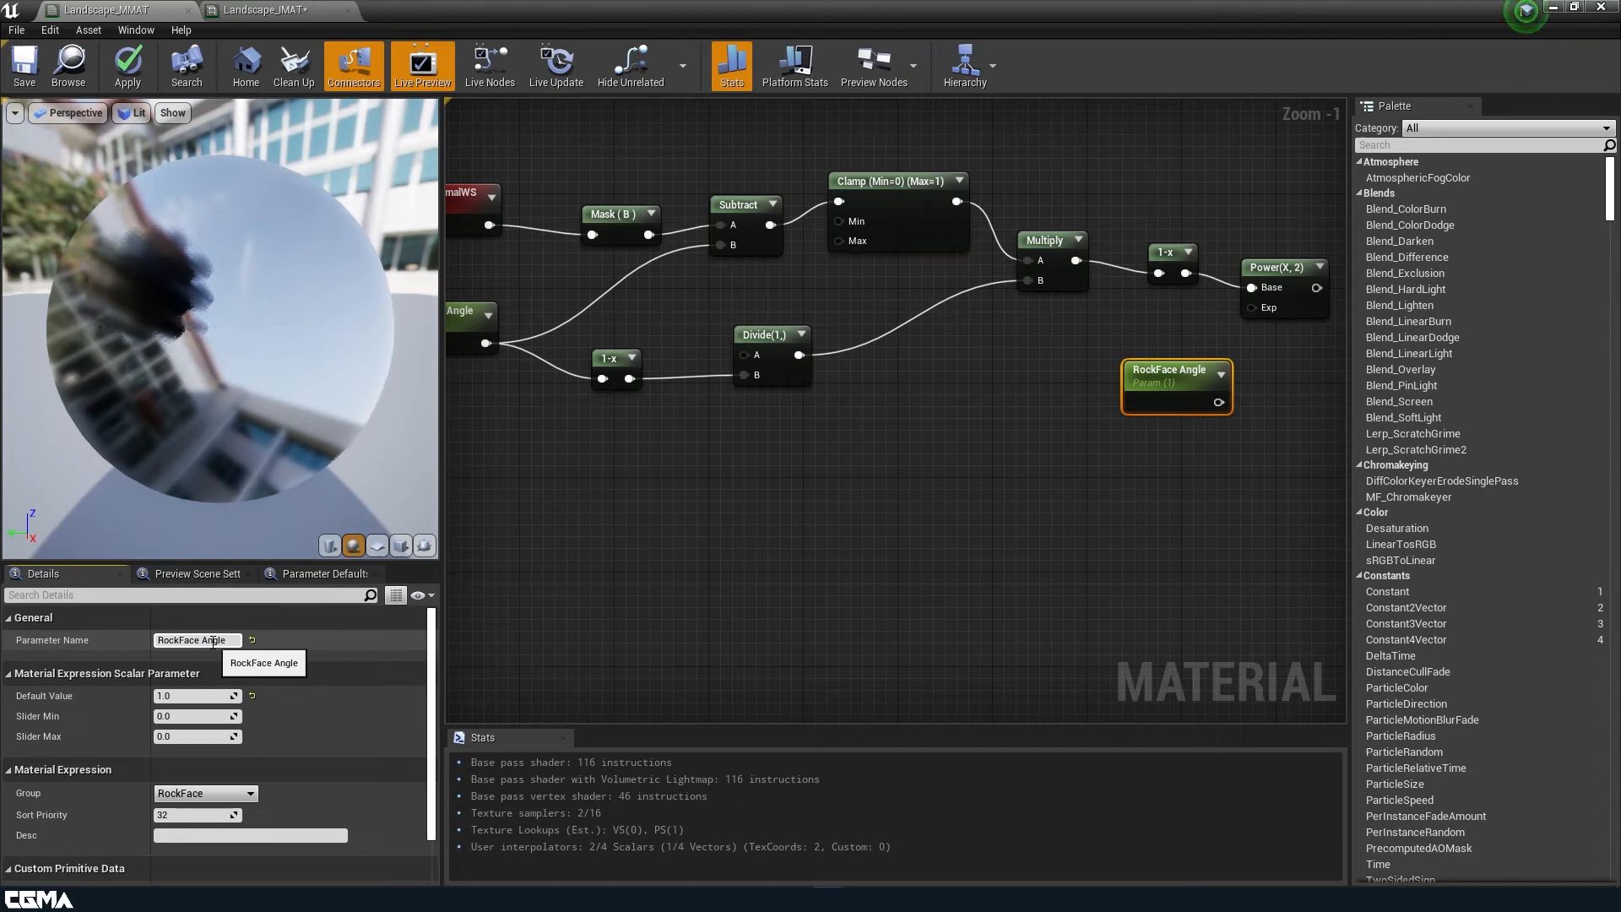
# - Rename the duplicated parameter to Hardness and connect it to the Power node's Exp input
pyautogui.moveTo(241, 642); pyautogui.dragTo(142, 641)
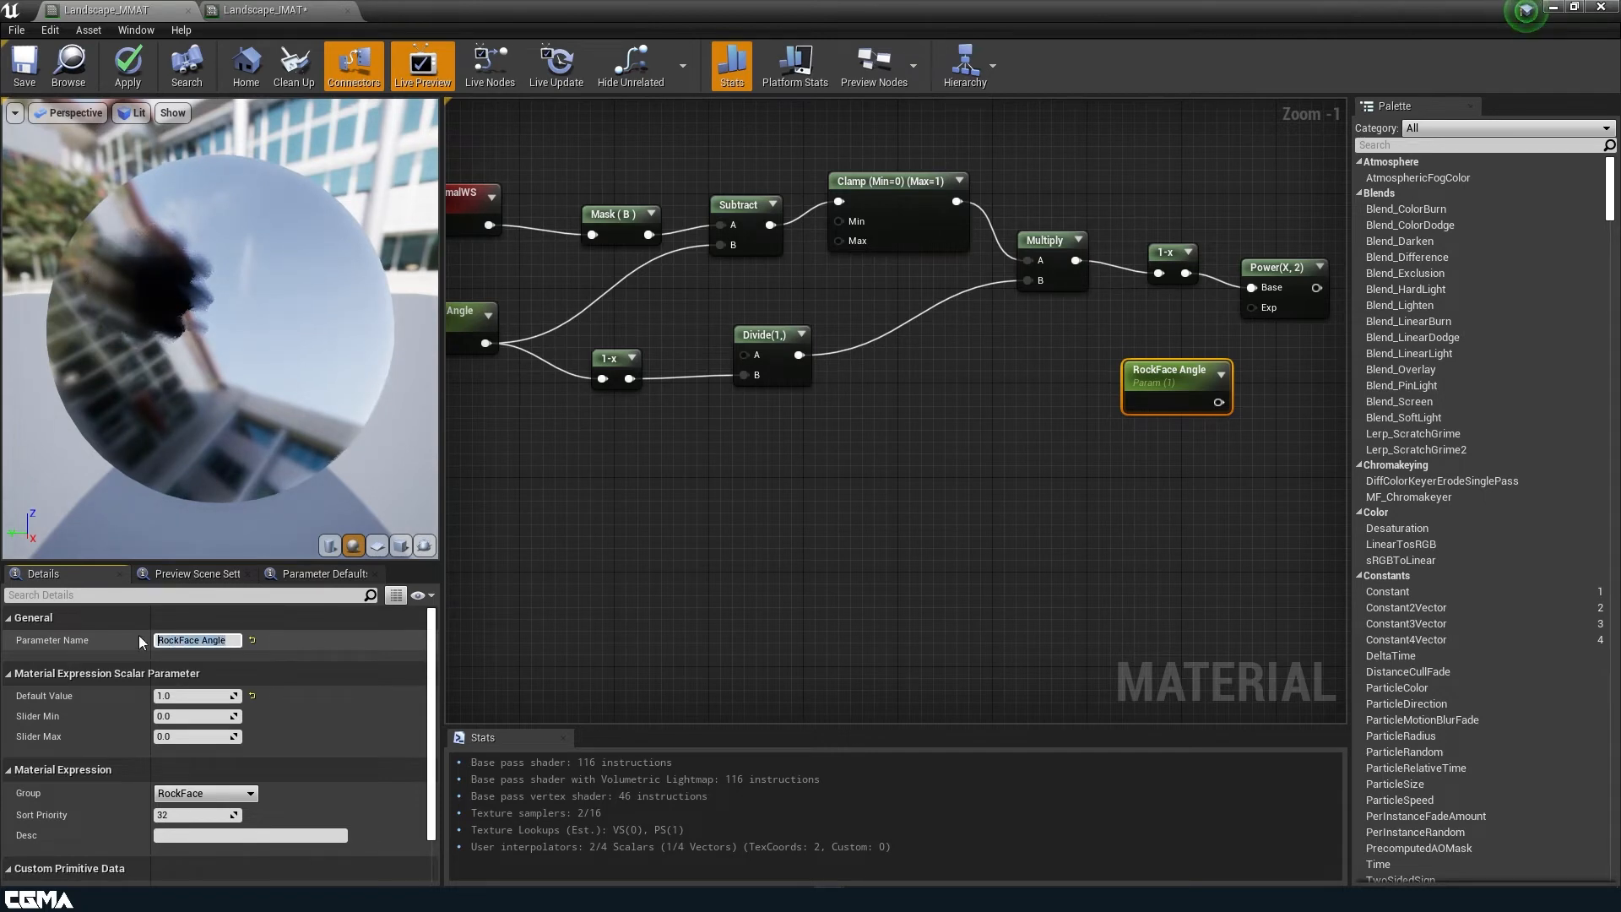
pyautogui.write('Hardness')
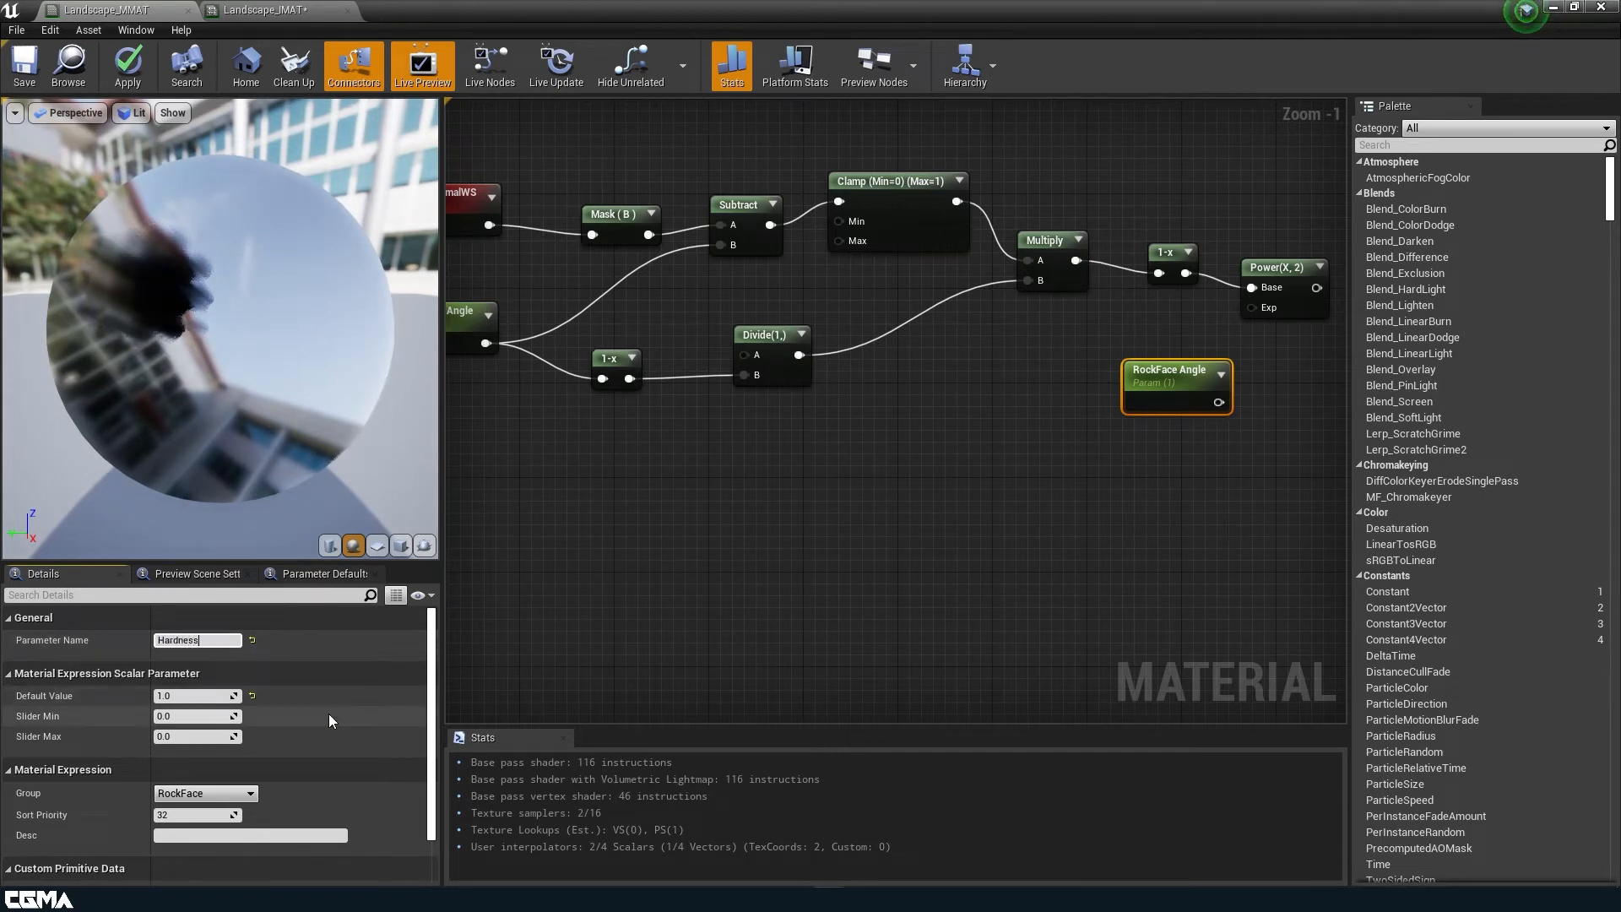
pyautogui.press('Return')
pyautogui.moveTo(1187, 403); pyautogui.dragTo(1253, 306)
# - Set the original RockFace Angle parameter's default value to 0.75
pyautogui.moveTo(1042, 430); pyautogui.dragTo(1213, 477, button='right')
pyautogui.click(608, 372)
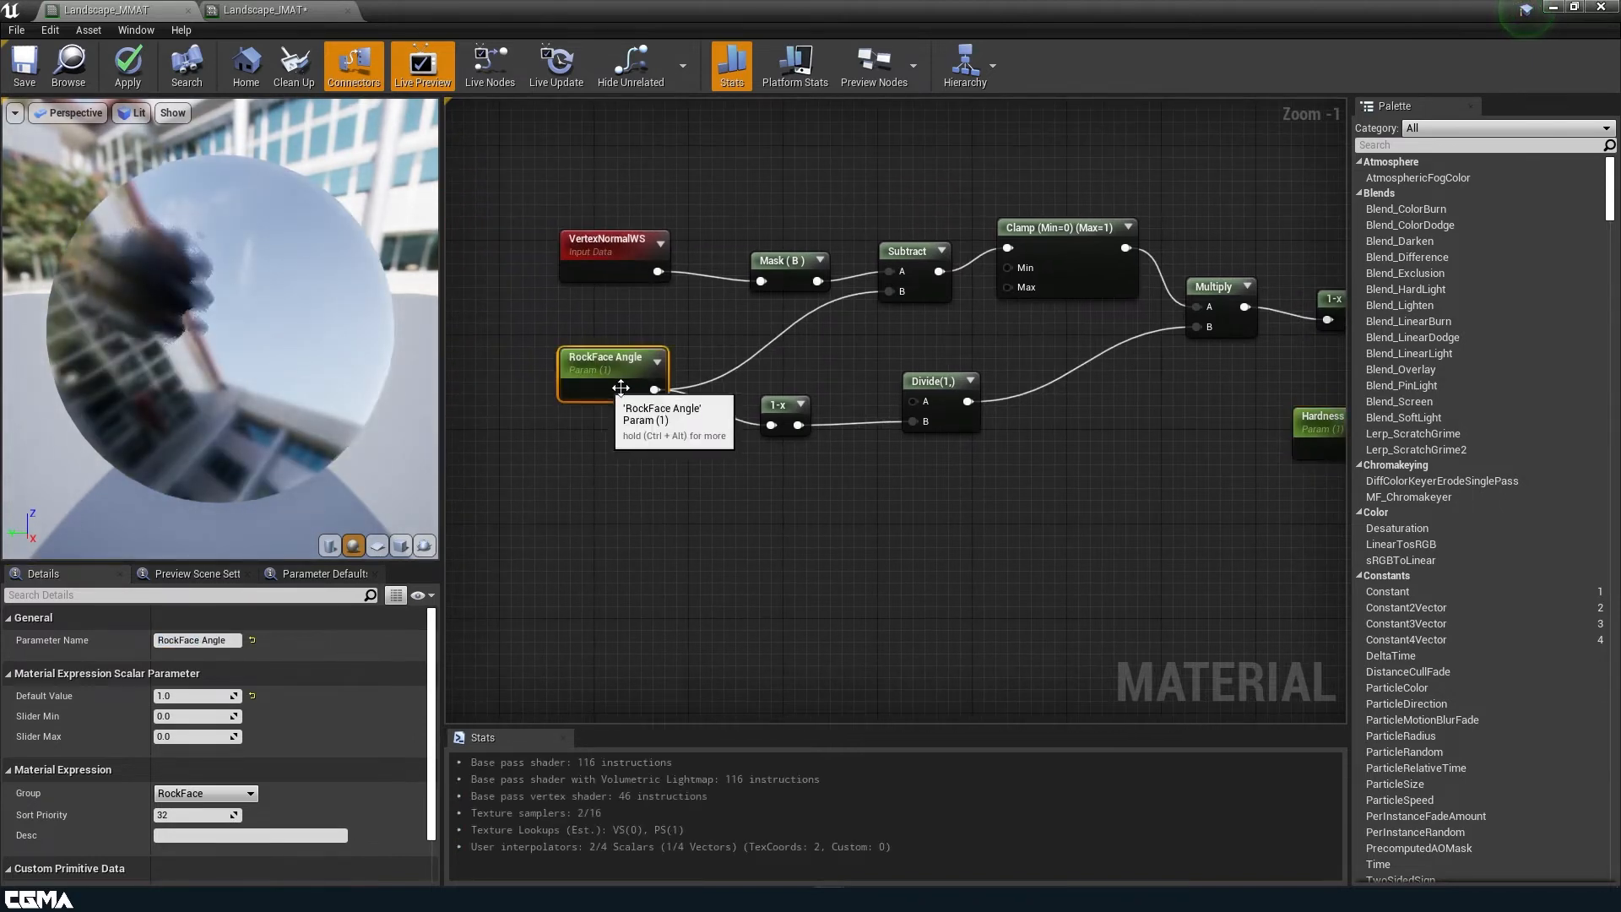
pyautogui.click(187, 696)
pyautogui.write('.')
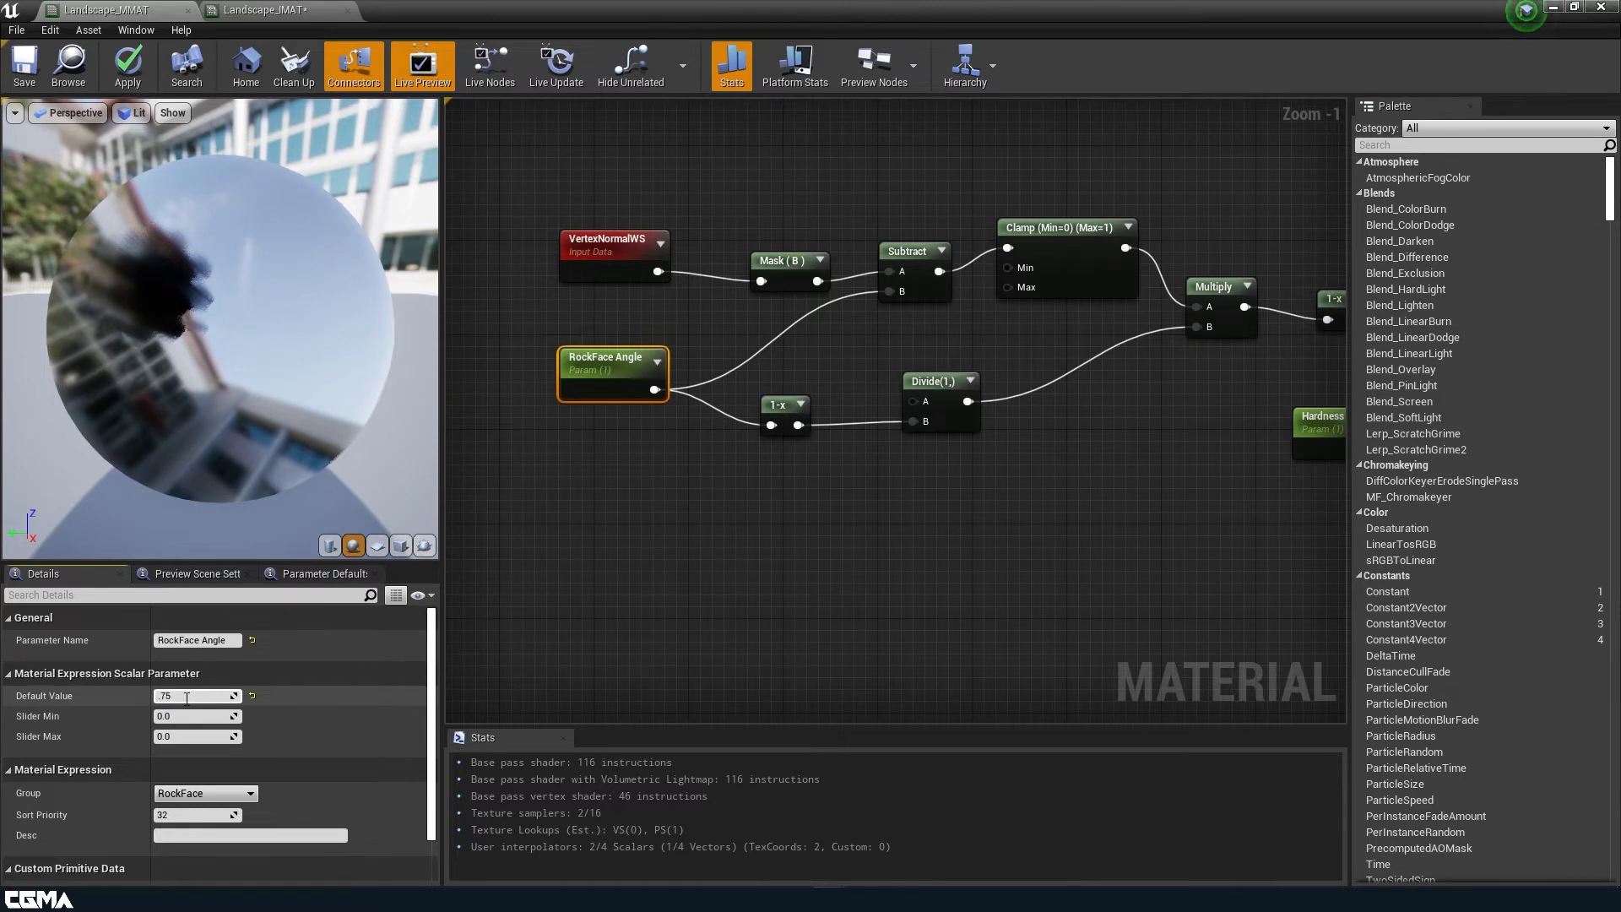
pyautogui.write('75')
pyautogui.press('Return')
# - Add a Lerp node, feed the Power output into its Alpha, and place it beside the Albedo group's Layer Blend
pyautogui.moveTo(1328, 409); pyautogui.dragTo(851, 407, button='right')
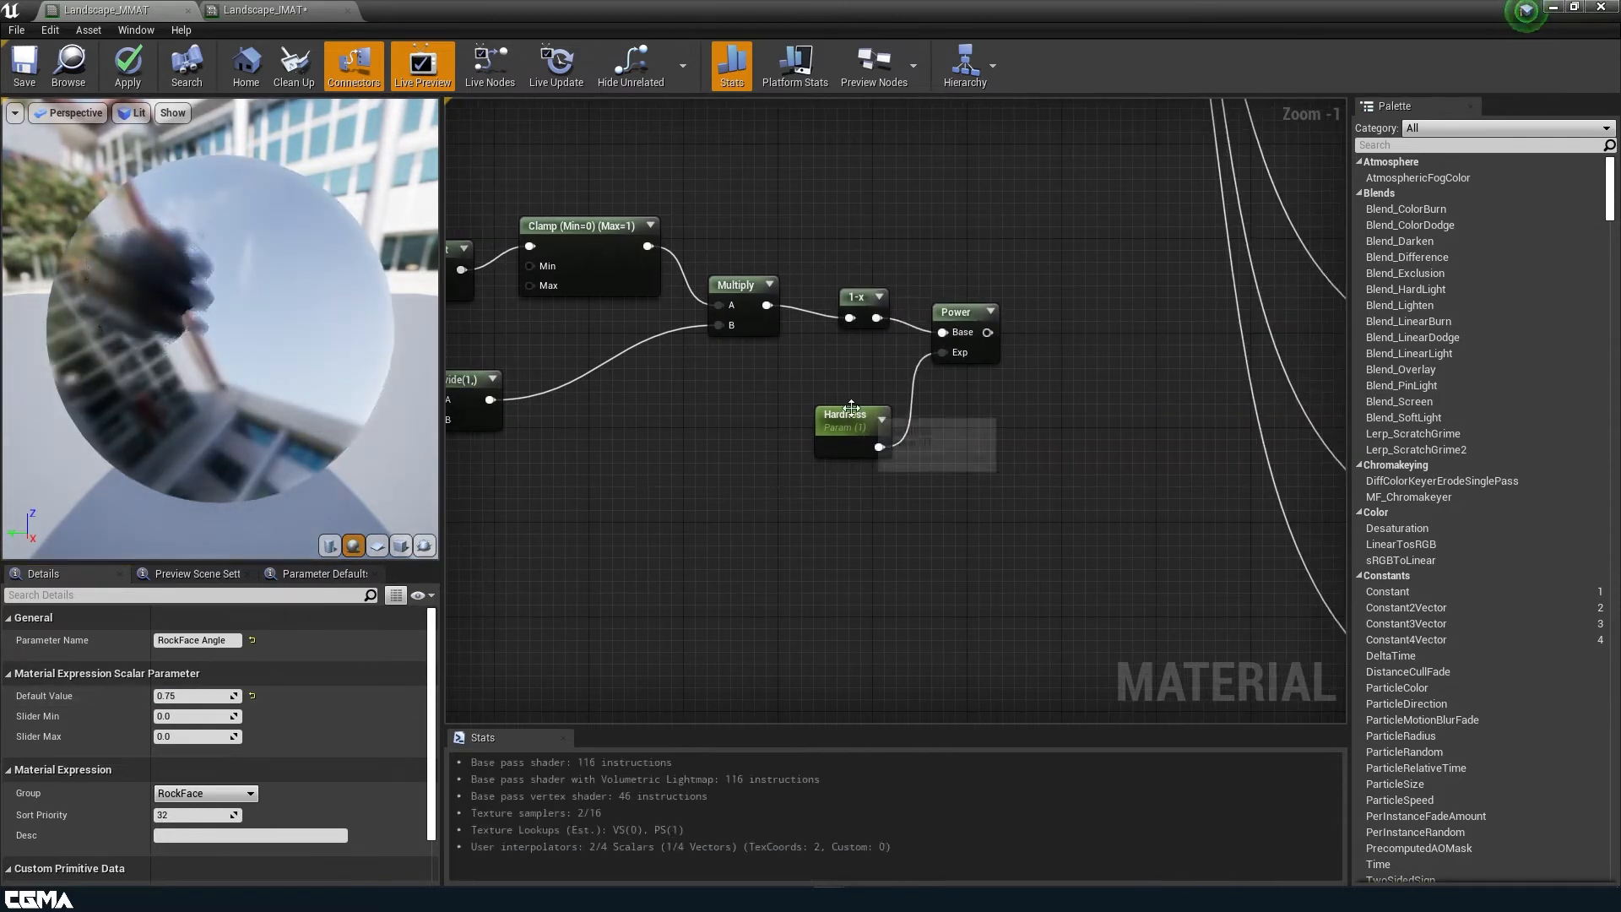
pyautogui.click(851, 407)
pyautogui.scroll(-4, 756, 385)
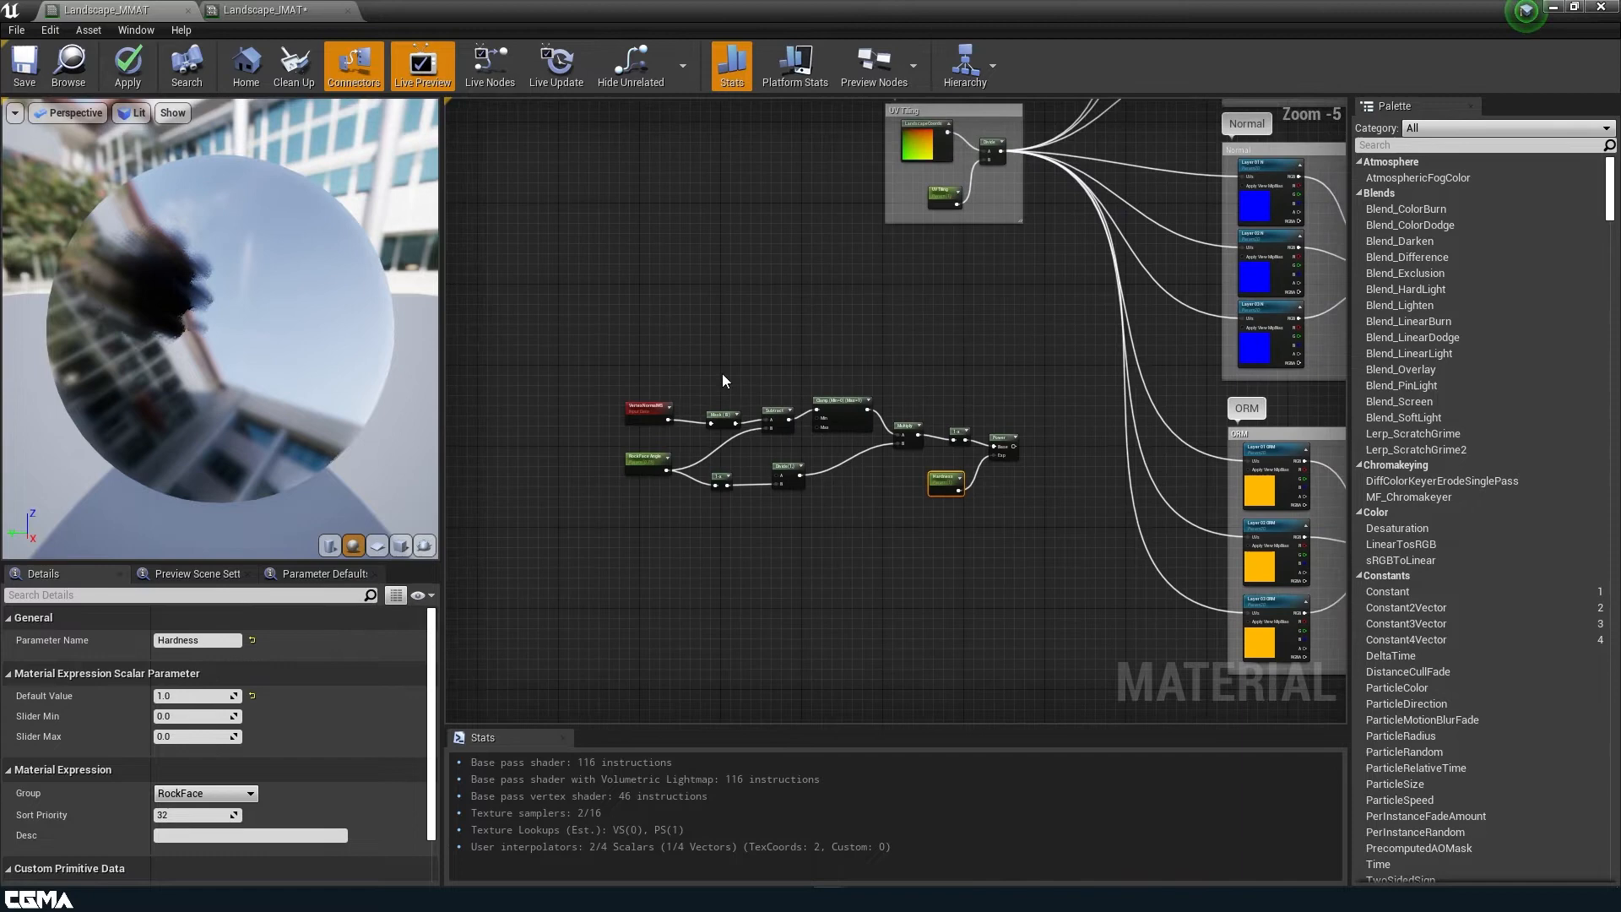
pyautogui.moveTo(949, 553); pyautogui.dragTo(730, 557, button='right')
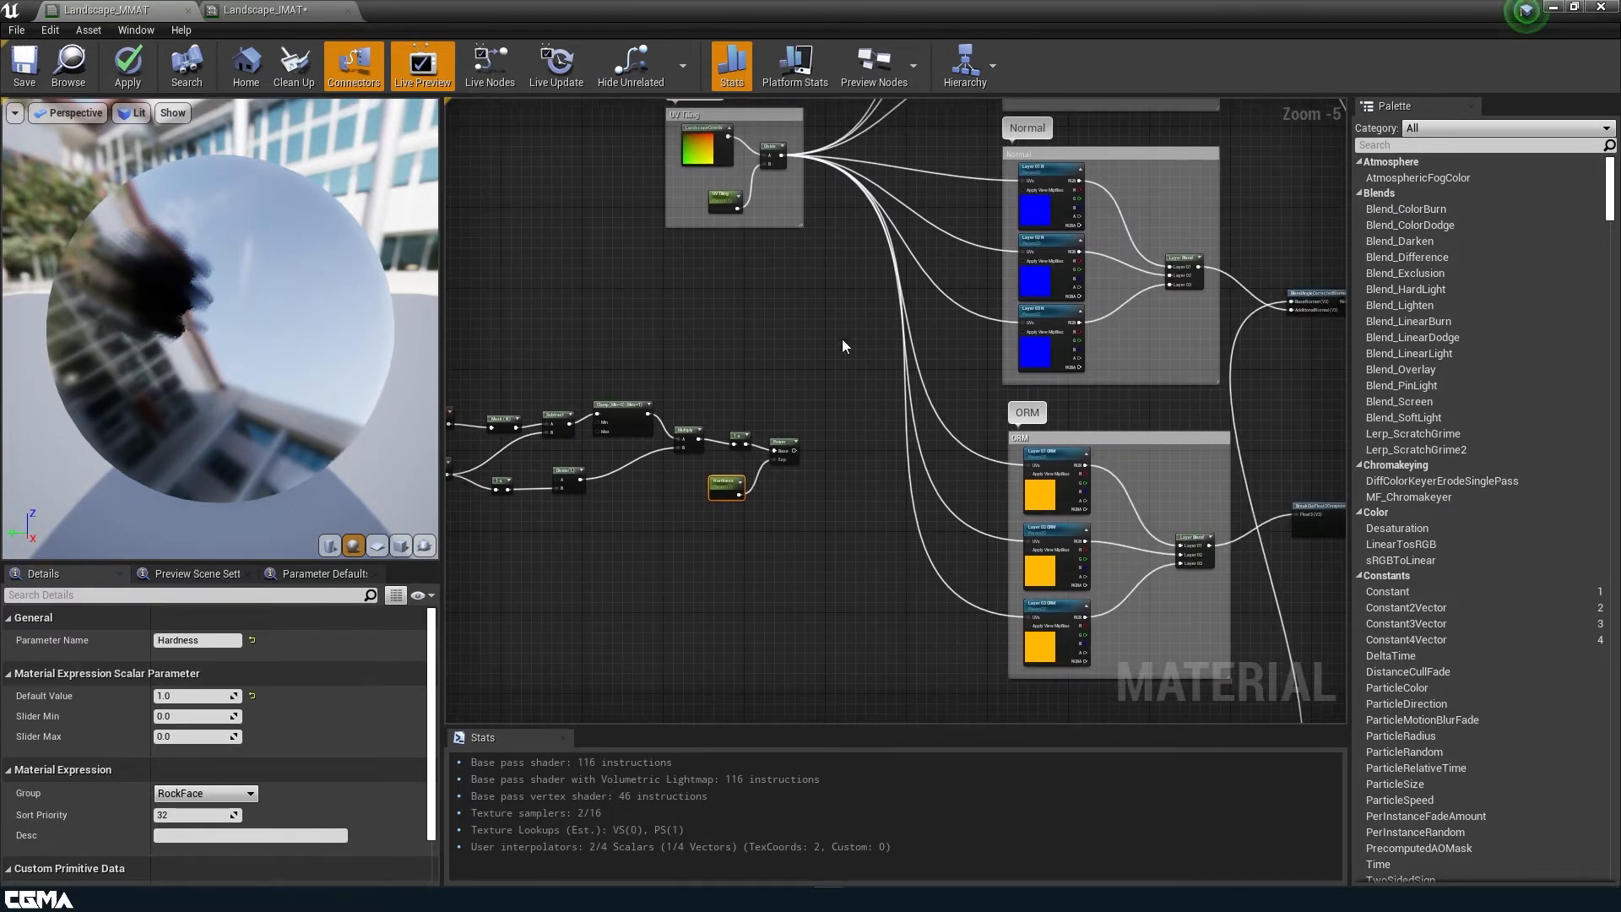
pyautogui.scroll(1, 869, 440)
pyautogui.scroll(1, 830, 462)
pyautogui.press('l')
pyautogui.click(844, 365)
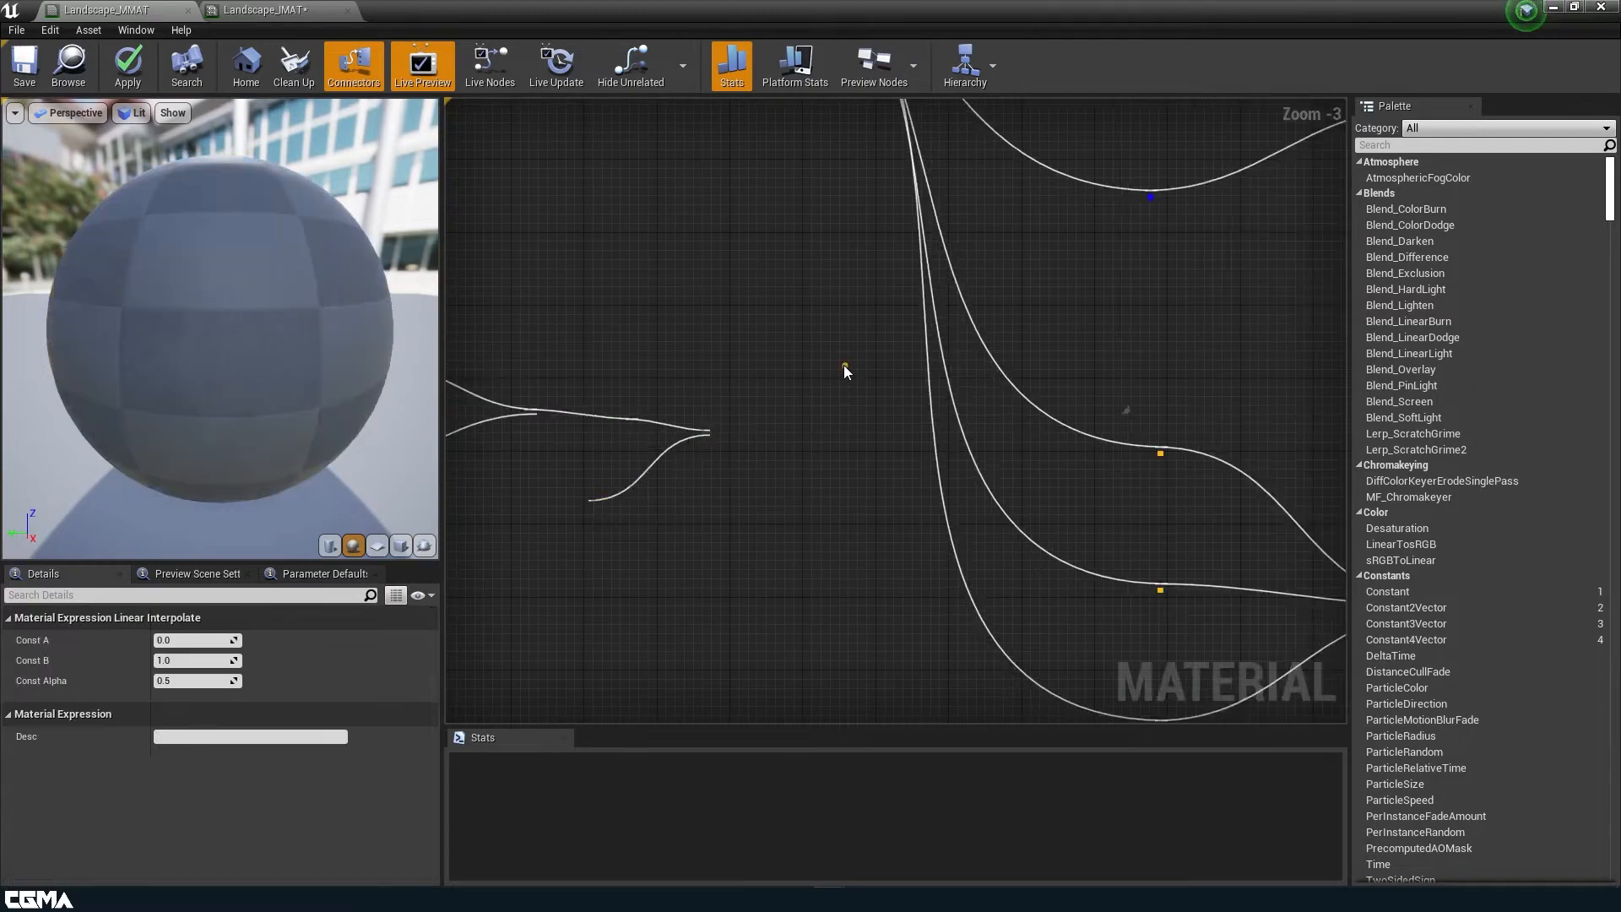
pyautogui.scroll(3, 844, 365)
pyautogui.moveTo(743, 431); pyautogui.dragTo(910, 384)
pyautogui.scroll(-8, 888, 414)
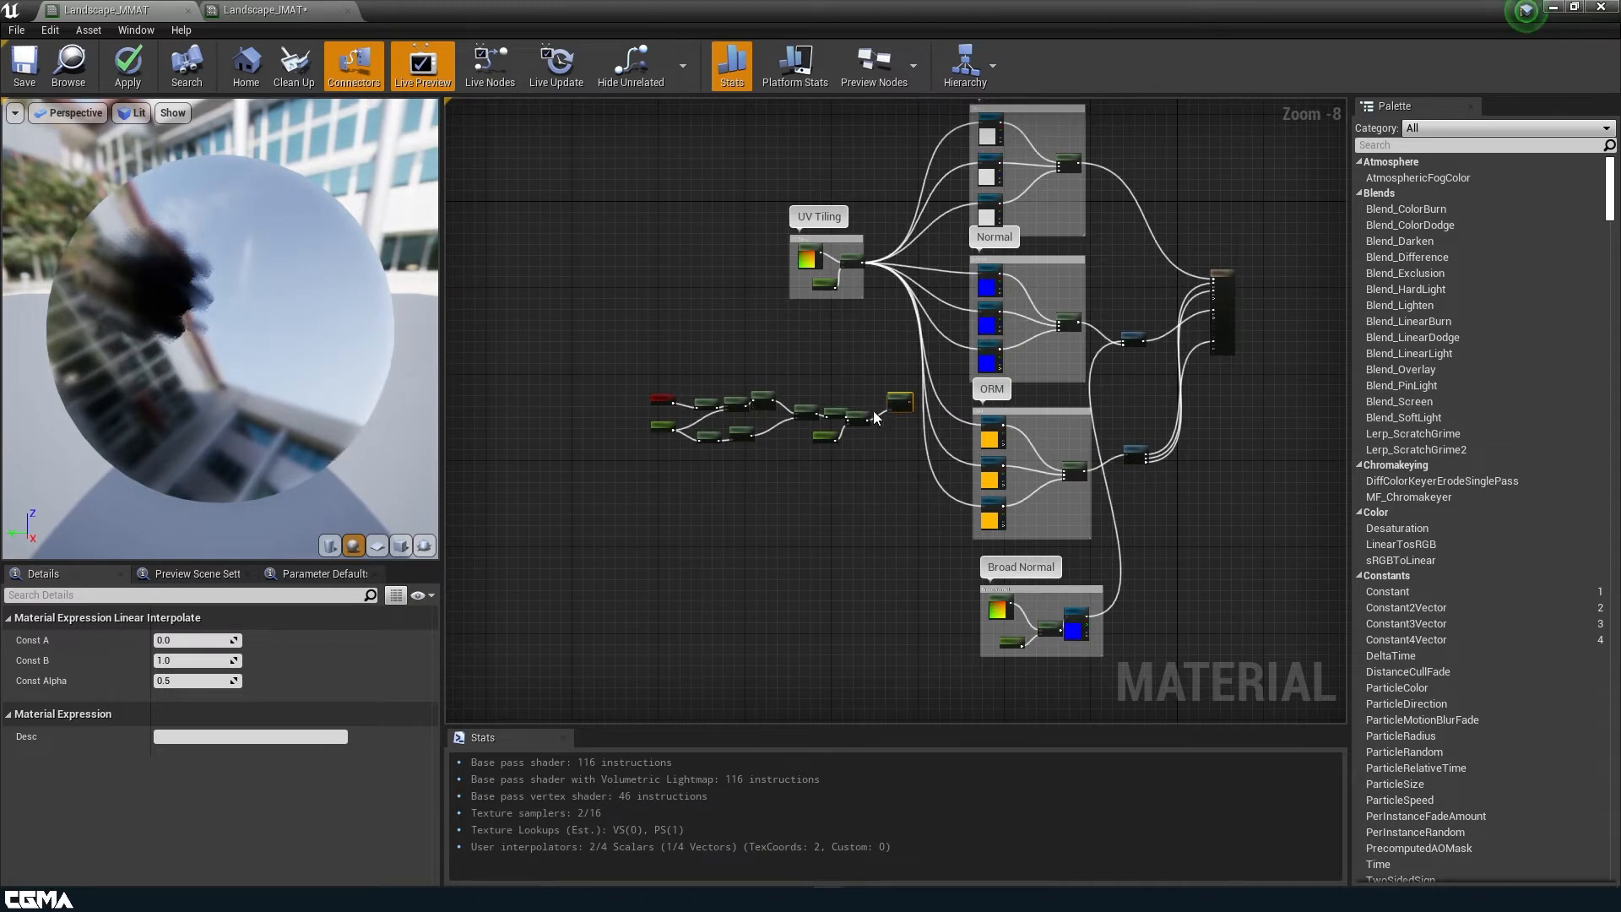
pyautogui.moveTo(903, 399); pyautogui.dragTo(1140, 192)
pyautogui.moveTo(1140, 192); pyautogui.dragTo(1090, 299, button='right')
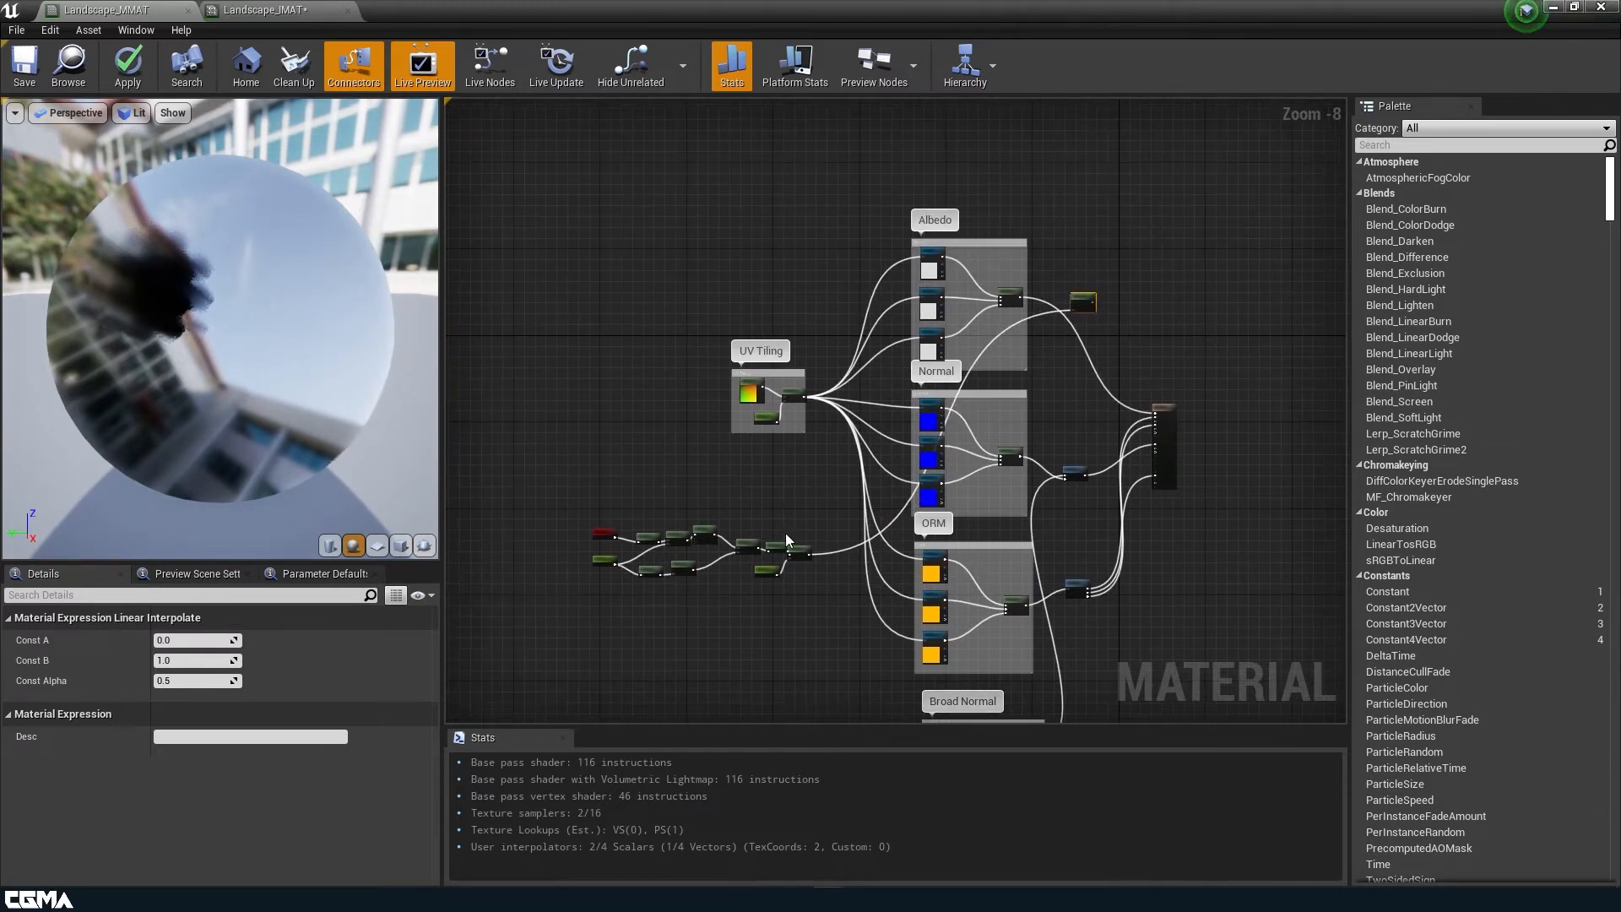
# - Wrap the whole slope mask node chain in a comment box titled Rock Slope
pyautogui.moveTo(565, 491); pyautogui.dragTo(830, 646)
pyautogui.press('c')
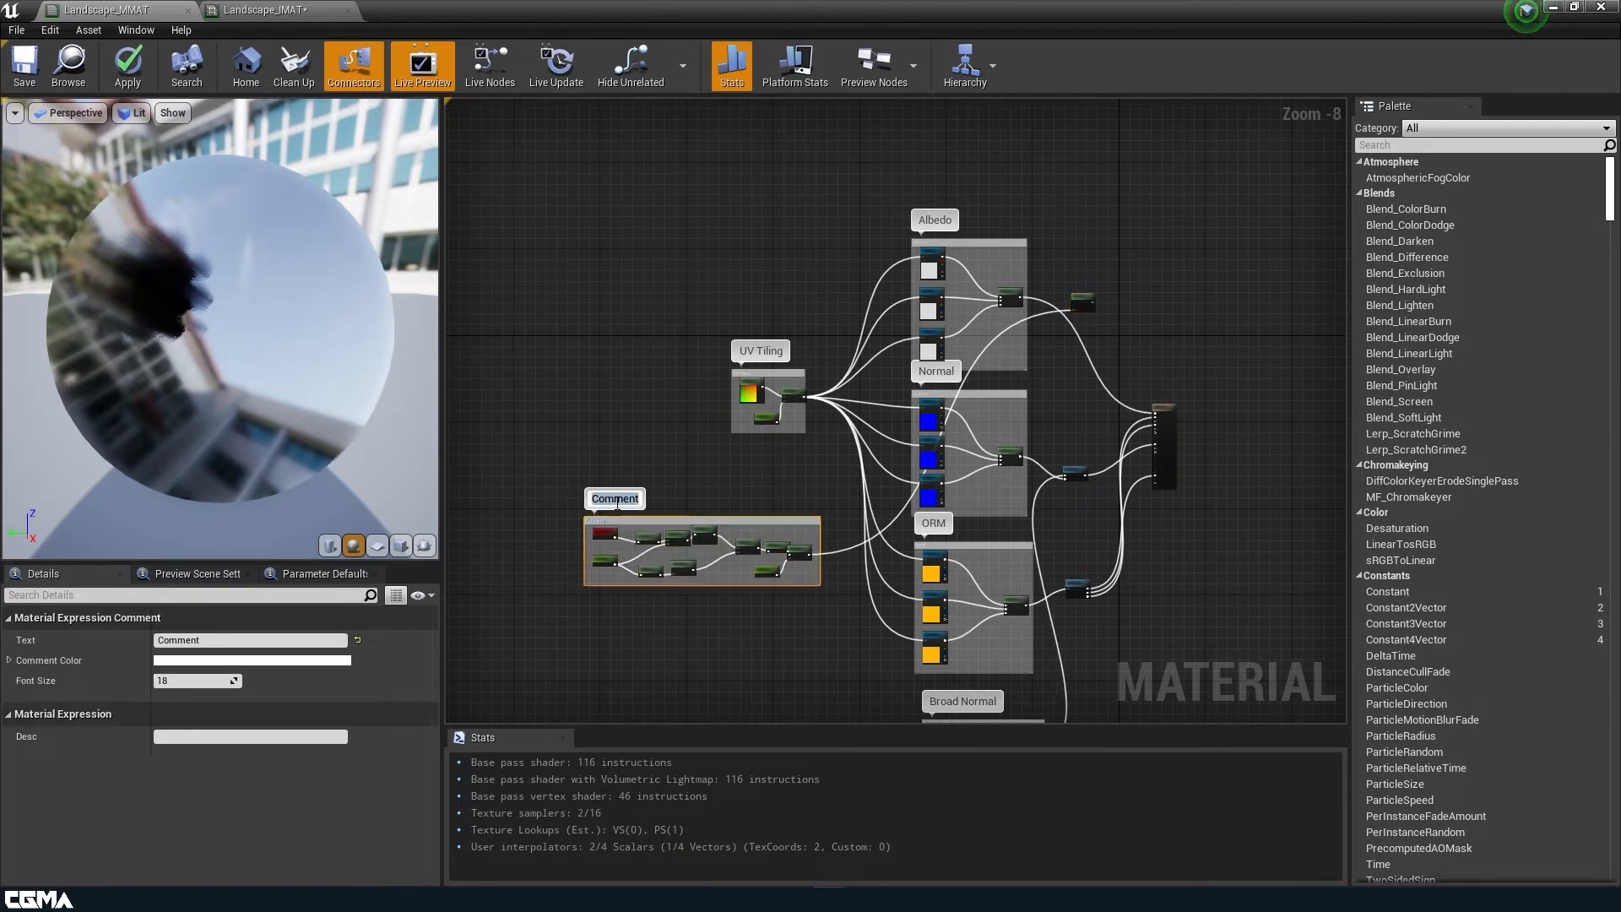
pyautogui.write('Rock Slope')
pyautogui.press('Return')
pyautogui.scroll(4, 1157, 290)
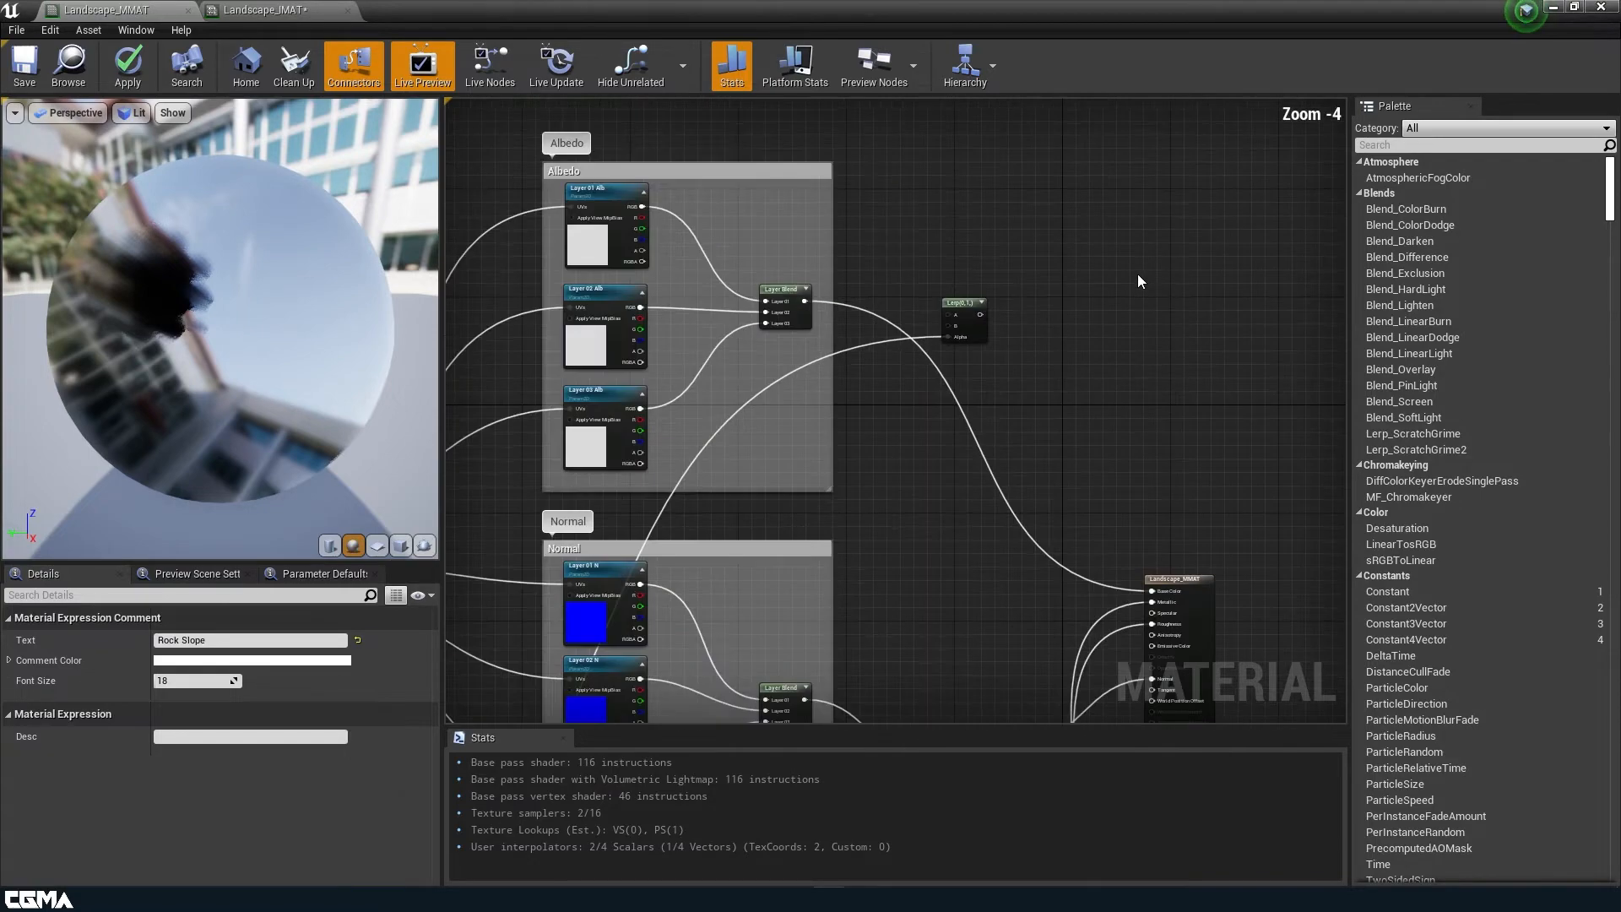
# - Add T_Rock_Basalt_D and T_Rock_Basalt_N to the material graph as separate Texture Sample nodes above the albedo Lerp
pyautogui.moveTo(1000, 5); pyautogui.dragTo(954, 87)
pyautogui.scroll(-2, 638, 788)
pyautogui.scroll(-2, 637, 788)
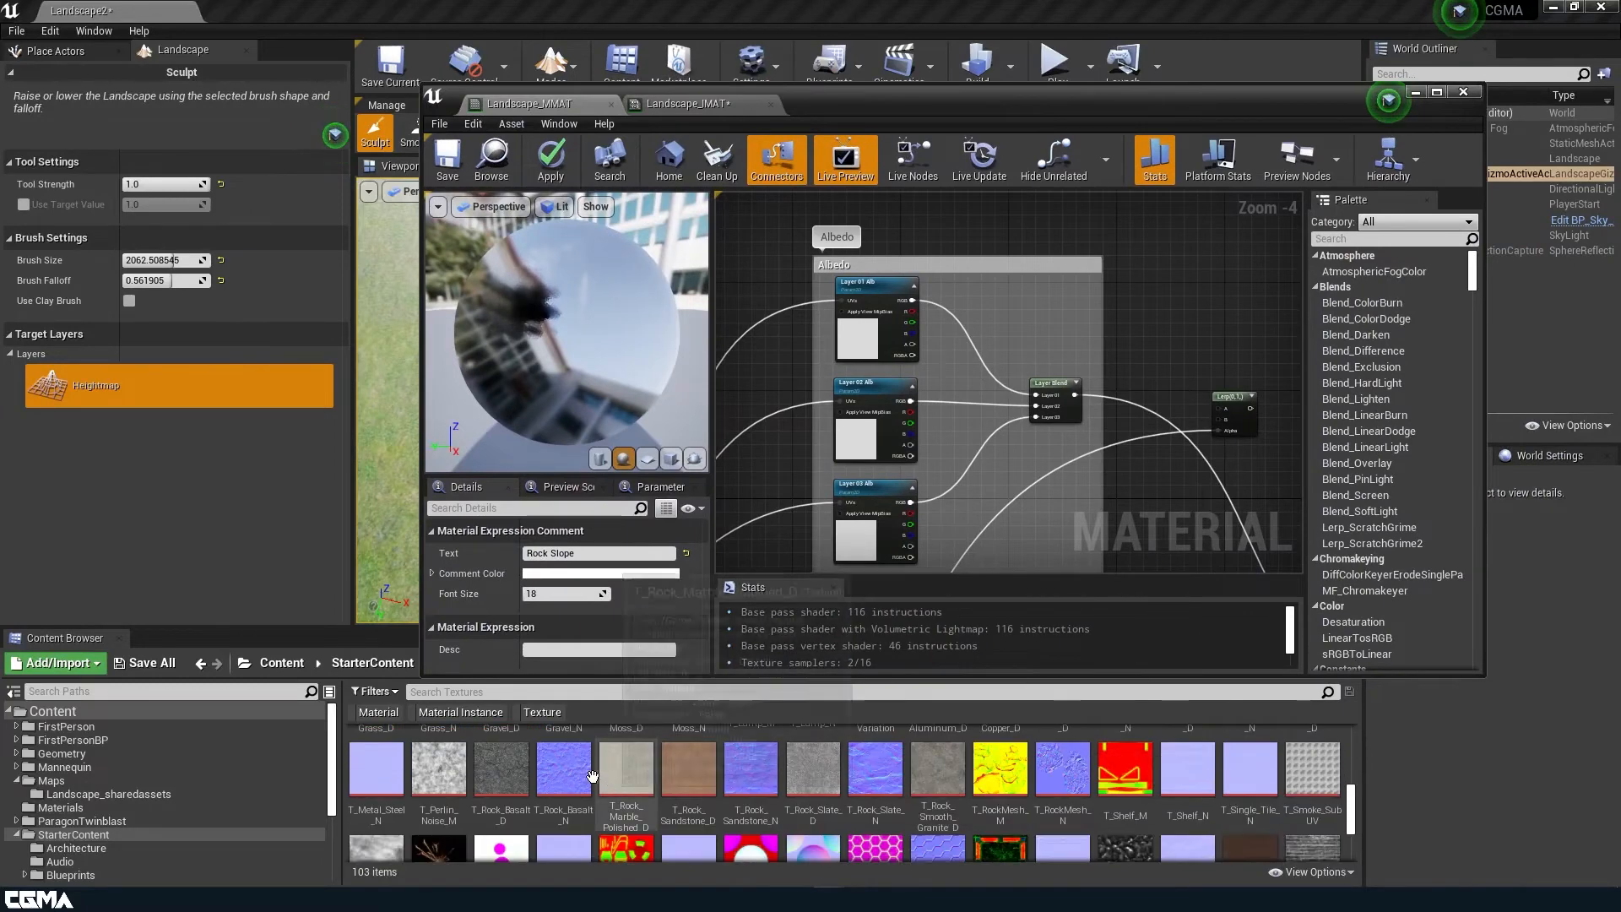
pyautogui.click(512, 773)
pyautogui.keyDown('ctrl'); pyautogui.click(576, 773); pyautogui.keyUp('ctrl')
pyautogui.moveTo(519, 781); pyautogui.dragTo(1167, 280)
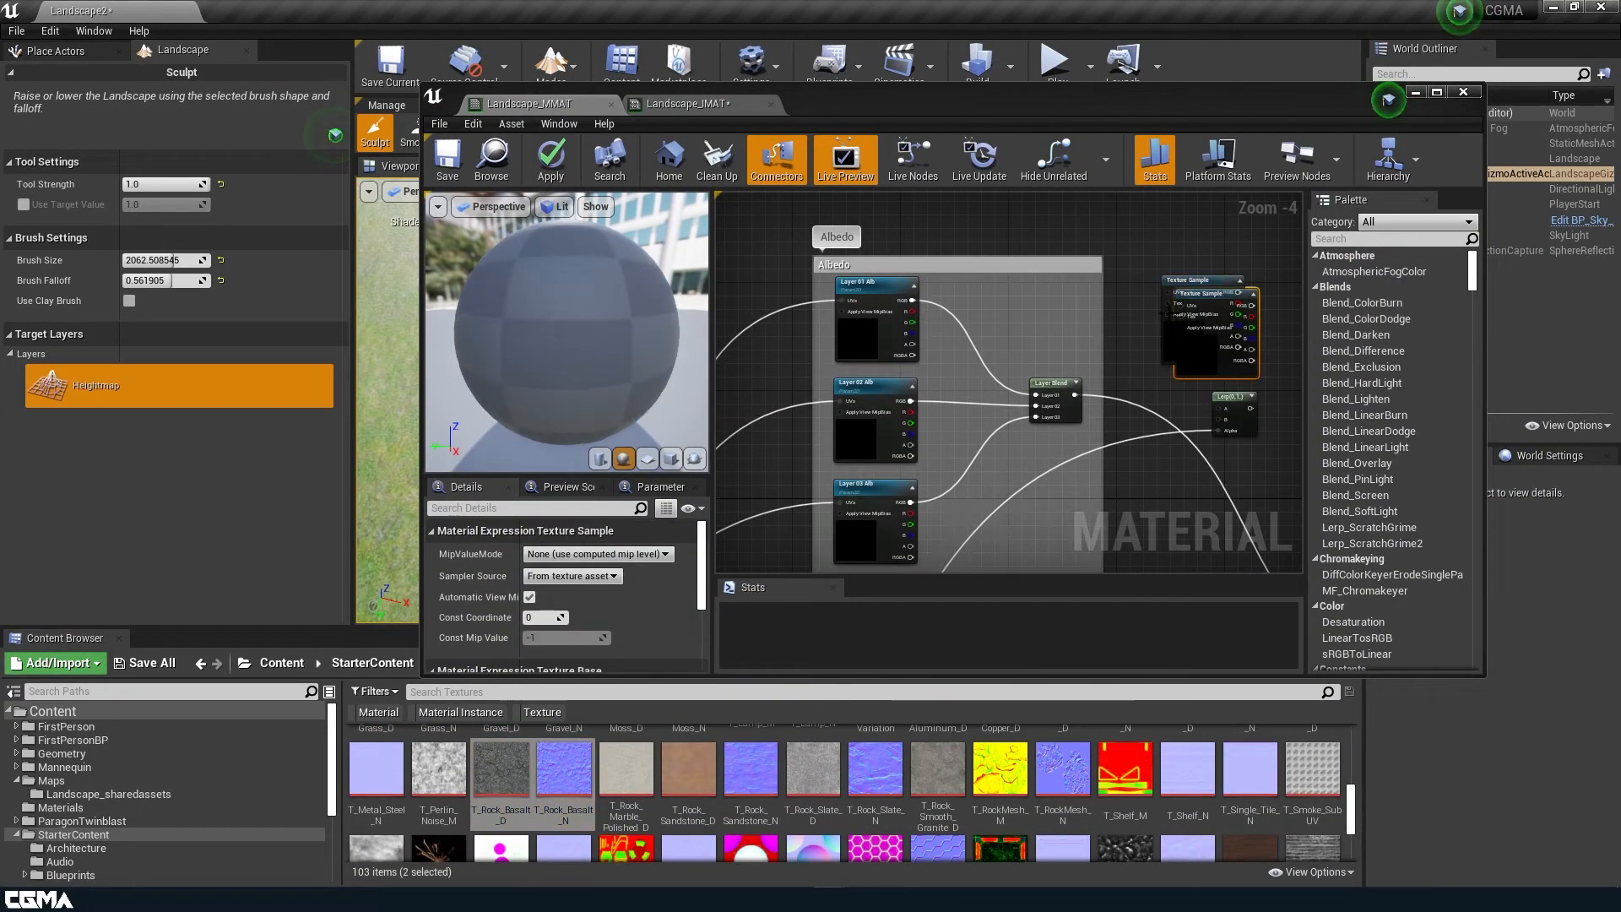
pyautogui.click(1436, 92)
pyautogui.moveTo(952, 268); pyautogui.dragTo(1159, 263)
pyautogui.scroll(3, 1034, 274)
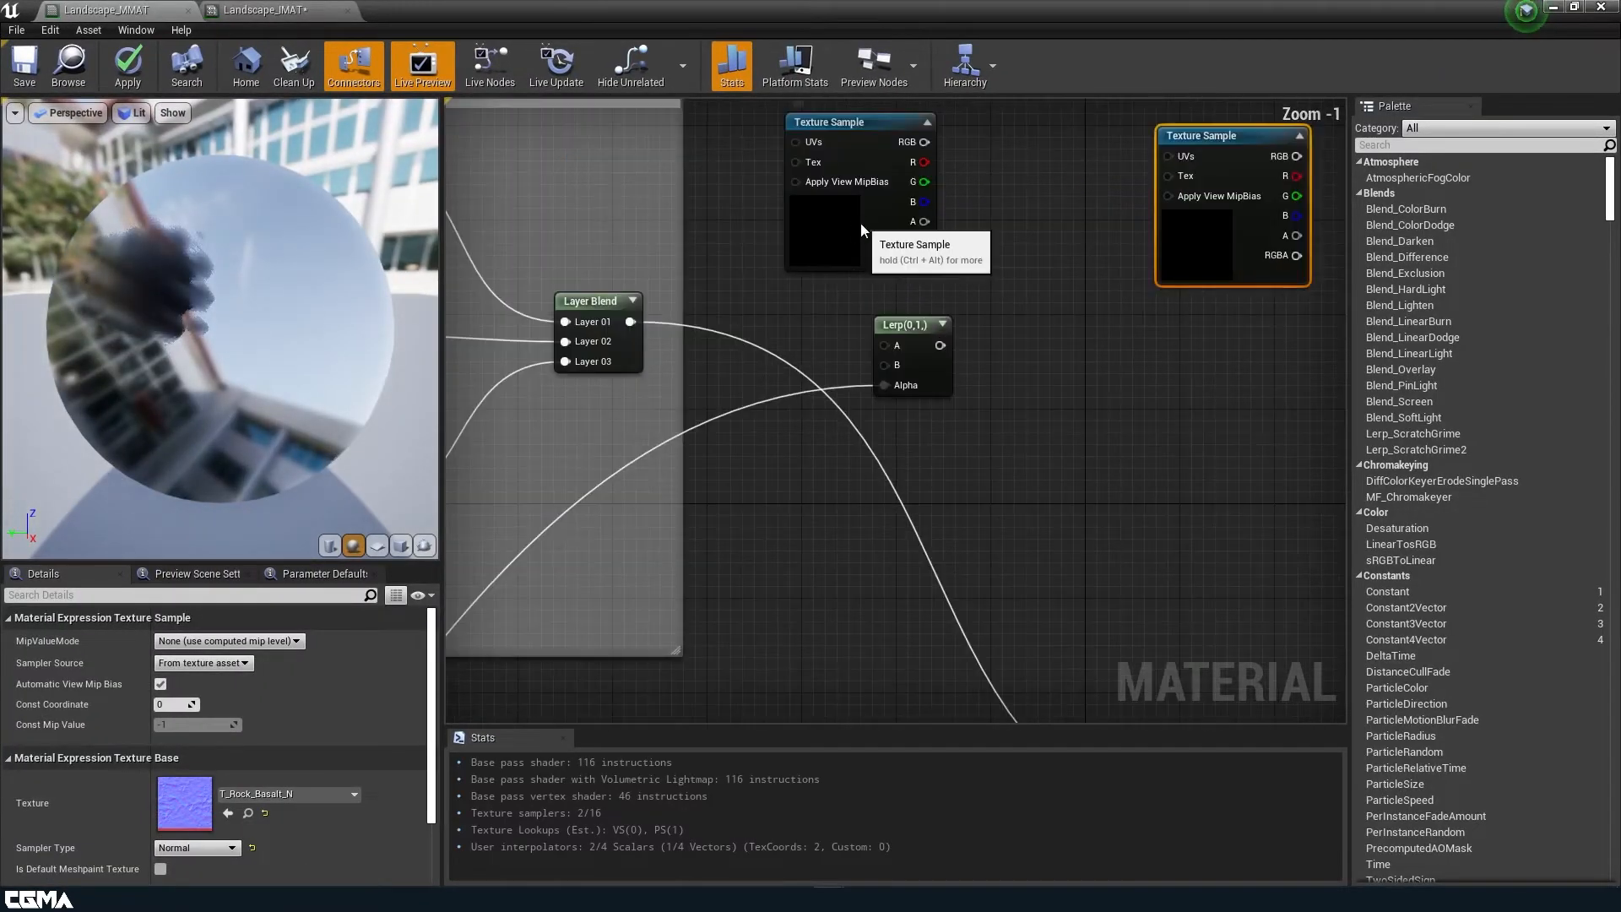
# - Wire the albedo Layer Blend into the Lerp's A, T_Rock_Basalt_D's RGB into B, and the Lerp output into Base Color
pyautogui.click(863, 225)
pyautogui.moveTo(925, 142); pyautogui.dragTo(885, 368)
pyautogui.moveTo(885, 370); pyautogui.dragTo(890, 503, button='right')
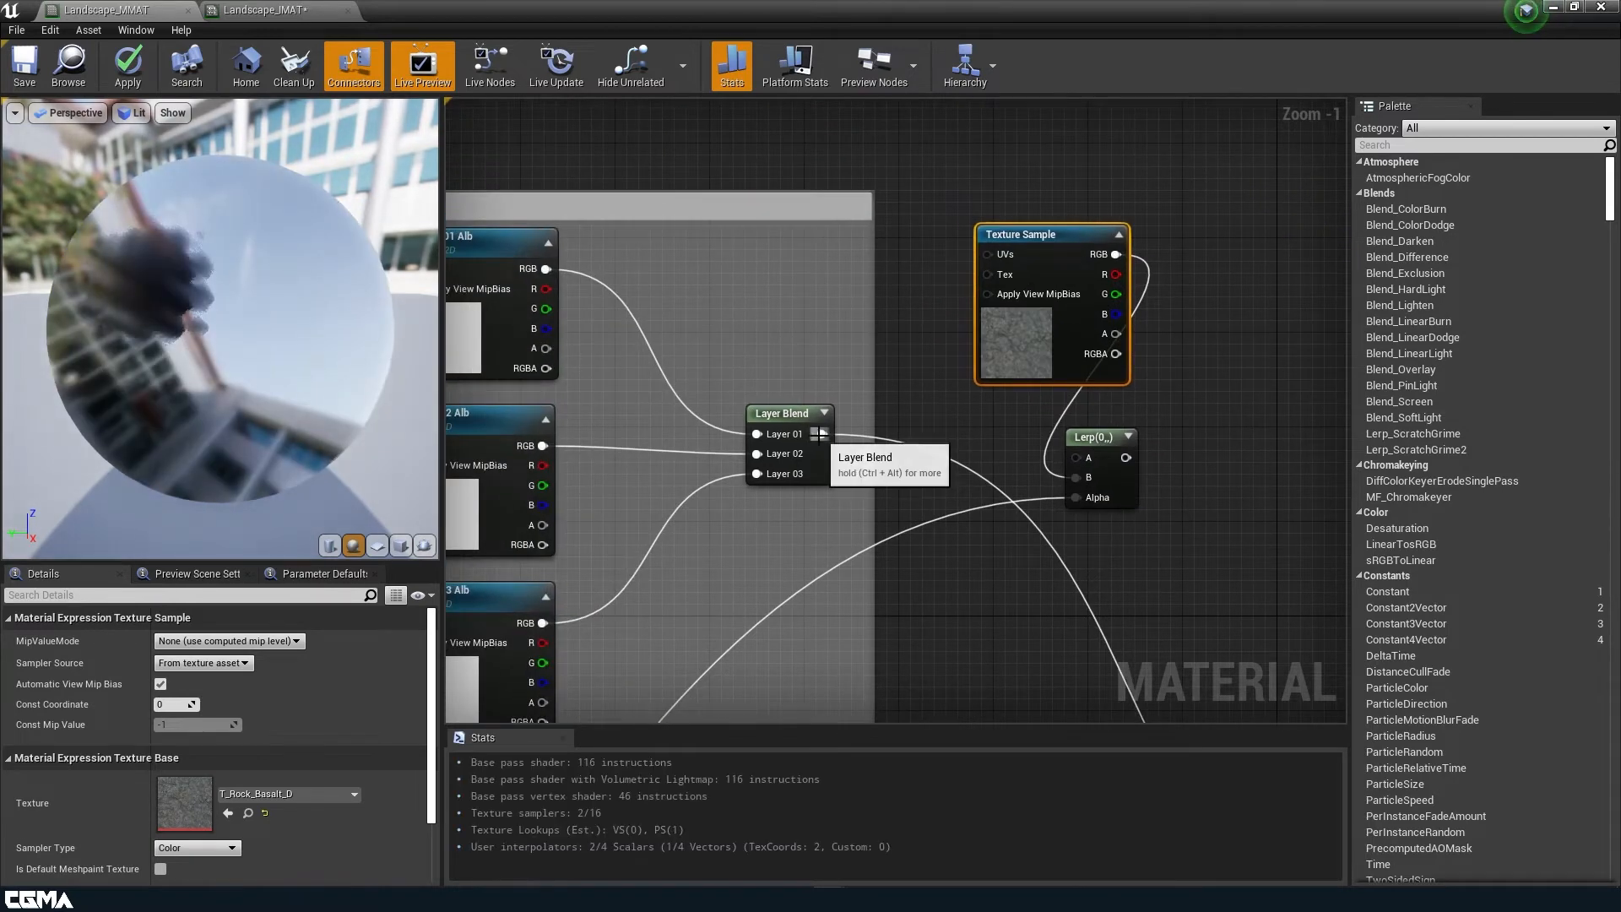
pyautogui.moveTo(822, 434); pyautogui.dragTo(1070, 456)
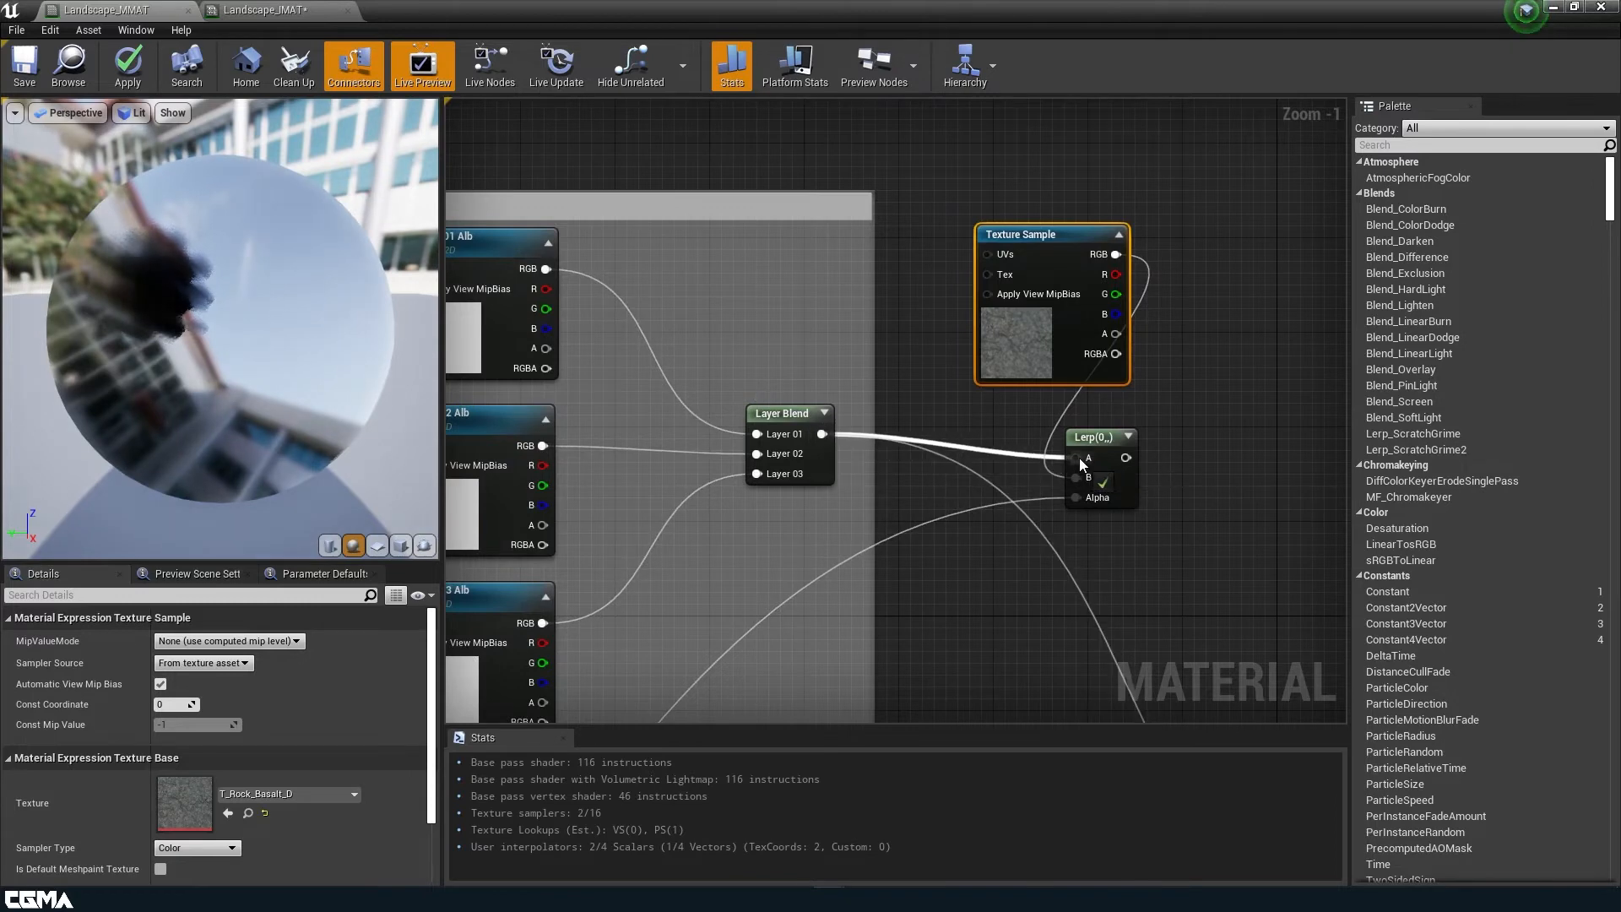
pyautogui.moveTo(1207, 536); pyautogui.dragTo(767, 177, button='right')
pyautogui.moveTo(751, 181); pyautogui.dragTo(1059, 666)
pyautogui.scroll(-2, 909, 425)
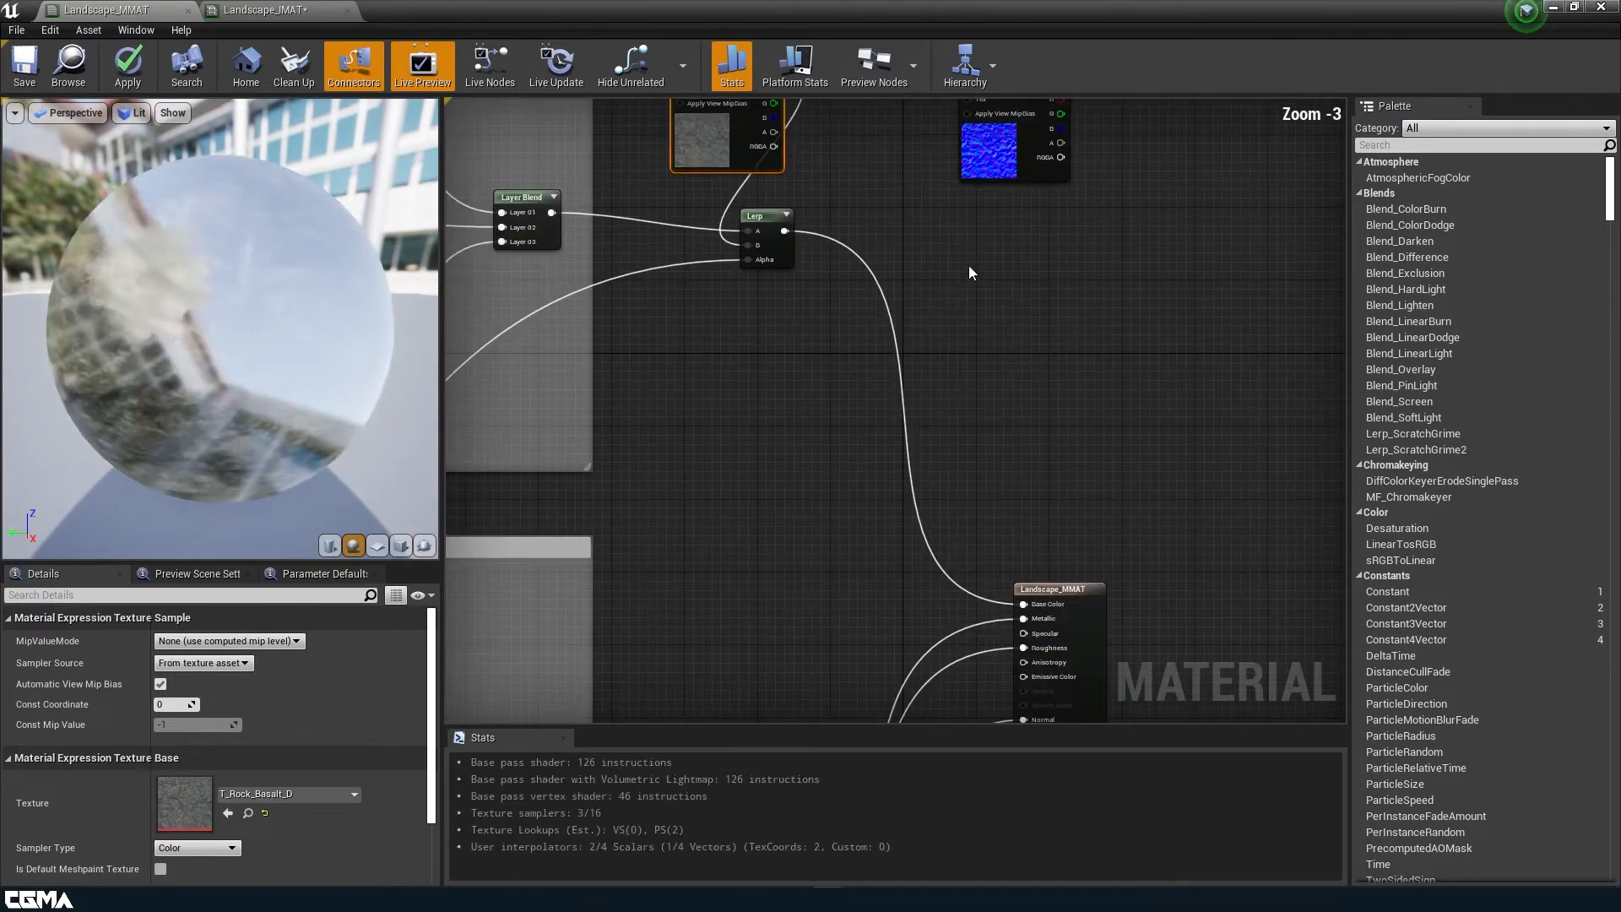
# - Place the T_Rock_Basalt_N sample beside the Normal group and shift the BlendAngleCorrectedNormals node closer to its Layer Blend
pyautogui.click(945, 223)
pyautogui.moveTo(946, 224); pyautogui.dragTo(741, 688)
pyautogui.moveTo(741, 688); pyautogui.dragTo(889, 249, button='right')
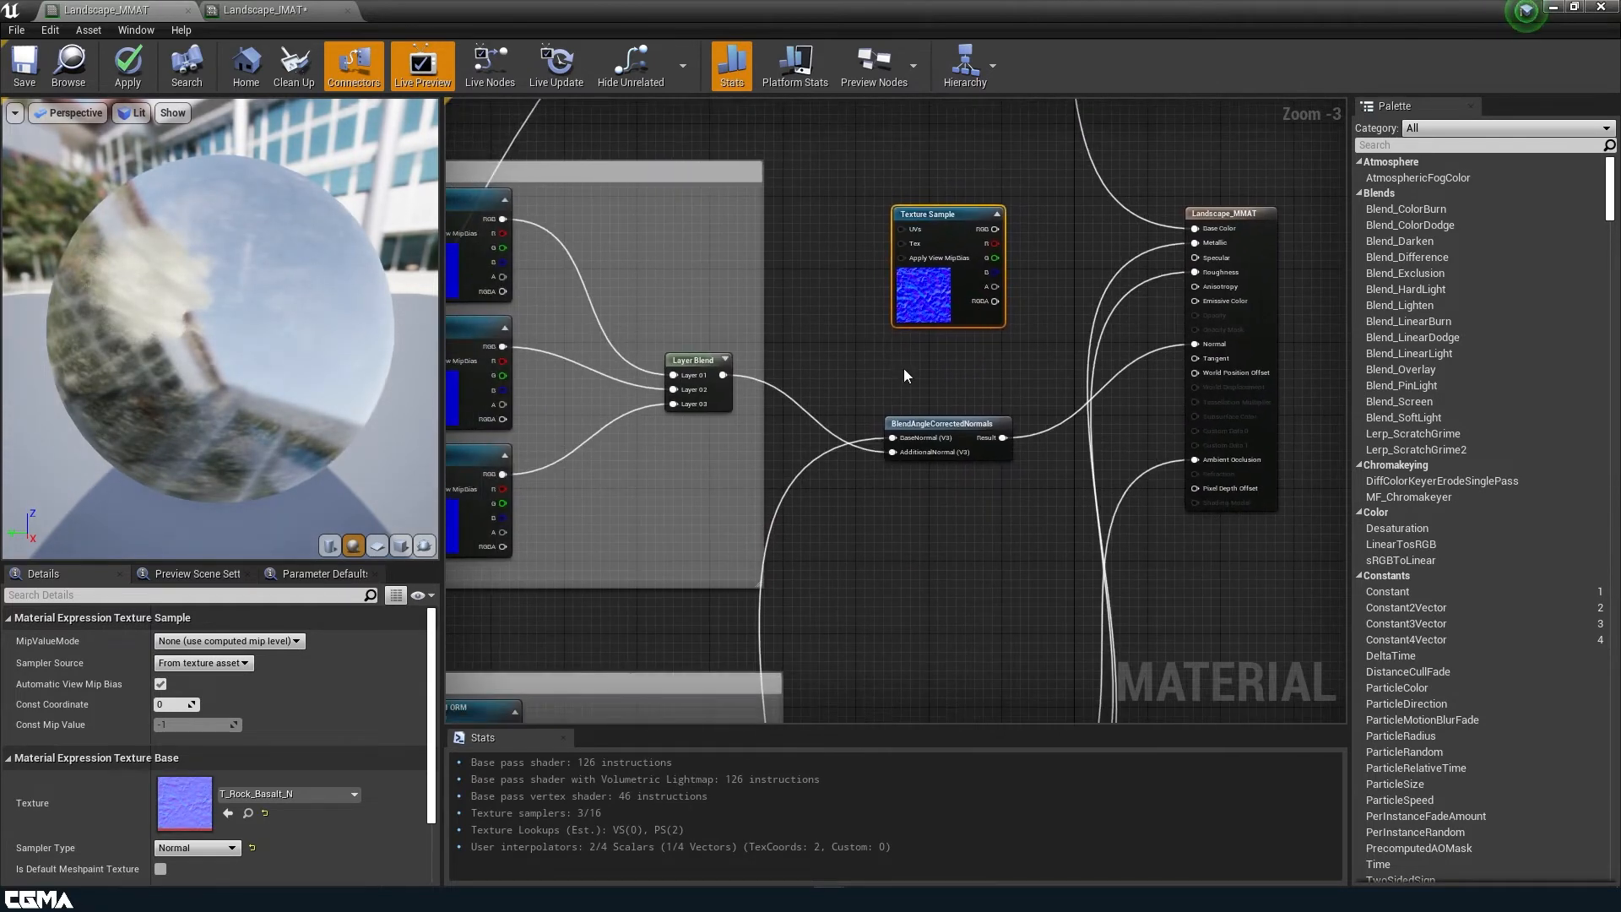
pyautogui.moveTo(939, 424); pyautogui.dragTo(903, 407)
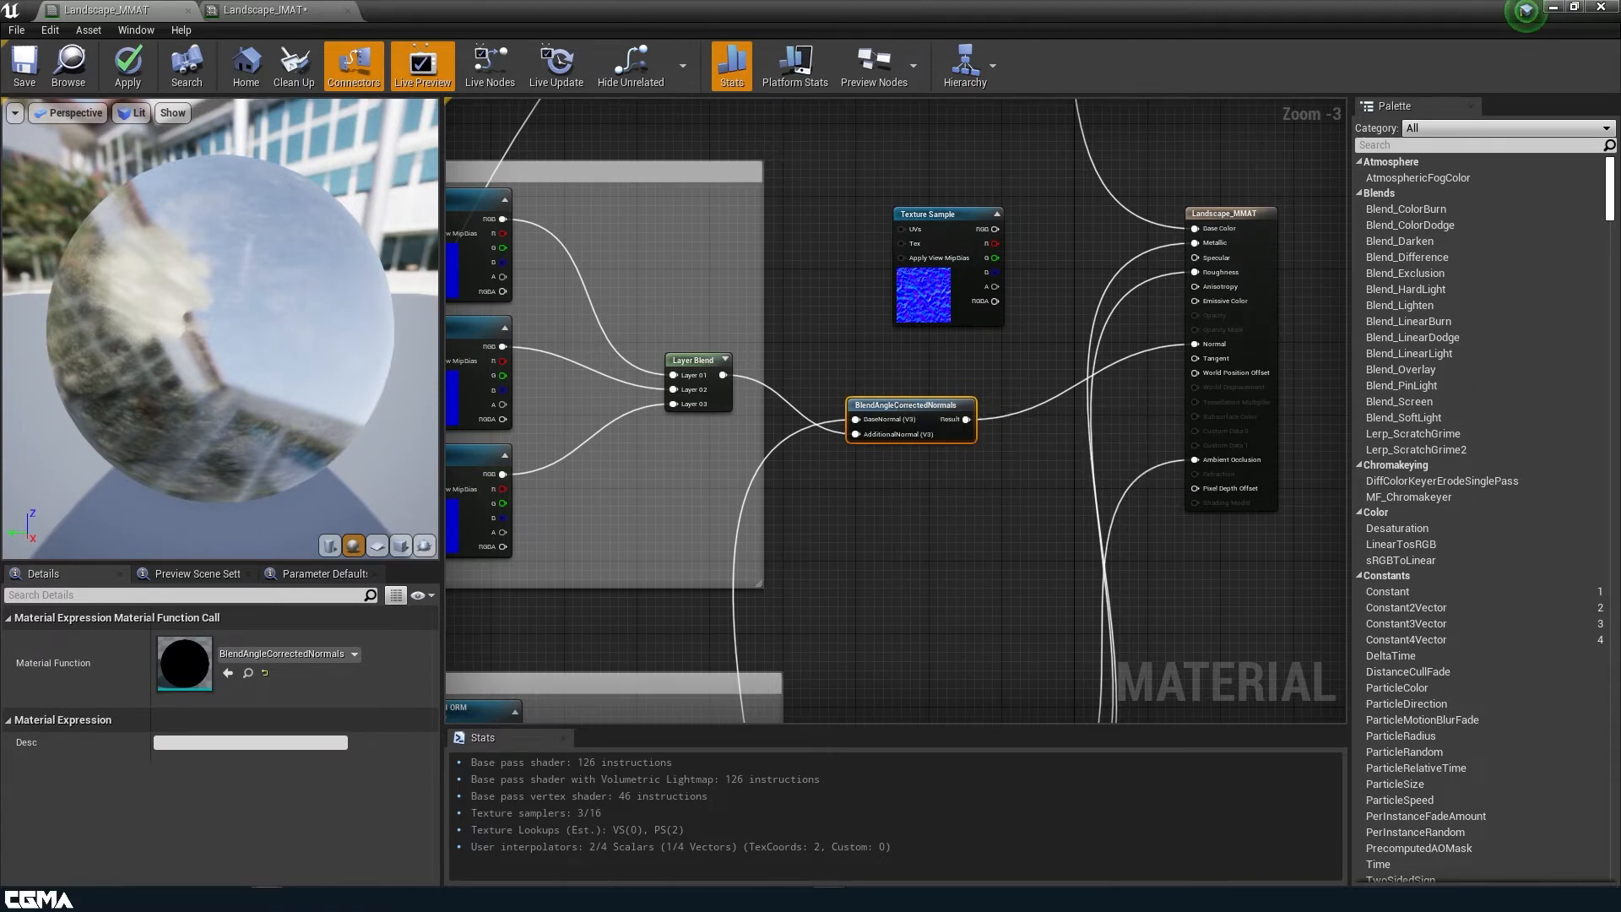
# - Quit Discord, which is running in the background
pyautogui.click(1407, 898)
pyautogui.rightClick(1419, 840)
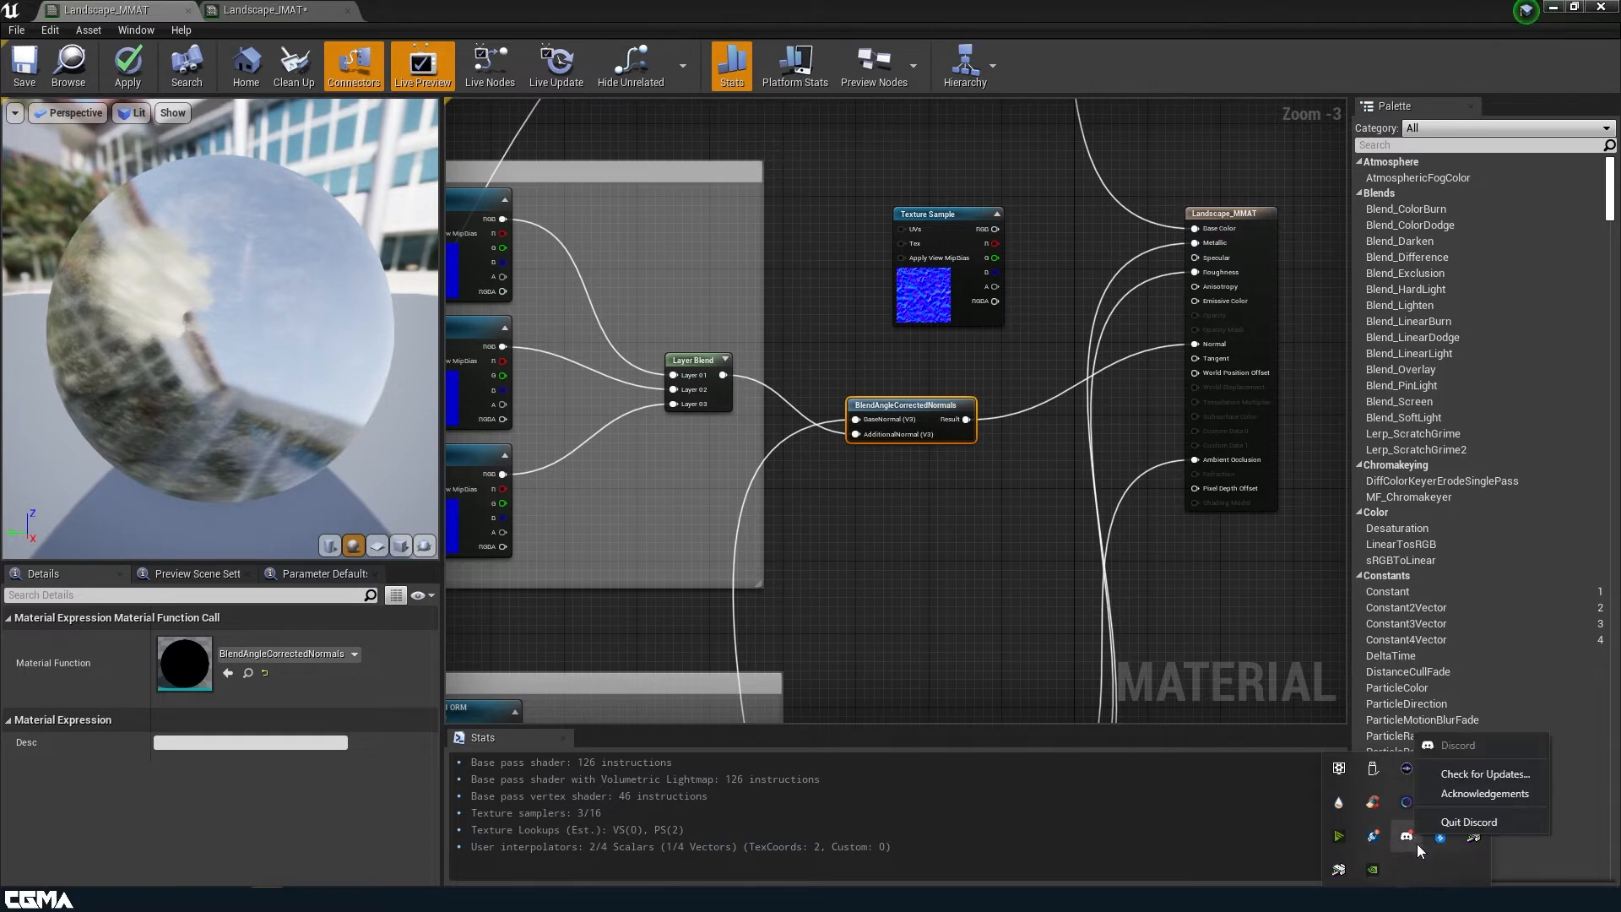
pyautogui.click(1446, 818)
# - Add a second Lerp node beside BlendAngleCorrectedNormals and feed the Rock Slope Power output into its Alpha
pyautogui.moveTo(967, 325); pyautogui.dragTo(1109, 284, button='right')
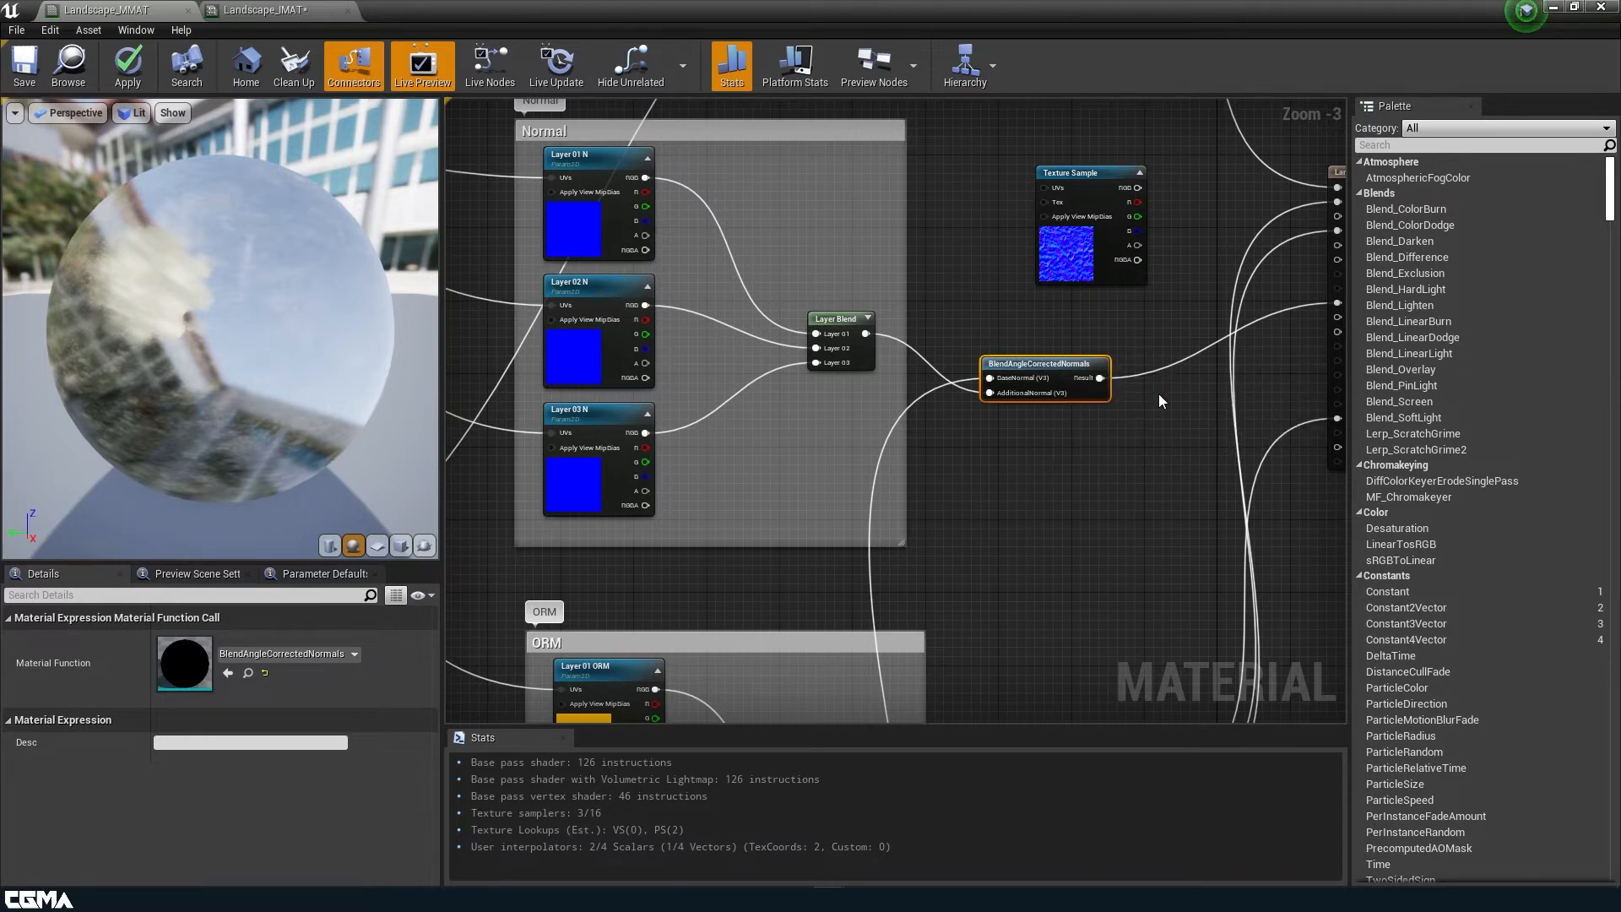
pyautogui.scroll(-2, 1006, 452)
pyautogui.moveTo(997, 463); pyautogui.dragTo(1105, 409, button='right')
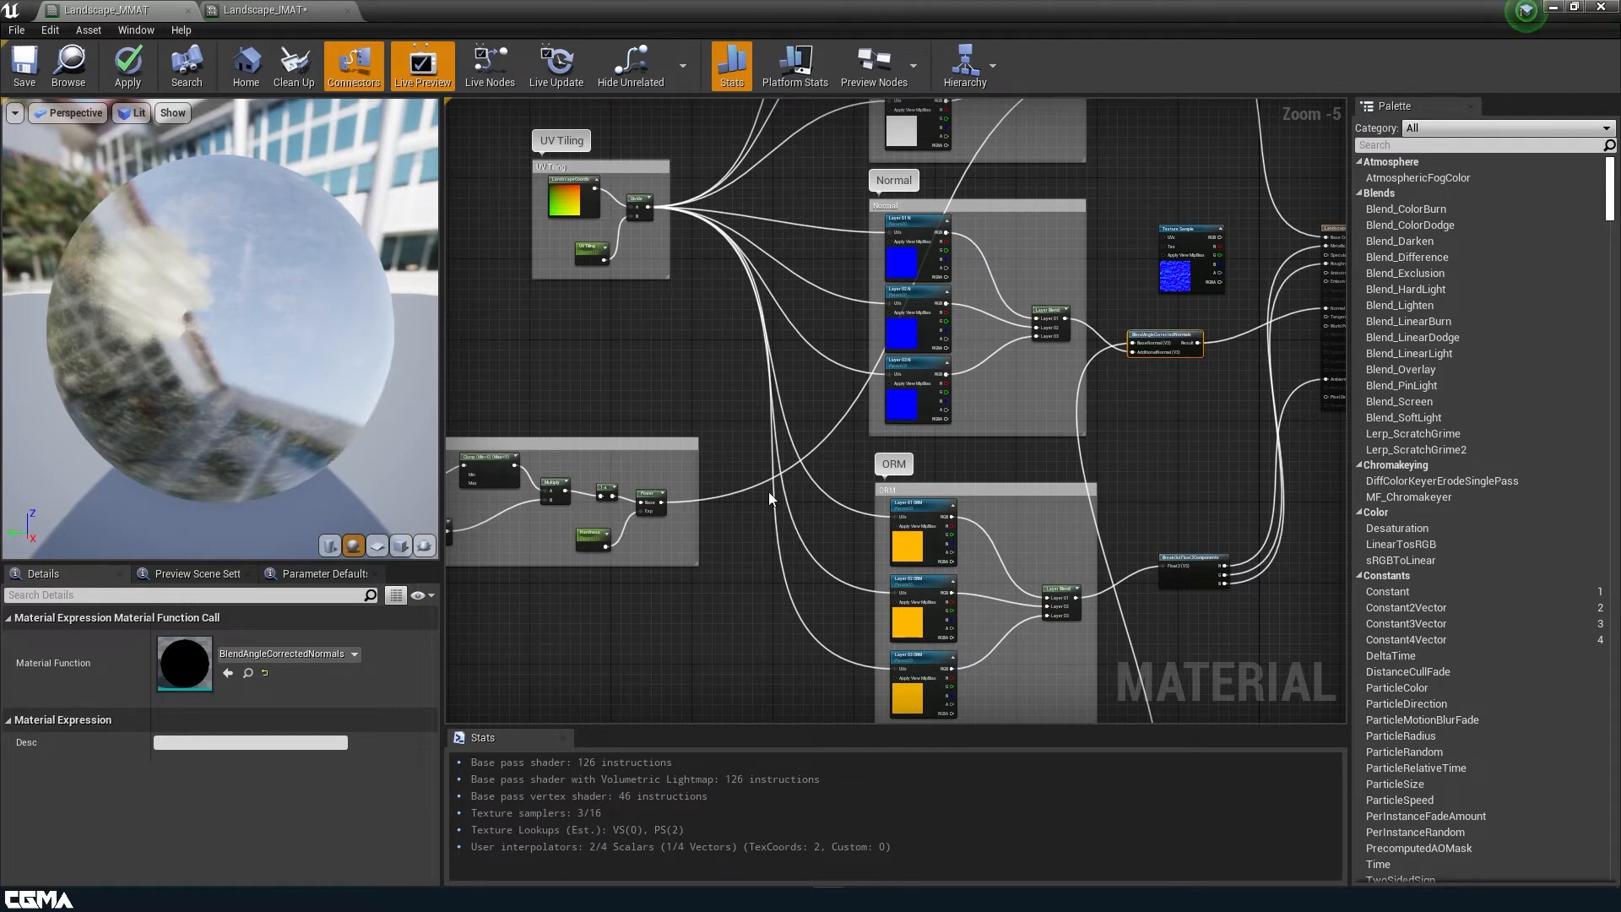
pyautogui.moveTo(715, 535); pyautogui.dragTo(729, 484, button='right')
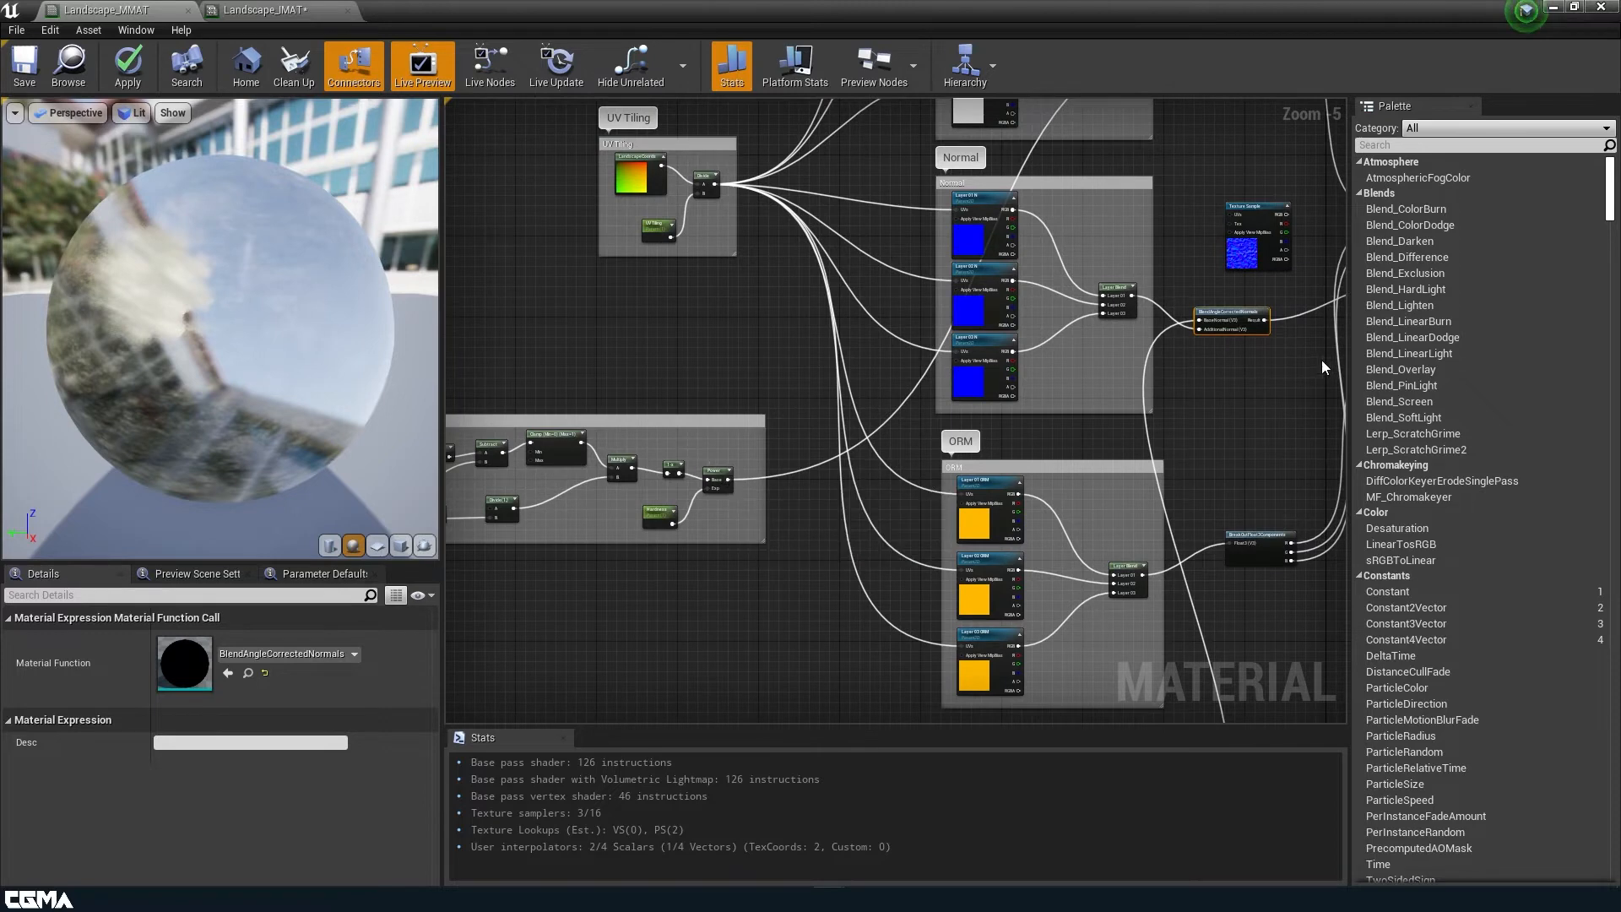
pyautogui.moveTo(1321, 361); pyautogui.dragTo(1154, 390, button='right')
pyautogui.click(1125, 389)
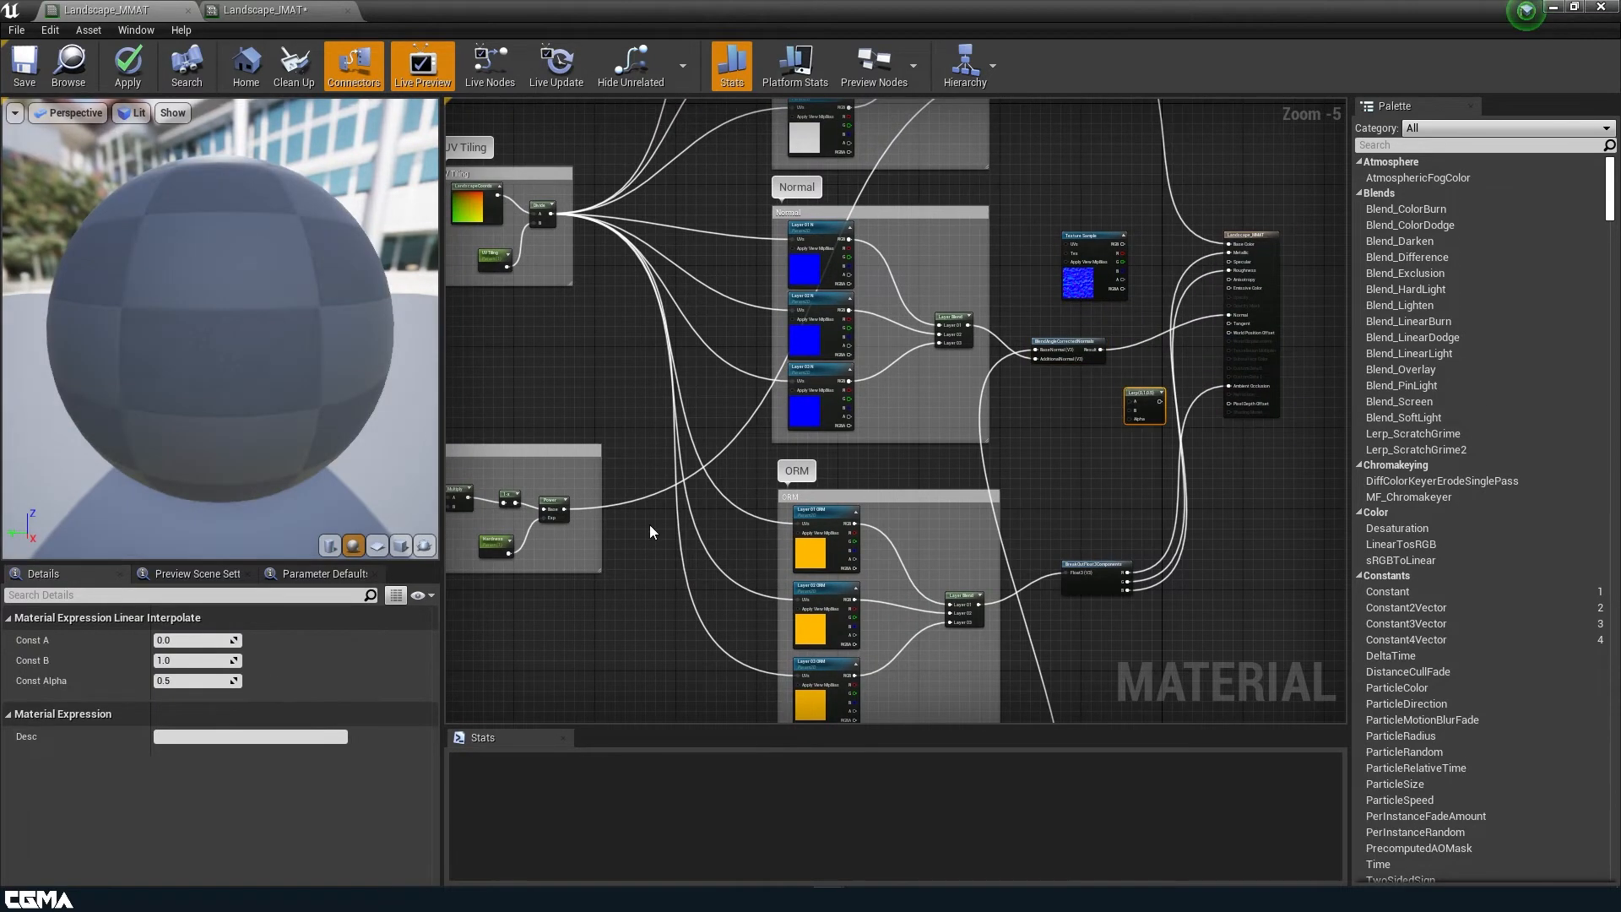
pyautogui.moveTo(564, 509); pyautogui.dragTo(1116, 418)
# - Wire BlendAngleCorrectedNormals into the new Lerp's A, T_Rock_Basalt_N's RGB into B, and the Lerp output into the material's Normal
pyautogui.moveTo(1117, 418); pyautogui.dragTo(937, 476, button='right')
pyautogui.scroll(3, 937, 476)
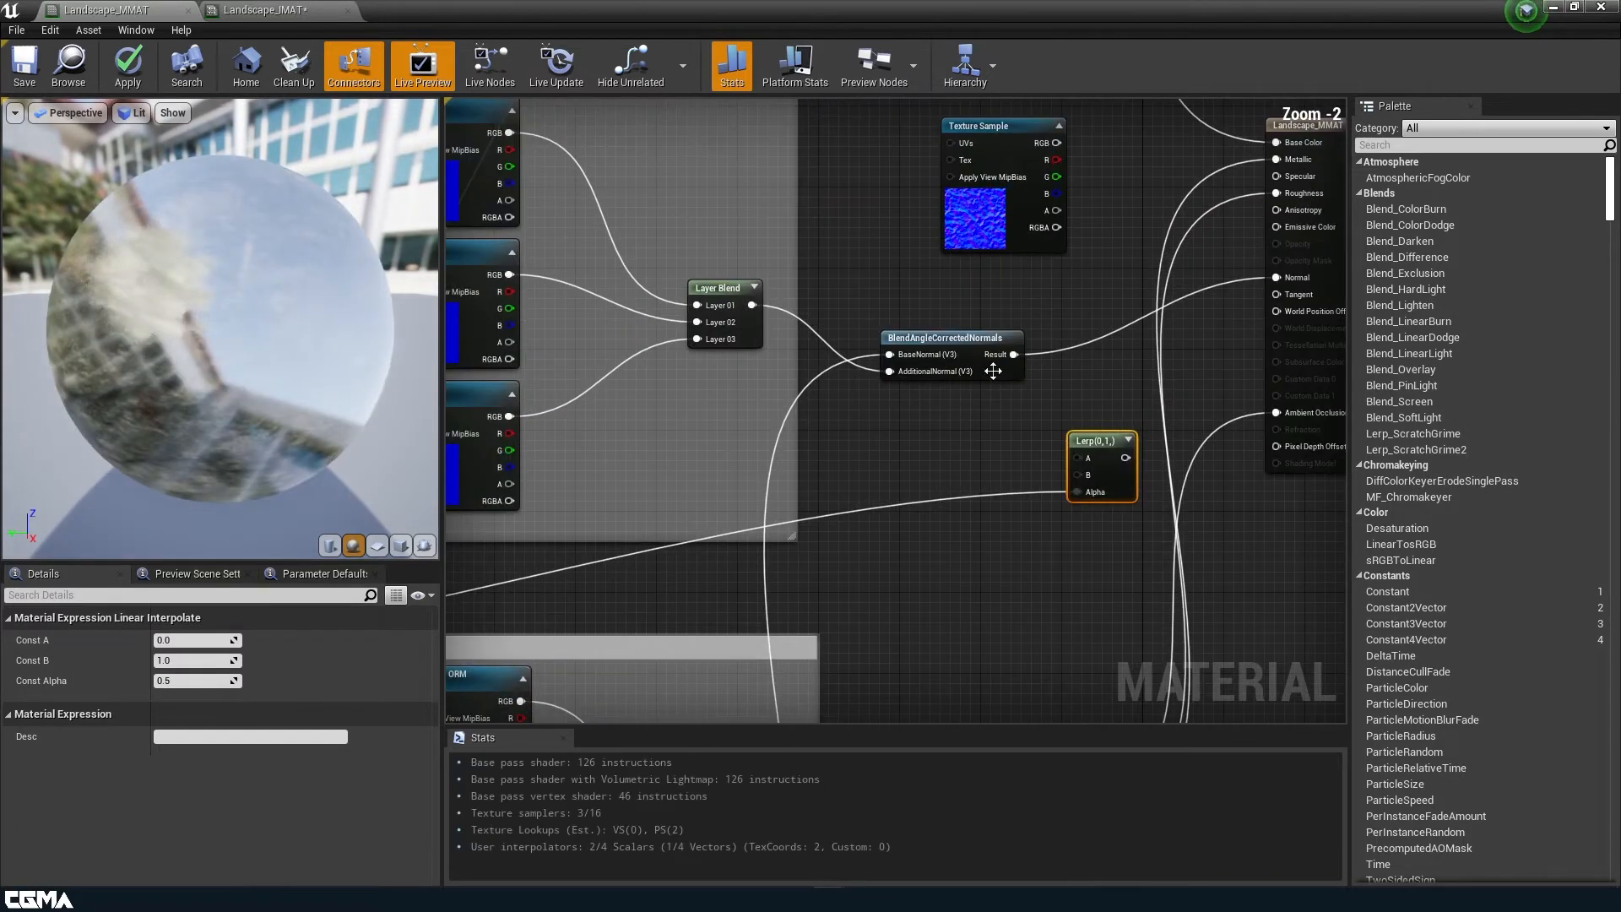
pyautogui.moveTo(1014, 354); pyautogui.dragTo(1077, 458)
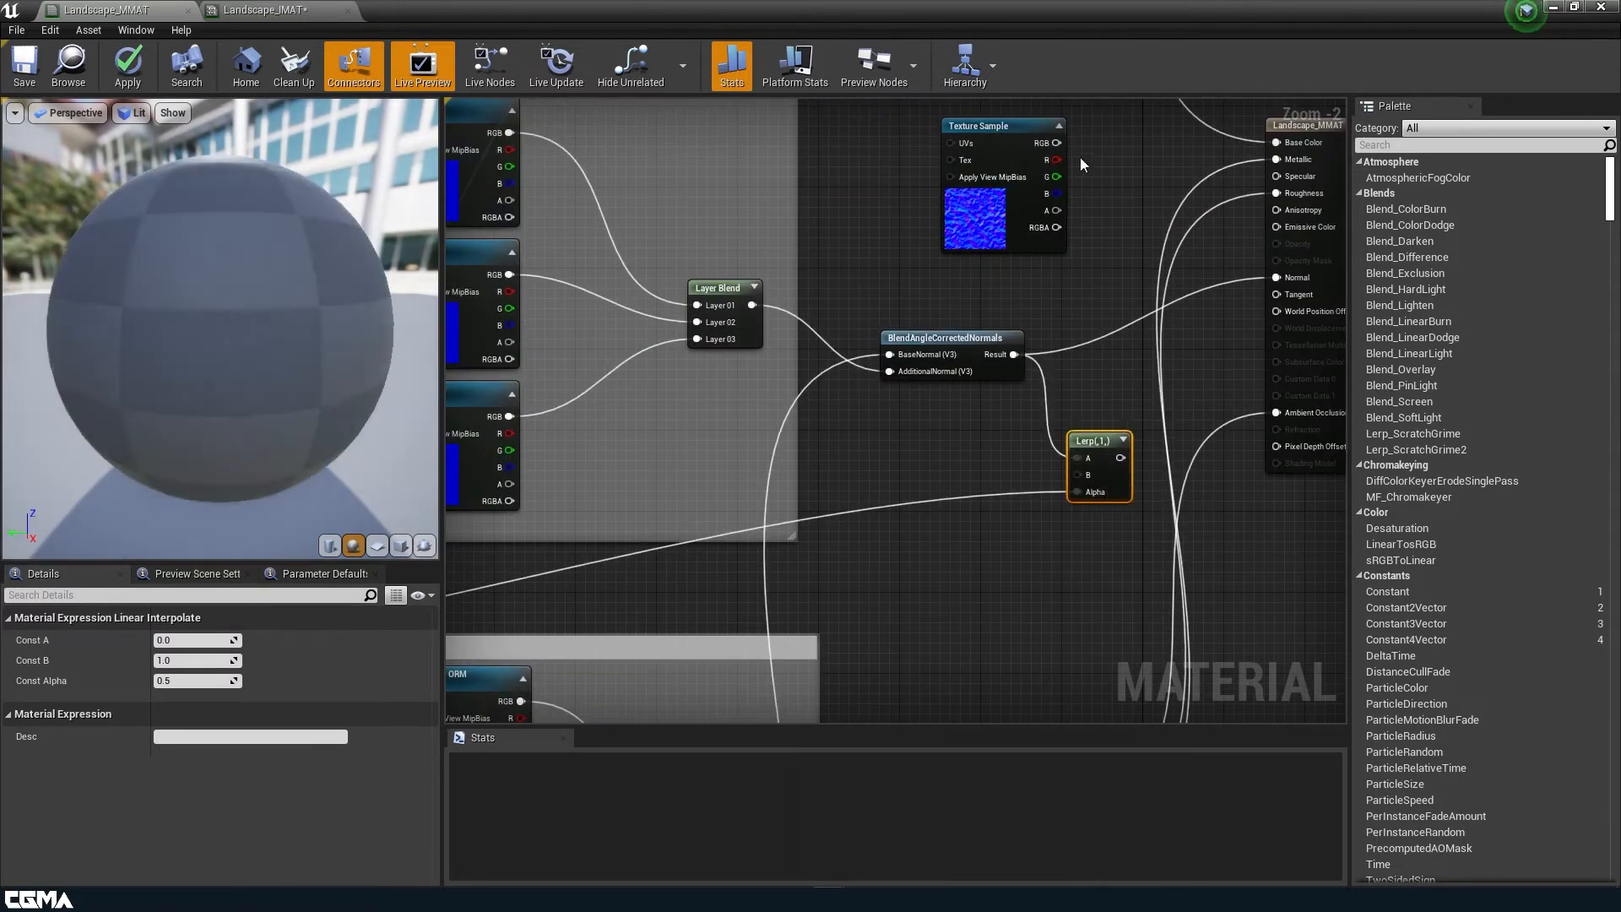
pyautogui.moveTo(1057, 143); pyautogui.dragTo(1078, 475)
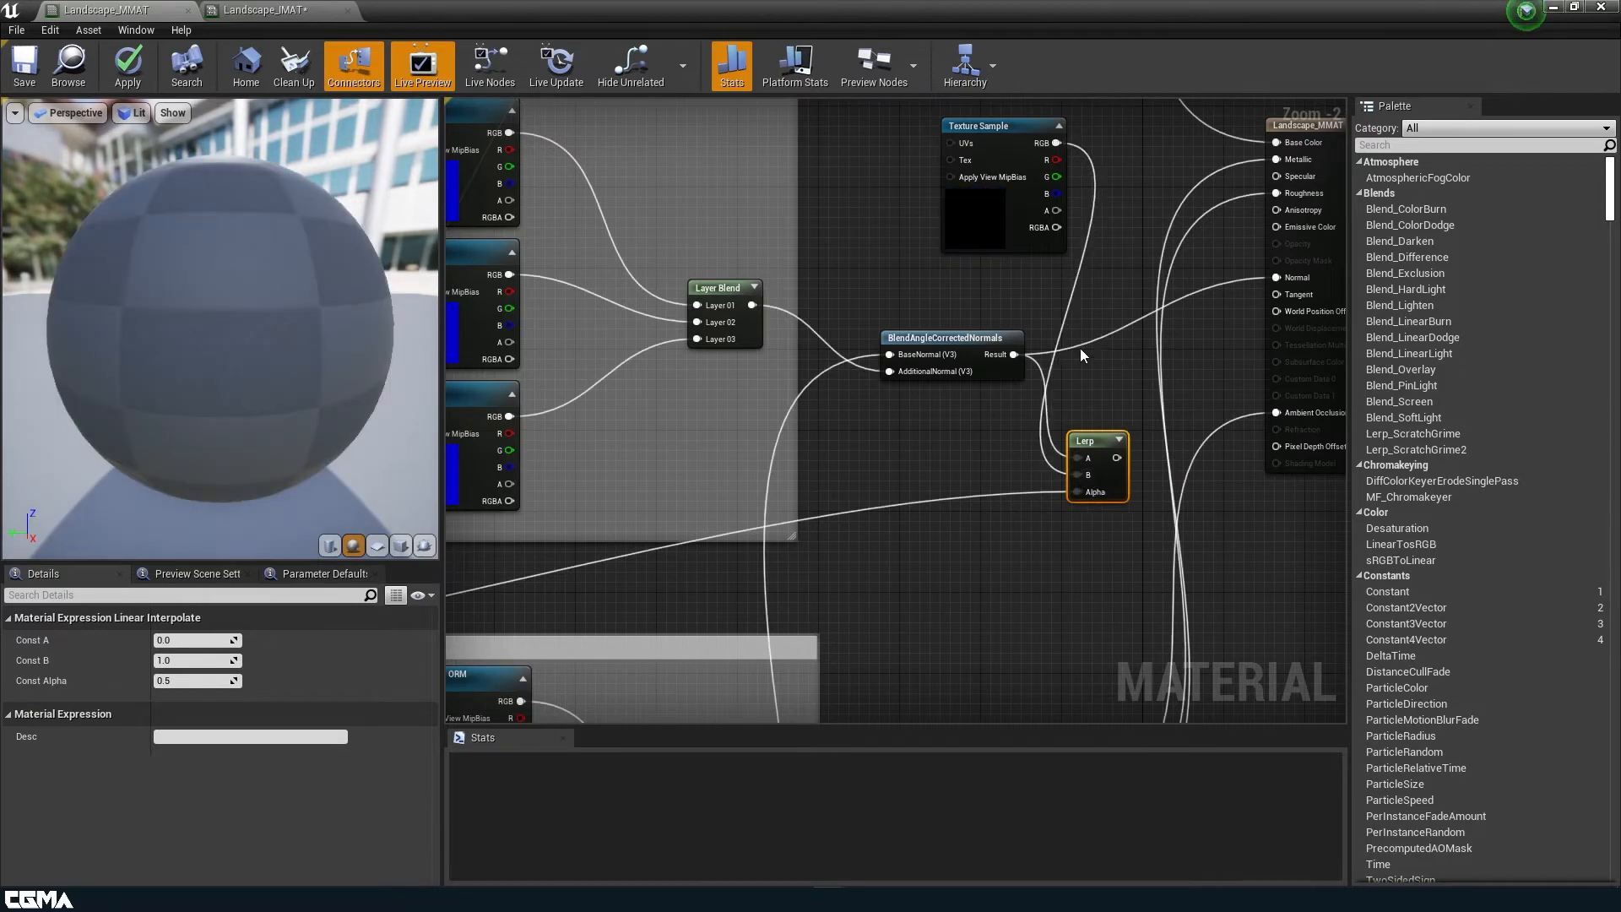
pyautogui.moveTo(1101, 340); pyautogui.dragTo(889, 414, button='right')
pyautogui.moveTo(906, 533); pyautogui.dragTo(954, 412)
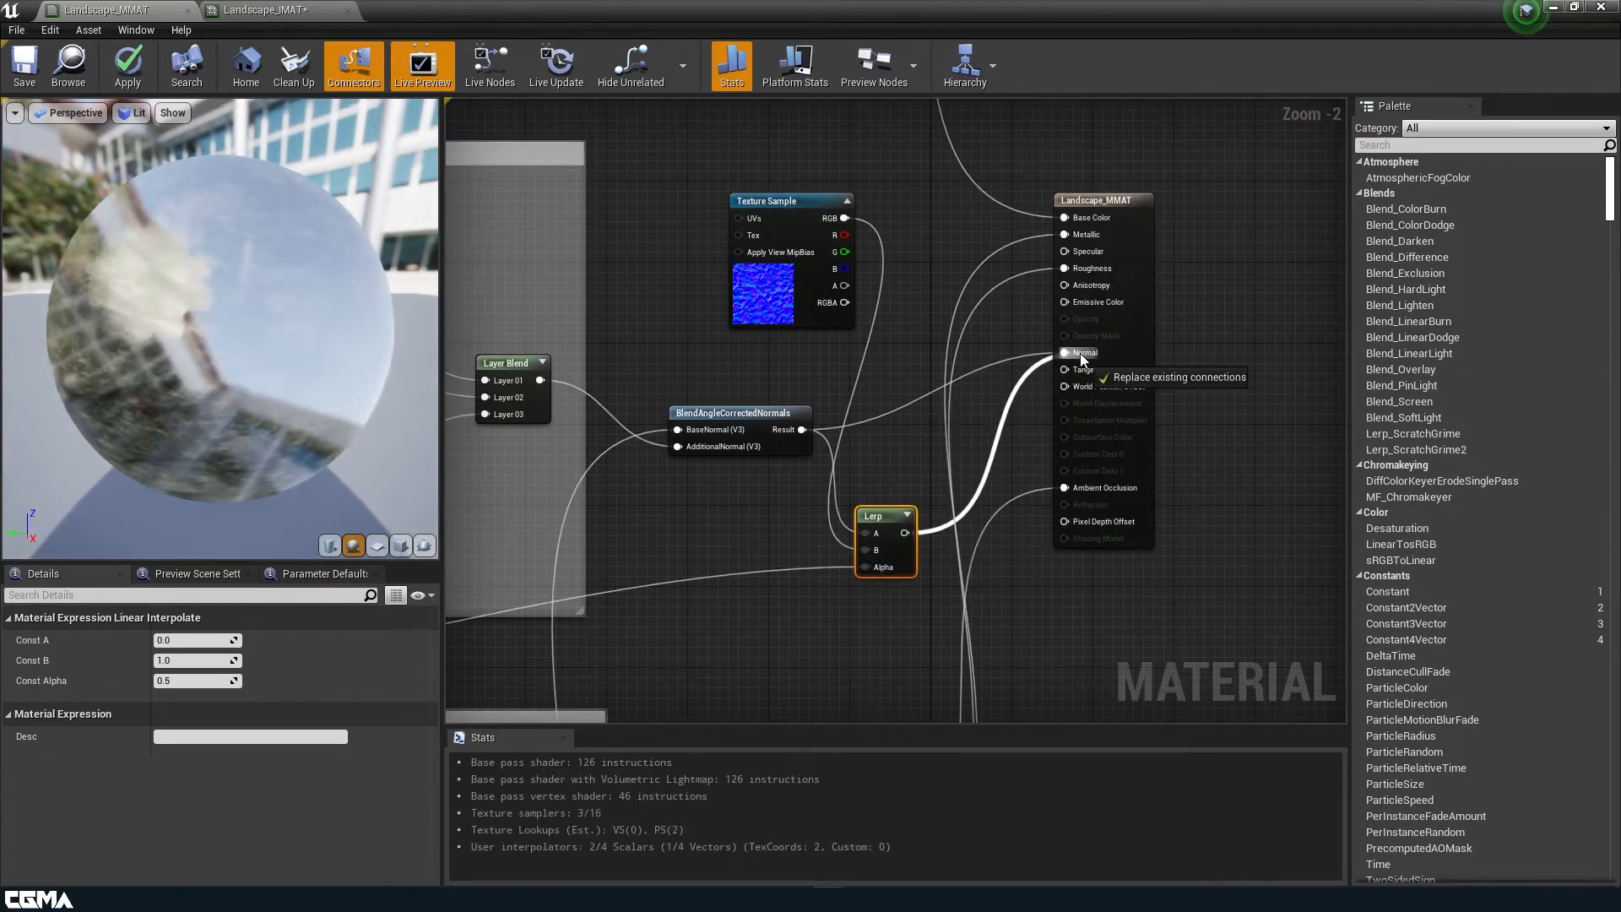
pyautogui.moveTo(1079, 353); pyautogui.dragTo(1077, 353)
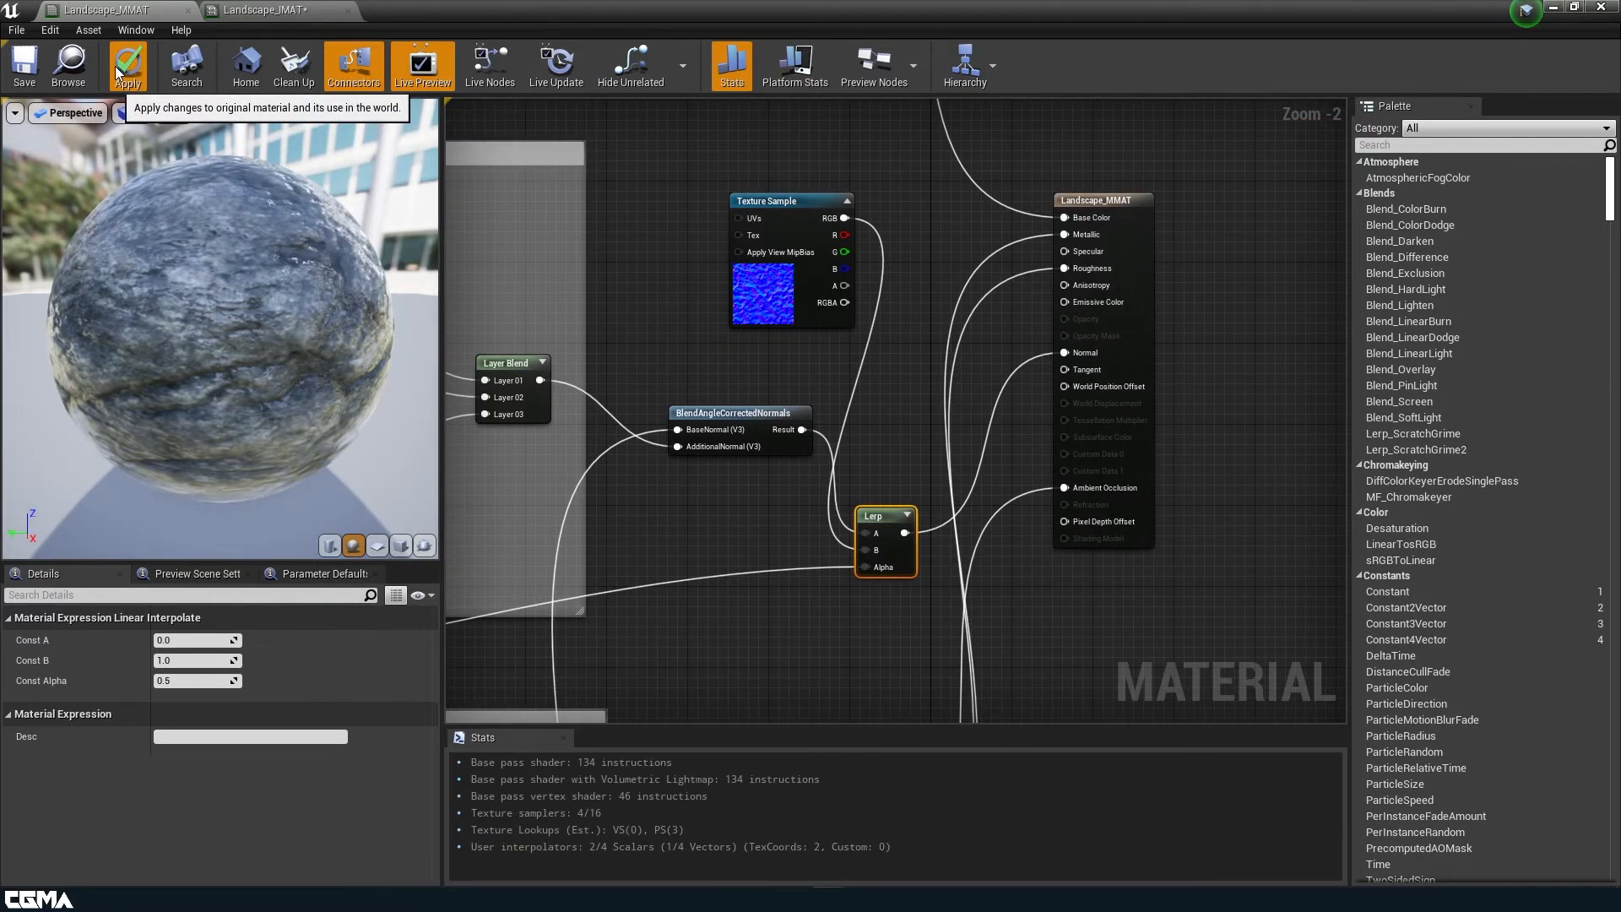
# - Apply the Landscape_MMAT changes and save the Landscape_IMAT material instance
pyautogui.click(165, 88)
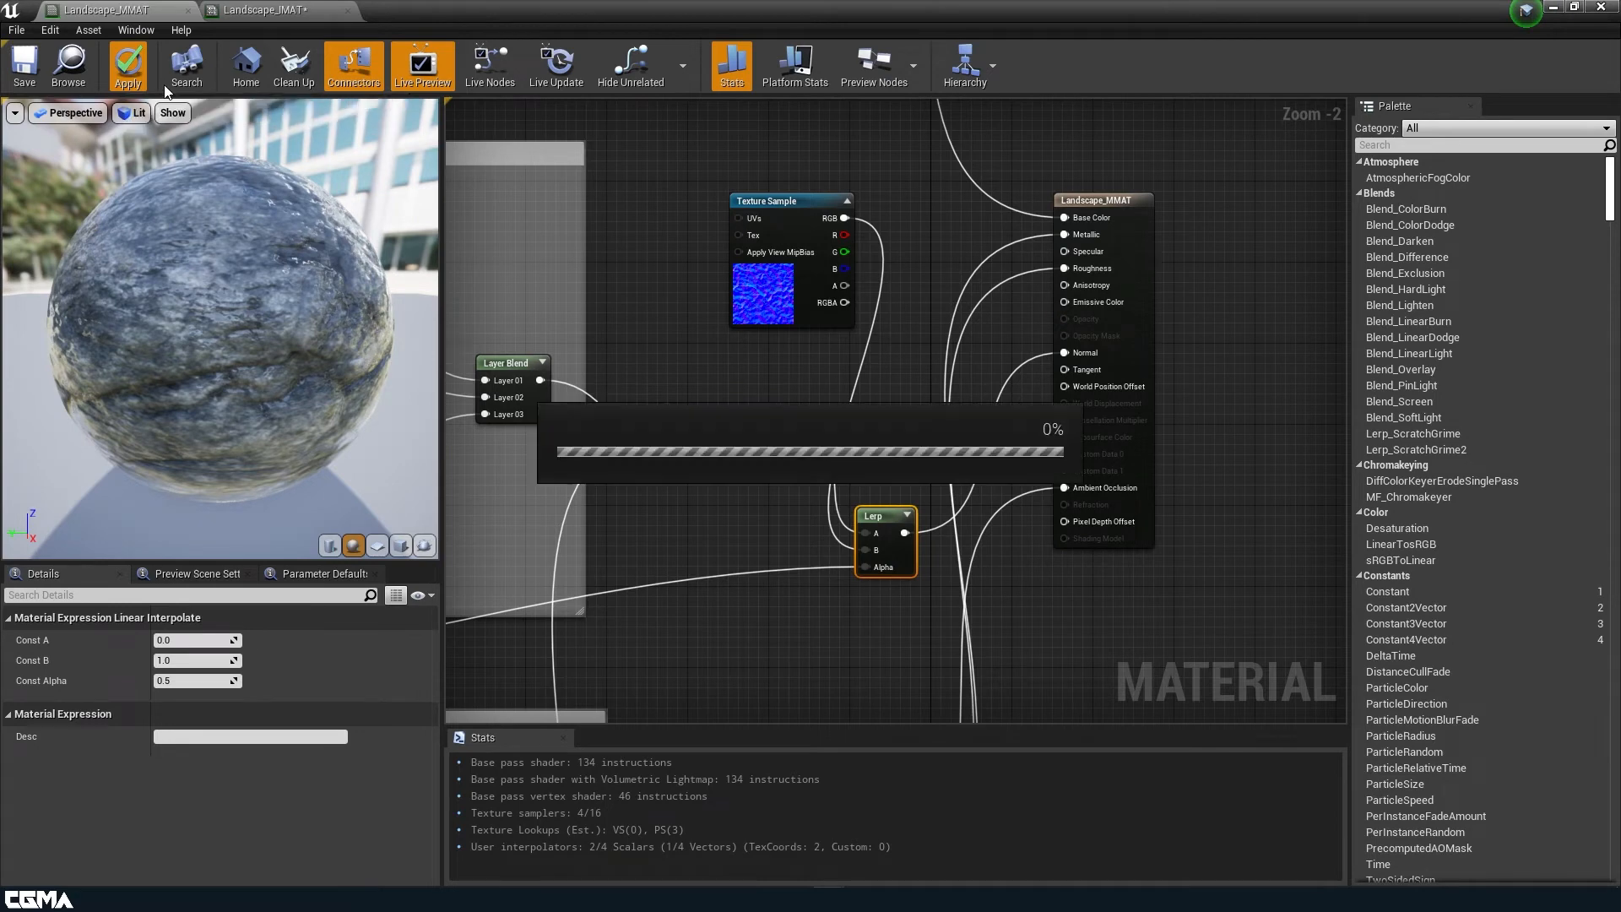
pyautogui.click(263, 11)
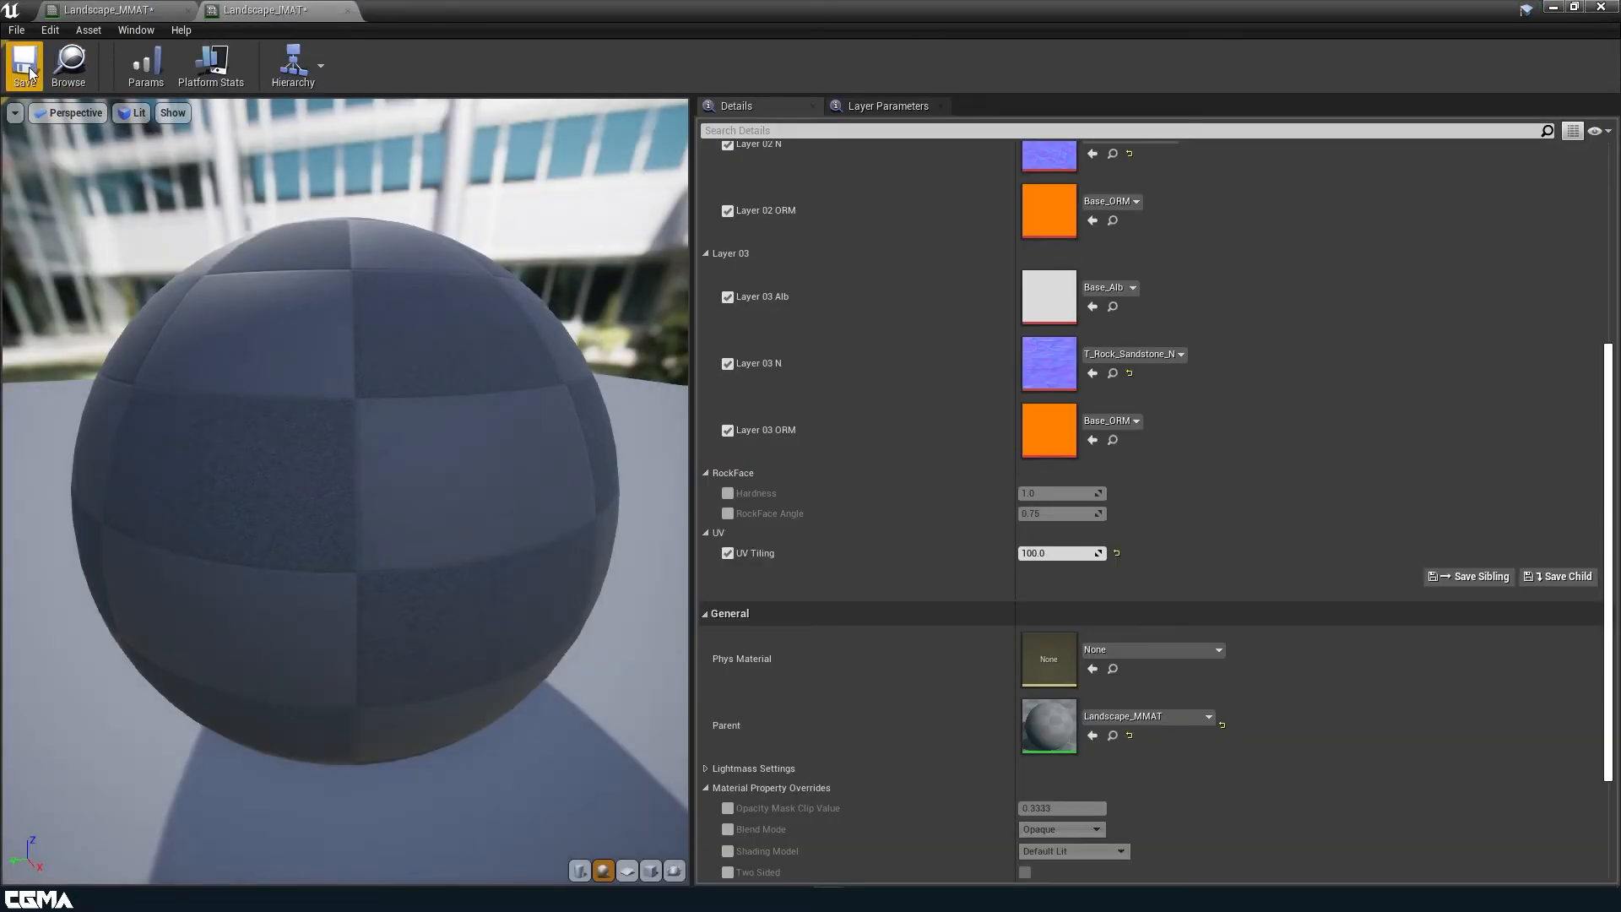
pyautogui.click(28, 71)
# - Return to the level editor and examine how the rock texture looks on the sculpted hill
pyautogui.click(1555, 7)
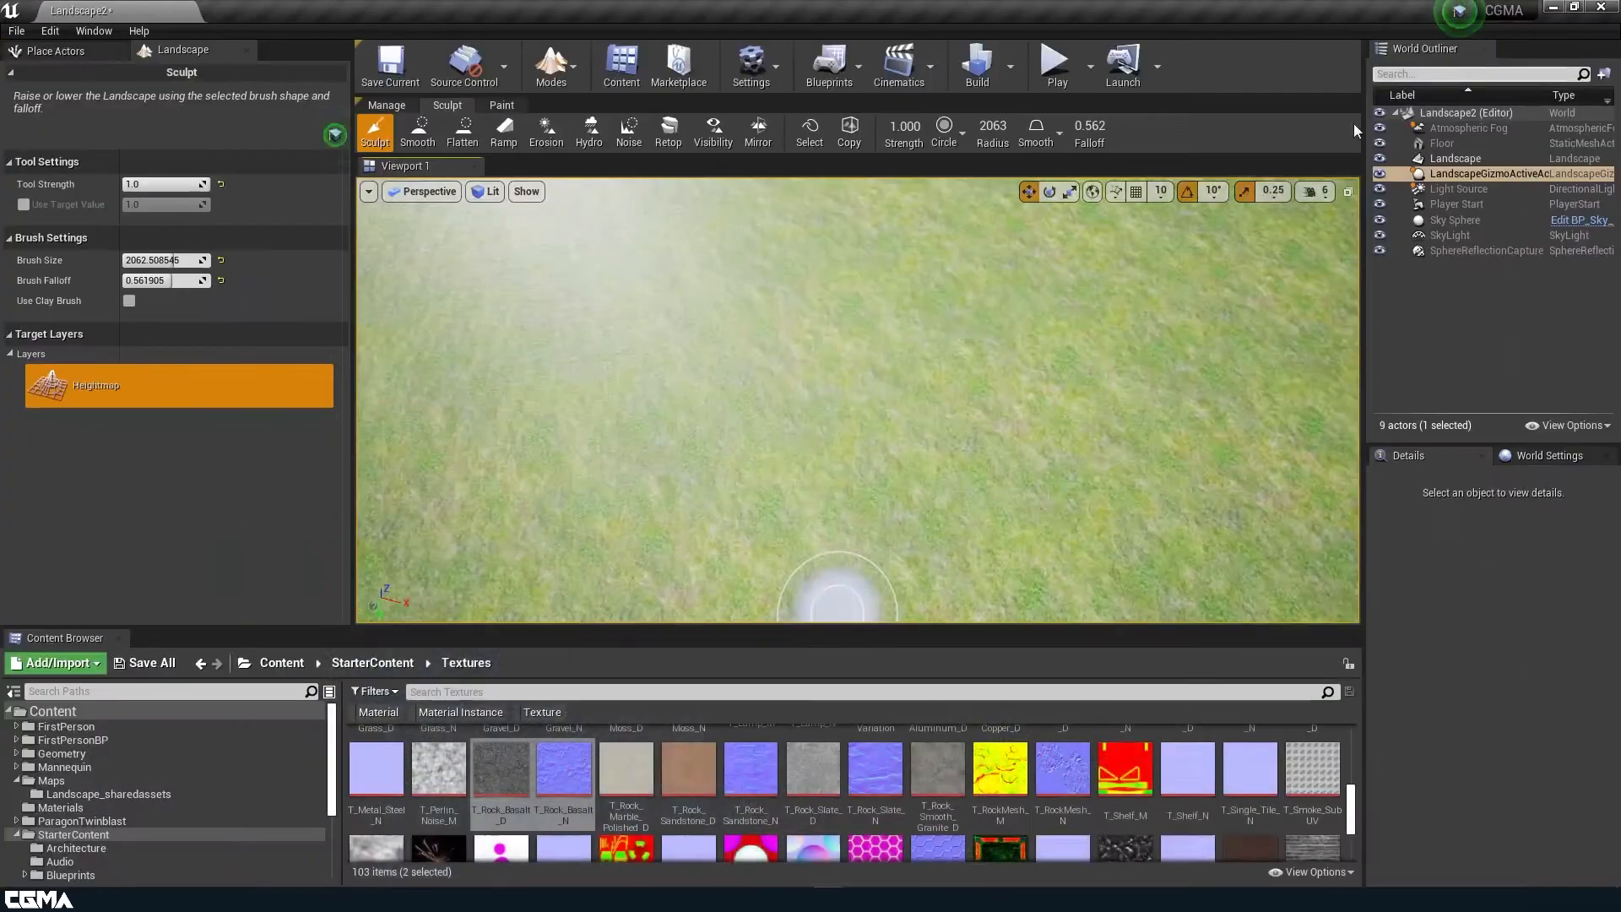
pyautogui.moveTo(804, 434)
pyautogui.mouseDown()
pyautogui.moveTo(869, 405)
pyautogui.moveTo(923, 434)
pyautogui.moveTo(1018, 442)
pyautogui.moveTo(890, 496)
pyautogui.mouseUp()
pyautogui.moveTo(804, 515); pyautogui.dragTo(805, 515, button='right')
pyautogui.press('w')
pyautogui.press('s')
# - Connect the UV Tiling Divide output to the UVs of both basalt Texture Samples, and apply and save Landscape_MMAT
pyautogui.hotkey('alt', 'Tab')
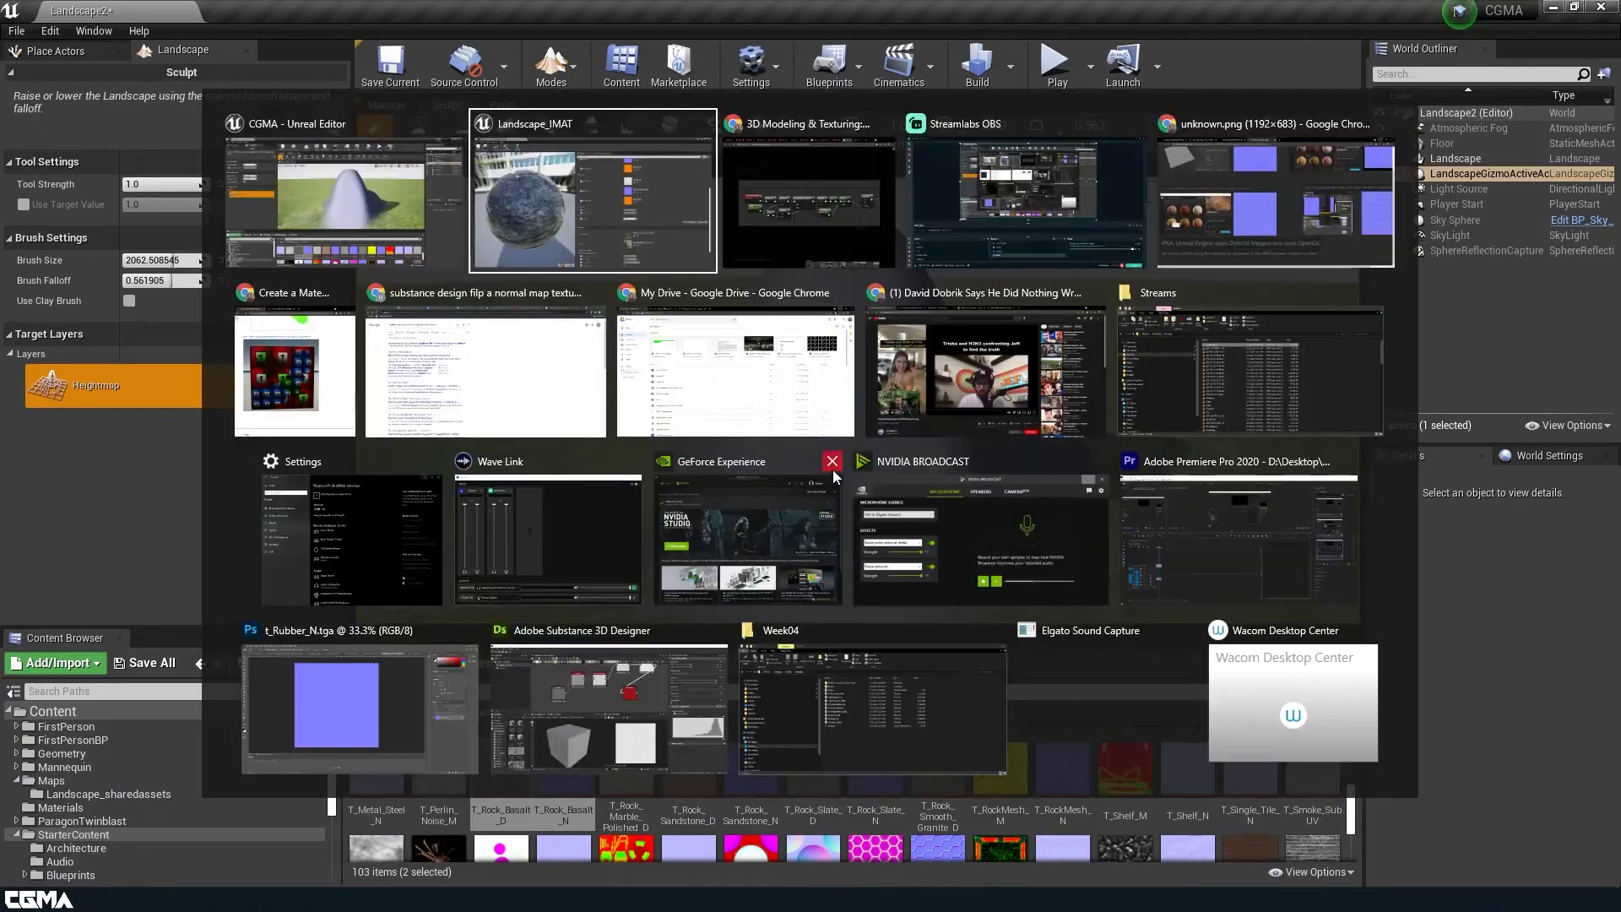
pyautogui.click(600, 221)
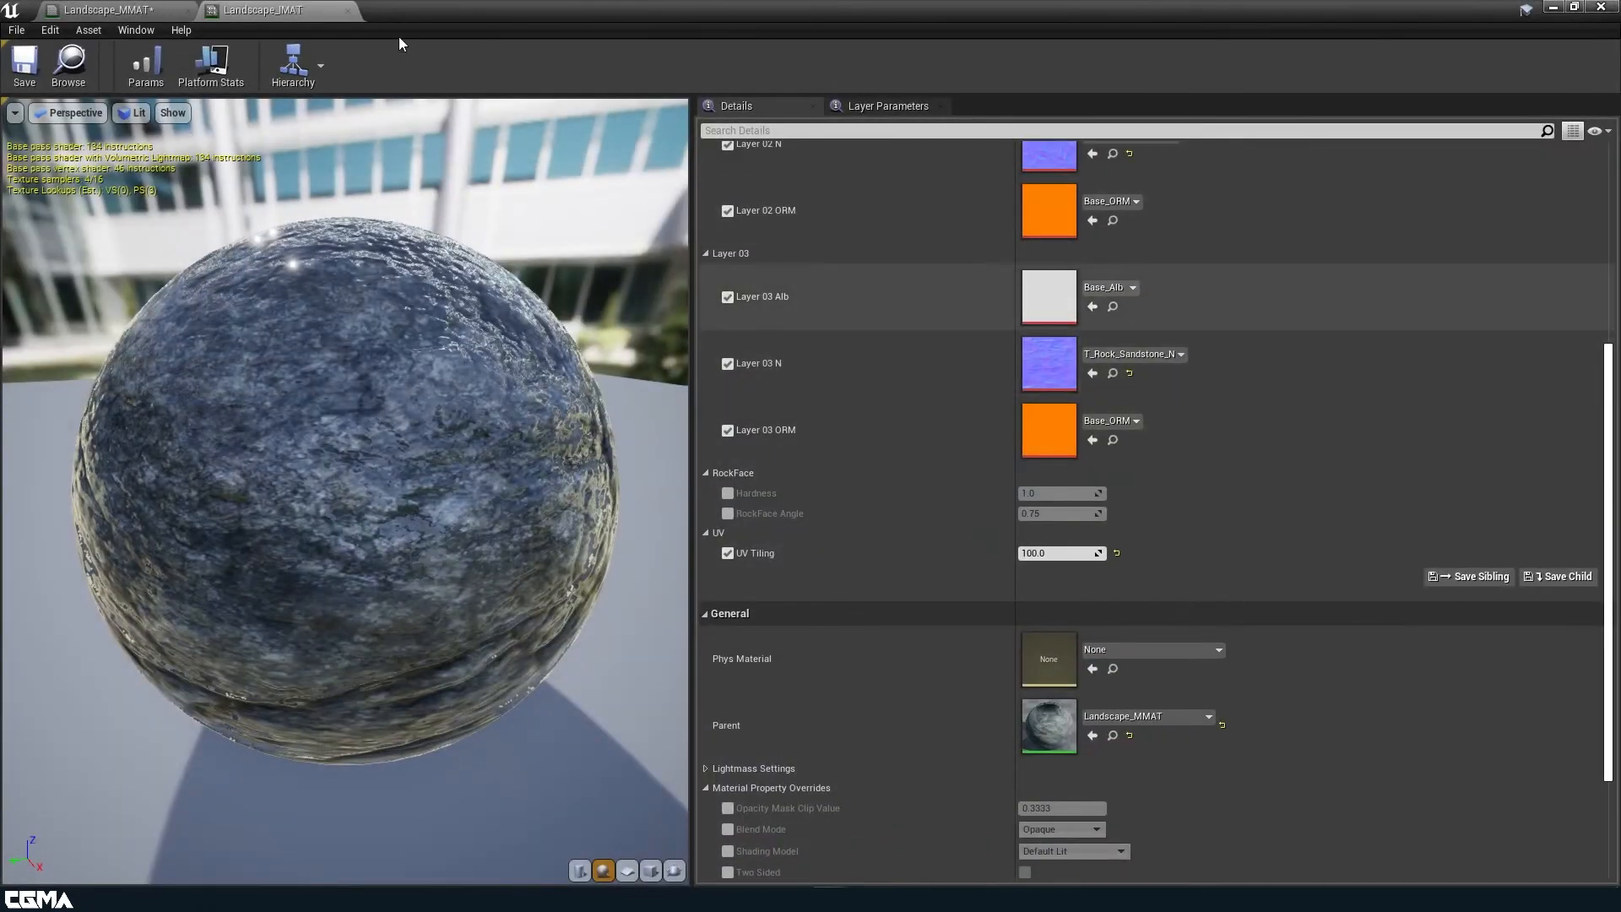
pyautogui.click(110, 10)
pyautogui.moveTo(636, 317); pyautogui.dragTo(969, 427, button='right')
pyautogui.scroll(-2, 969, 428)
pyautogui.moveTo(819, 354); pyautogui.dragTo(1057, 399, button='right')
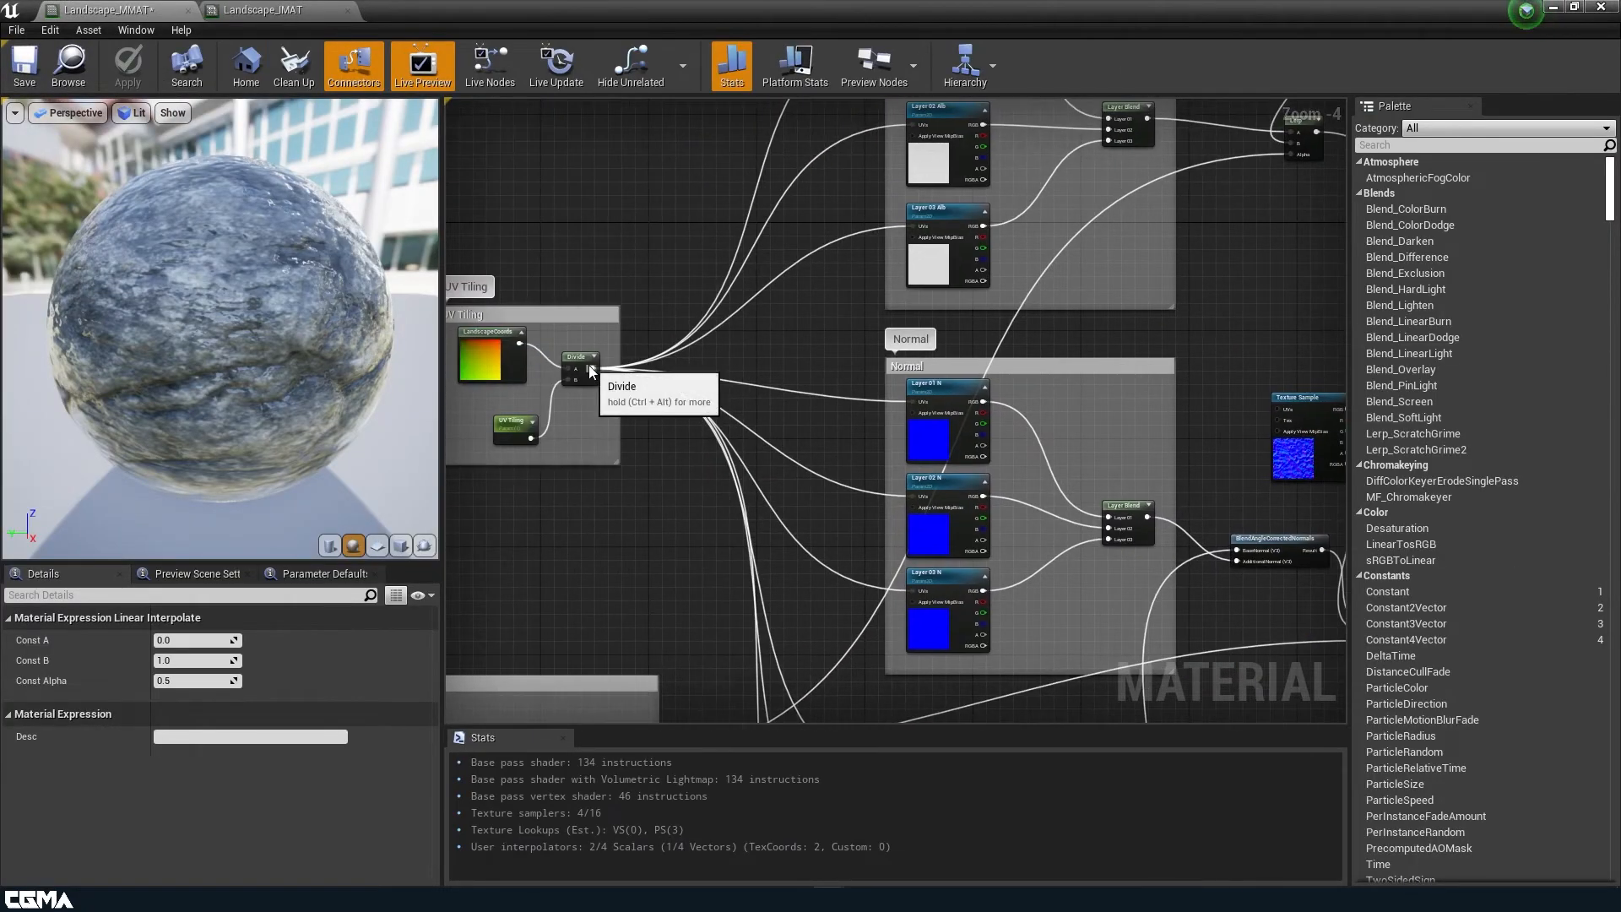
pyautogui.moveTo(592, 368); pyautogui.dragTo(1282, 409)
pyautogui.moveTo(593, 368); pyautogui.dragTo(1241, 174)
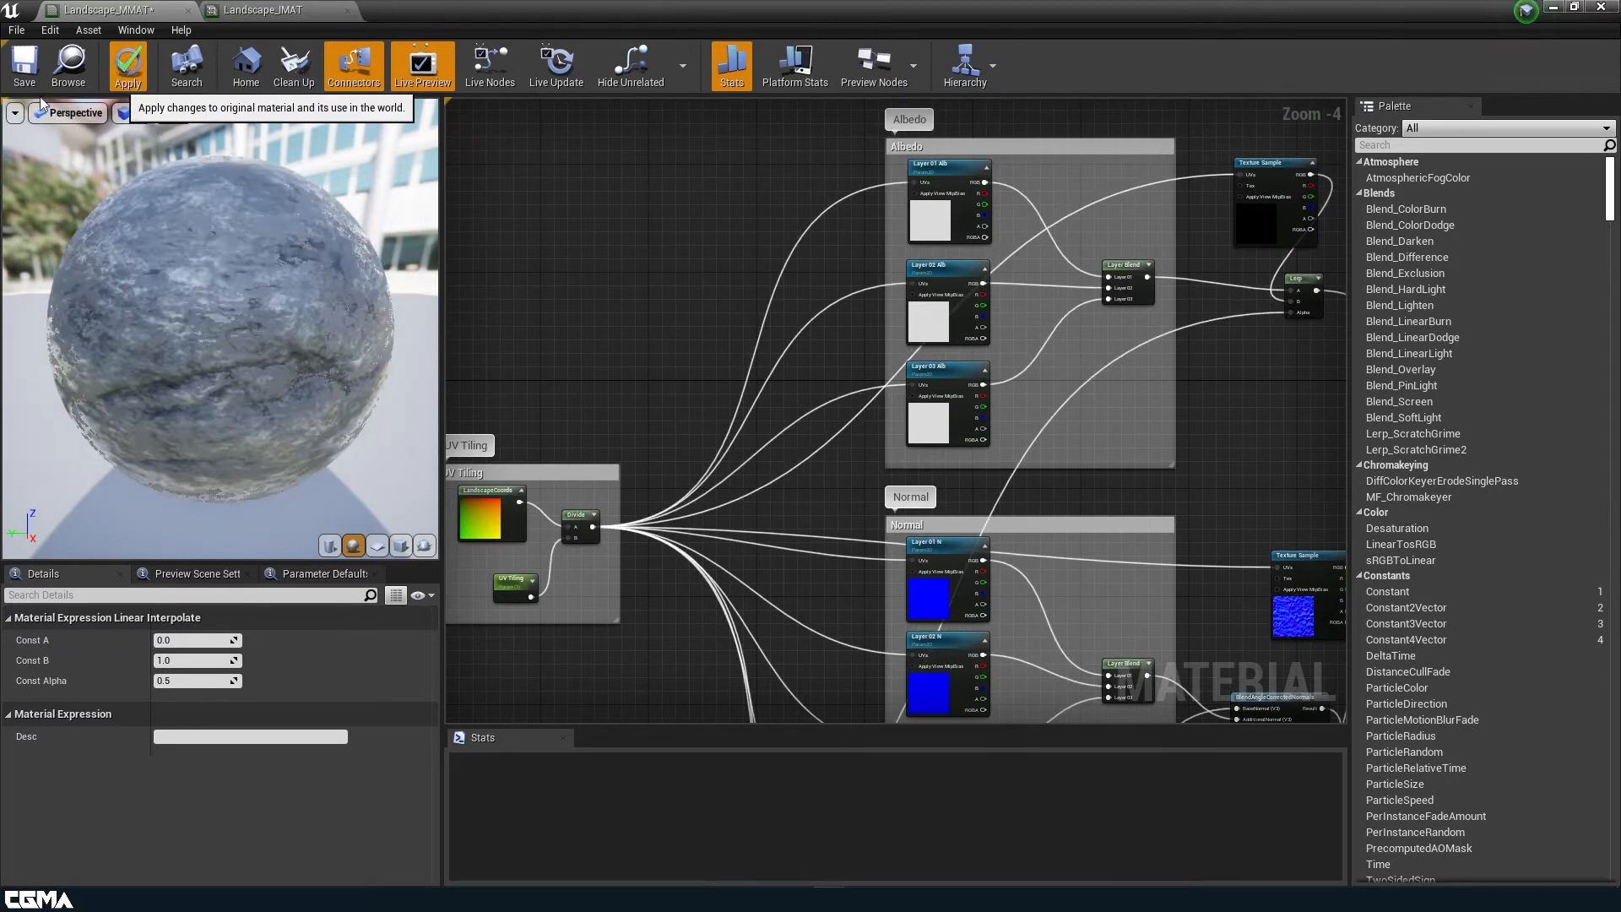
pyautogui.click(143, 66)
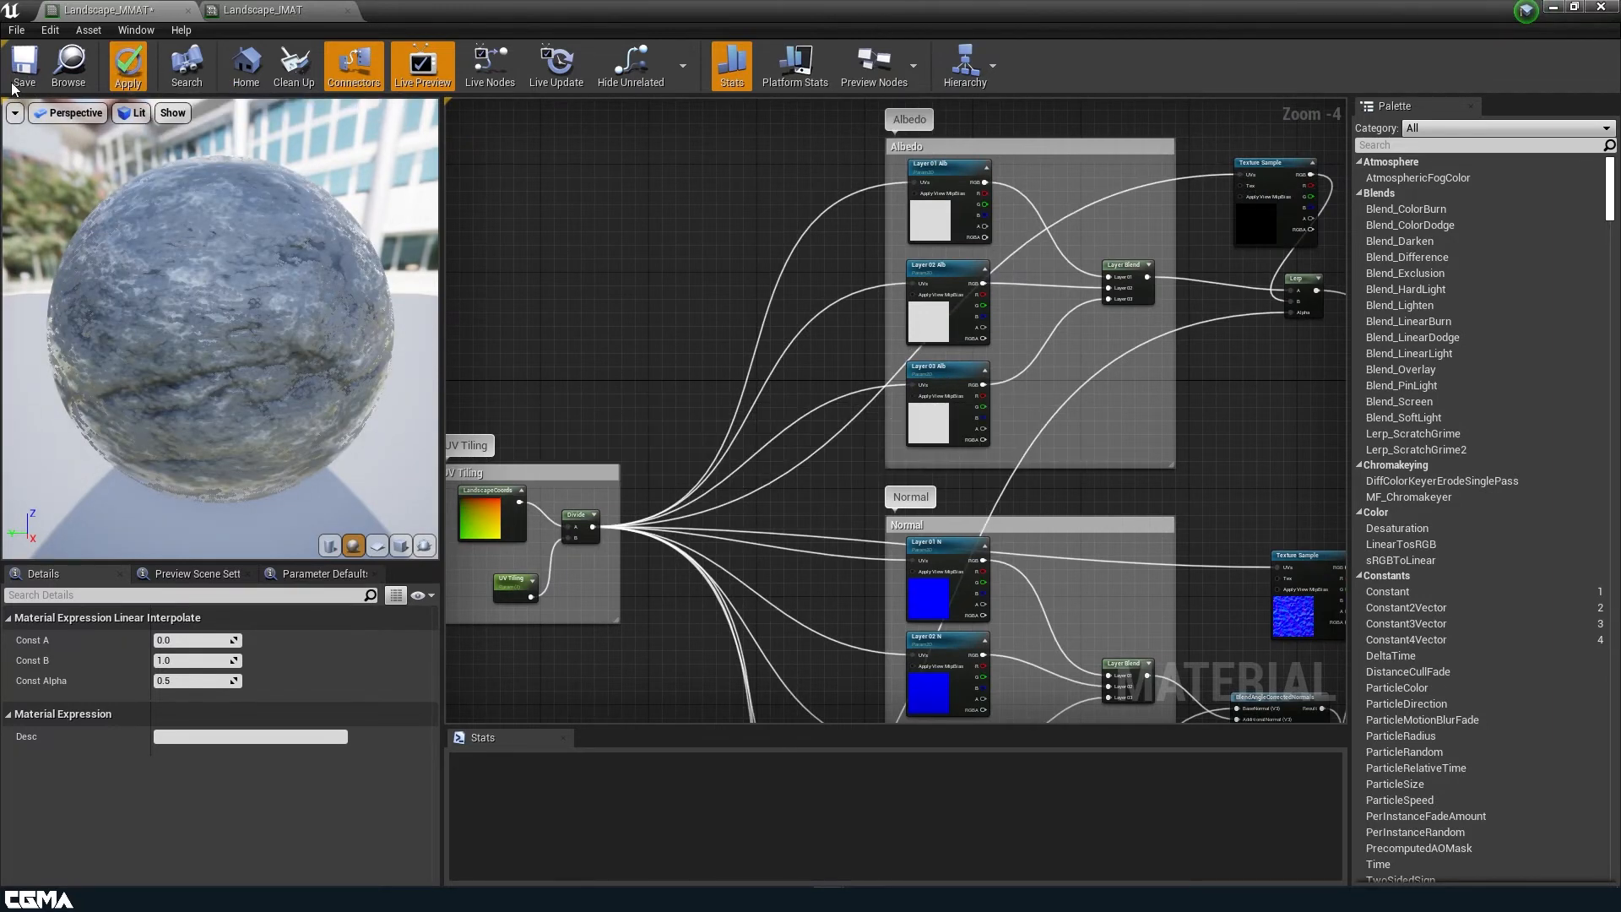
pyautogui.click(24, 66)
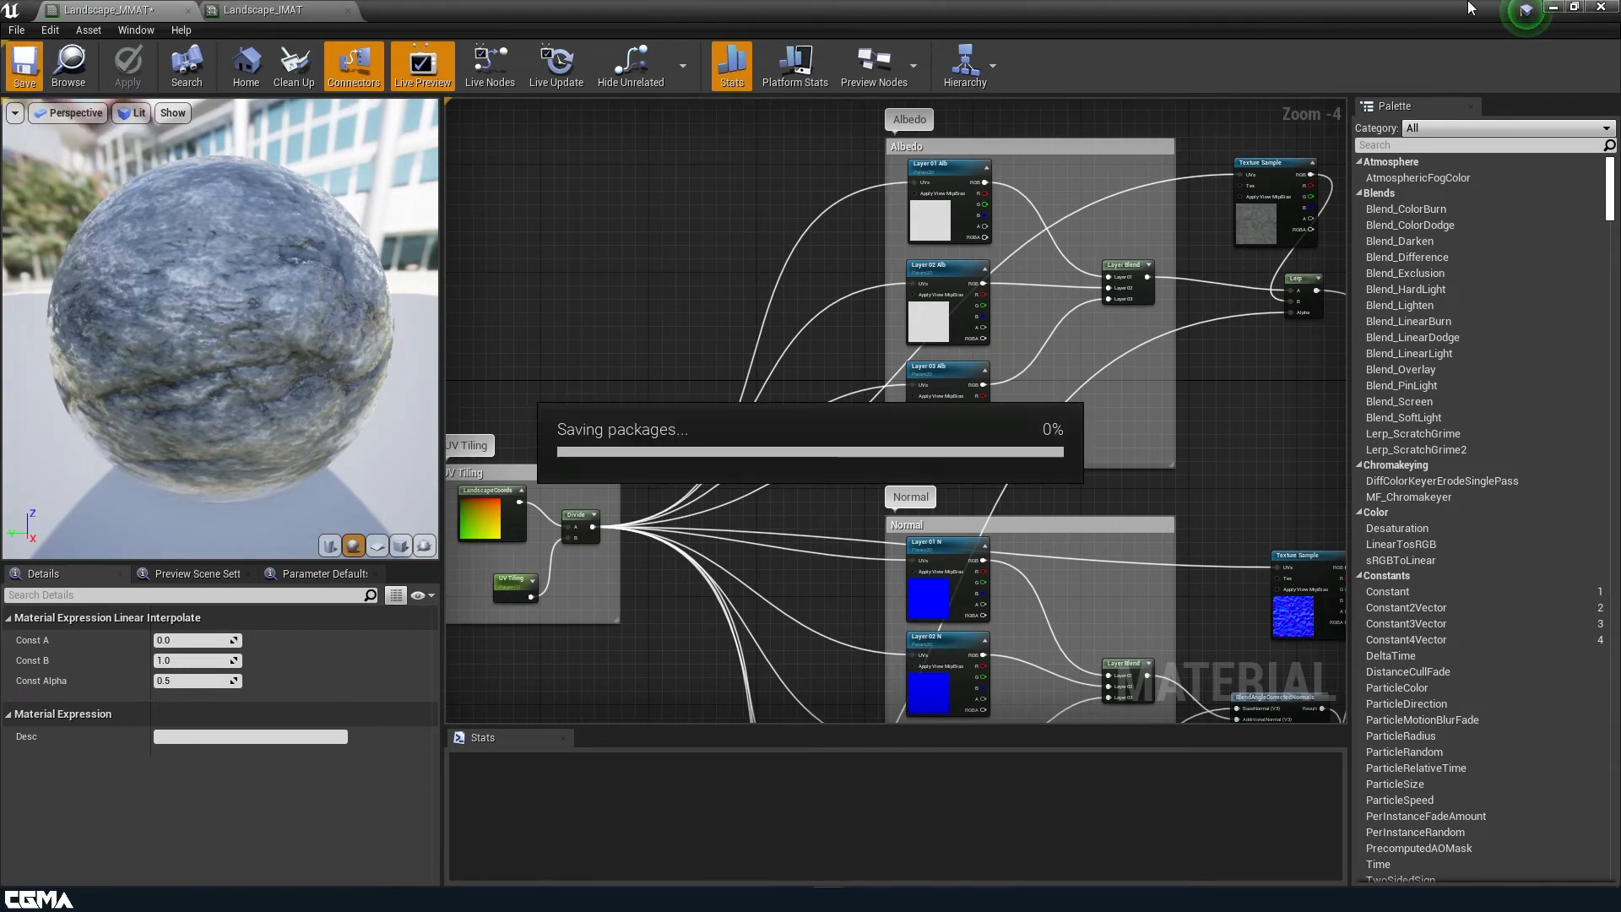
# - Examine the tiled rock blending on the hill's steep faces in the level, both up close and from a distance
pyautogui.click(1554, 8)
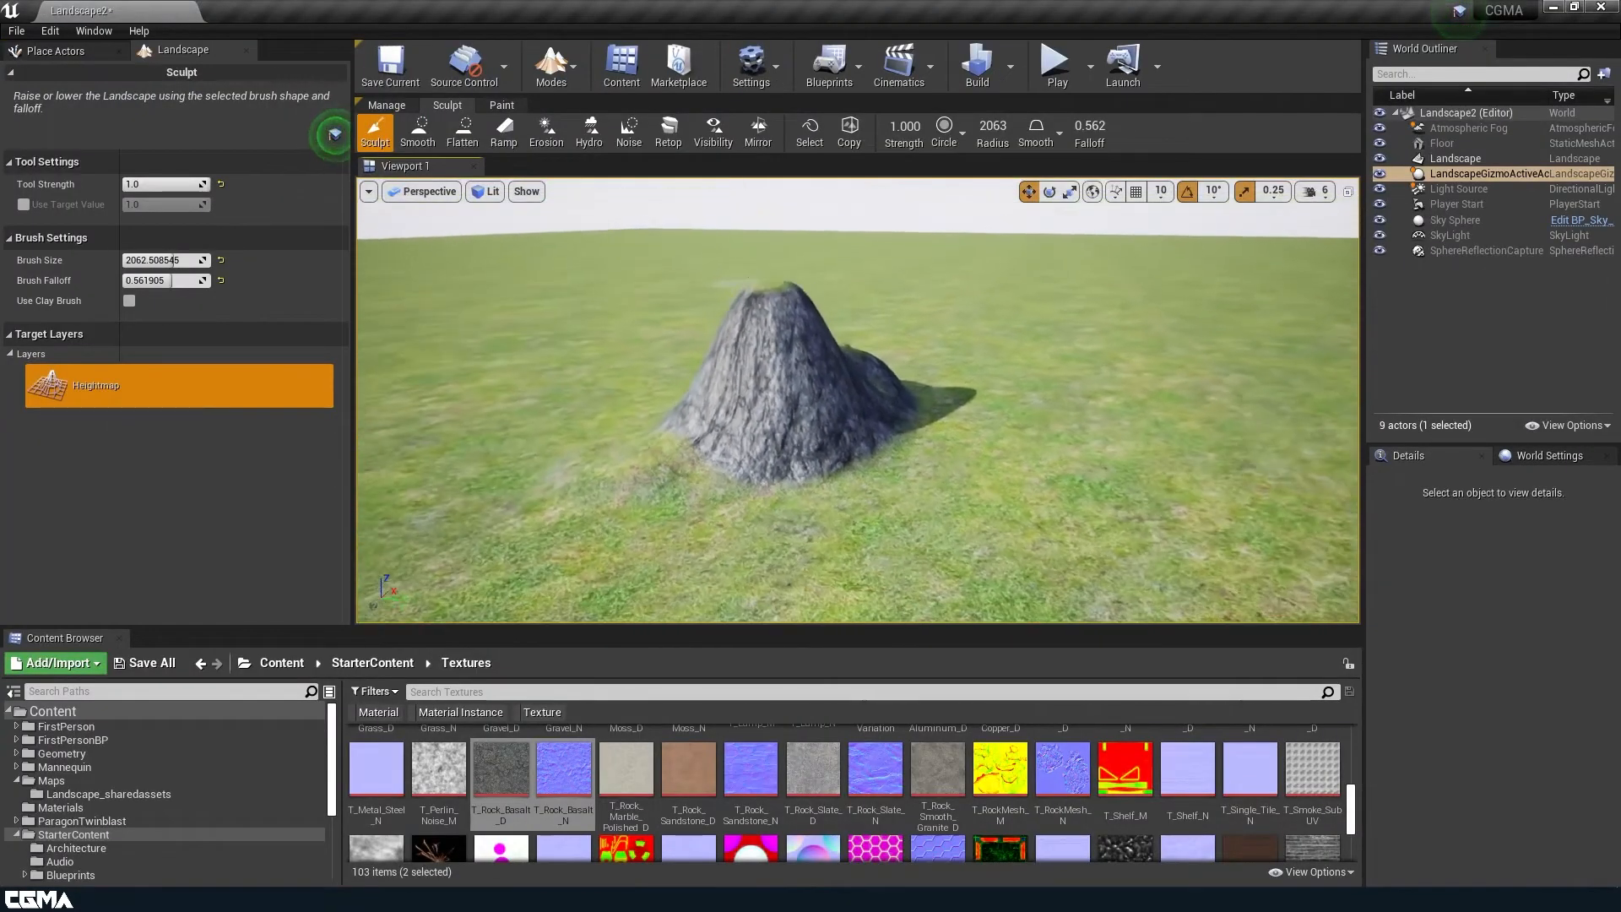
pyautogui.moveTo(864, 435)
pyautogui.mouseDown(button='right')
pyautogui.moveTo(792, 440)
pyautogui.moveTo(806, 465)
pyautogui.moveTo(790, 434)
pyautogui.mouseUp(button='right')
pyautogui.moveTo(945, 442)
pyautogui.mouseDown(button='right')
pyautogui.moveTo(934, 427)
pyautogui.moveTo(933, 447)
pyautogui.moveTo(954, 452)
pyautogui.mouseUp(button='right')
pyautogui.press('s')
pyautogui.press('w')
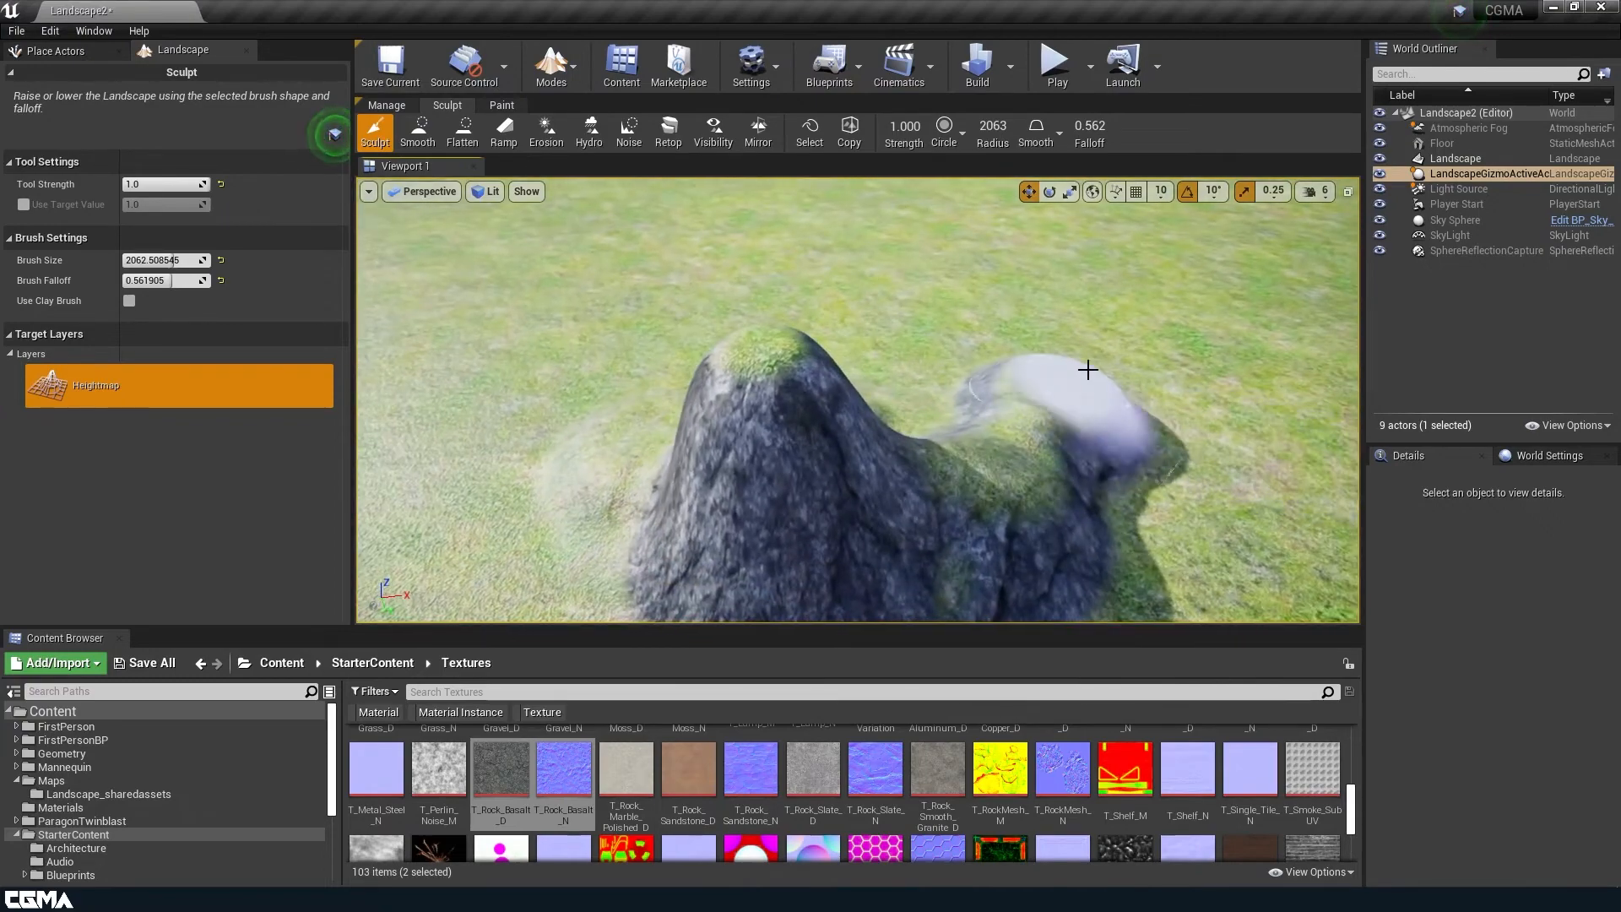
pyautogui.press('s')
pyautogui.moveTo(1125, 397); pyautogui.dragTo(1072, 430, button='right')
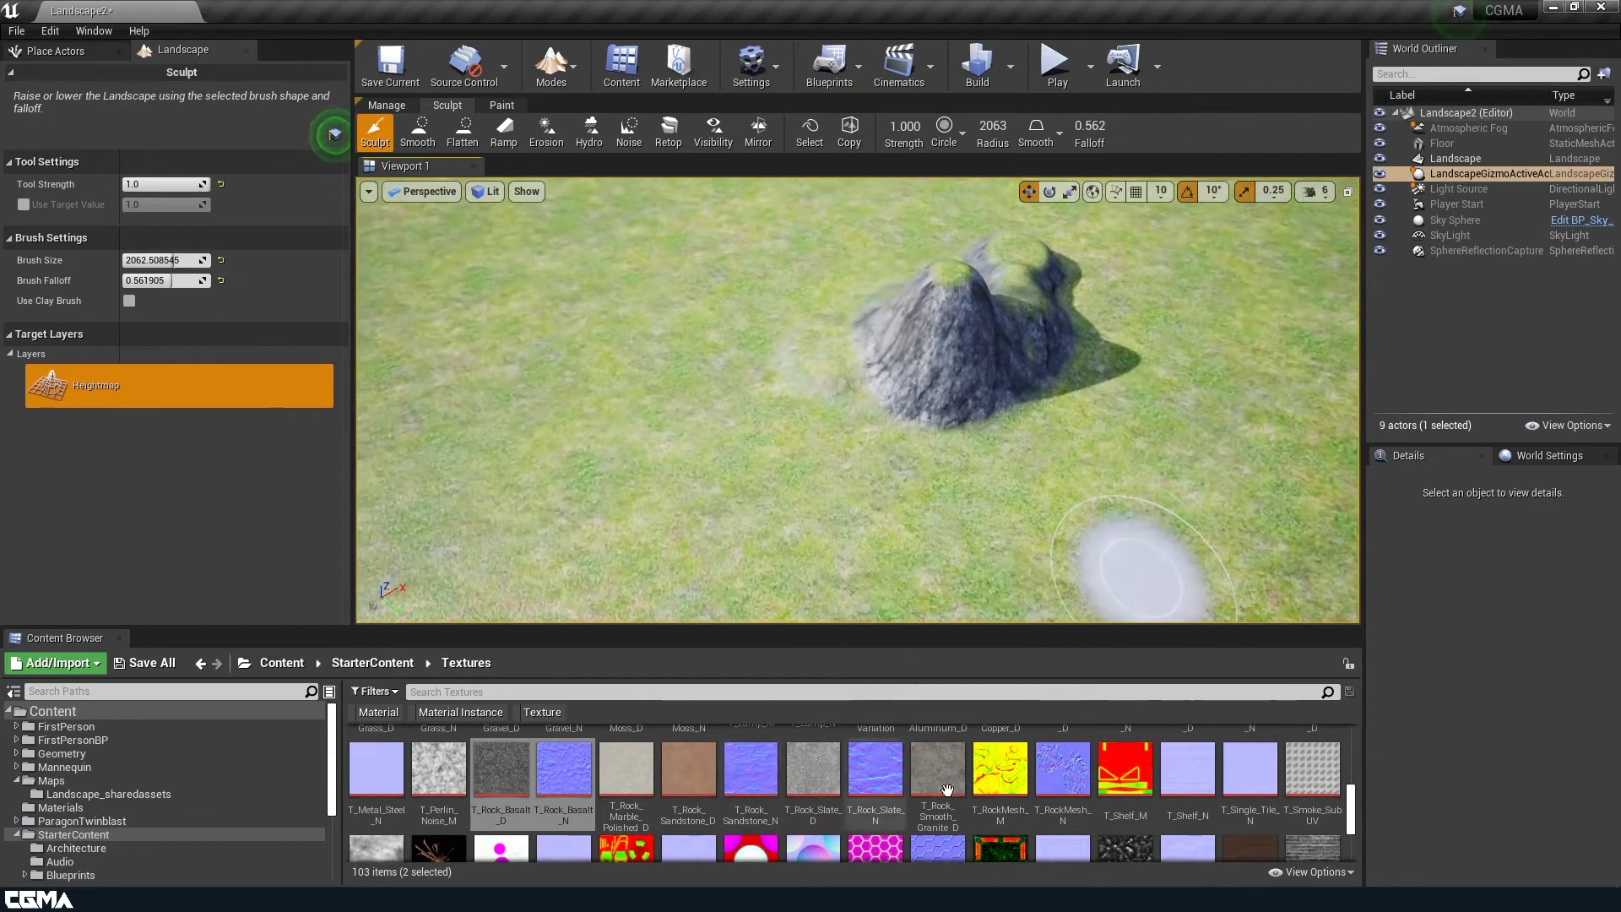
# - Open Landscape_IMAT from the Landscape actor's material setting and fit its window beside the hill in the viewport
pyautogui.click(1455, 158)
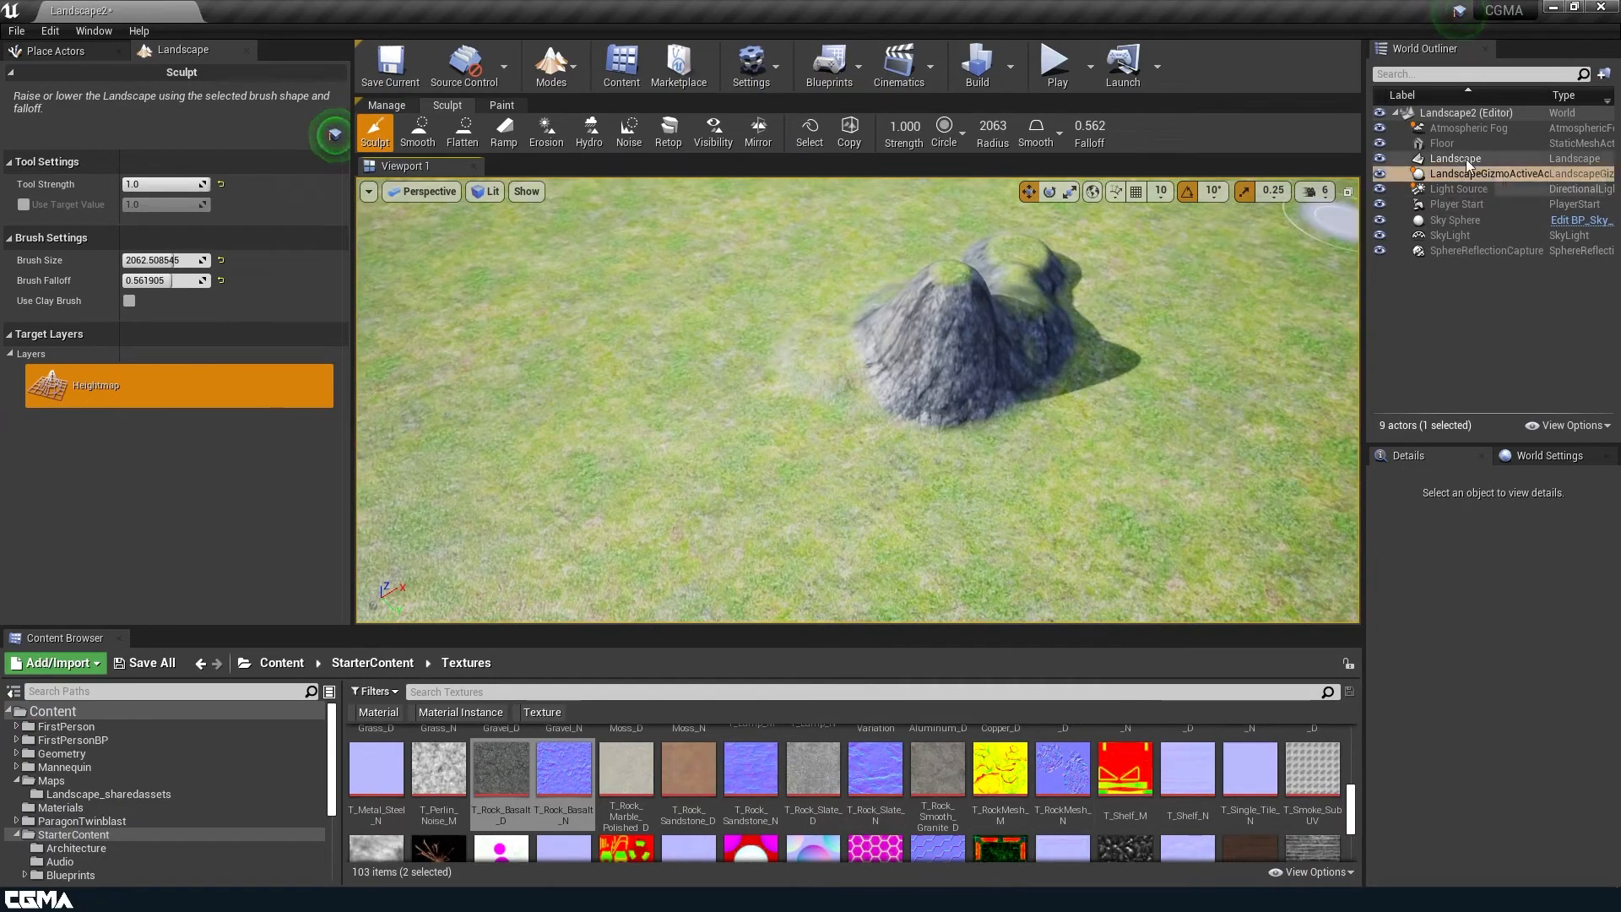
pyautogui.scroll(-1, 1480, 601)
pyautogui.doubleClick(1486, 650)
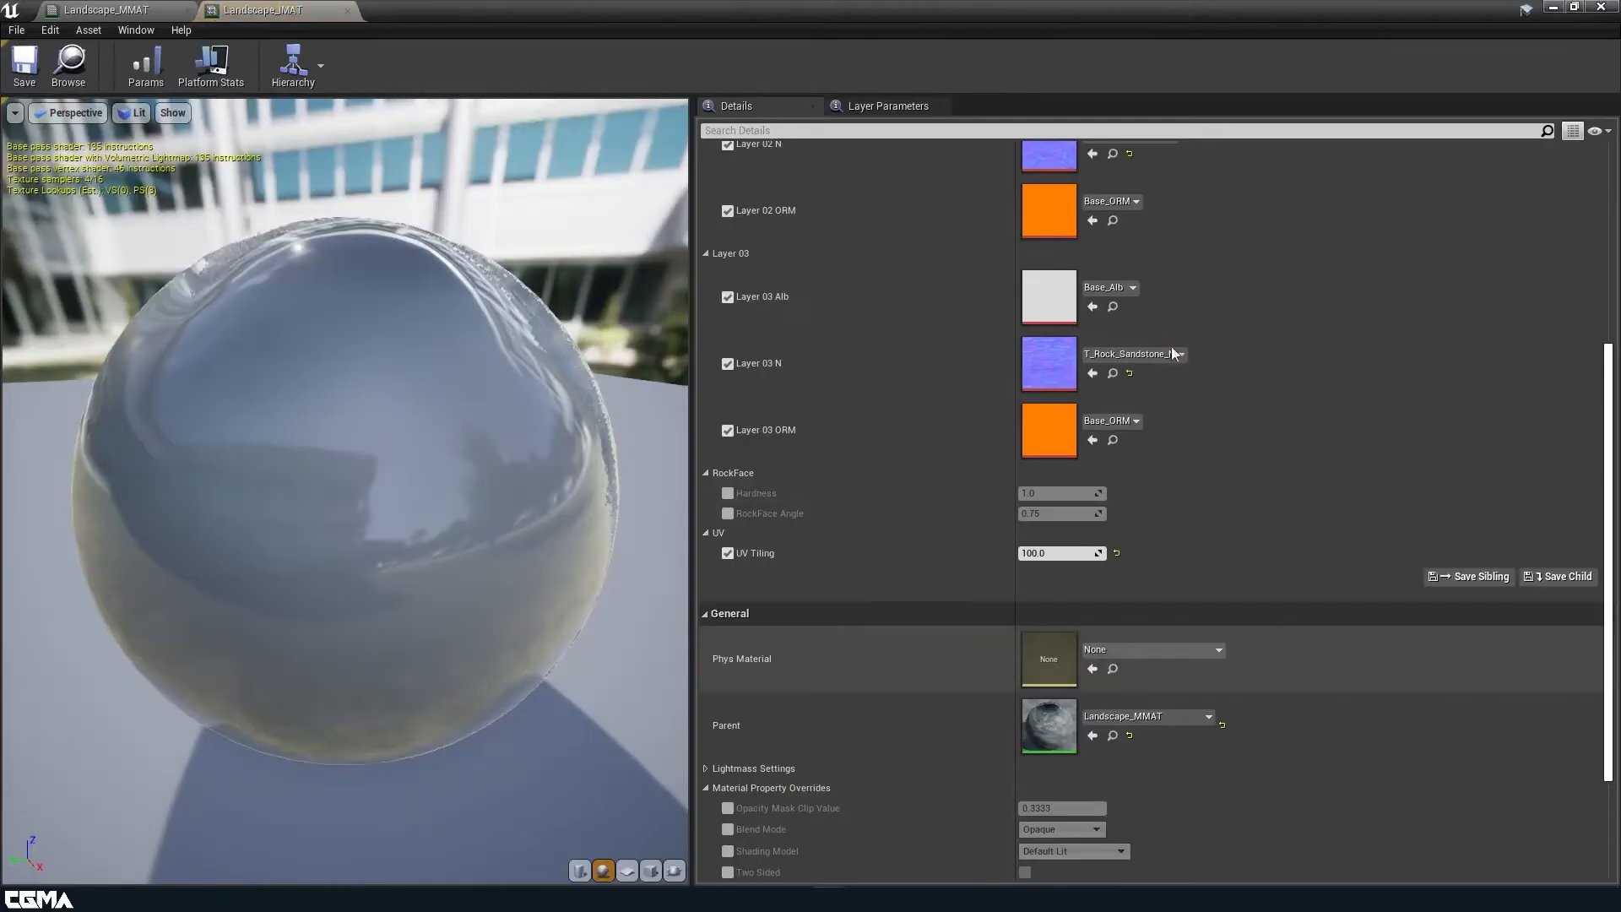
pyautogui.moveTo(1225, 11); pyautogui.dragTo(515, 225)
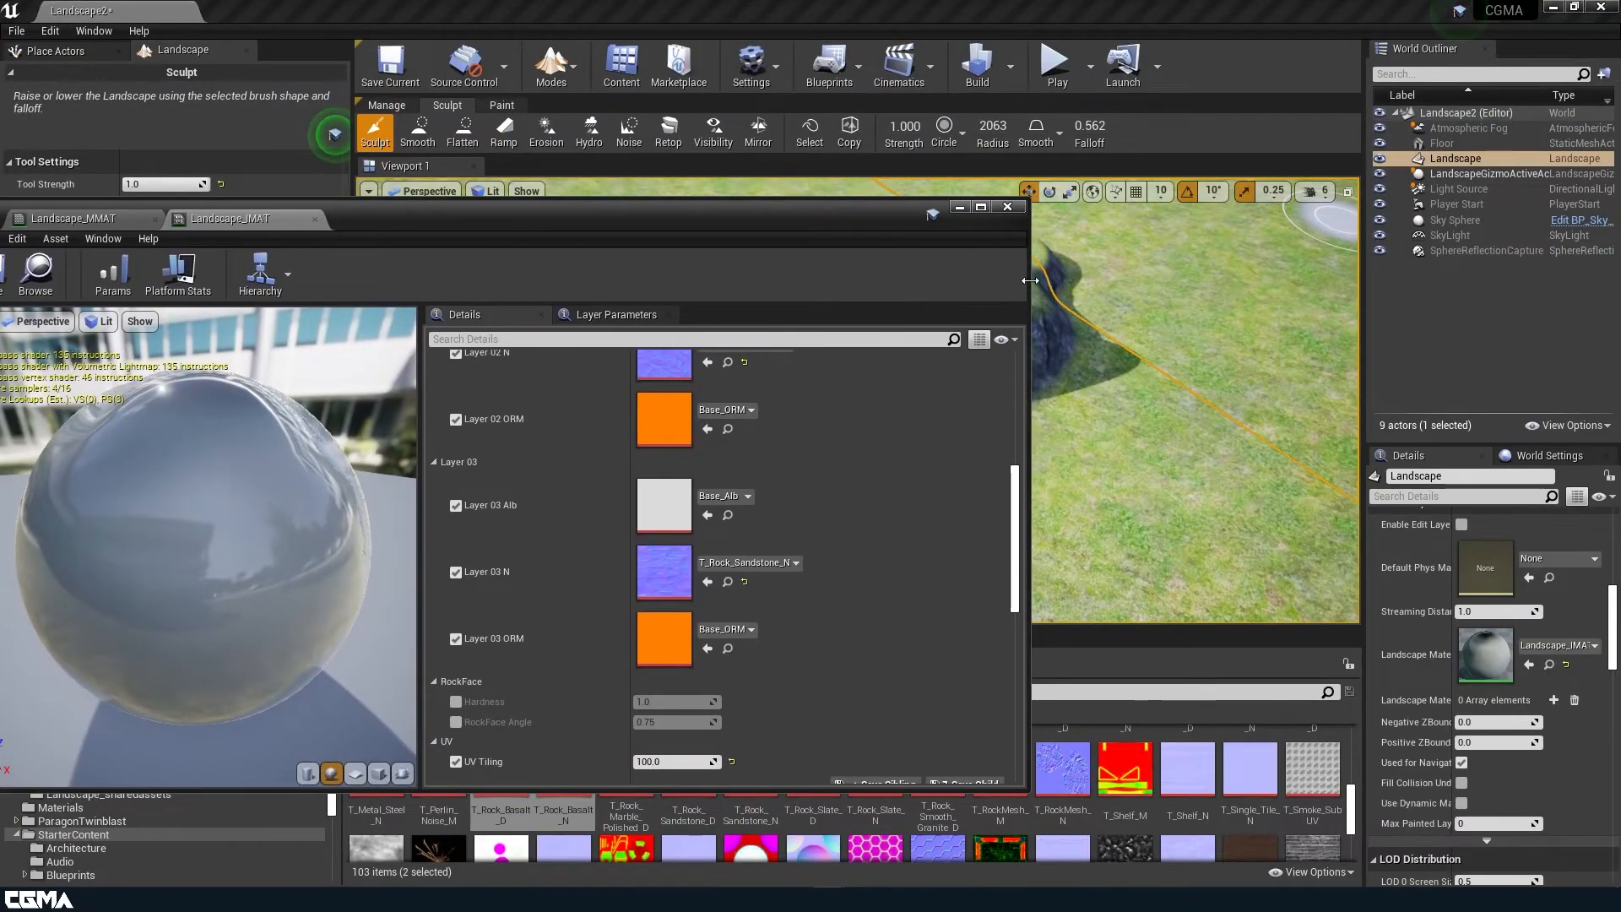
pyautogui.moveTo(1030, 280); pyautogui.dragTo(703, 280)
# - Enable the RockFace Angle and Hardness parameter overrides in Landscape_IMAT
pyautogui.scroll(6, 516, 527)
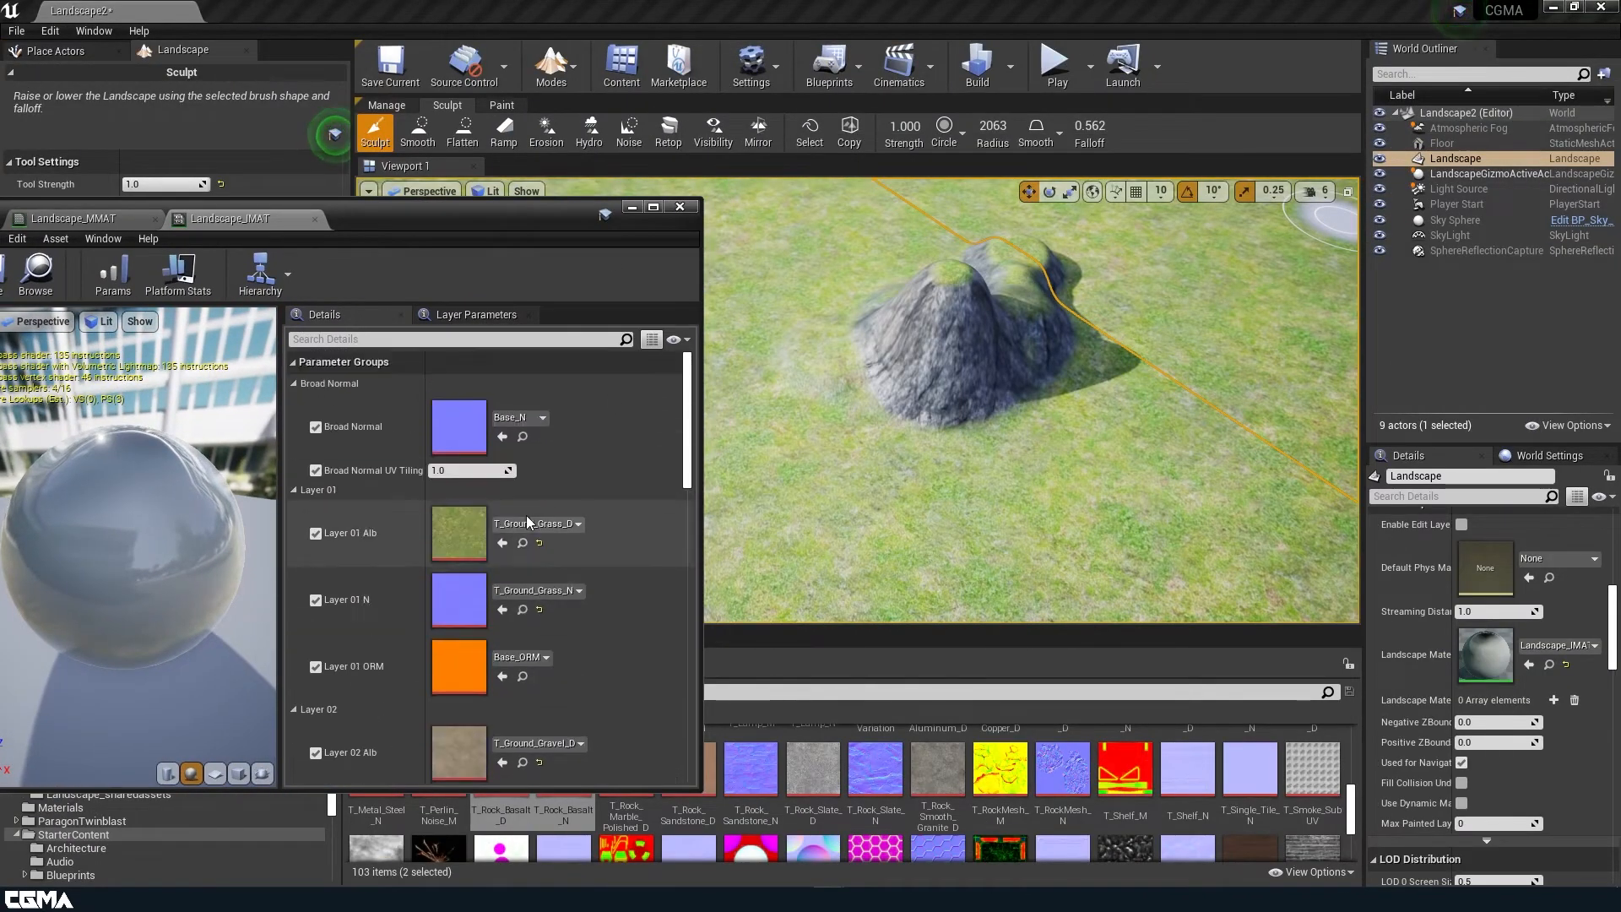
pyautogui.scroll(-10, 529, 517)
pyautogui.click(317, 532)
pyautogui.click(317, 512)
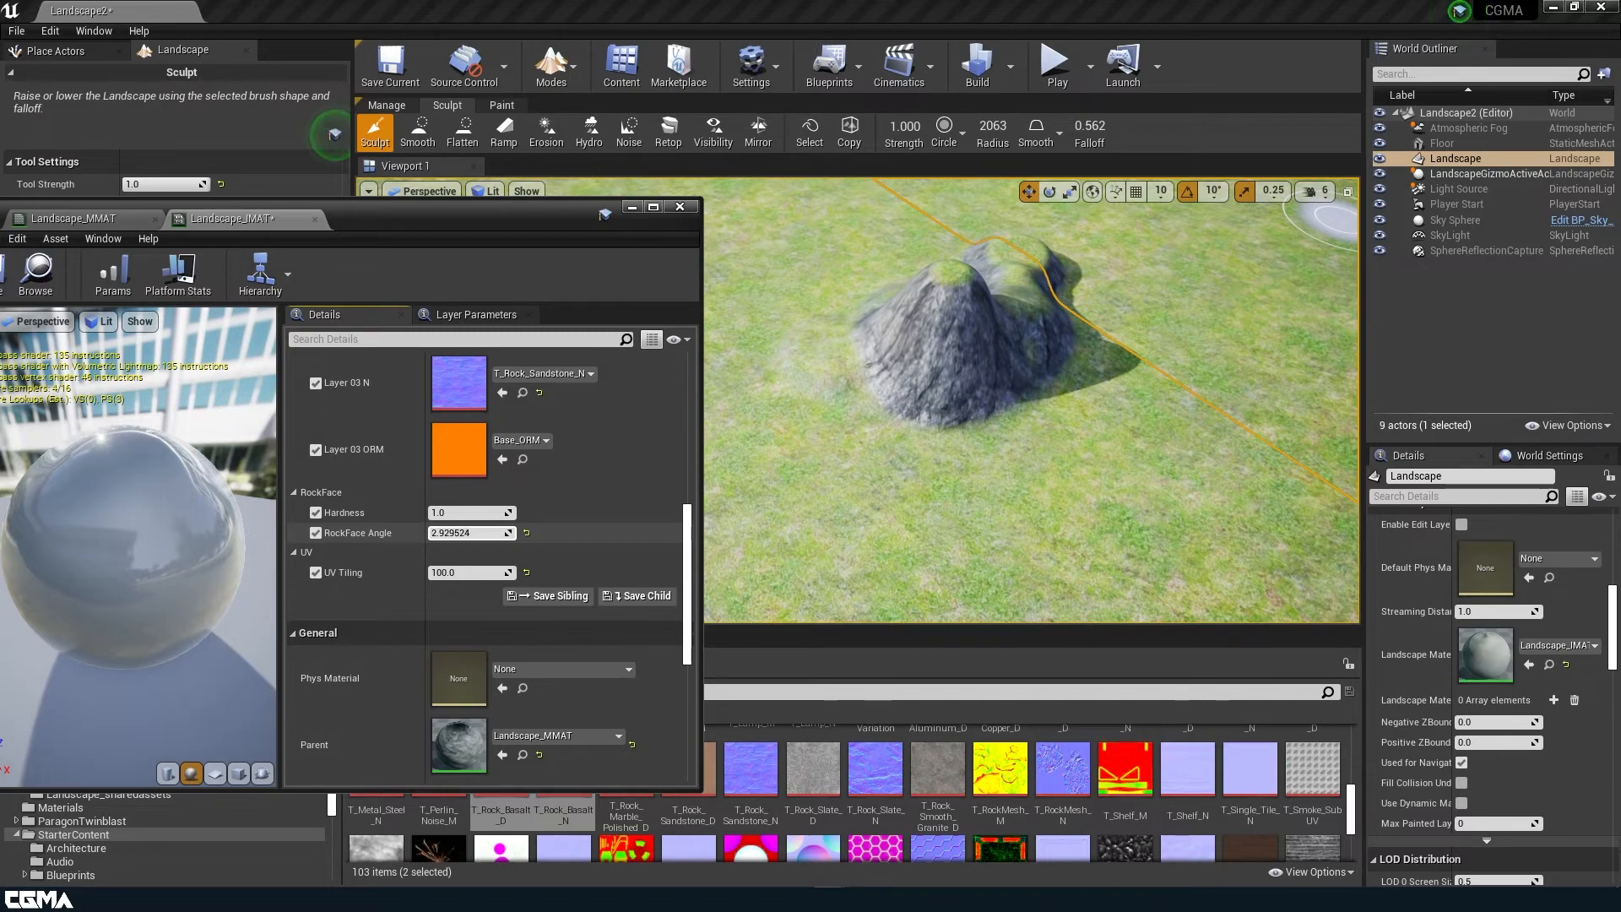
# - Try different rock blend values in Landscape_IMAT, ending with Hardness at 3.0 and RockFace Angle at 0.75
pyautogui.moveTo(470, 534); pyautogui.dragTo(448, 534)
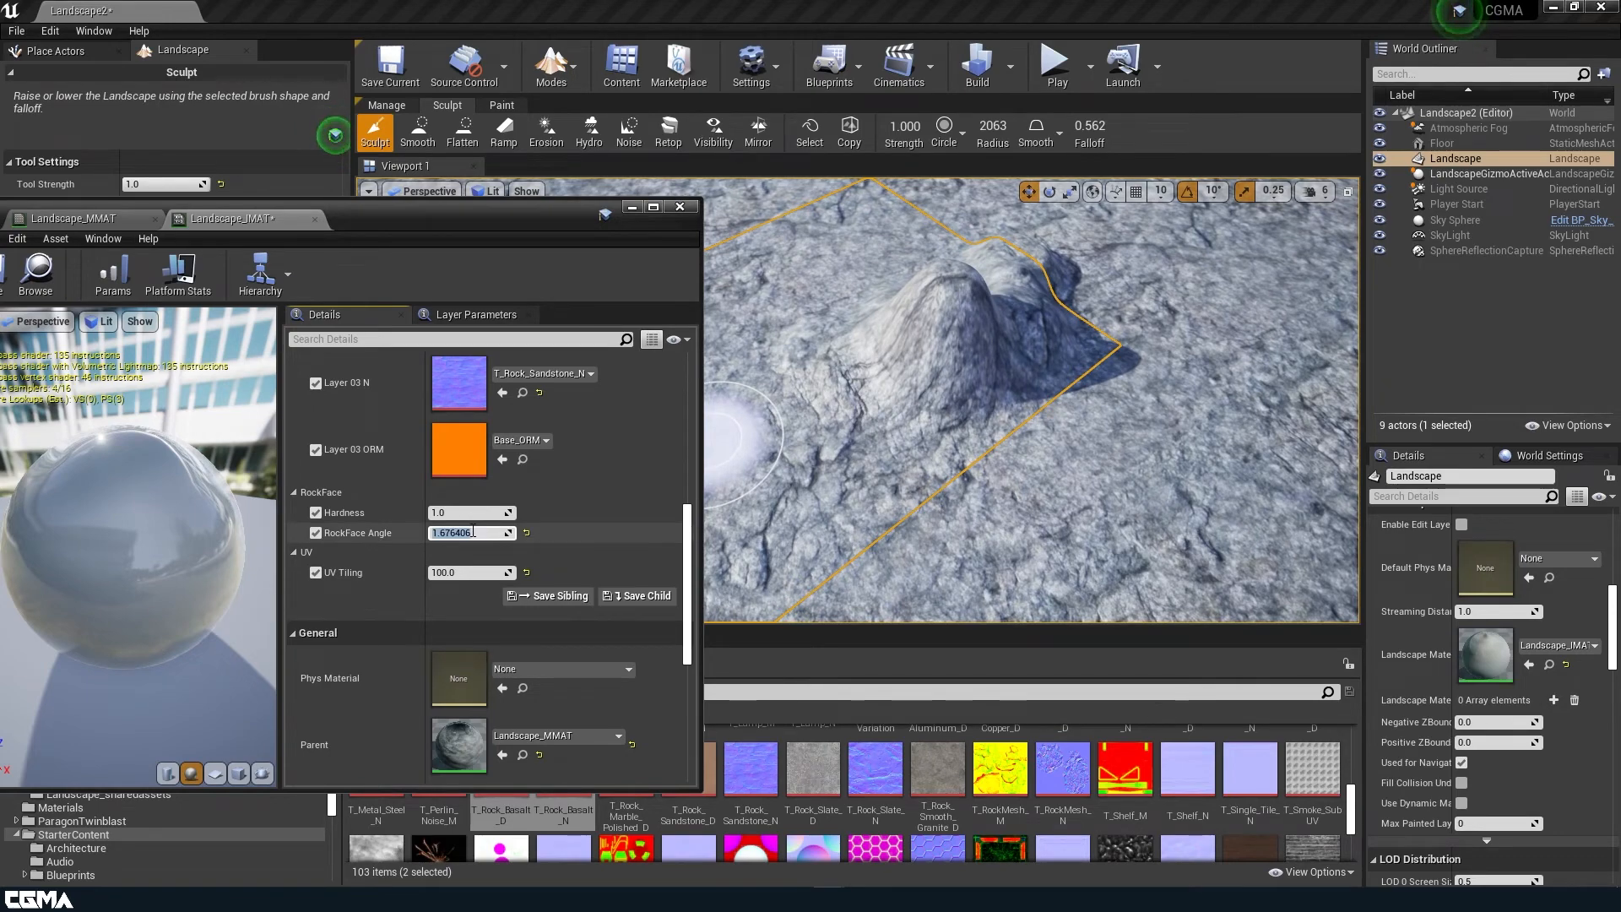
pyautogui.press('Return')
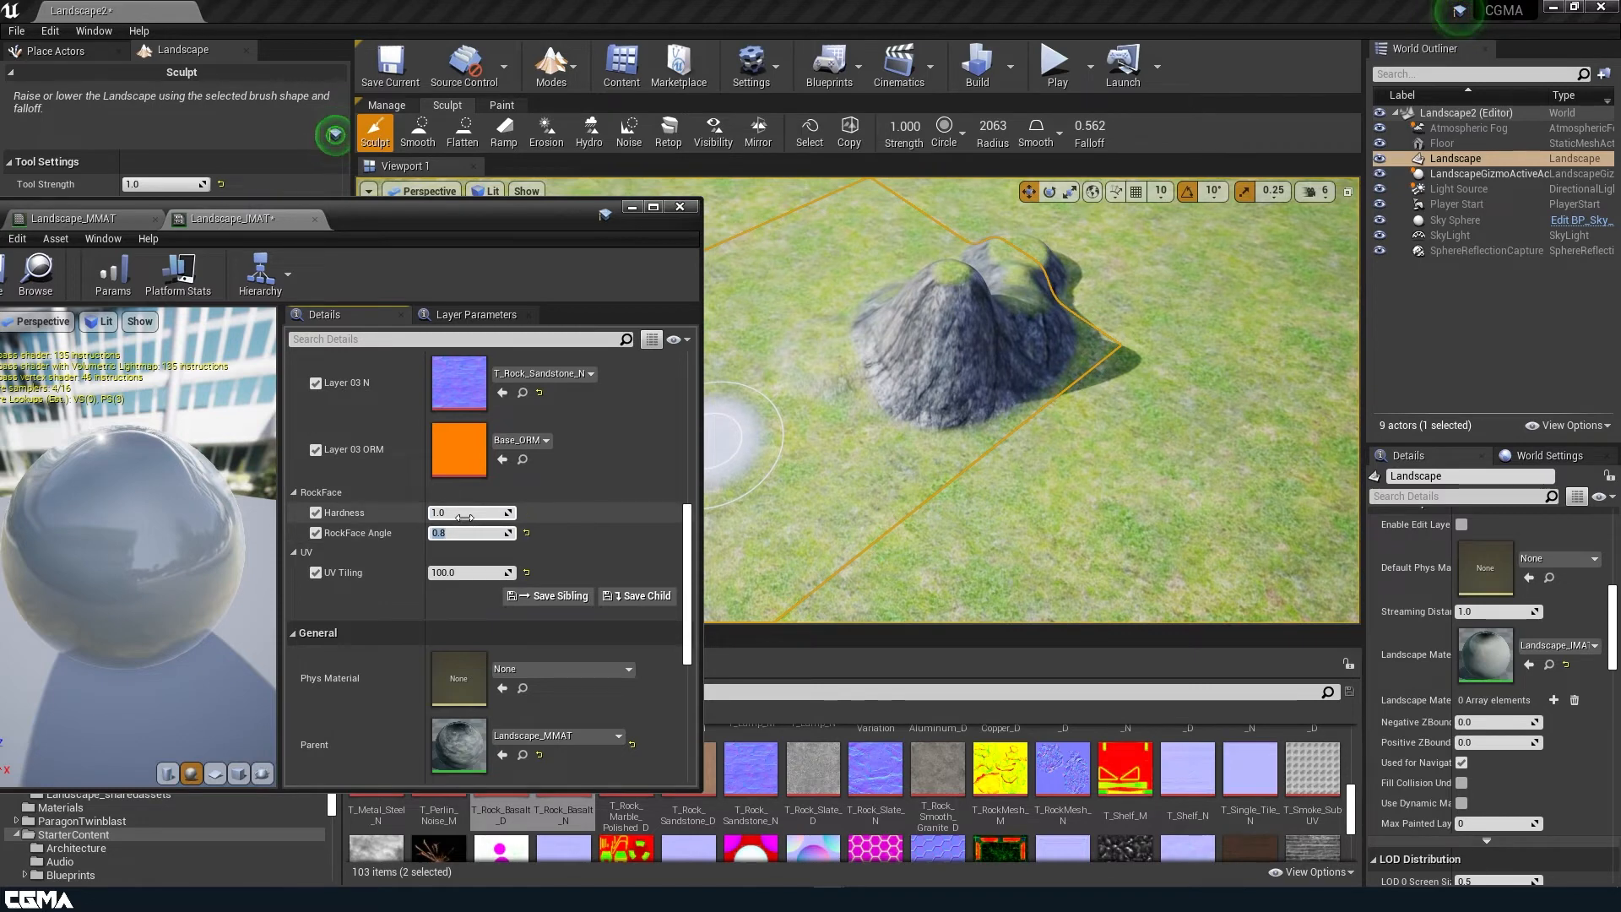
pyautogui.press('Return')
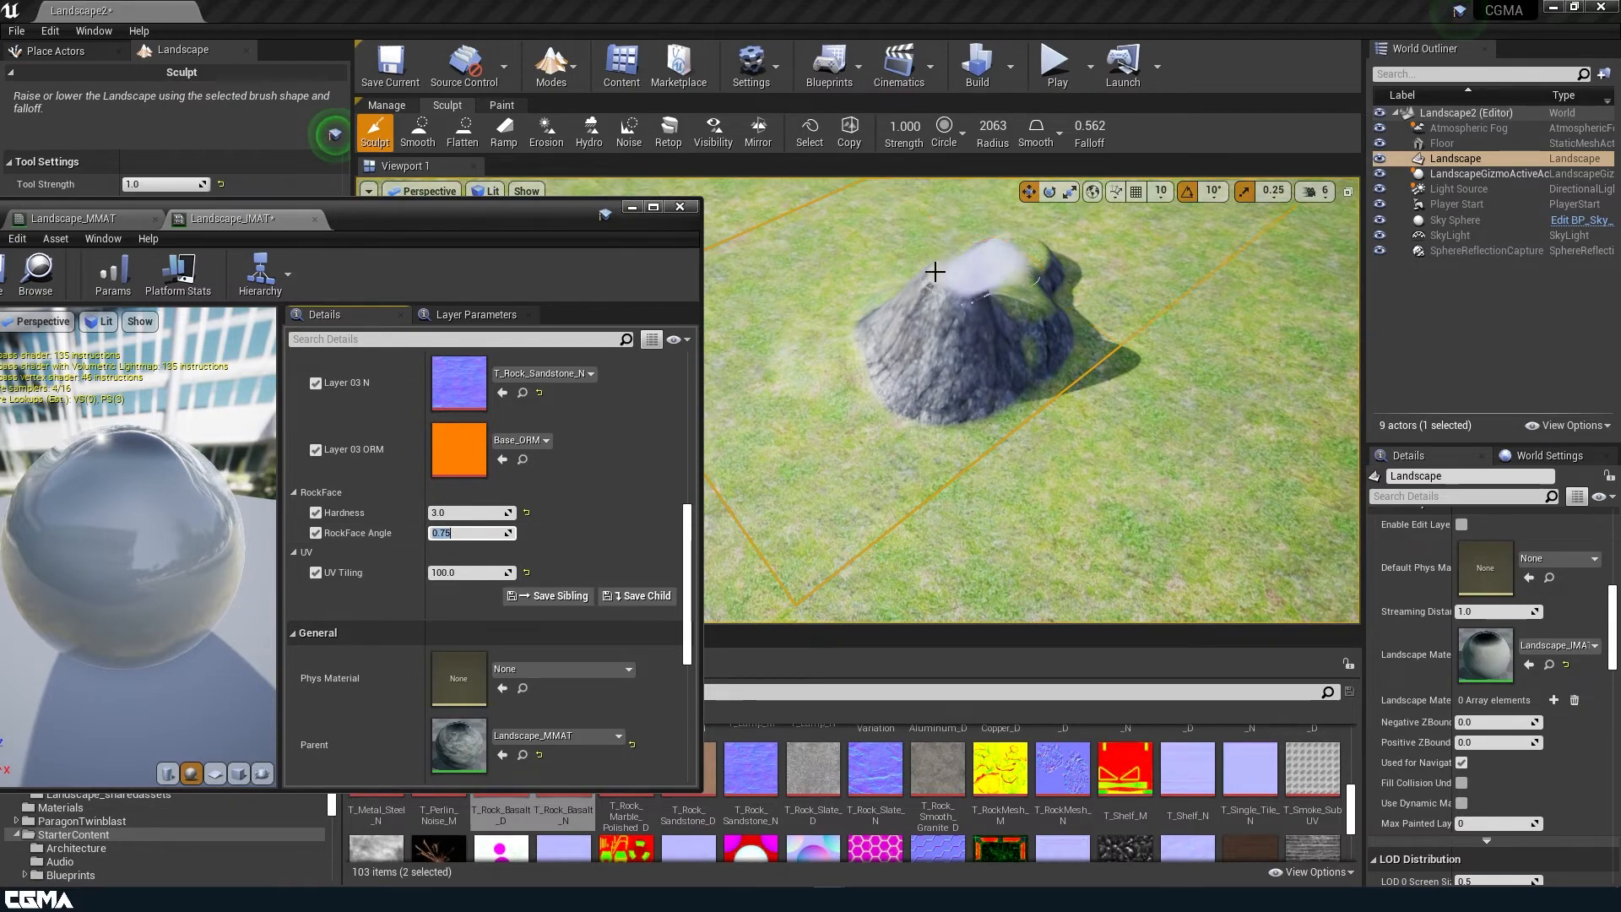
# - Sculpt more raised terrain around the existing hill to test the rock blending on its slopes
pyautogui.moveTo(1085, 538)
pyautogui.mouseDown(button='right')
pyautogui.moveTo(1066, 540)
pyautogui.moveTo(1065, 499)
pyautogui.moveTo(1098, 523)
pyautogui.moveTo(1027, 431)
pyautogui.mouseUp(button='right')
pyautogui.press('w')
pyautogui.press('s')
pyautogui.moveTo(1027, 432)
pyautogui.mouseDown()
pyautogui.moveTo(1245, 423)
pyautogui.moveTo(1021, 317)
pyautogui.mouseUp()
pyautogui.press('s')
pyautogui.moveTo(1021, 317); pyautogui.dragTo(895, 376, button='right')
pyautogui.moveTo(875, 391)
pyautogui.mouseDown()
pyautogui.moveTo(912, 361)
pyautogui.moveTo(981, 372)
pyautogui.mouseUp()
# - Erode part of the sculpted terrain with the Erosion tool at the current brush settings
pyautogui.moveTo(1158, 372); pyautogui.dragTo(1123, 359, button='right')
pyautogui.click(548, 131)
pyautogui.click(558, 131)
pyautogui.moveTo(954, 434)
pyautogui.mouseDown()
pyautogui.moveTo(831, 389)
pyautogui.moveTo(886, 350)
pyautogui.moveTo(883, 324)
pyautogui.moveTo(959, 377)
pyautogui.mouseUp()
pyautogui.moveTo(1216, 505)
pyautogui.mouseDown(button='right')
pyautogui.moveTo(1182, 494)
pyautogui.moveTo(1237, 490)
pyautogui.moveTo(1178, 481)
pyautogui.mouseUp(button='right')
# - Bring up the Landscape_MMAT graph maximized and review its UV Tiling, Rock Slope, Albedo, Normal, ORM and Broad Normal groups
pyautogui.moveTo(457, 218); pyautogui.dragTo(886, 165)
pyautogui.click(511, 168)
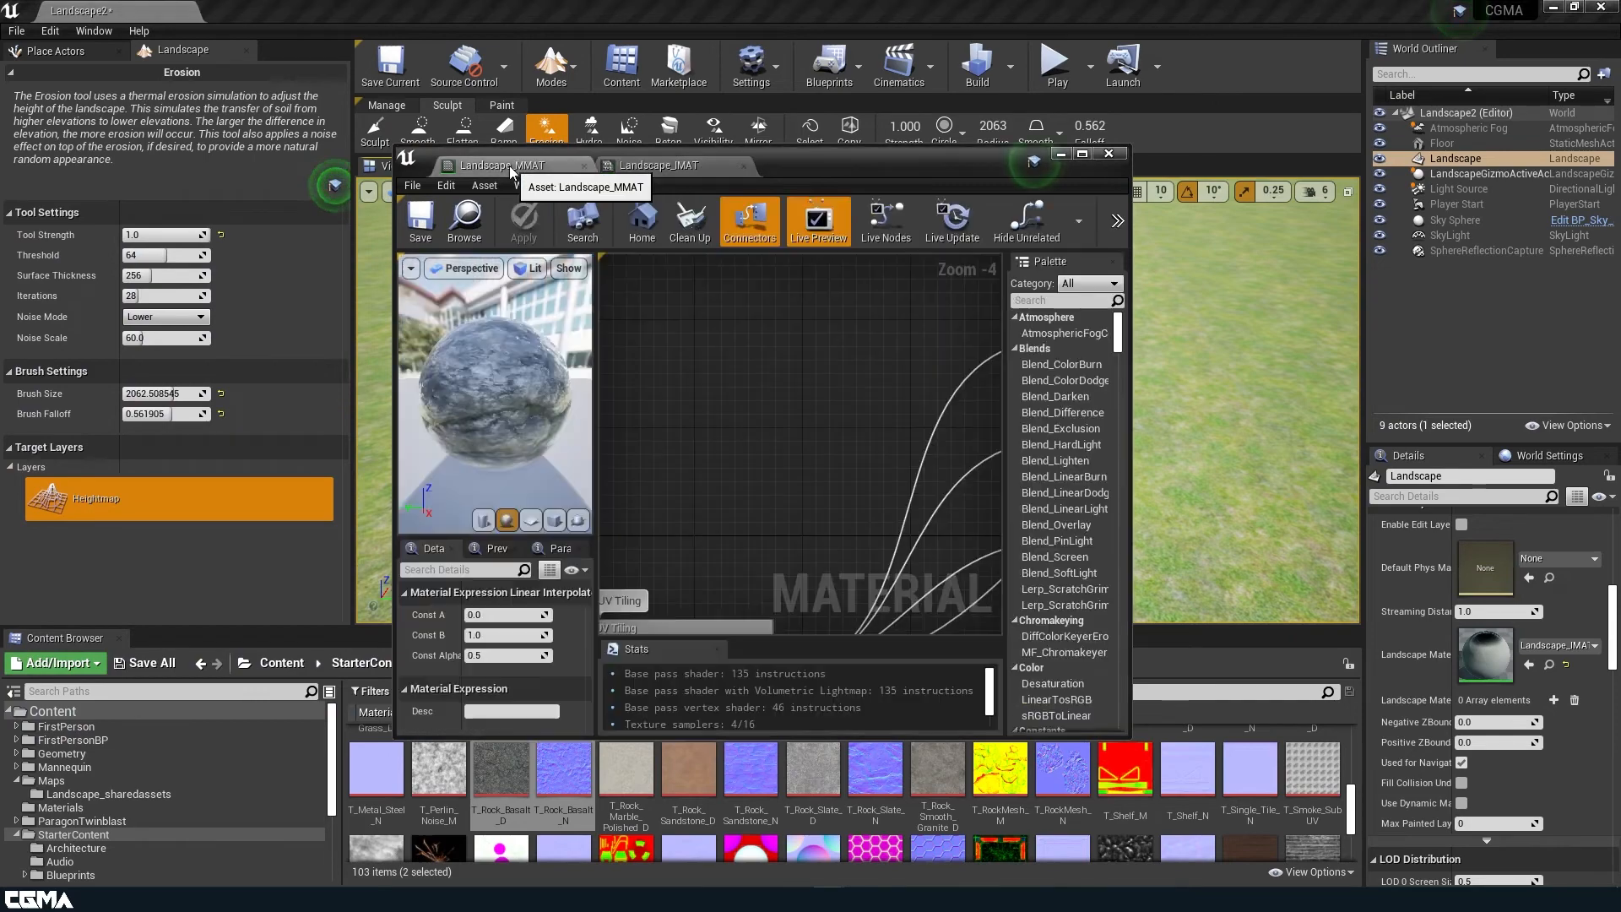
pyautogui.click(1082, 153)
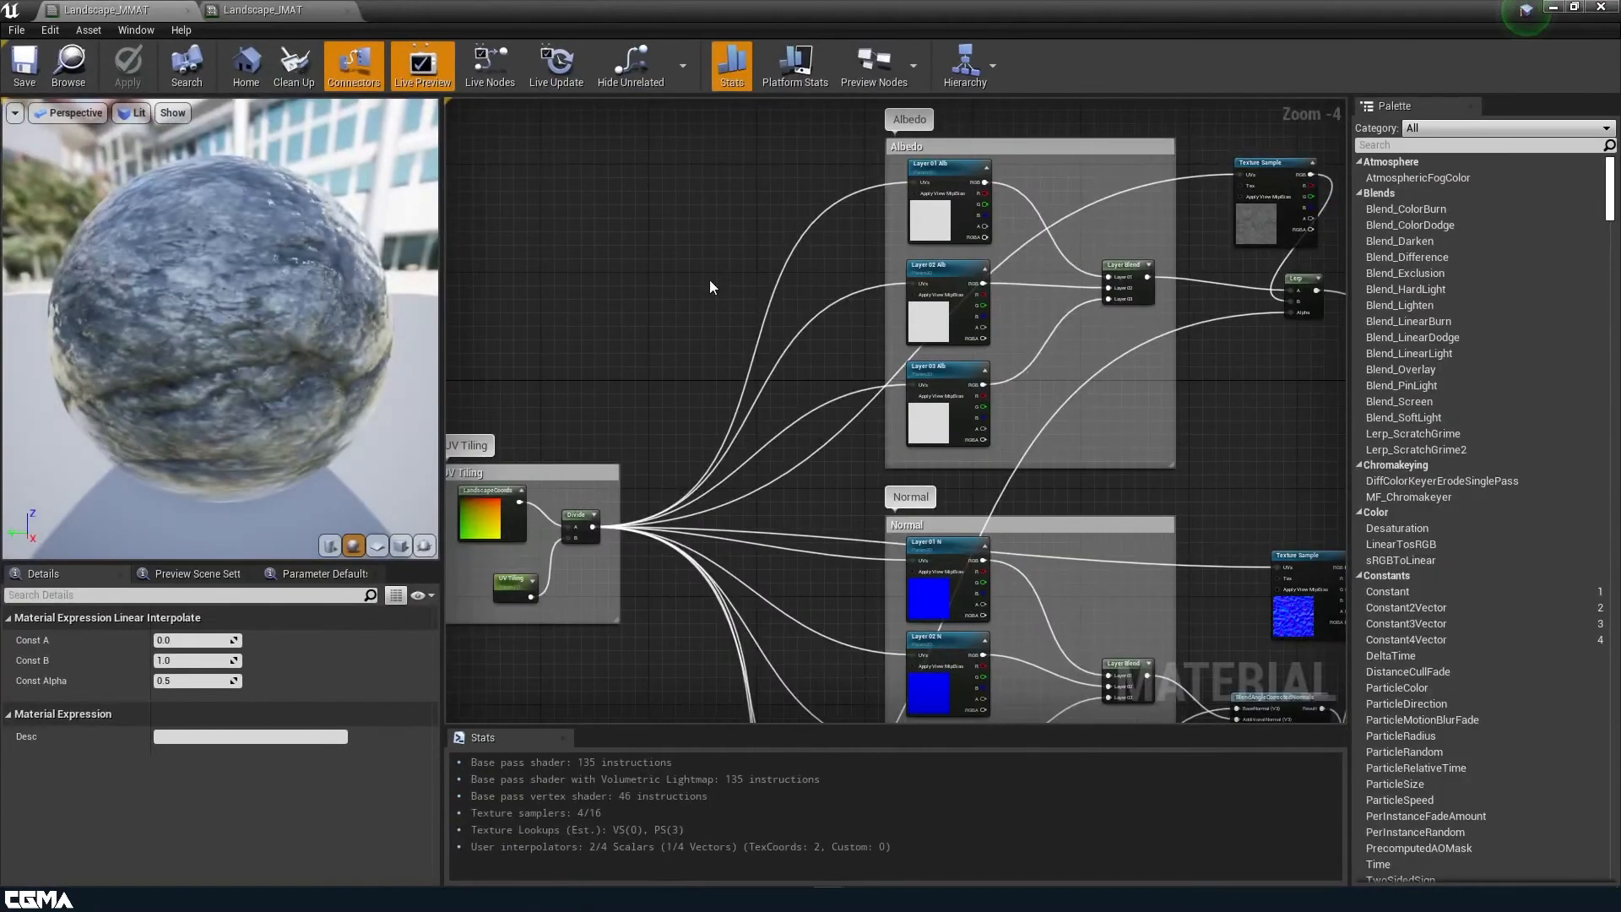
pyautogui.scroll(-3, 996, 411)
pyautogui.moveTo(989, 583); pyautogui.dragTo(871, 418, button='right')
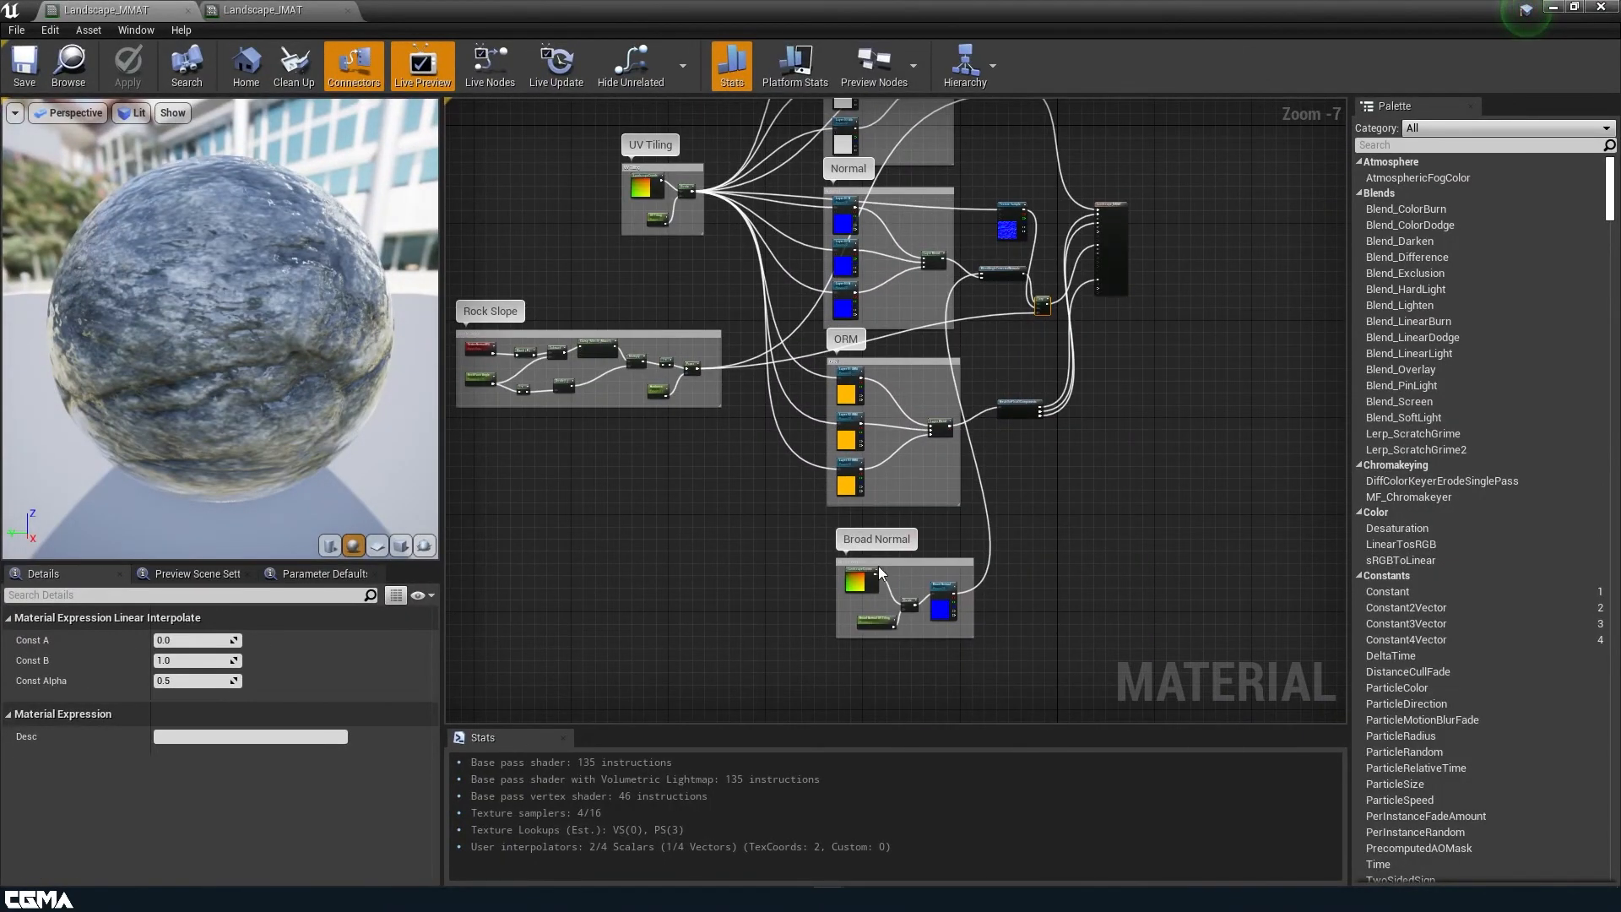
pyautogui.moveTo(881, 573); pyautogui.dragTo(1002, 695, button='right')
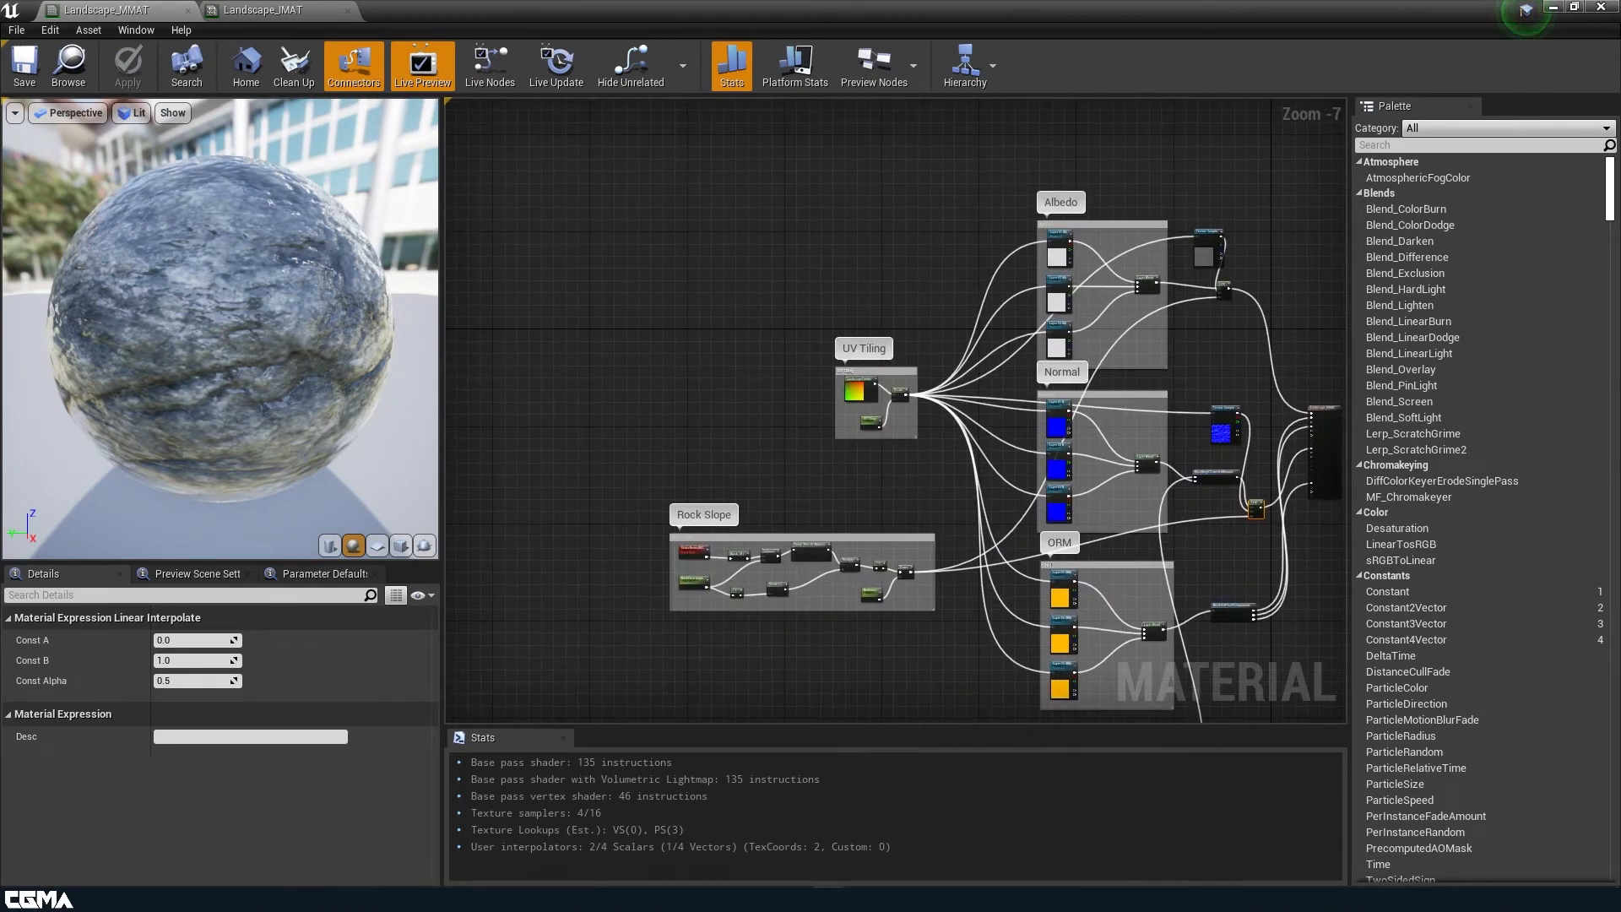
pyautogui.moveTo(775, 242); pyautogui.dragTo(739, 266, button='right')
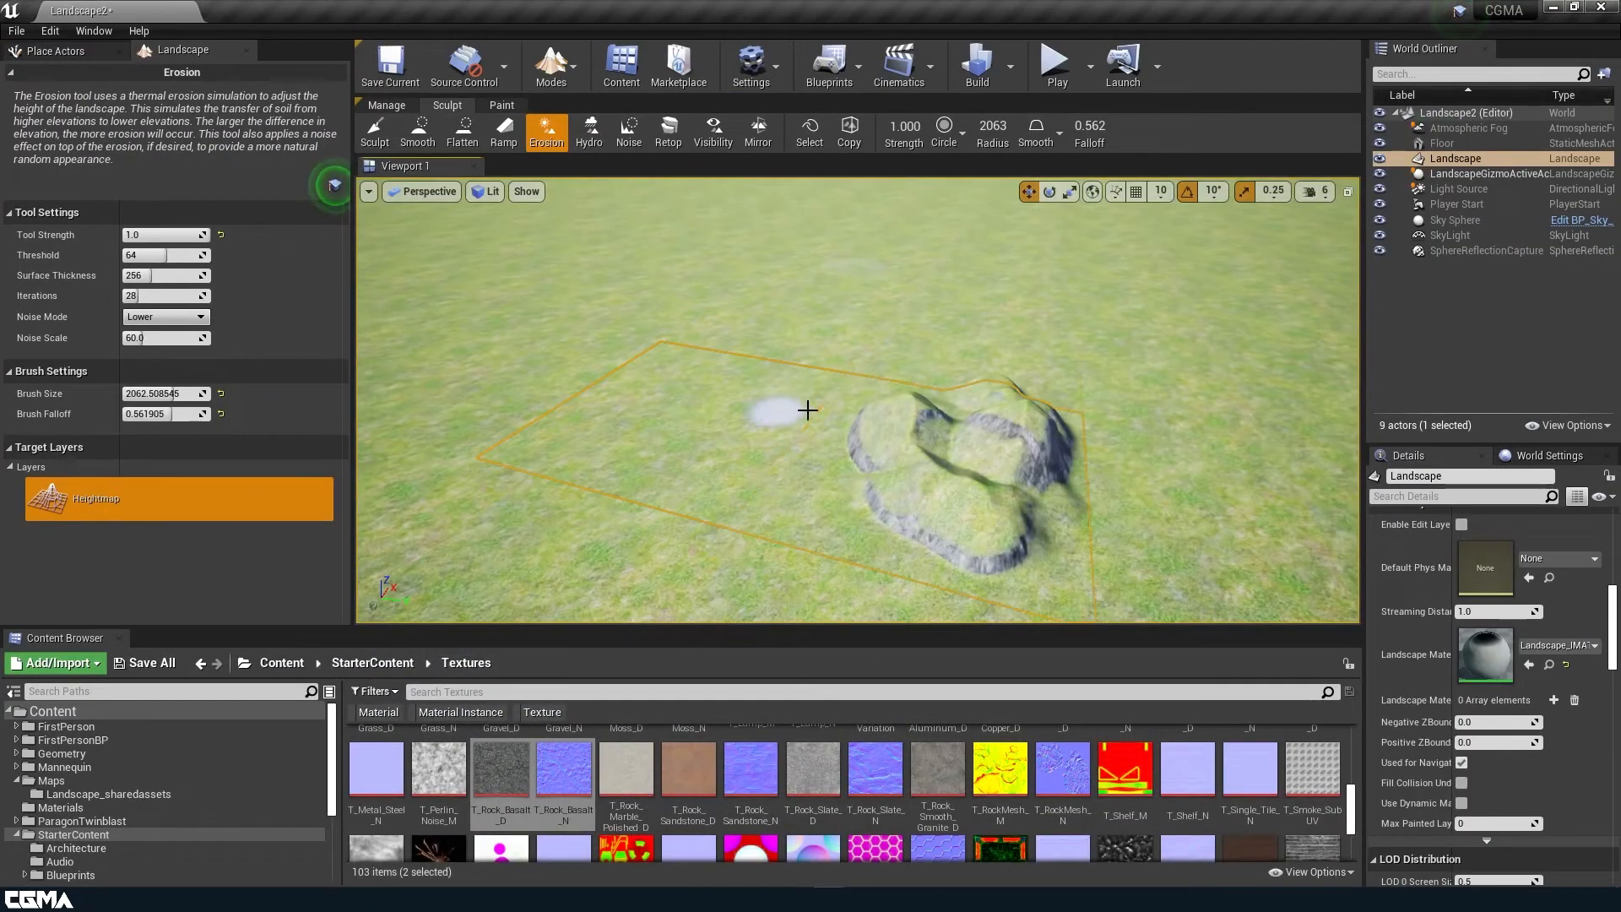
# - Sculpt a tall, steep hill on the flat grass beside the existing mounds with the Sculpt tool
pyautogui.click(375, 134)
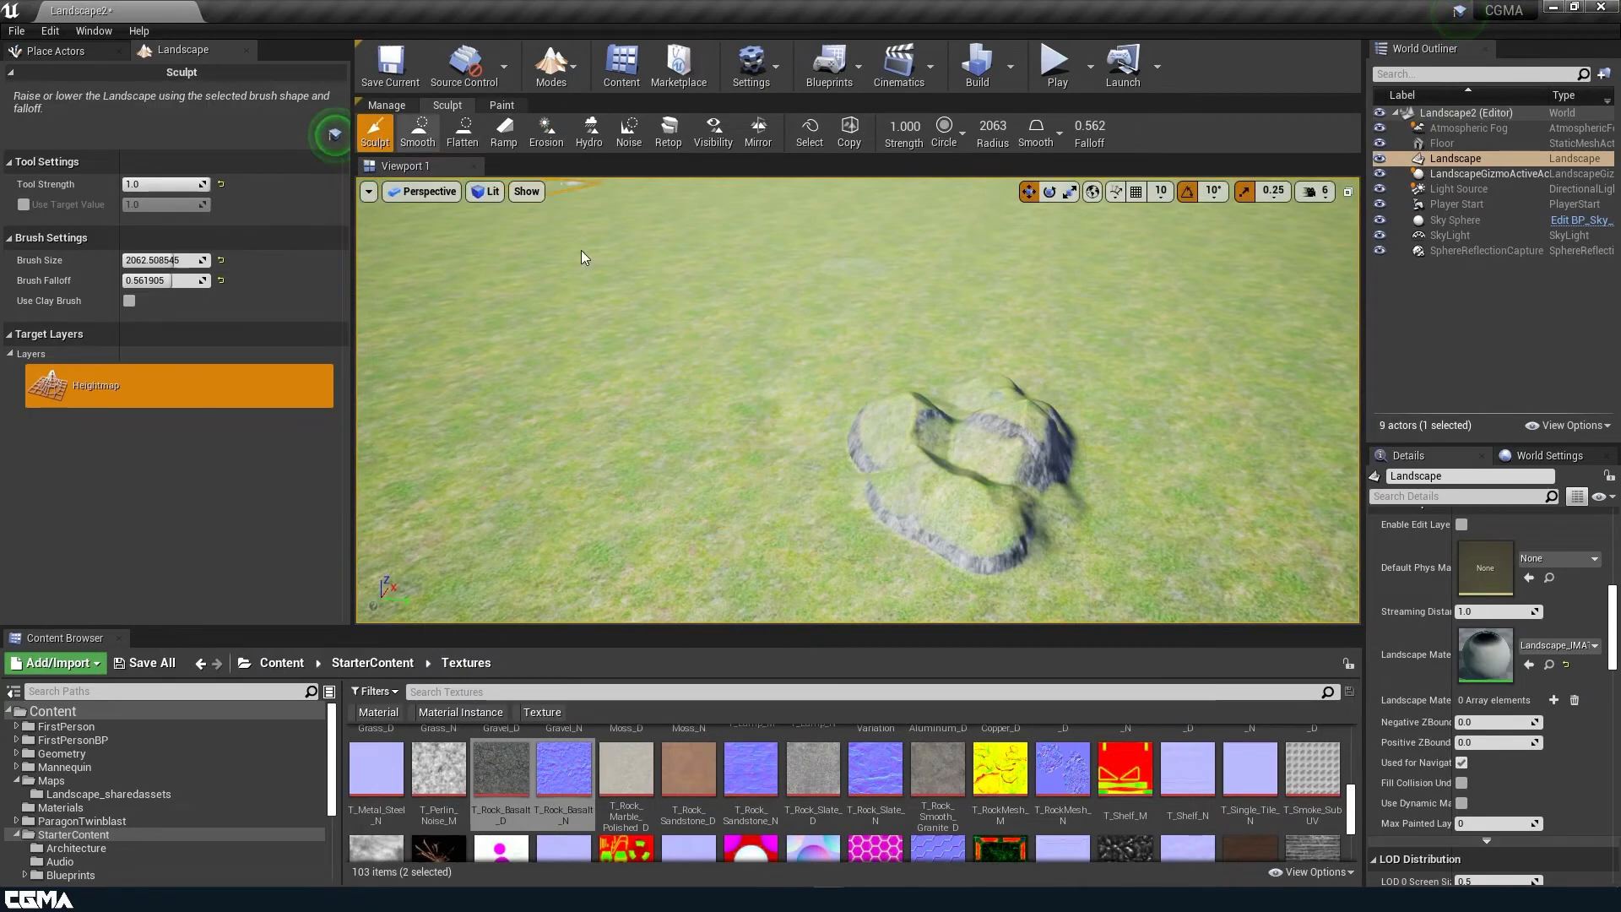
pyautogui.moveTo(778, 442)
pyautogui.mouseDown()
pyautogui.moveTo(754, 386)
pyautogui.moveTo(655, 395)
pyautogui.moveTo(716, 390)
pyautogui.mouseUp()
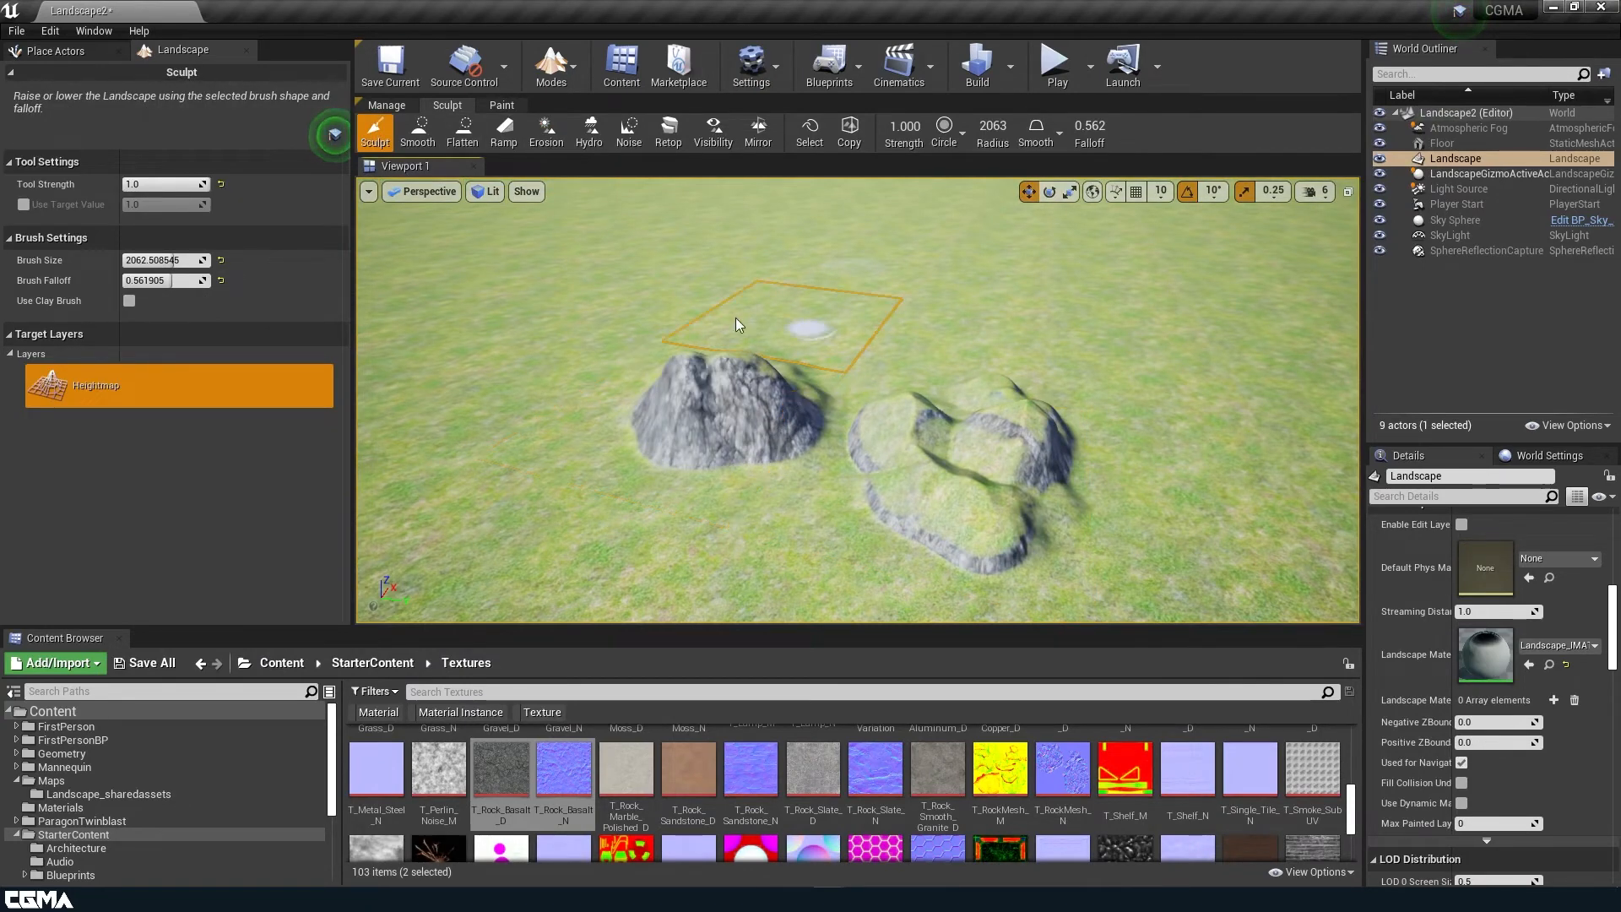
pyautogui.press('w')
pyautogui.moveTo(731, 337)
pyautogui.mouseDown(button='right')
pyautogui.moveTo(697, 372)
pyautogui.moveTo(731, 337)
pyautogui.mouseUp(button='right')
pyautogui.moveTo(821, 547)
pyautogui.mouseDown()
pyautogui.moveTo(666, 451)
pyautogui.moveTo(551, 412)
pyautogui.mouseUp()
pyautogui.press('s')
pyautogui.moveTo(551, 412)
pyautogui.mouseDown(button='right')
pyautogui.moveTo(541, 473)
pyautogui.moveTo(524, 477)
pyautogui.mouseUp(button='right')
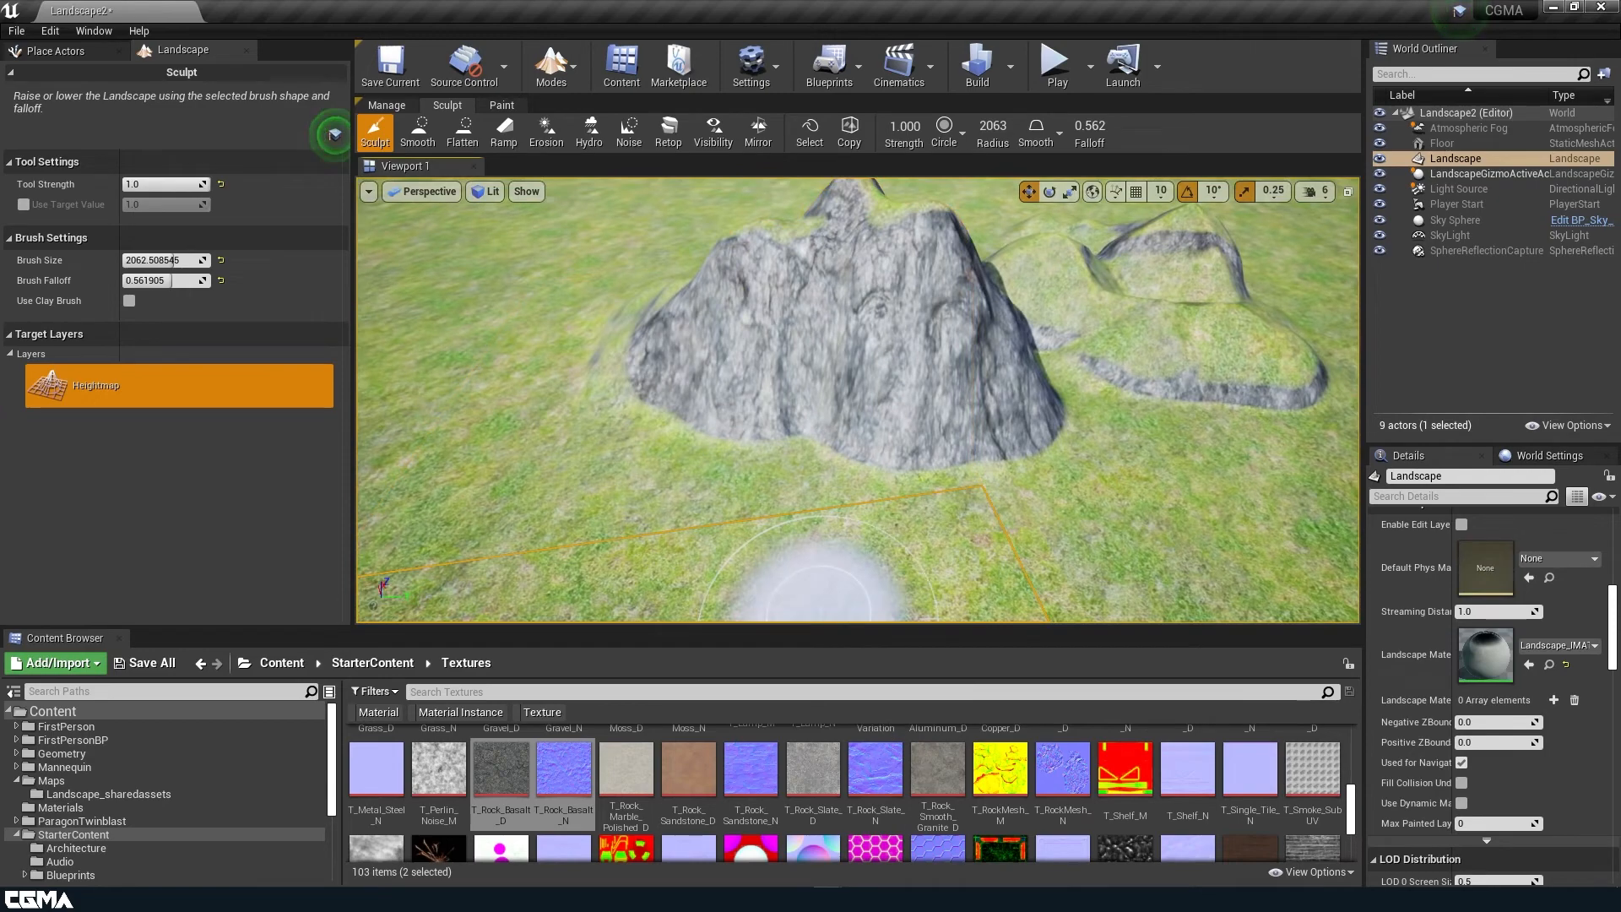
# - Return to the Landscape_MMAT graph and add a WorldPosition node in the empty area above the UV Tiling group
pyautogui.moveTo(828, 900)
pyautogui.click(937, 860)
pyautogui.moveTo(744, 295); pyautogui.dragTo(820, 389, button='right')
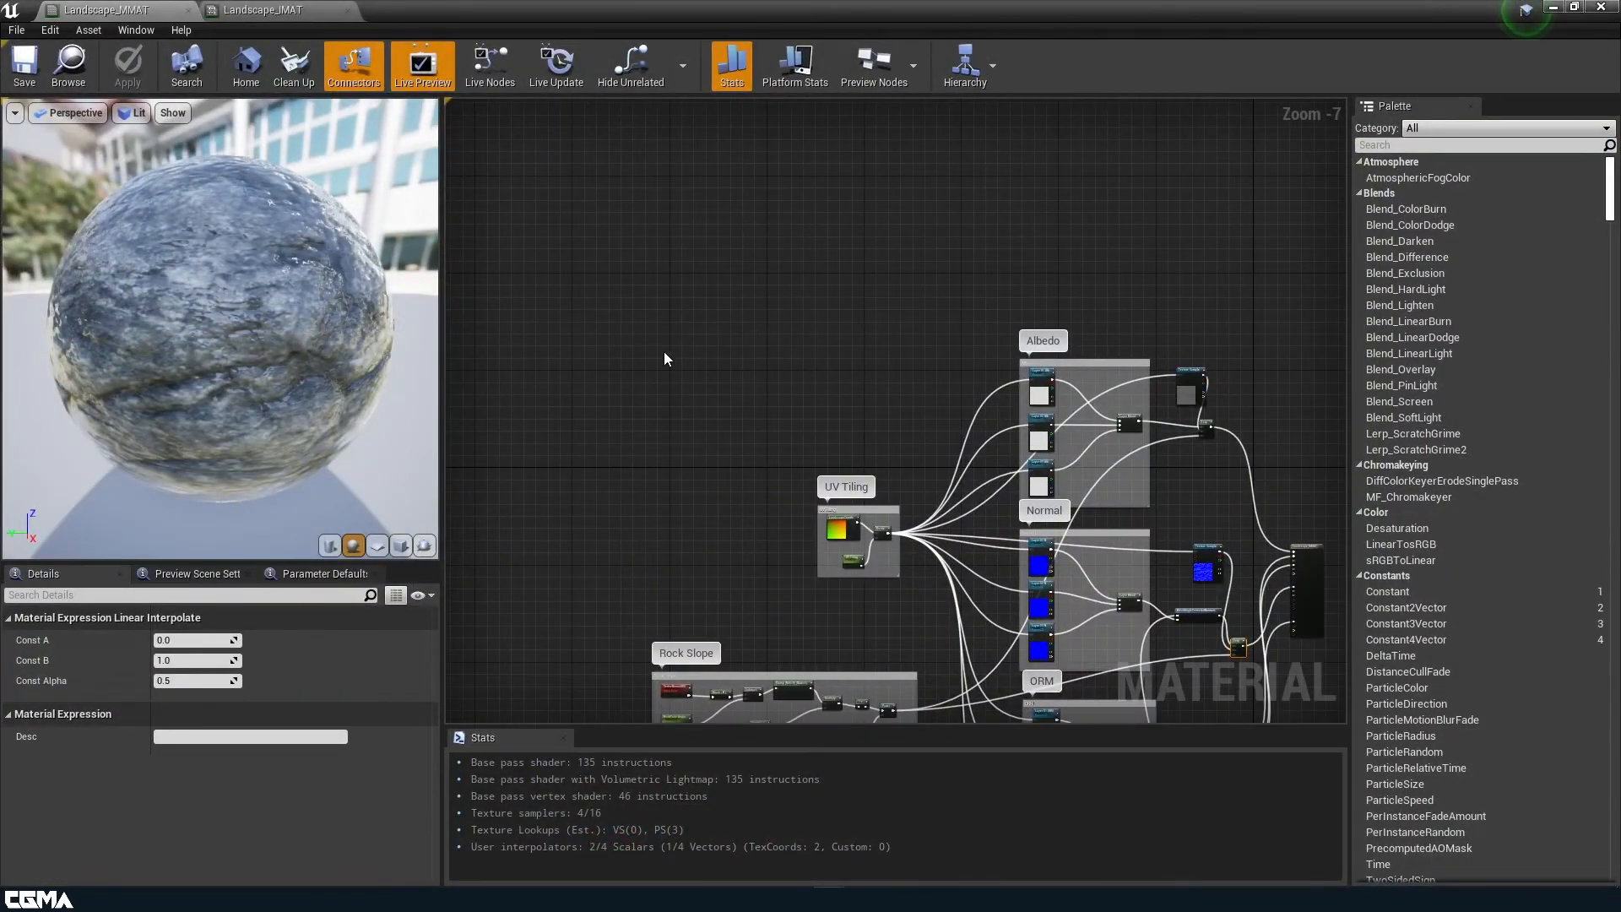
pyautogui.rightClick(623, 363)
pyautogui.write('ab')
pyautogui.press('BackSpace')
pyautogui.press('BackSpace')
pyautogui.write('wo')
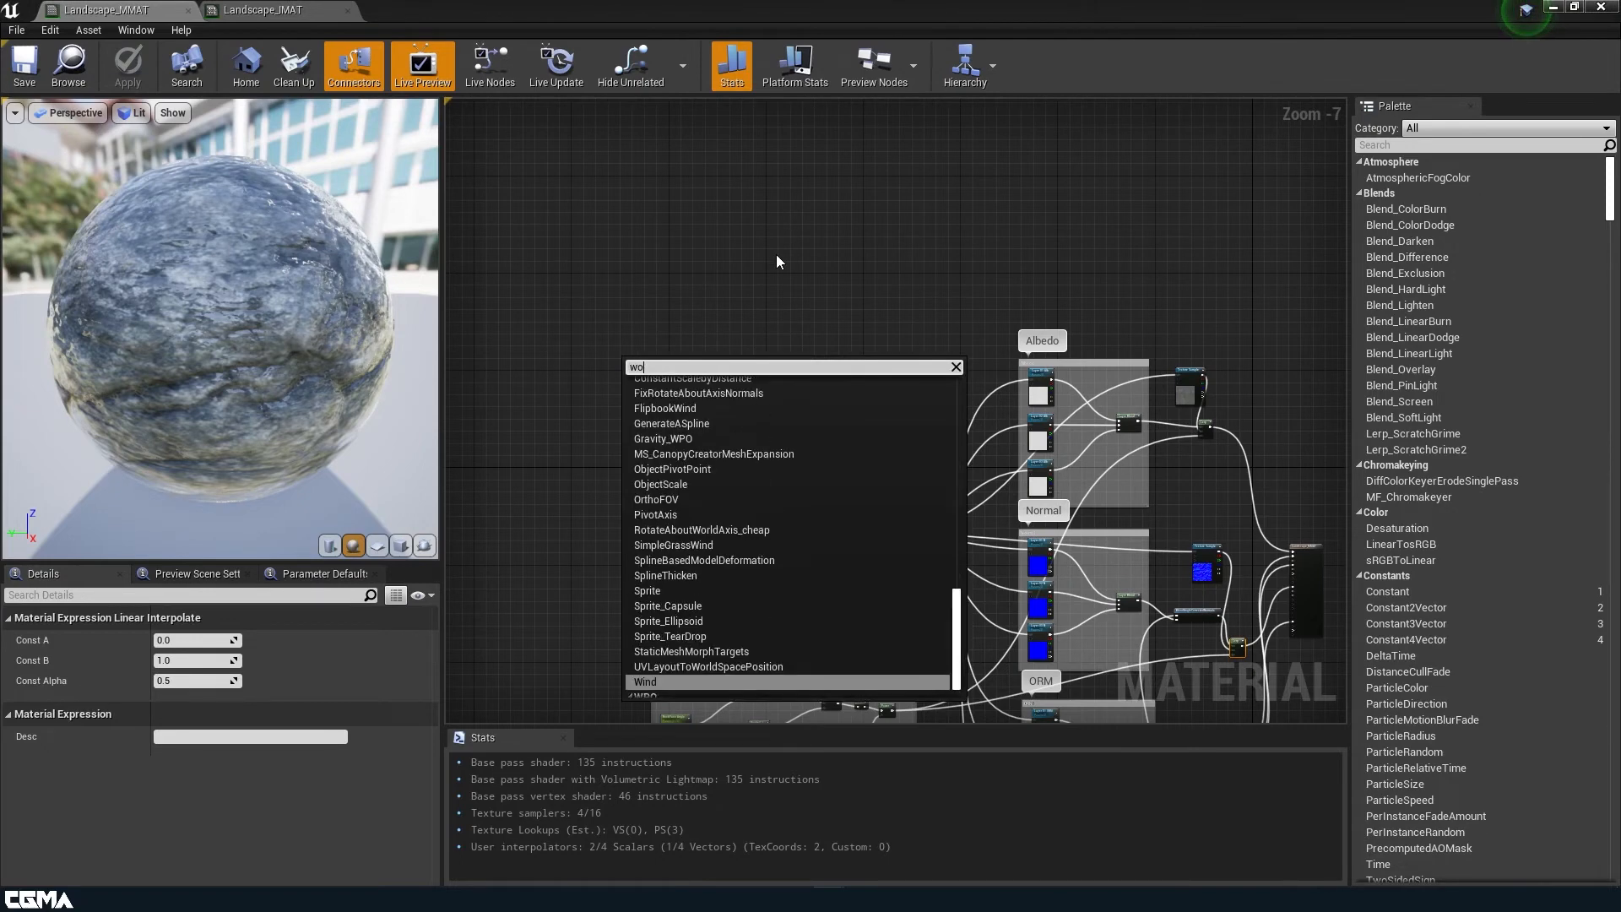
pyautogui.write('rld pos')
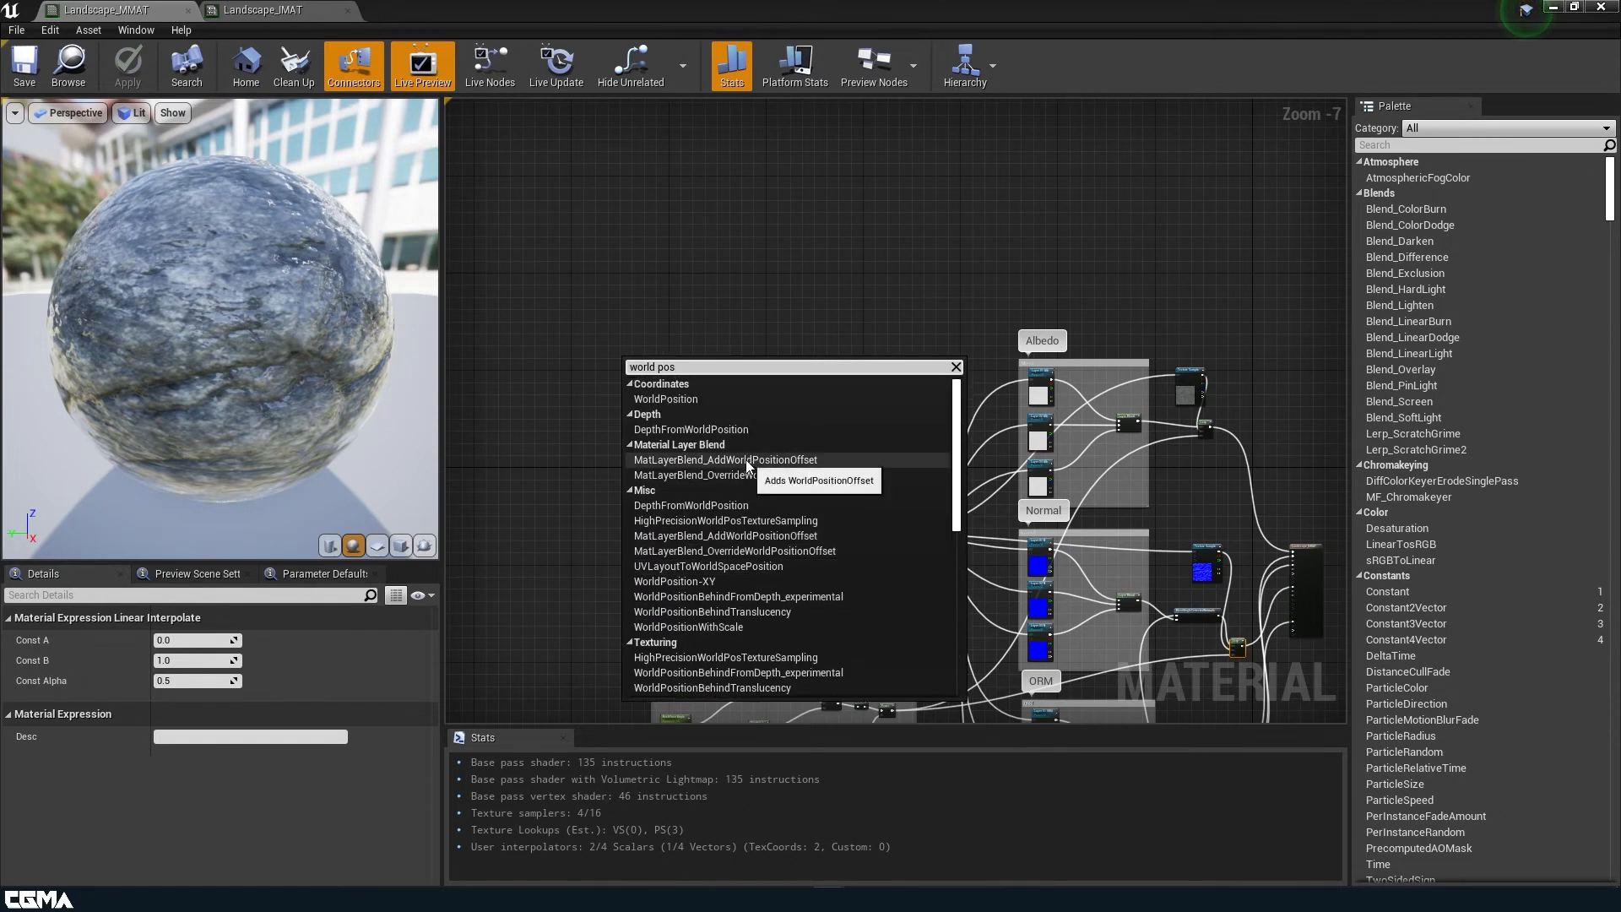
pyautogui.click(687, 399)
# - Reposition the Absolute World Position node in the open space above the UV Tiling group, leaving room for more nodes
pyautogui.scroll(7, 660, 387)
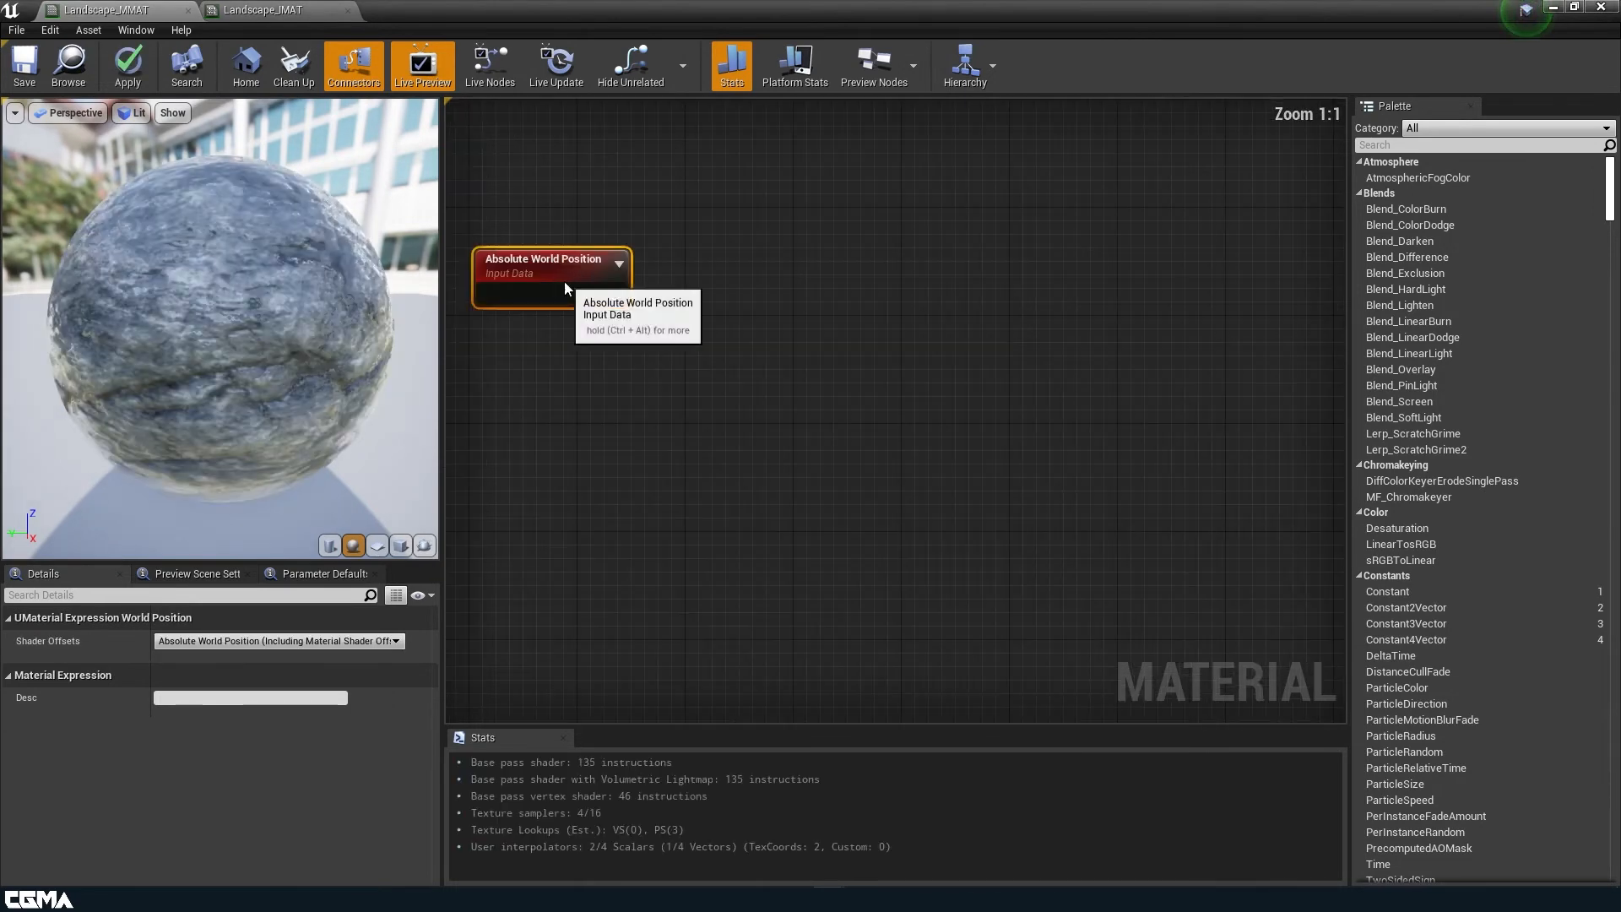
pyautogui.moveTo(565, 281); pyautogui.dragTo(684, 332)
pyautogui.scroll(-7, 670, 341)
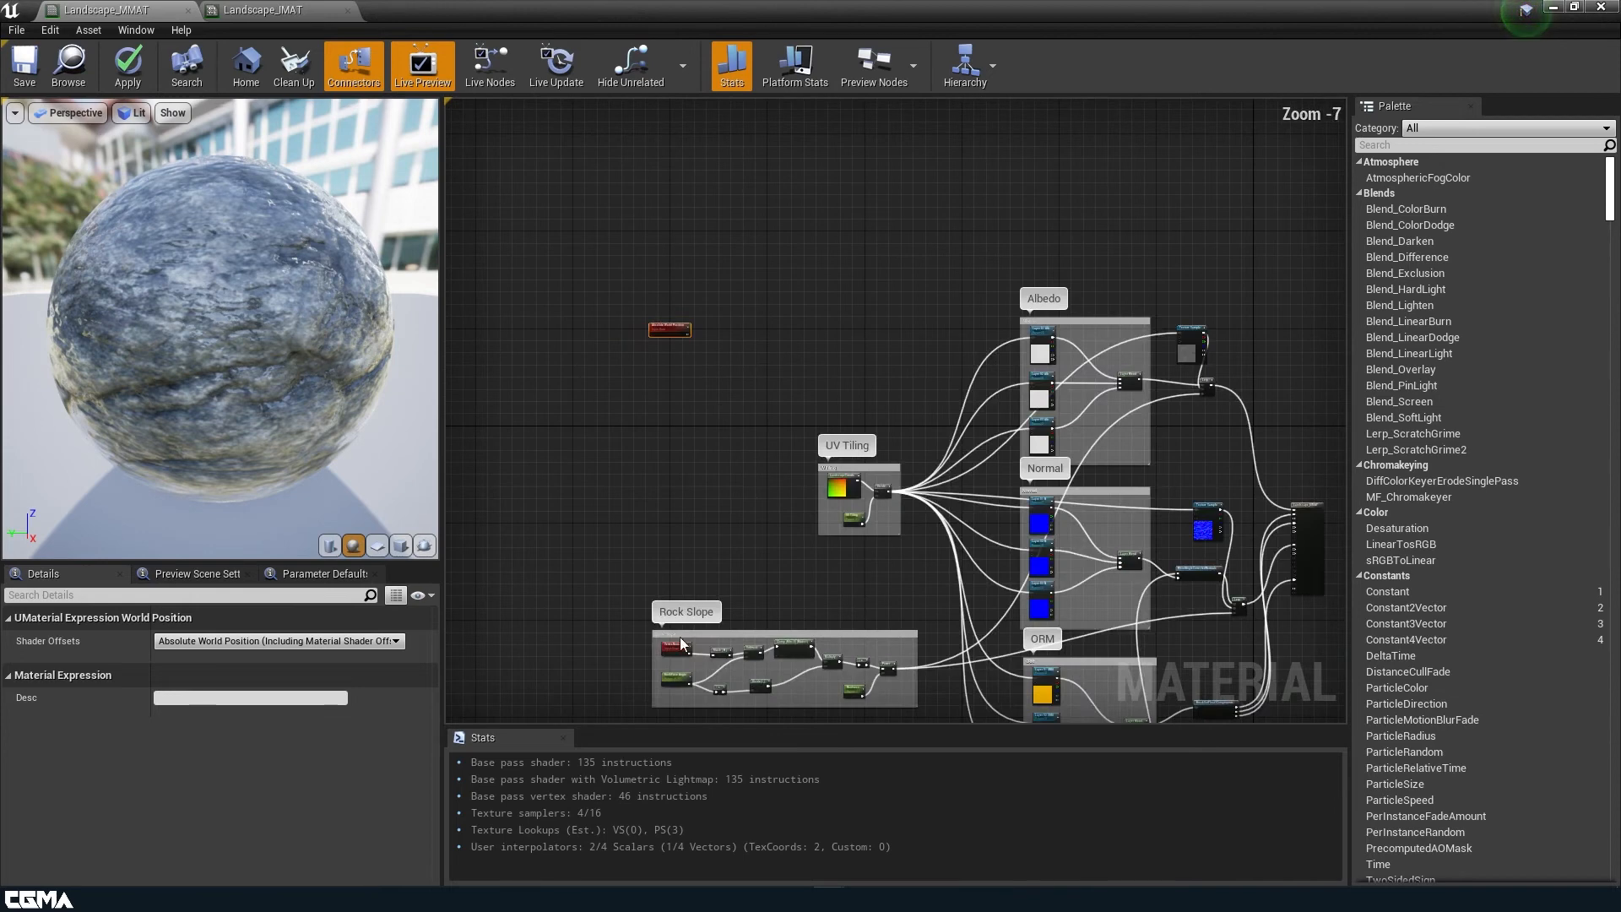
pyautogui.scroll(5, 714, 522)
pyautogui.scroll(-3, 701, 598)
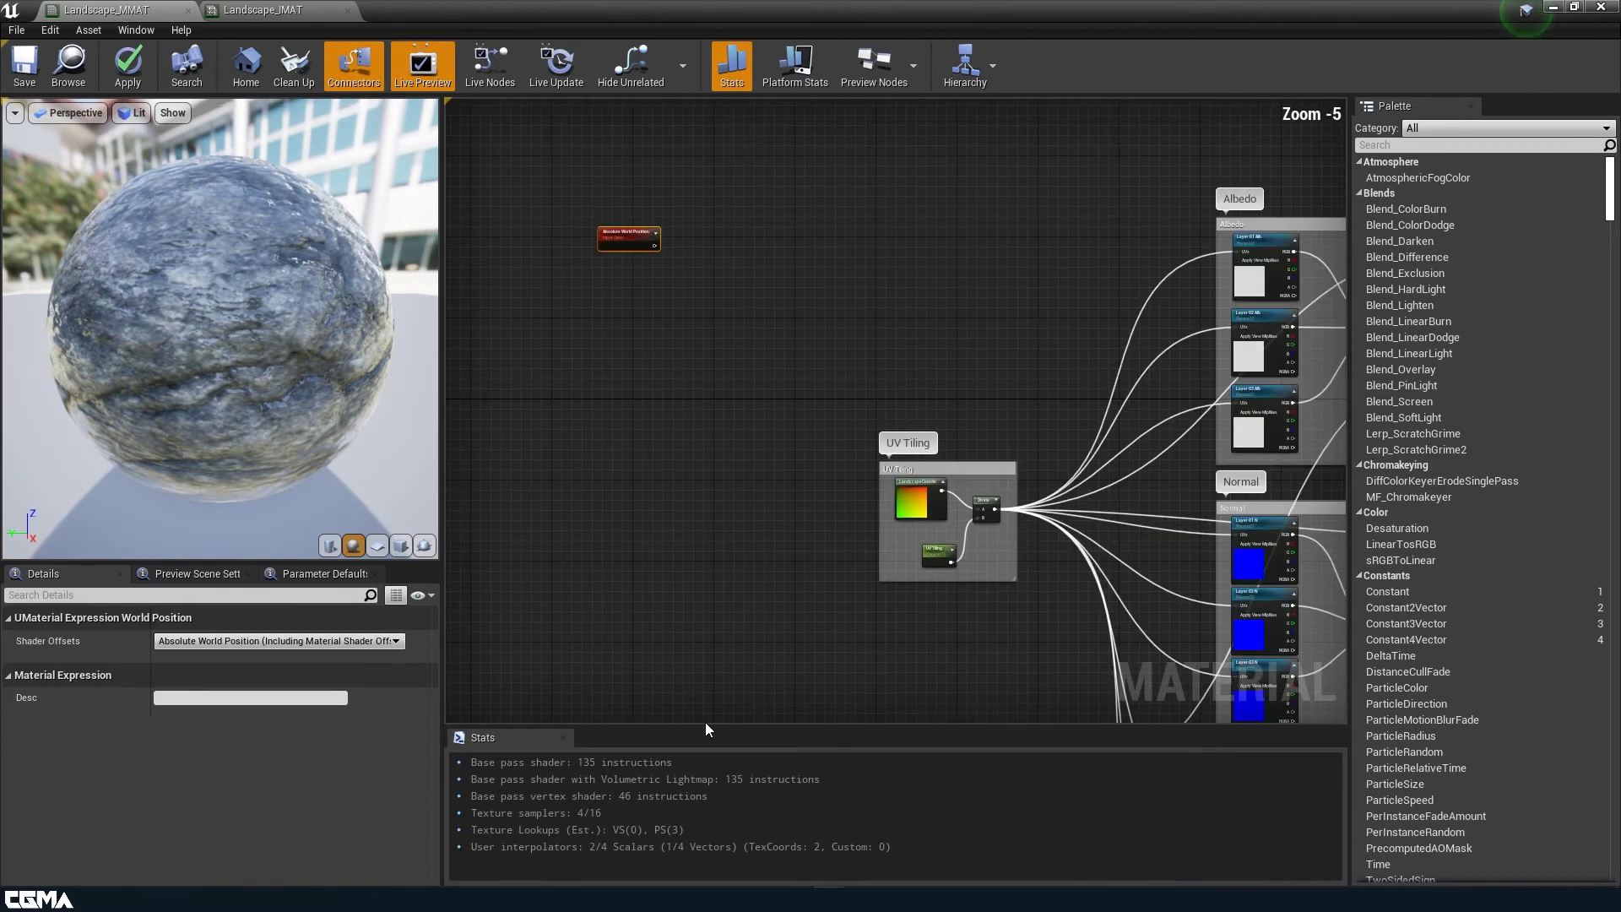
pyautogui.moveTo(735, 347); pyautogui.dragTo(701, 558, button='right')
pyautogui.scroll(5, 573, 501)
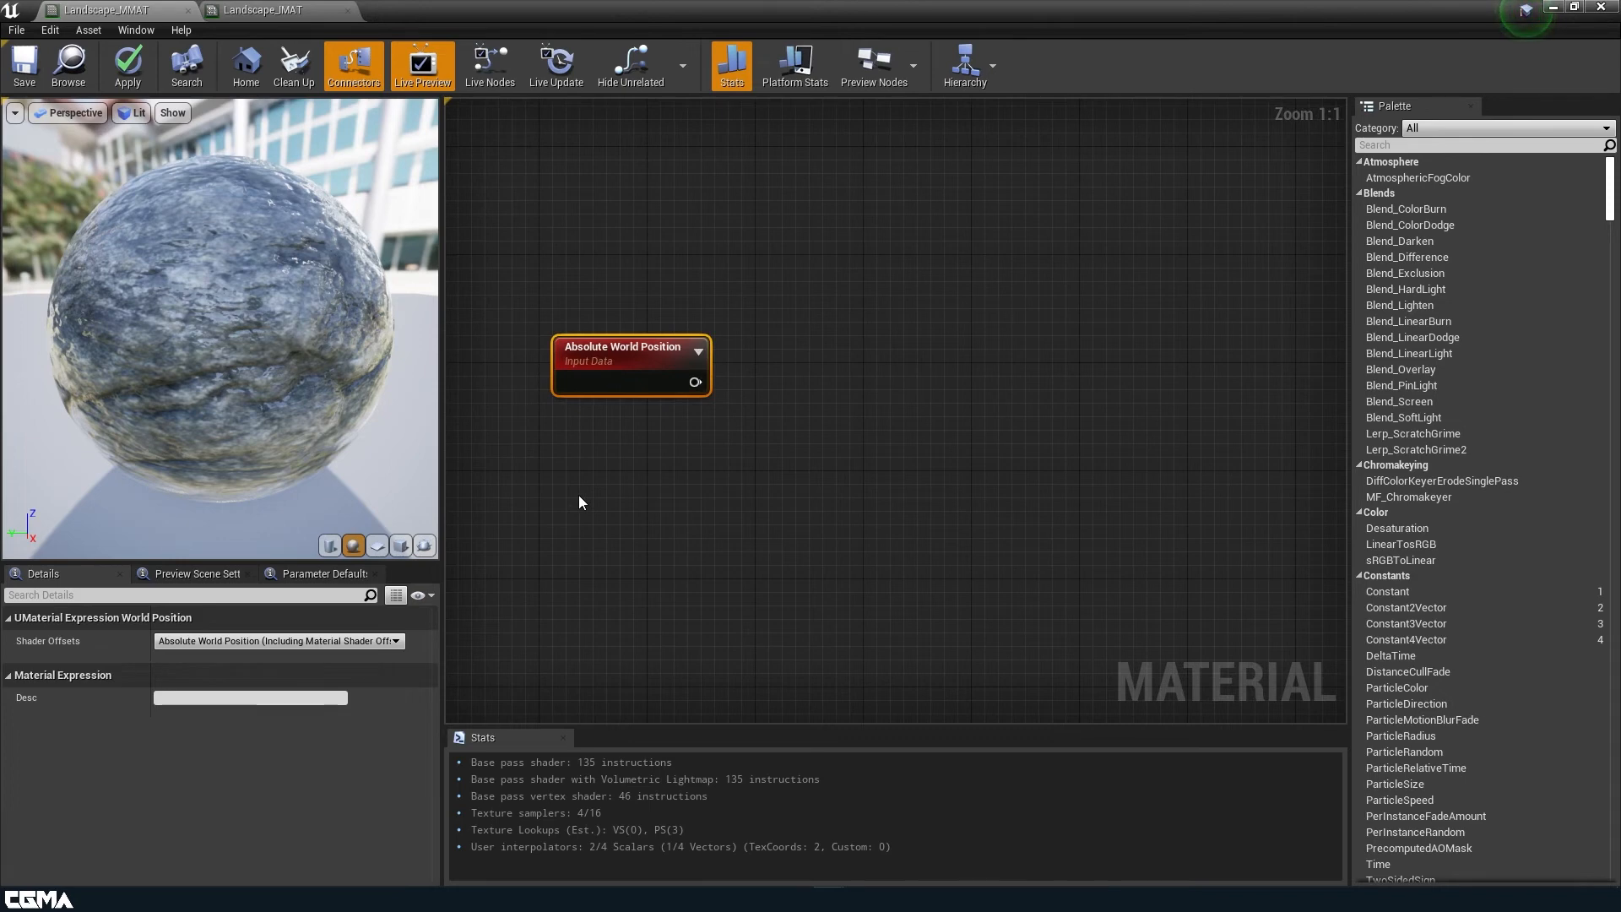
pyautogui.moveTo(634, 373); pyautogui.dragTo(606, 291)
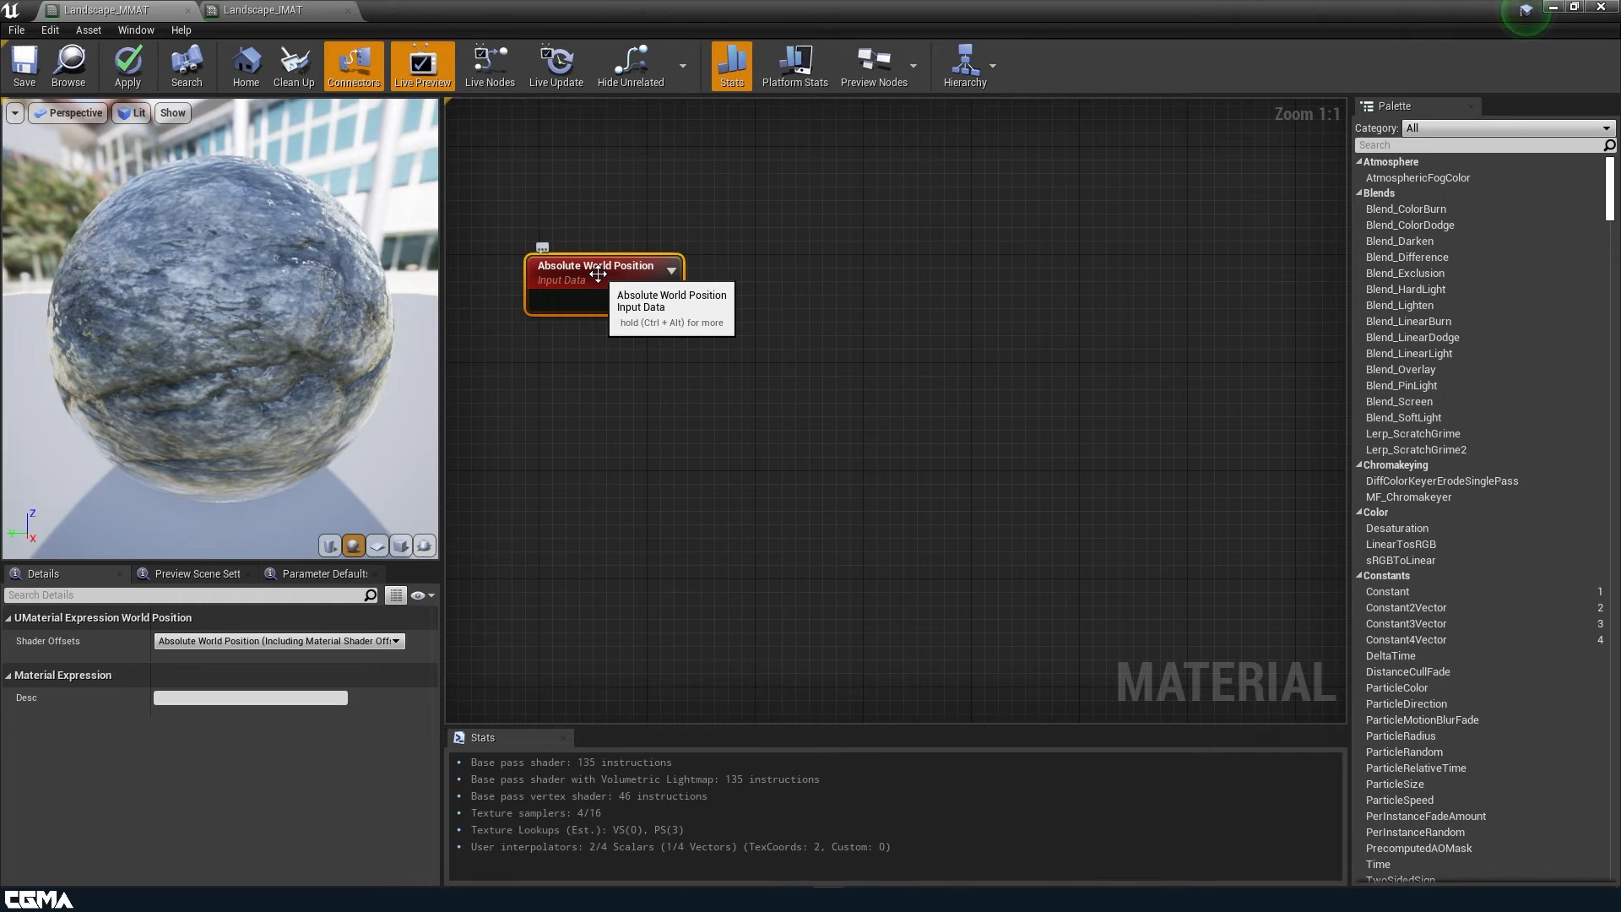
# - Add a Divide node with Absolute World Position feeding A and a new constant converted to a parameter feeding B
pyautogui.click(778, 307)
pyautogui.moveTo(668, 301); pyautogui.dragTo(792, 338)
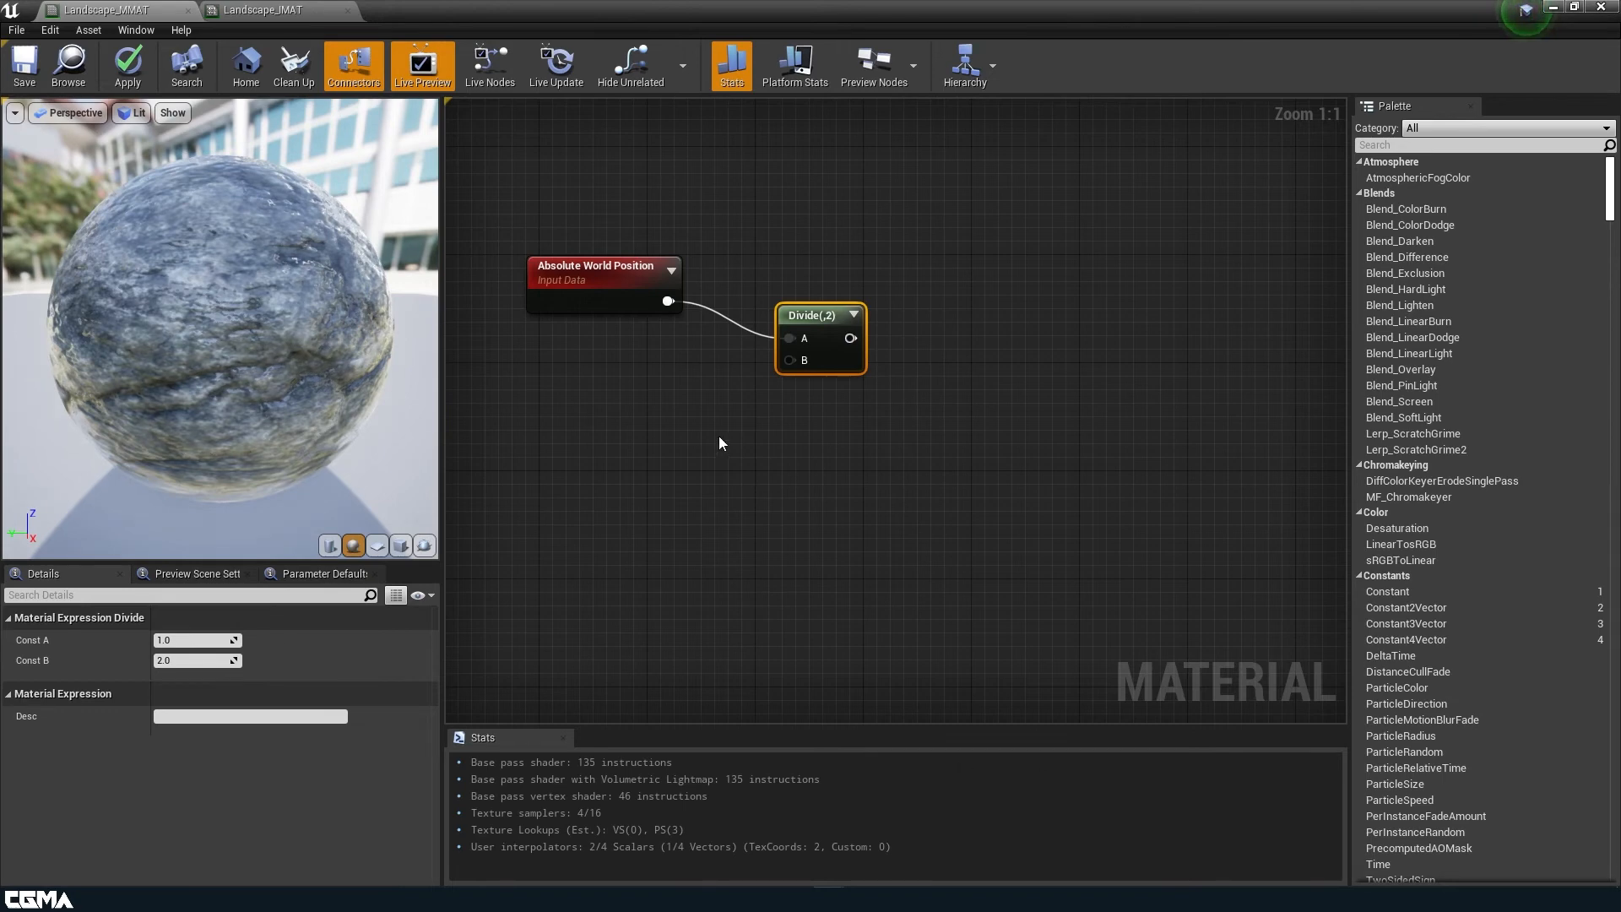
pyautogui.click(623, 425)
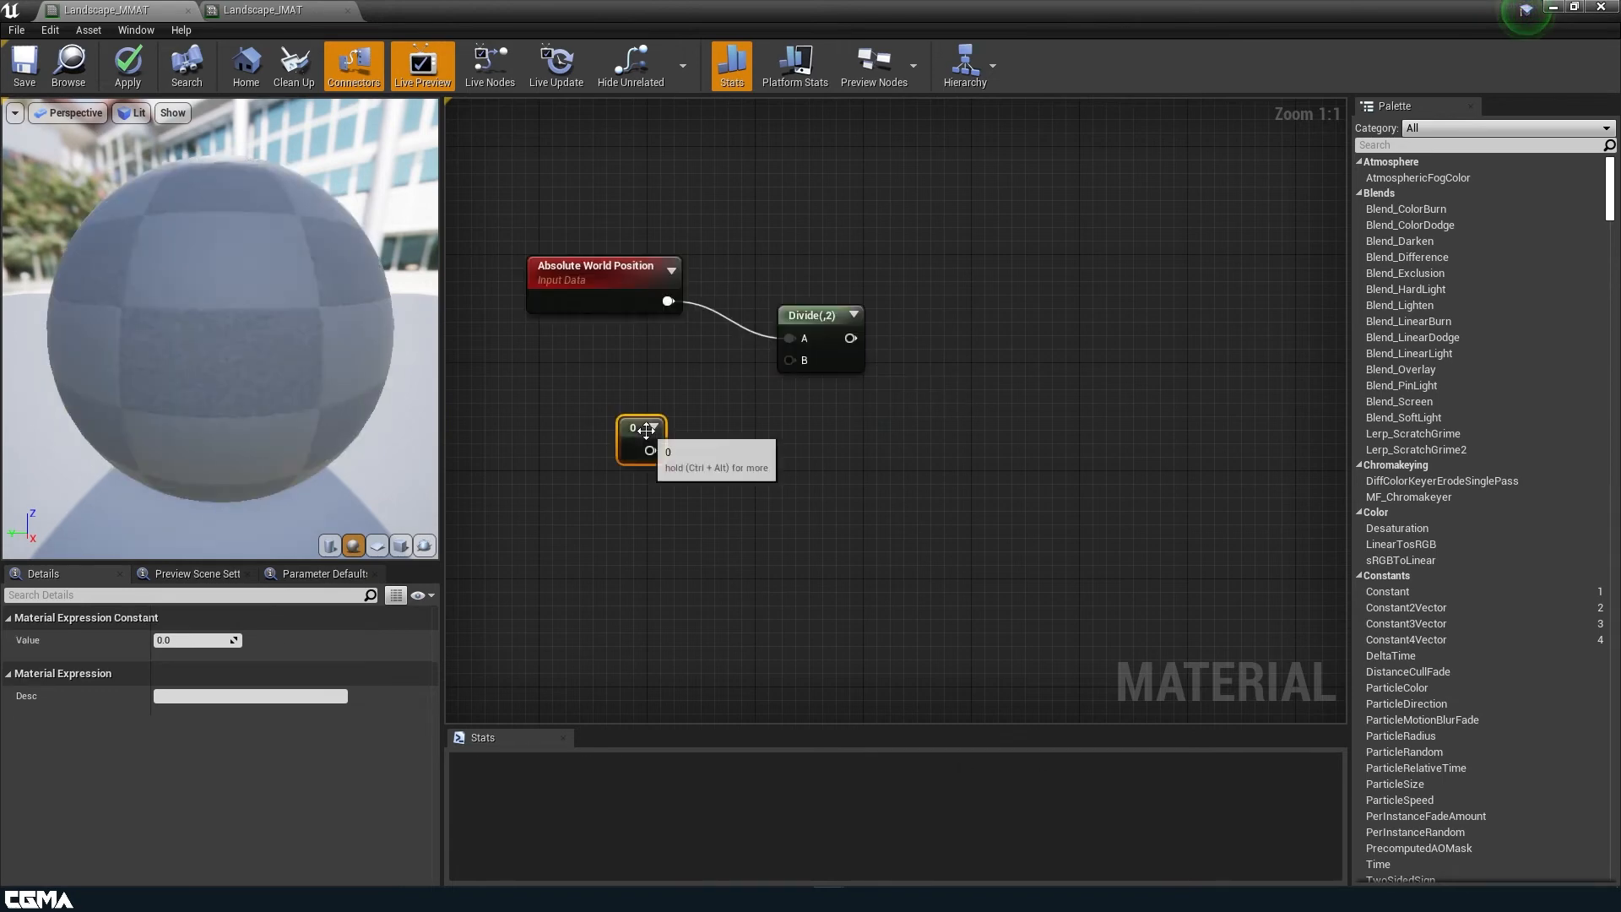
pyautogui.rightClick(632, 437)
pyautogui.click(694, 506)
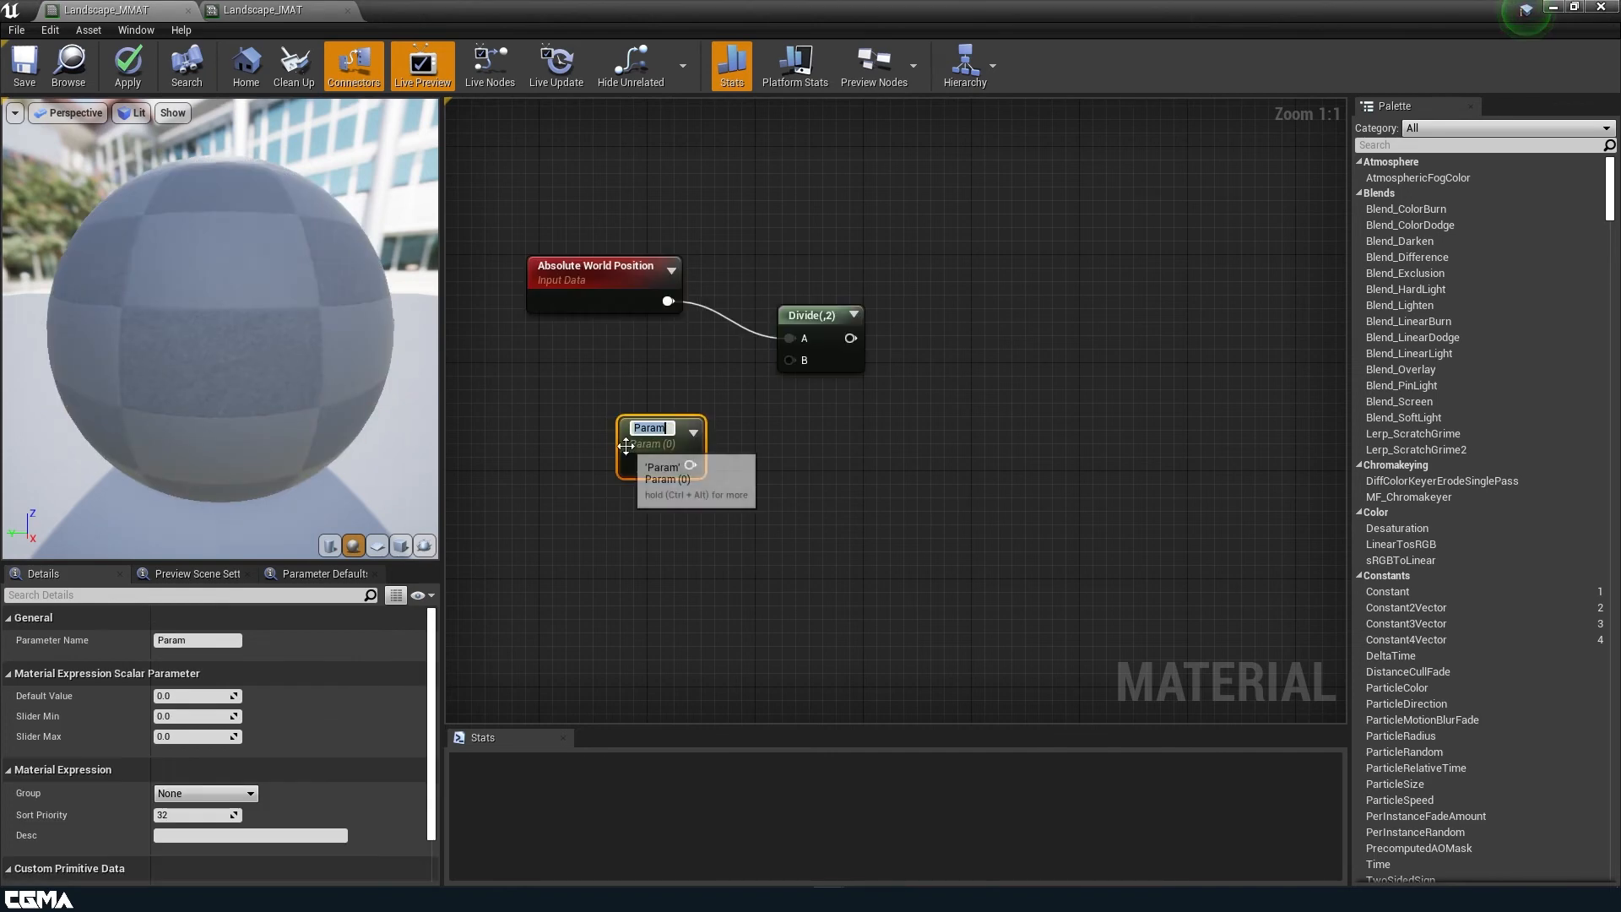
pyautogui.moveTo(690, 462); pyautogui.dragTo(790, 360)
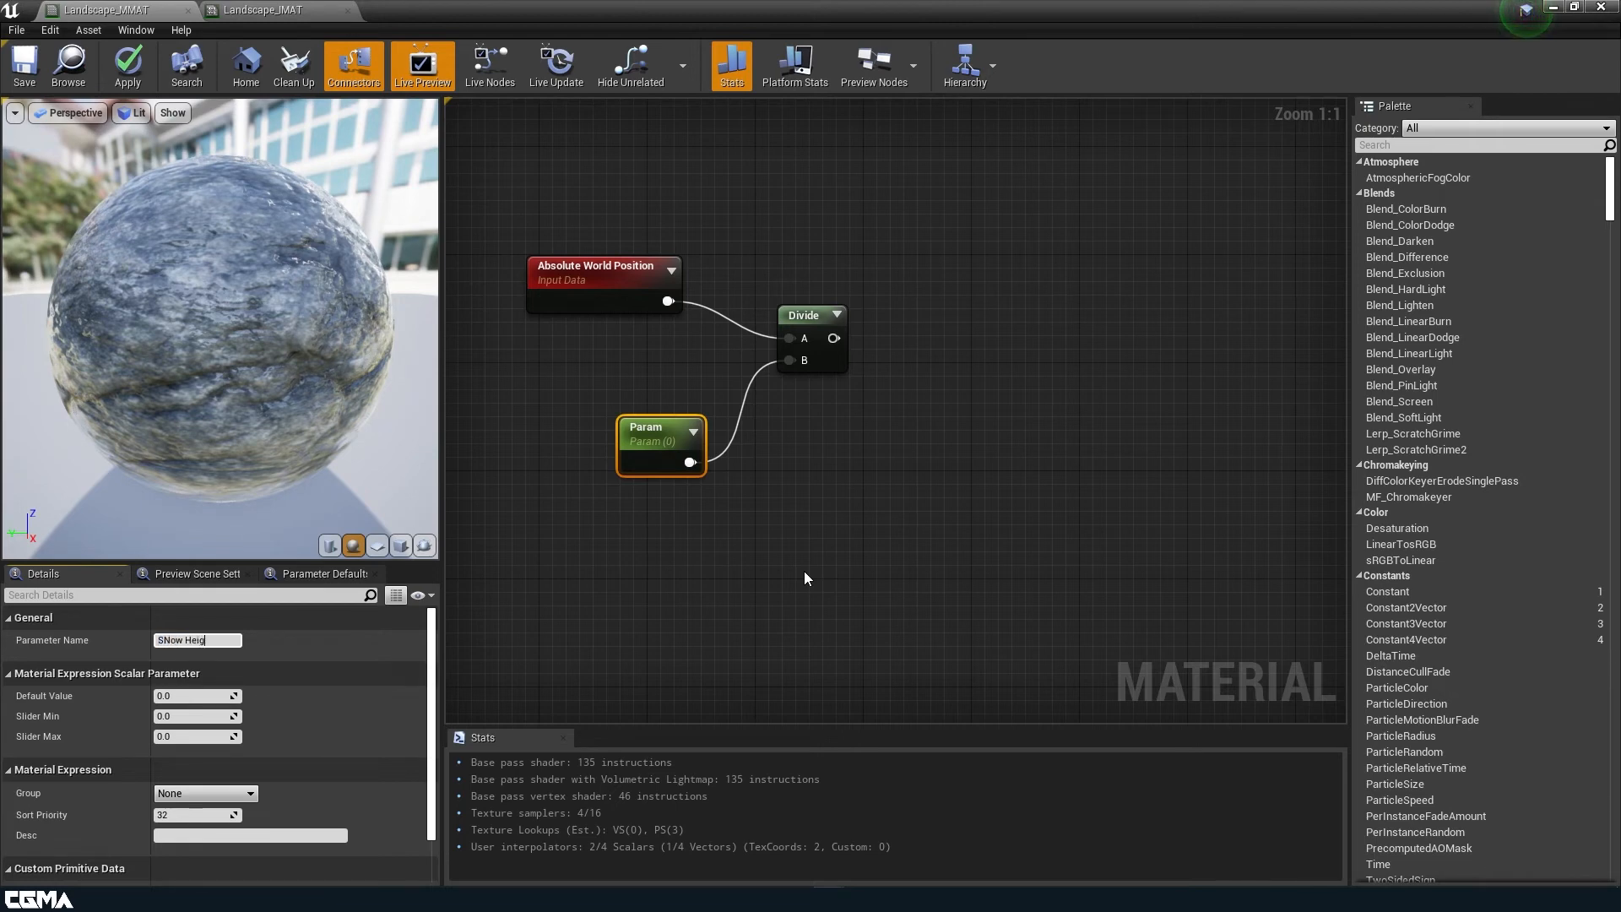
# - Name the divisor parameter SNow Height and set its default value to 1000
pyautogui.press('Return')
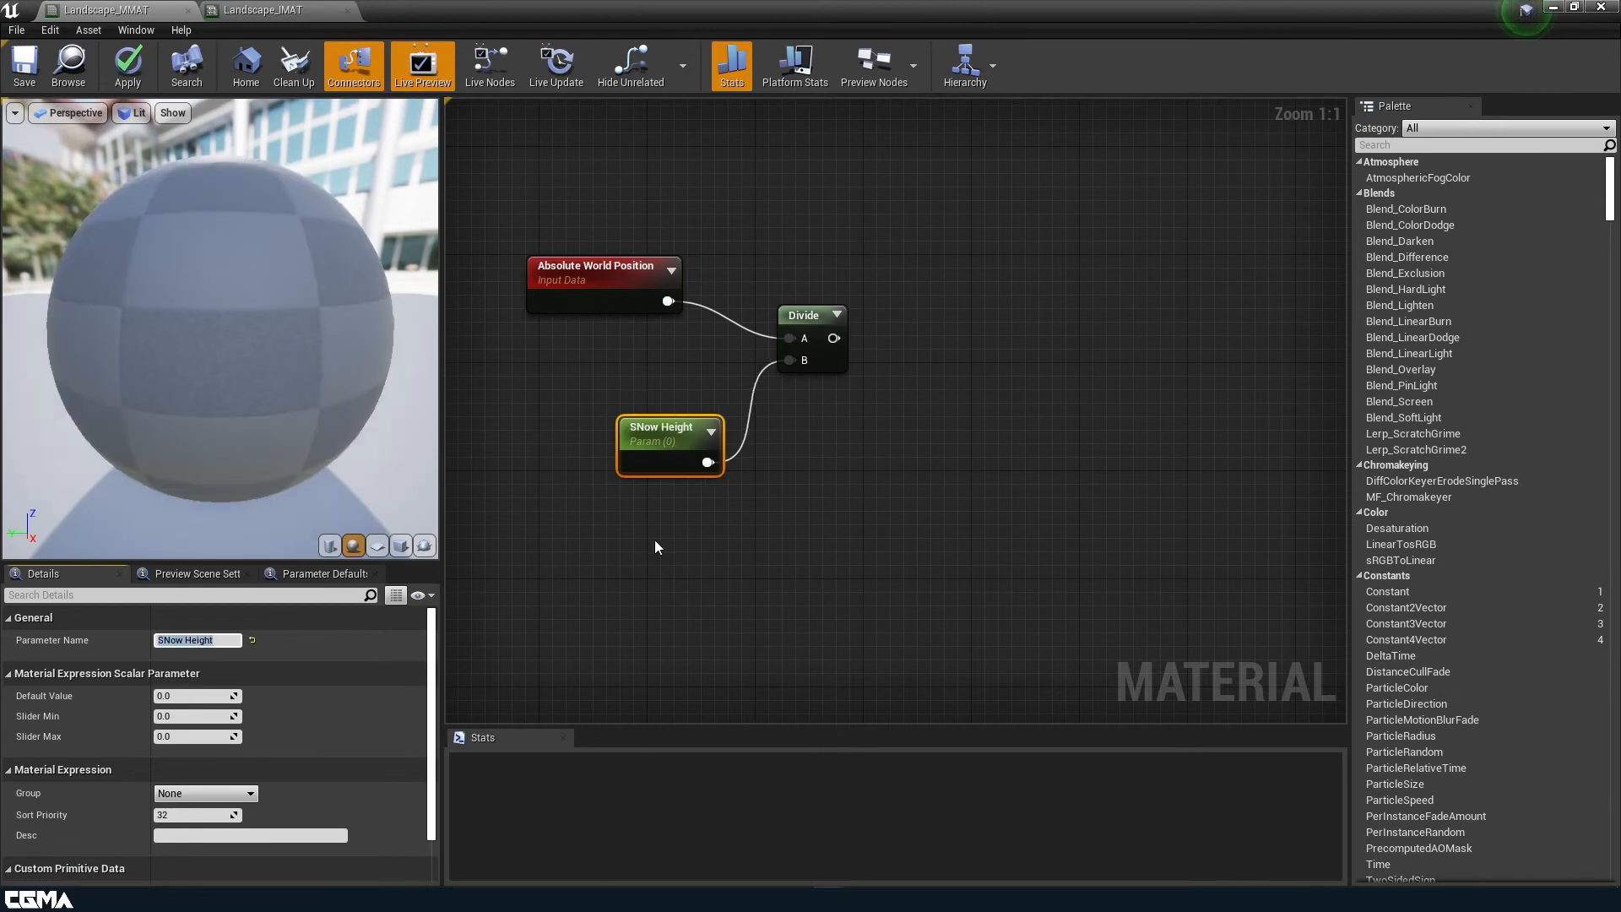
pyautogui.write('1000')
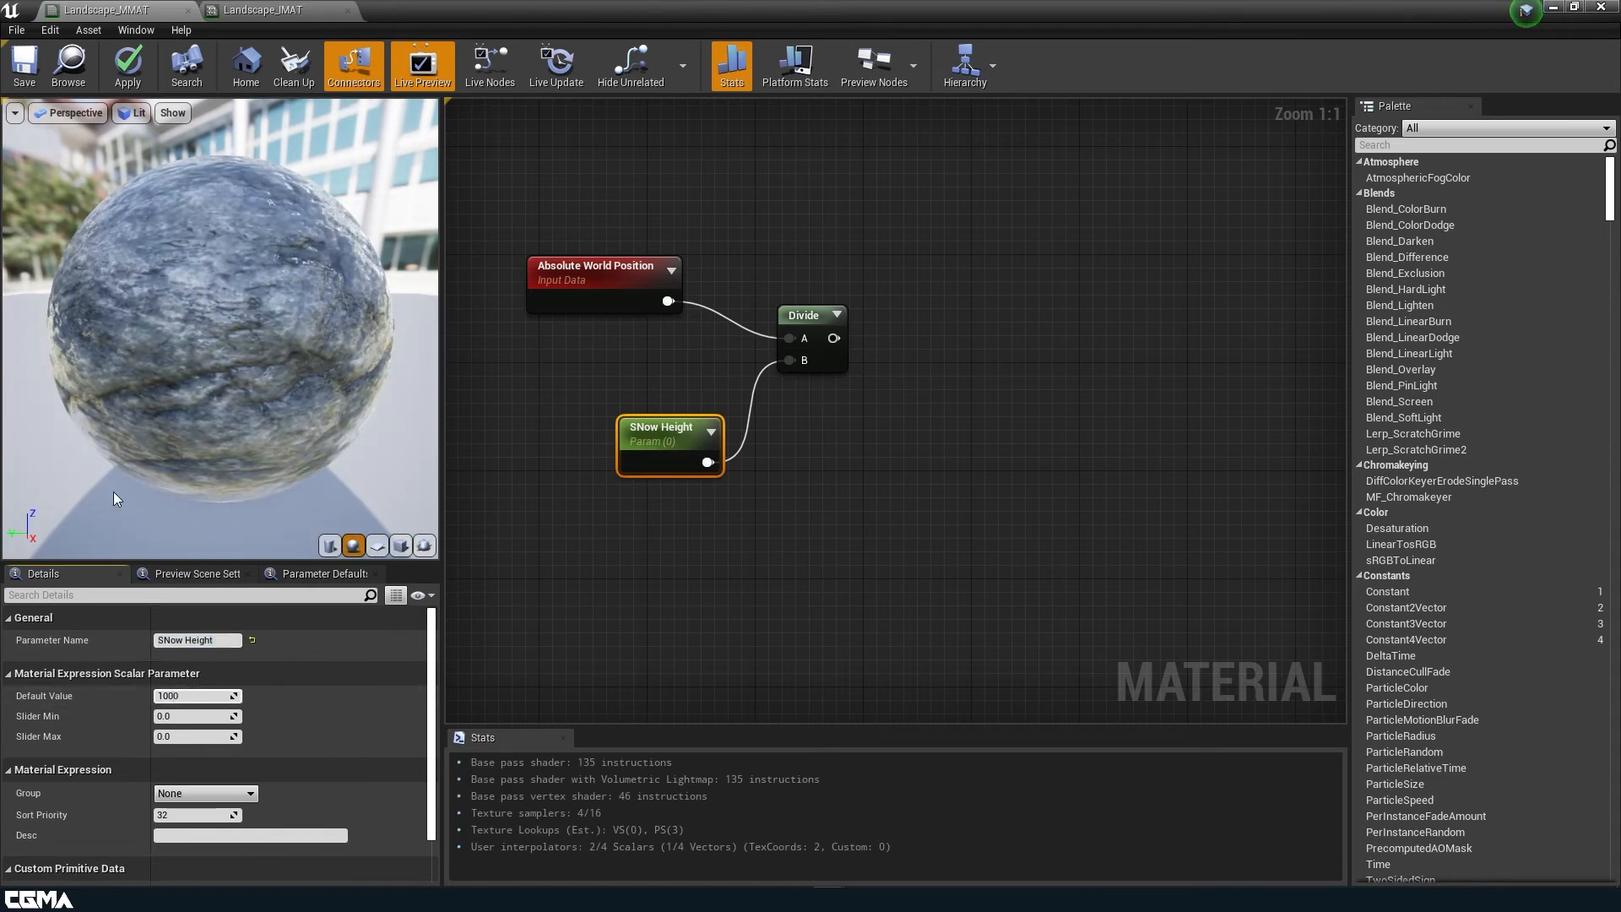
pyautogui.press('Return')
# - Add a ComponentMask node to the Divide output with only the B channel enabled
pyautogui.moveTo(1021, 459); pyautogui.dragTo(868, 488, button='right')
pyautogui.scroll(-1, 878, 448)
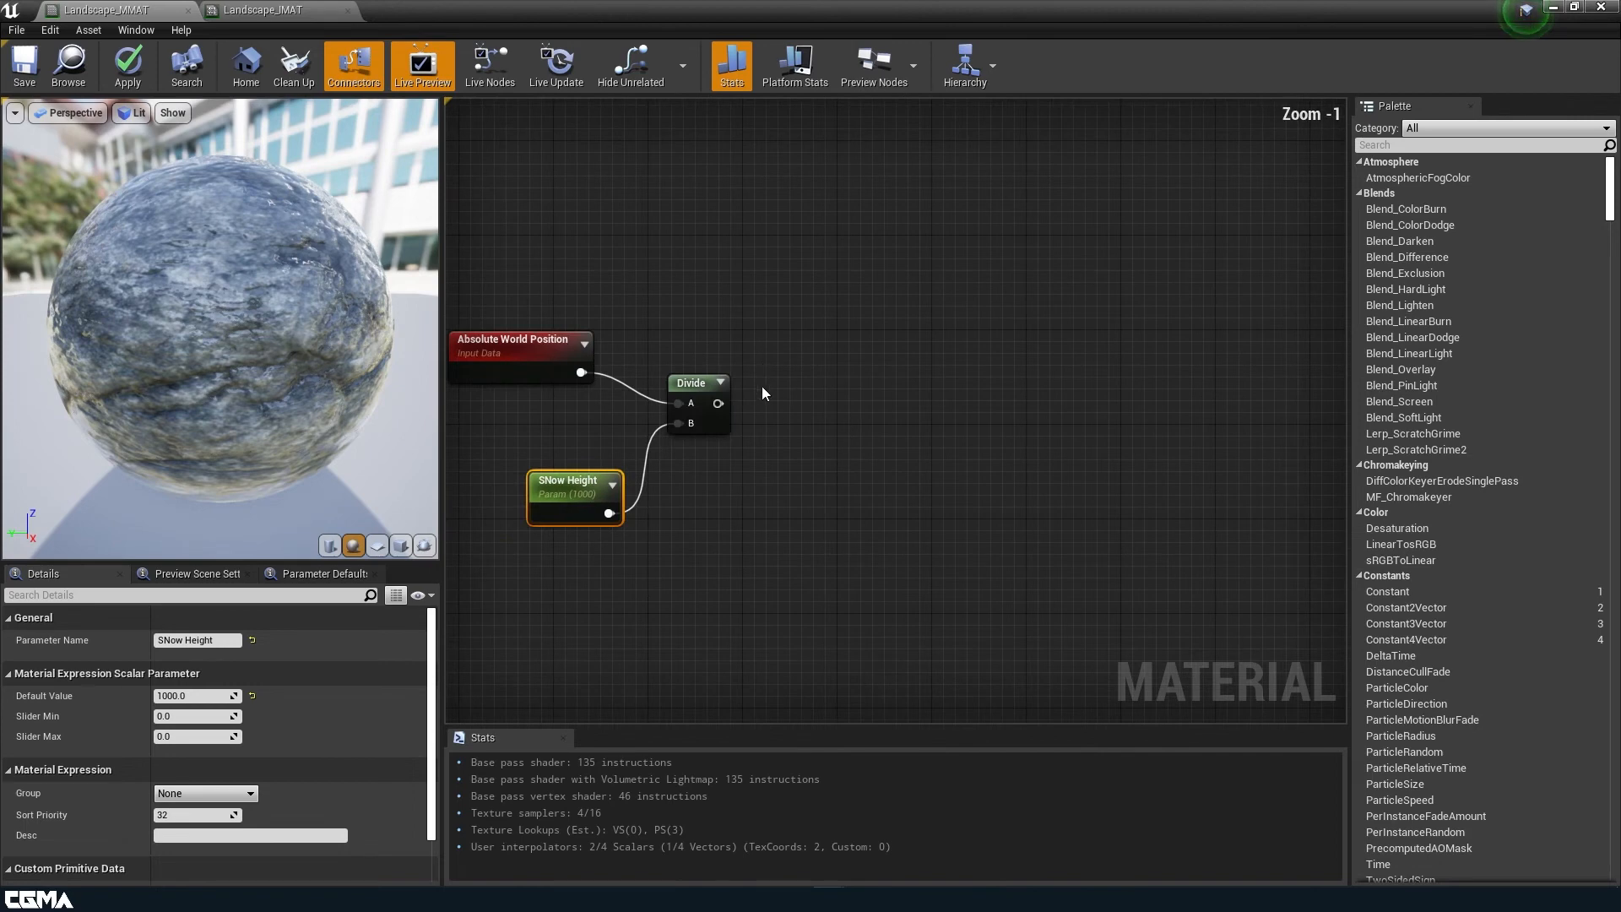
pyautogui.moveTo(718, 402); pyautogui.dragTo(882, 389)
pyautogui.write('component')
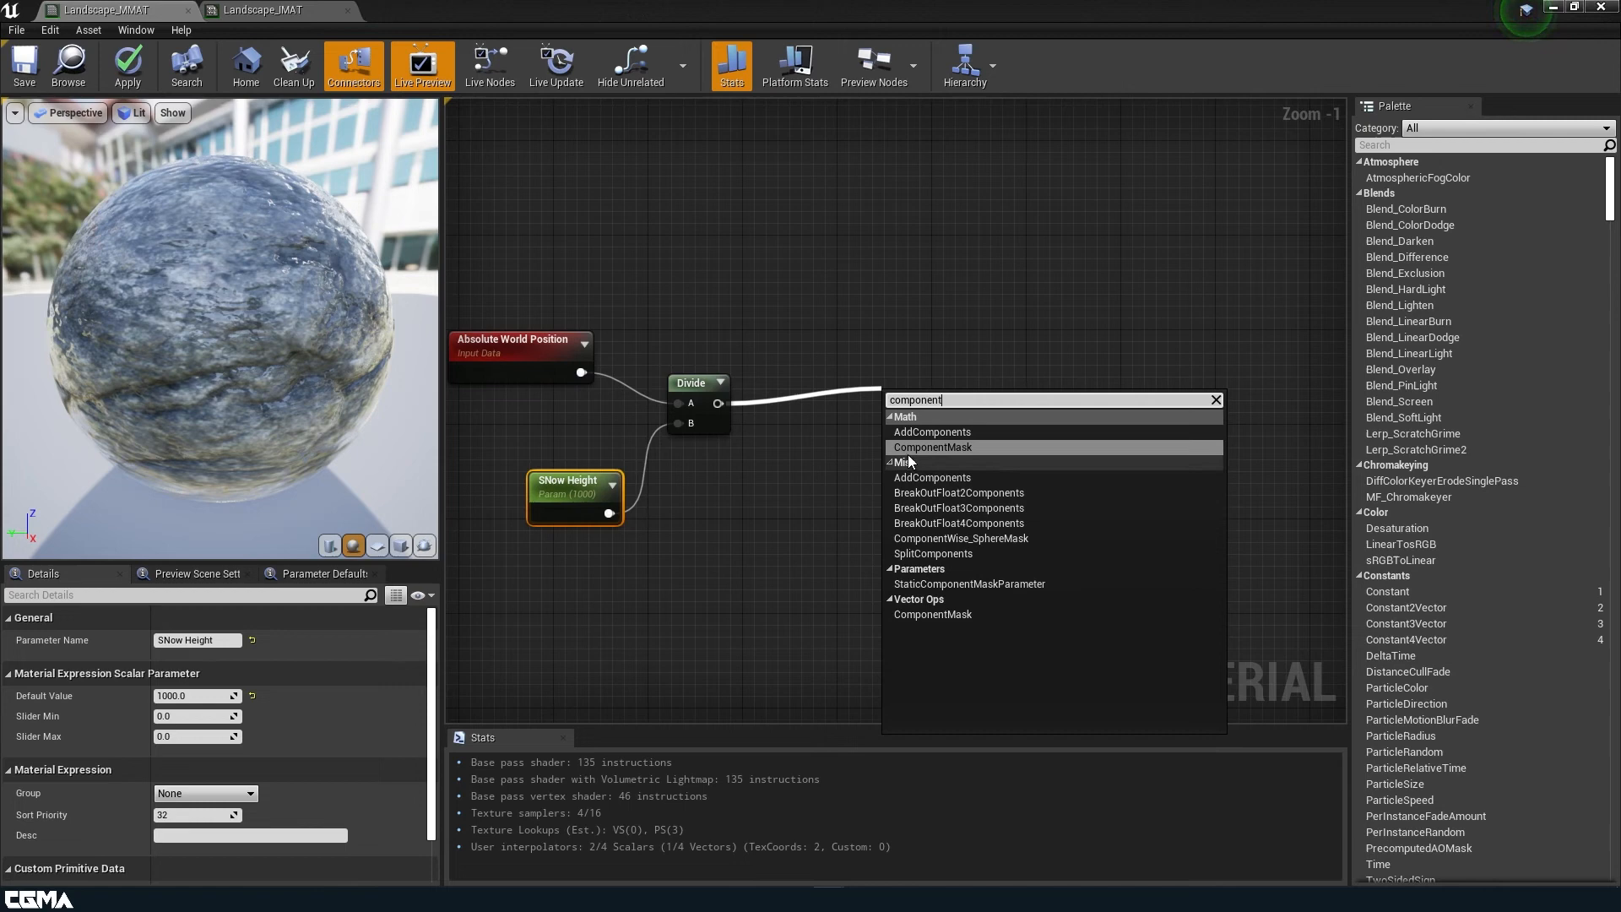
pyautogui.click(908, 452)
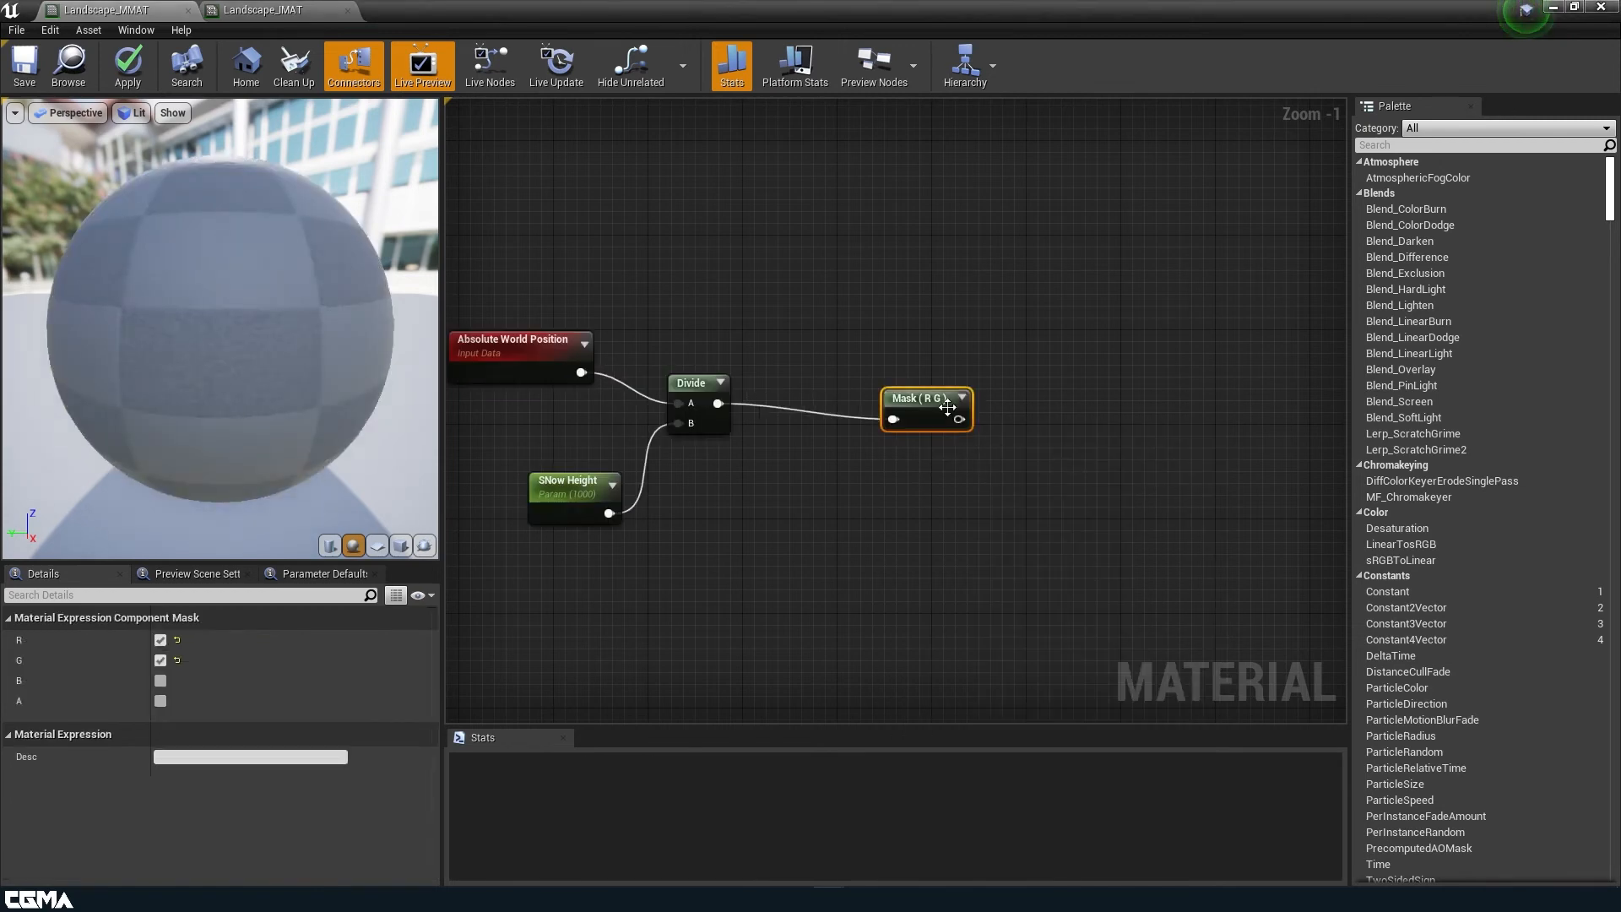
pyautogui.click(160, 681)
pyautogui.click(160, 660)
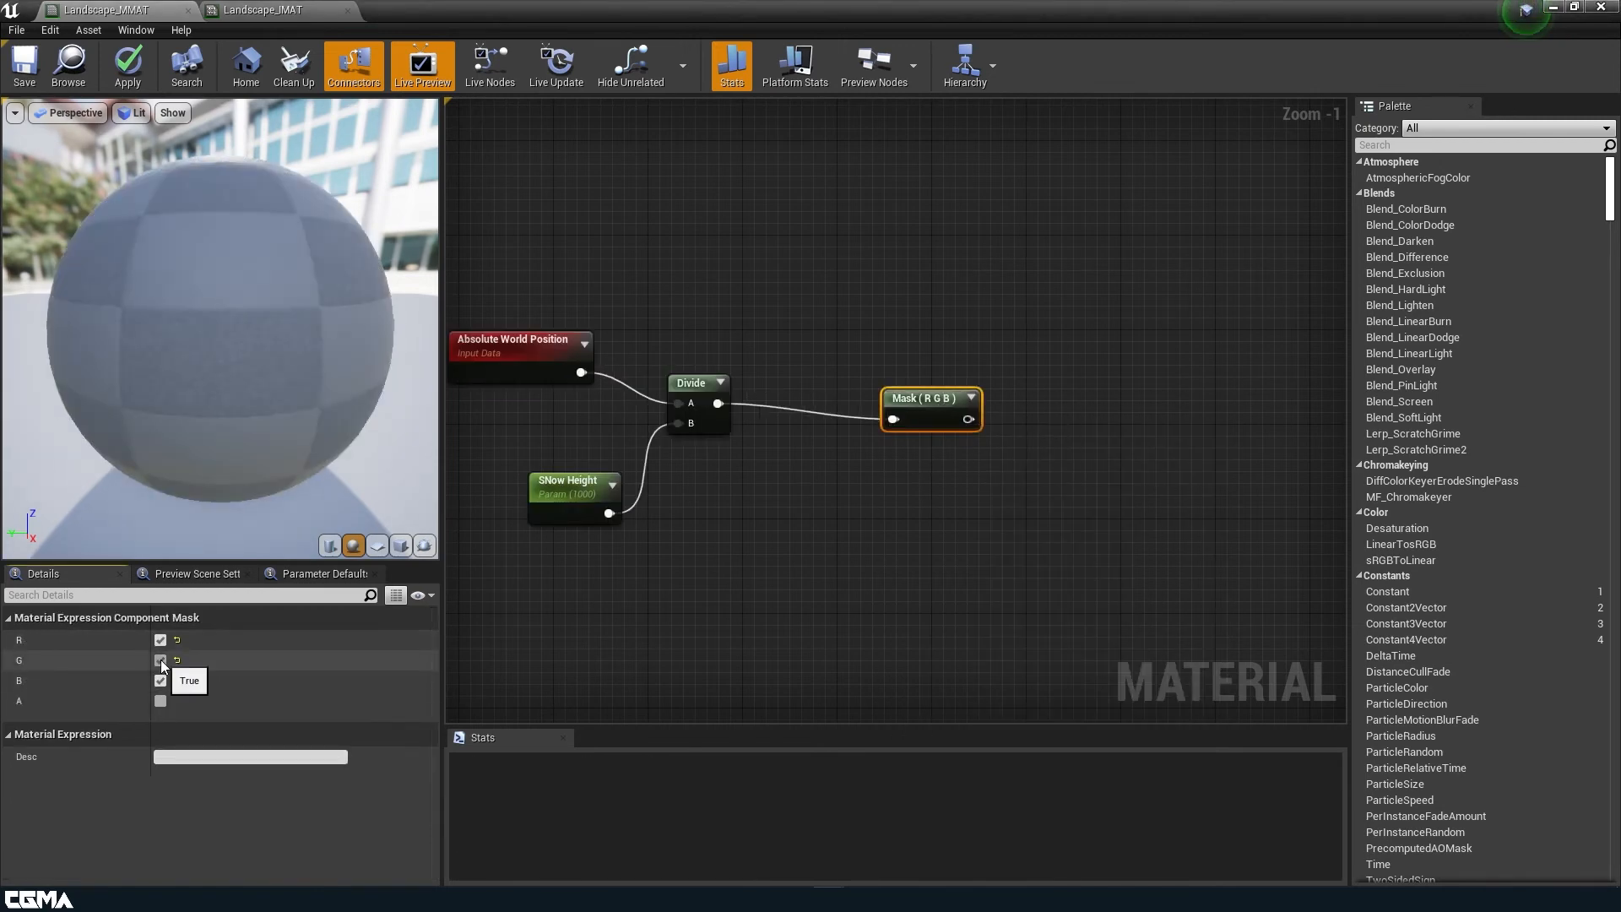
pyautogui.click(161, 641)
# - Add a HeightLerp node and connect the Mask (B) output to its Height Texture input
pyautogui.scroll(-1, 913, 559)
pyautogui.moveTo(960, 523); pyautogui.dragTo(701, 507, button='right')
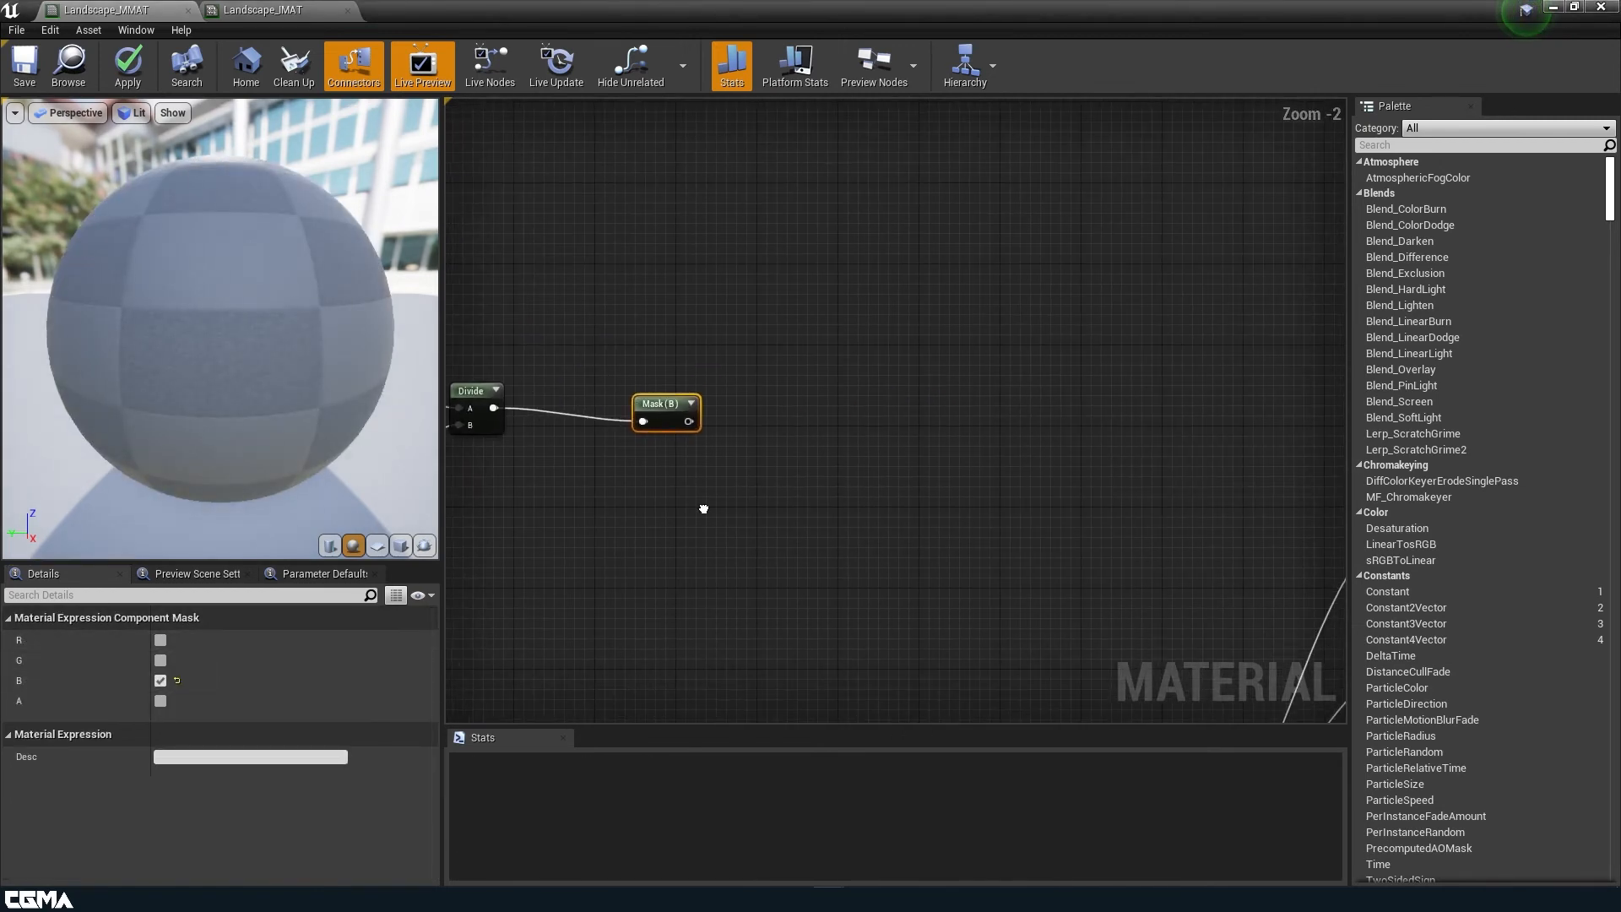
pyautogui.rightClick(786, 383)
pyautogui.write('height')
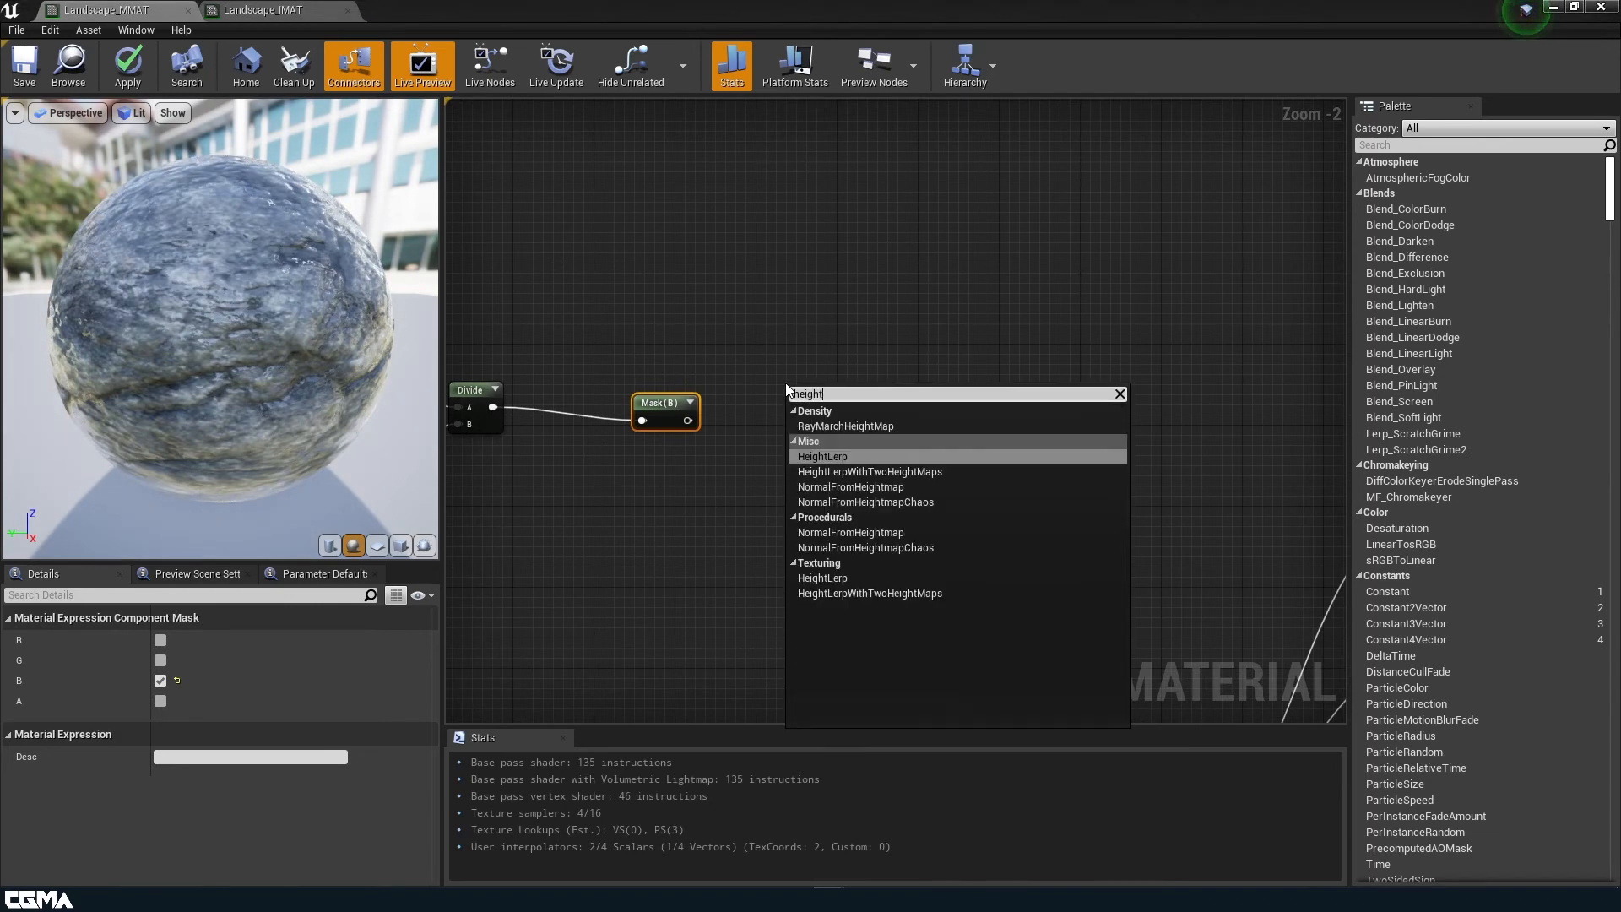
pyautogui.click(849, 456)
pyautogui.moveTo(738, 414); pyautogui.dragTo(896, 448, button='right')
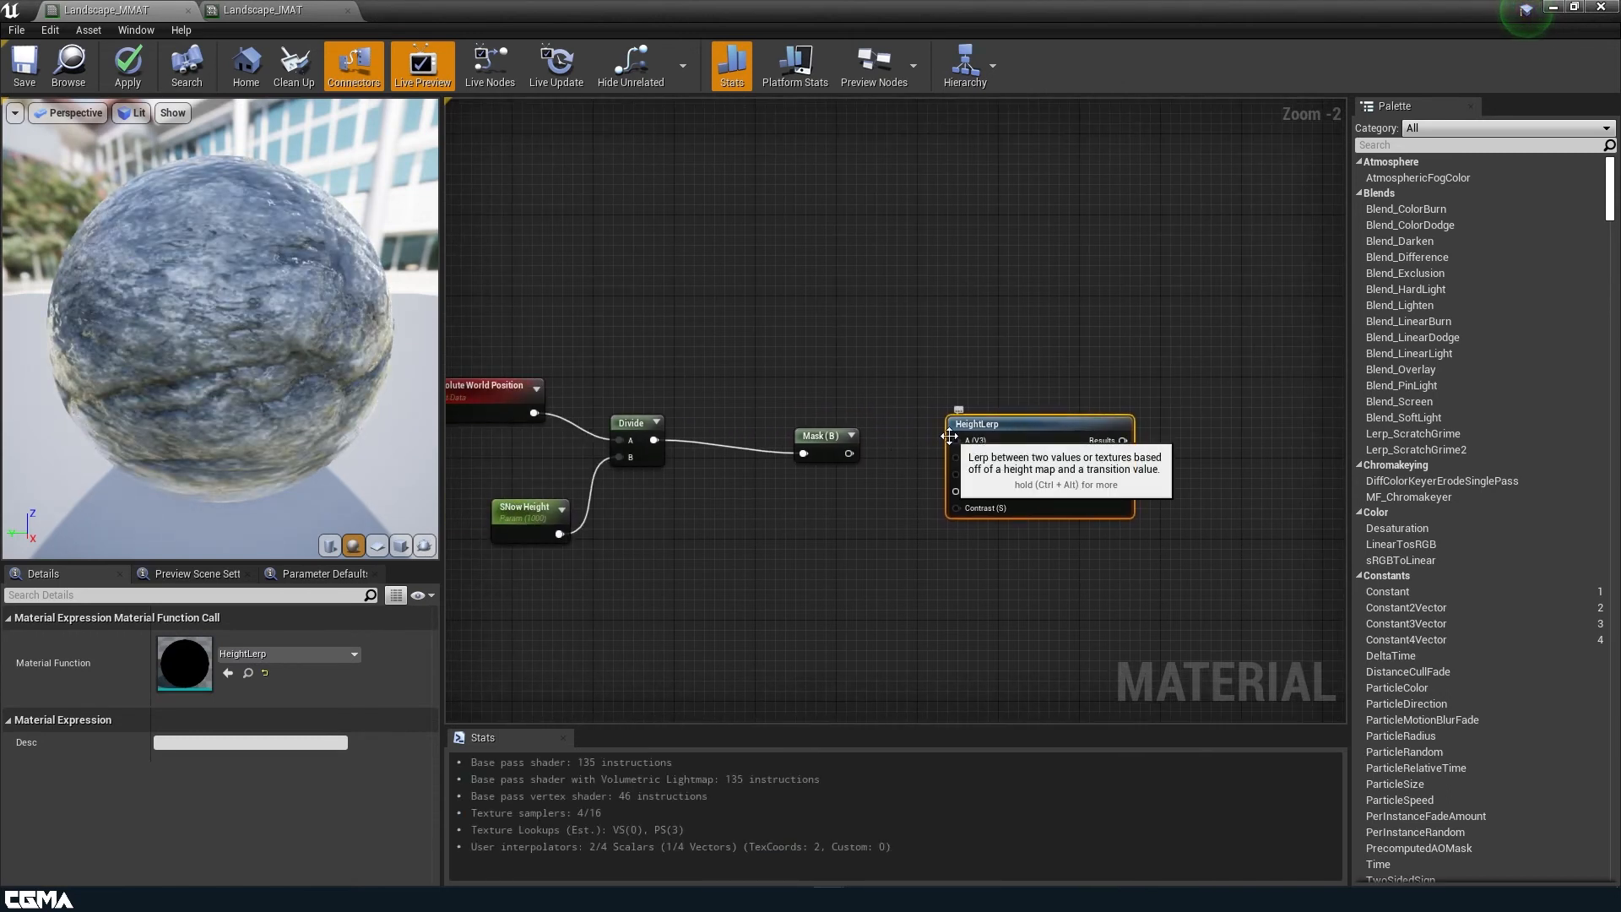
pyautogui.moveTo(850, 454); pyautogui.dragTo(982, 340)
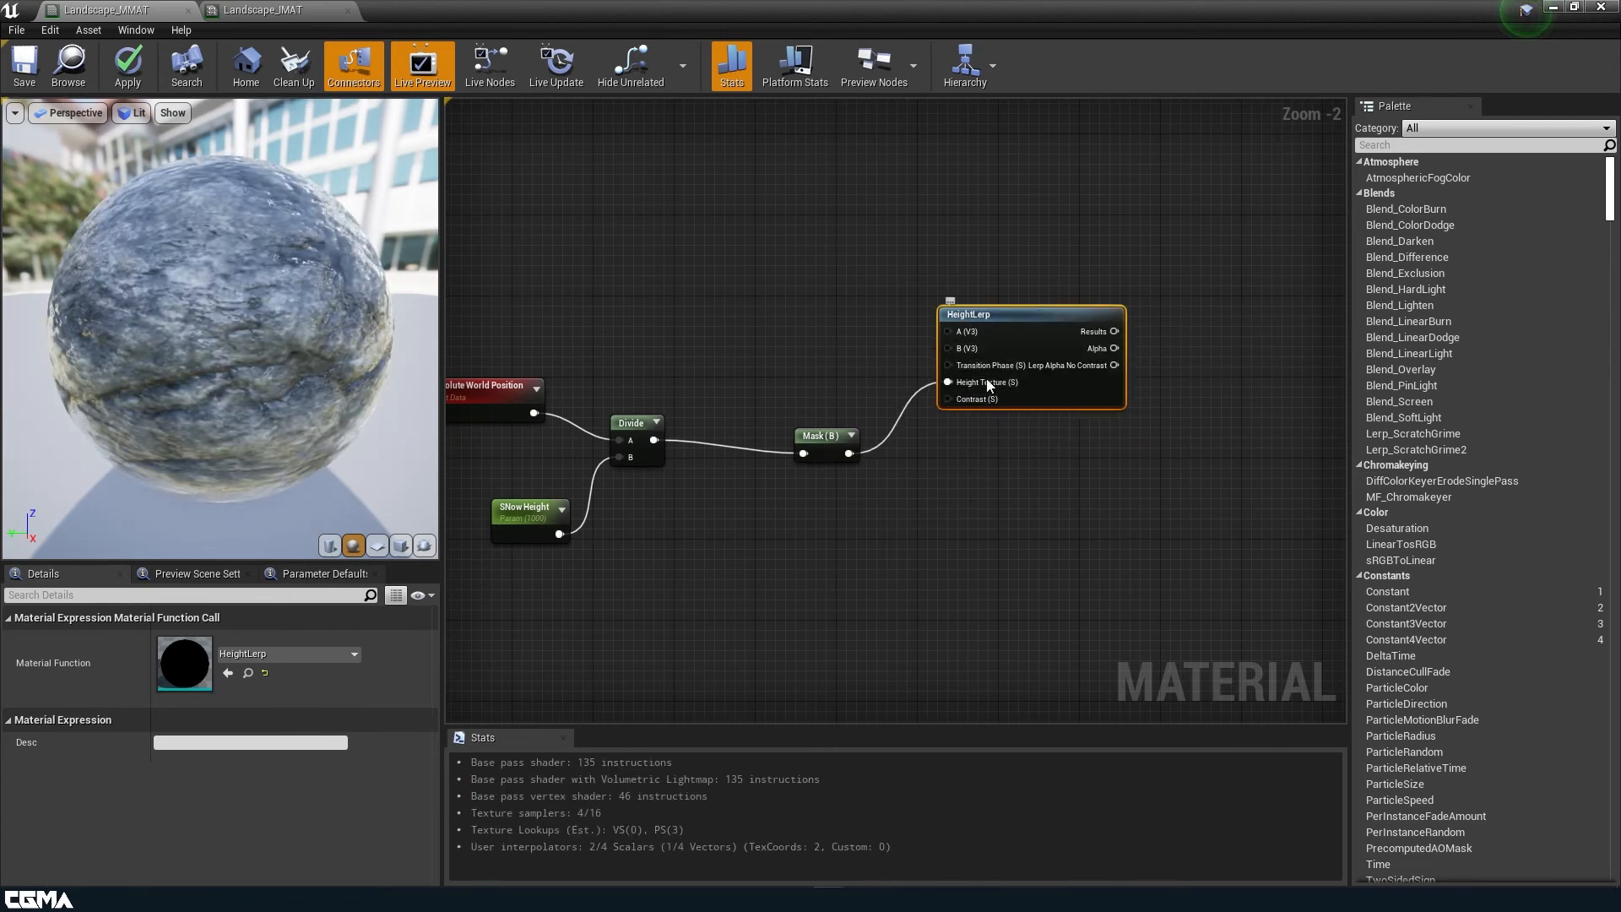
pyautogui.moveTo(758, 427); pyautogui.dragTo(852, 475, button='right')
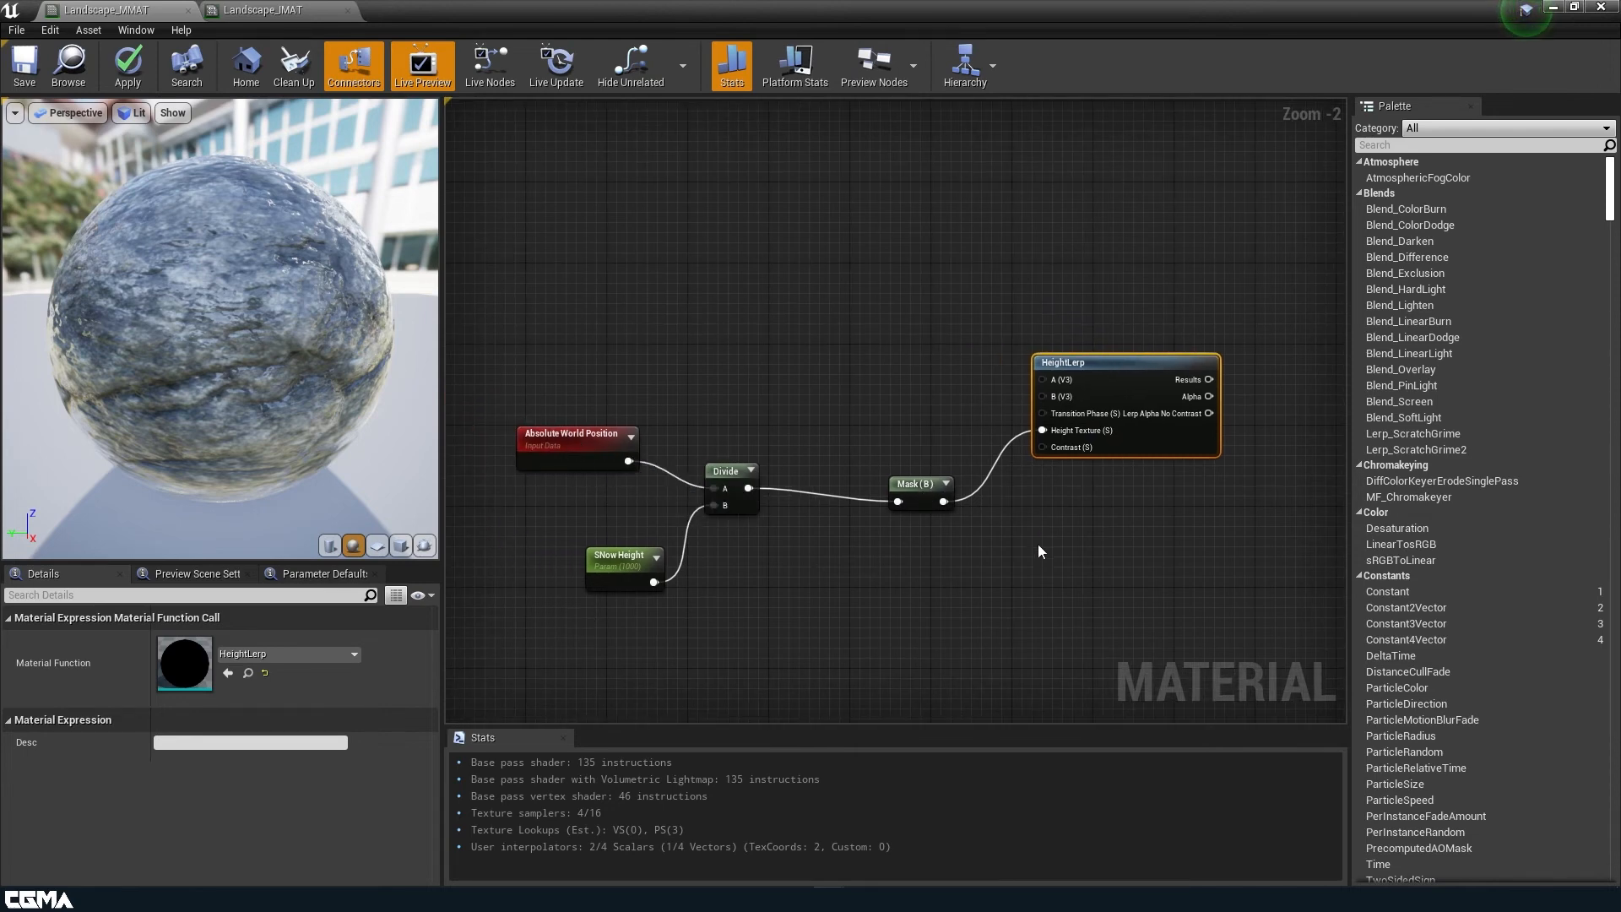
pyautogui.moveTo(1037, 543); pyautogui.dragTo(1007, 580, button='right')
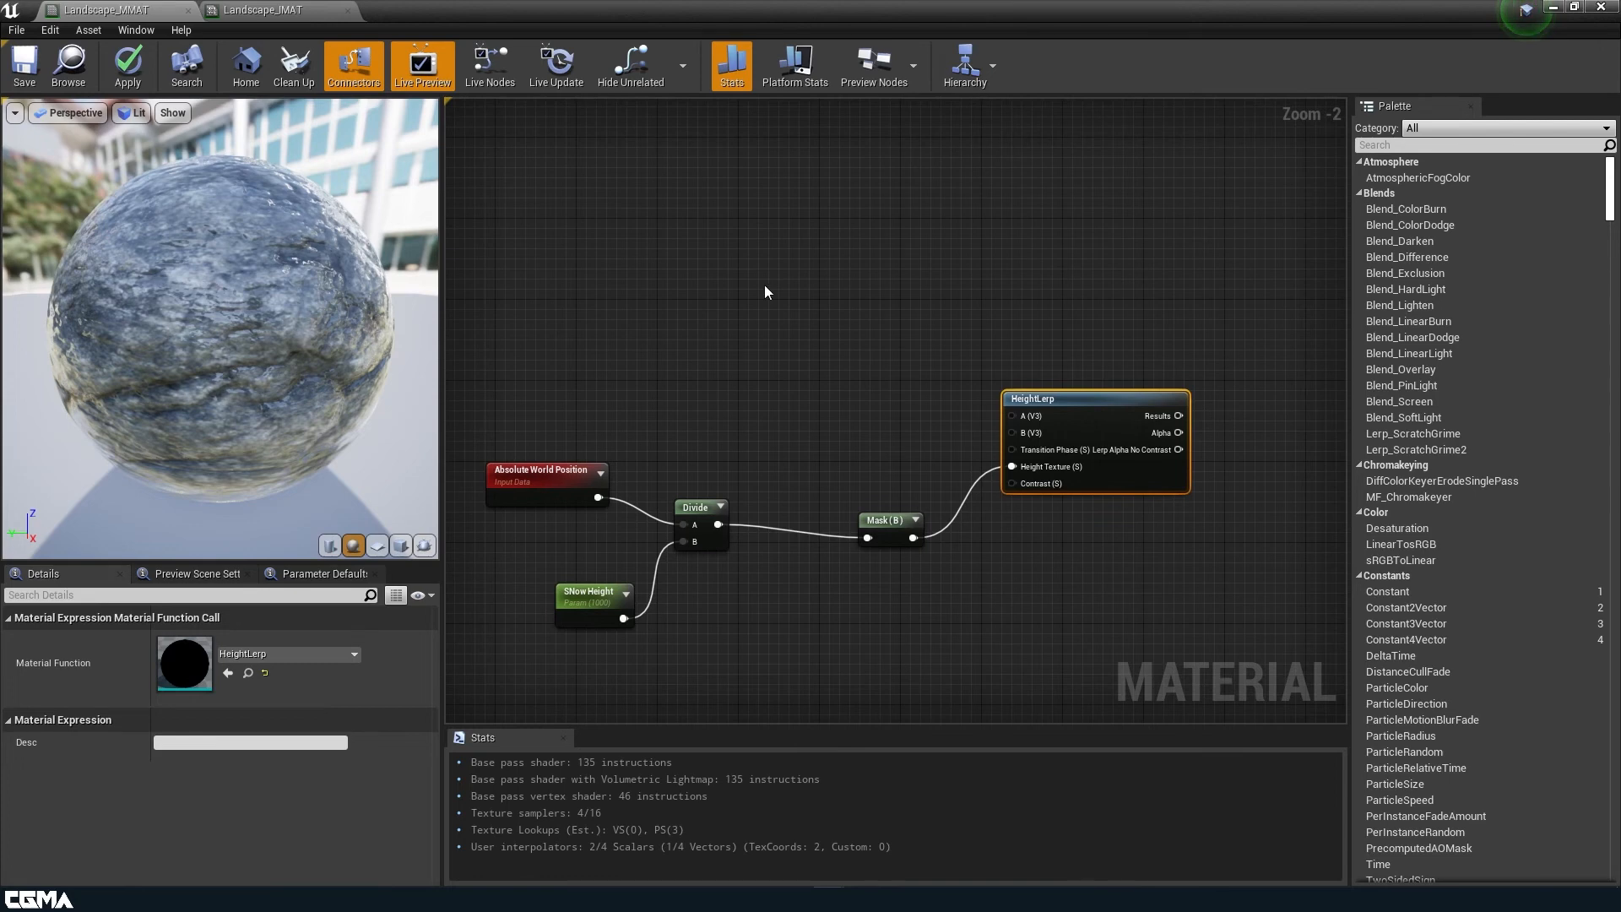
pyautogui.click(801, 262)
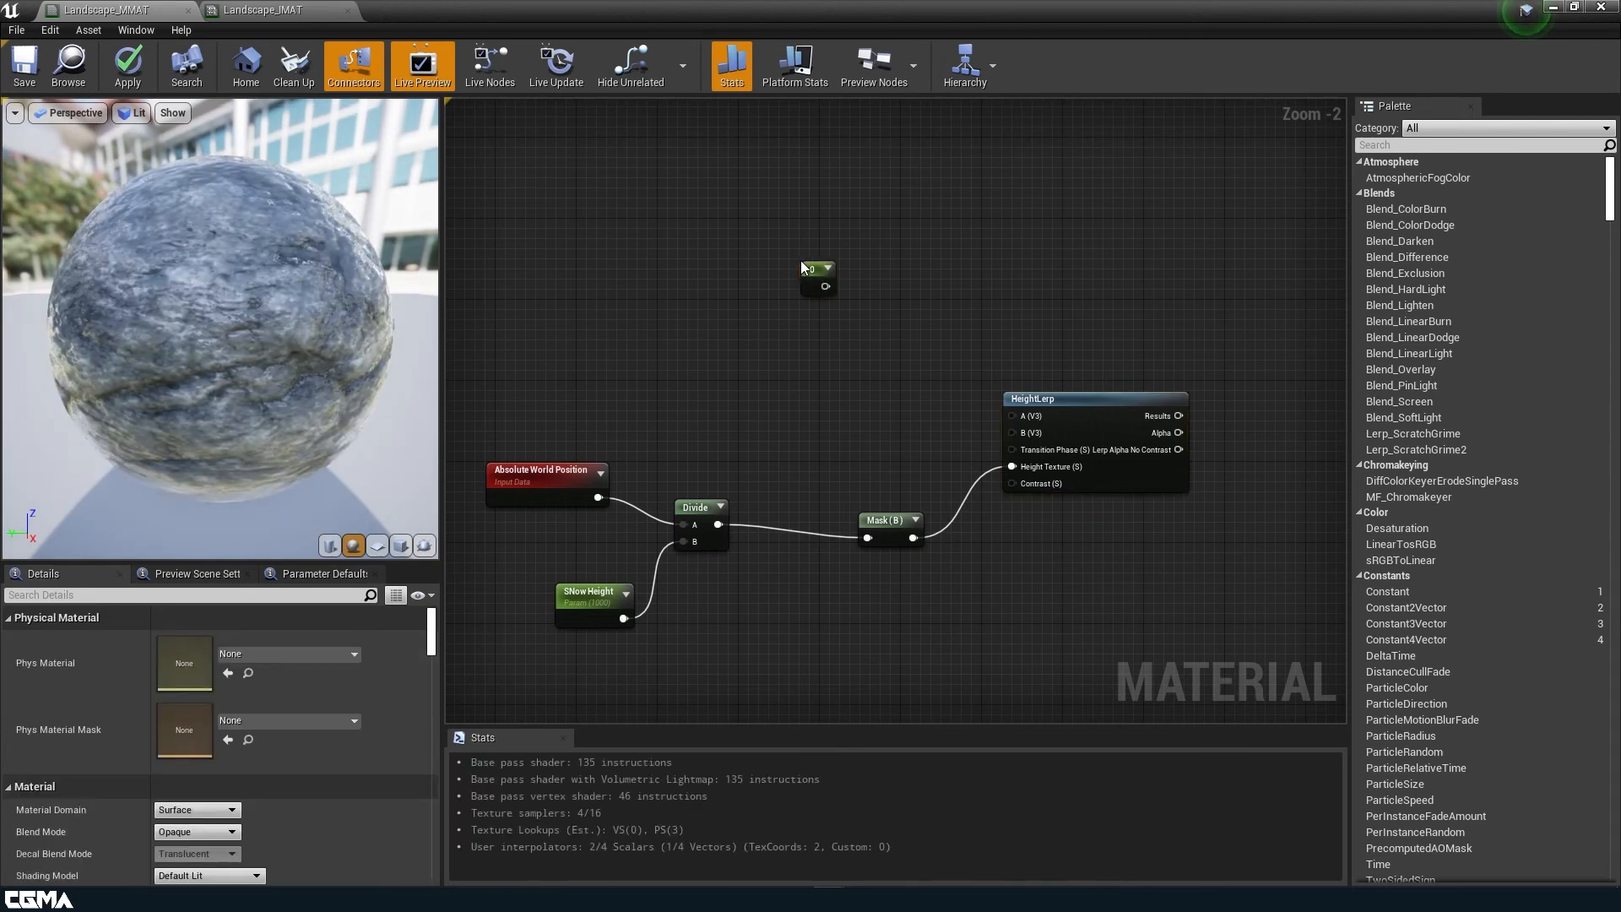
pyautogui.click(814, 270)
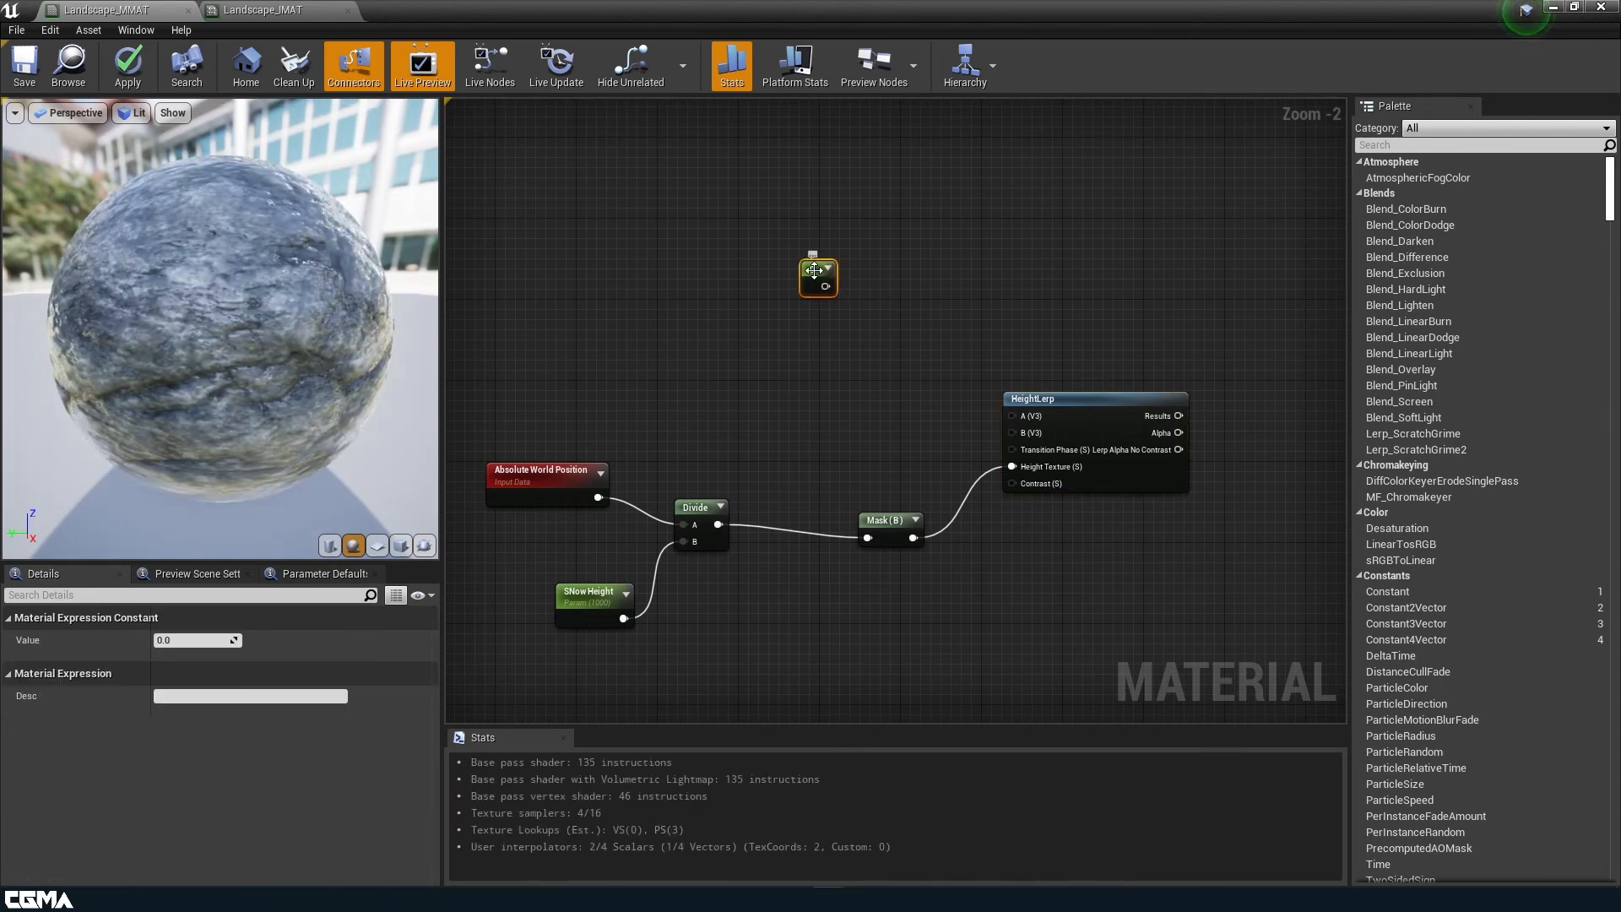
pyautogui.press('Delete')
# - Add a Constant3Vector node above the Mask (B) node and convert it to a parameter named Snow
pyautogui.click(814, 270)
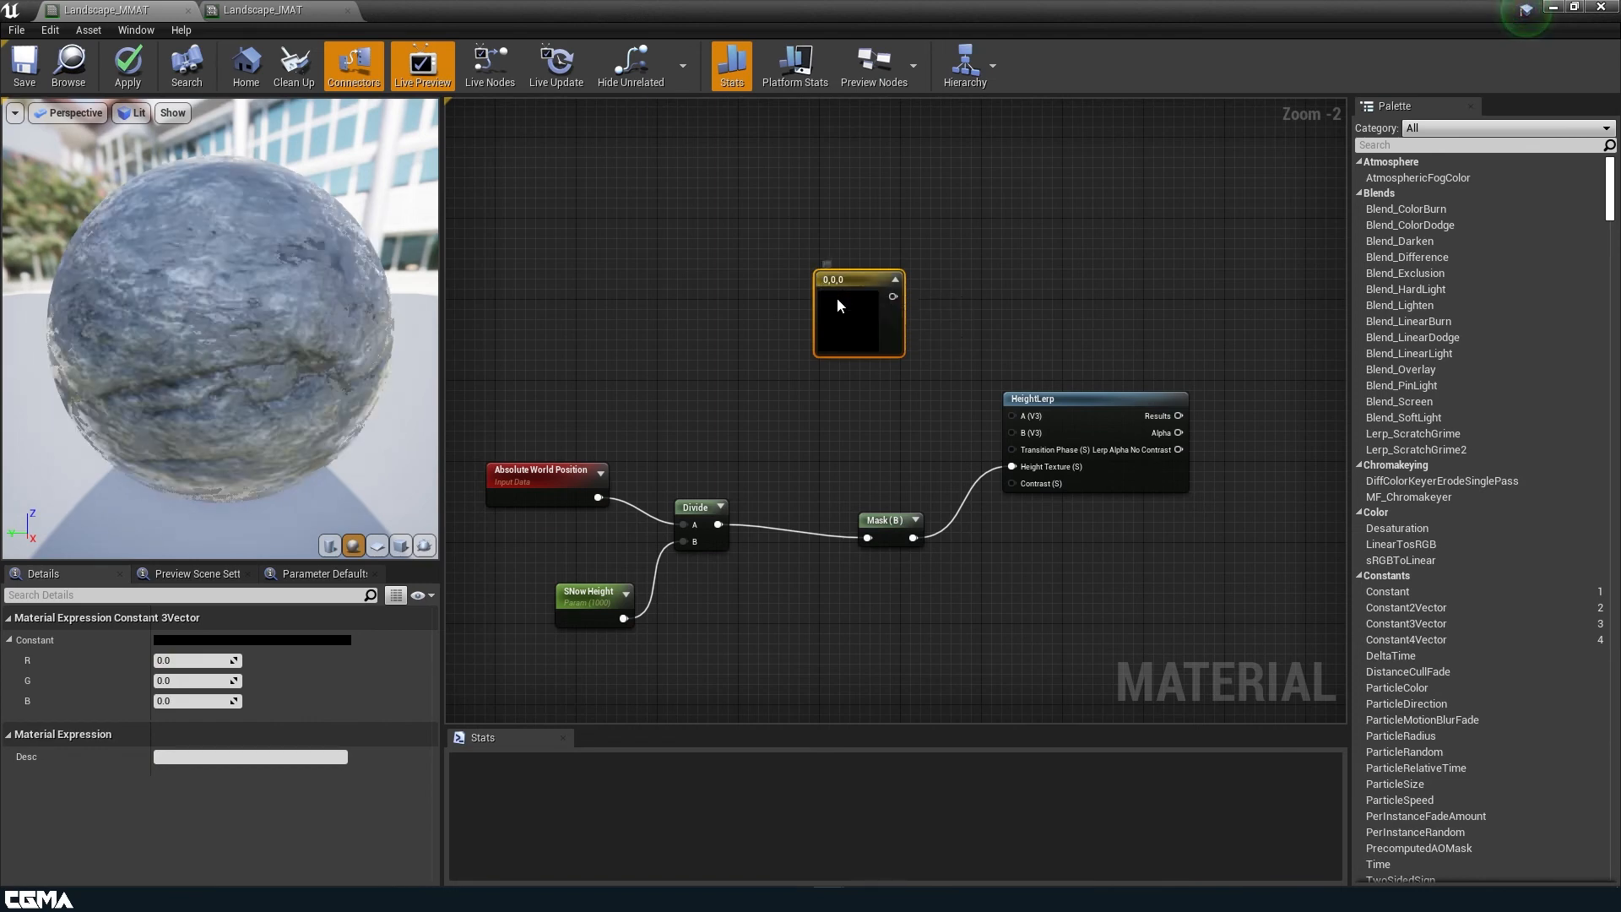
pyautogui.rightClick(838, 297)
pyautogui.click(934, 356)
pyautogui.write('Snow')
pyautogui.press('Return')
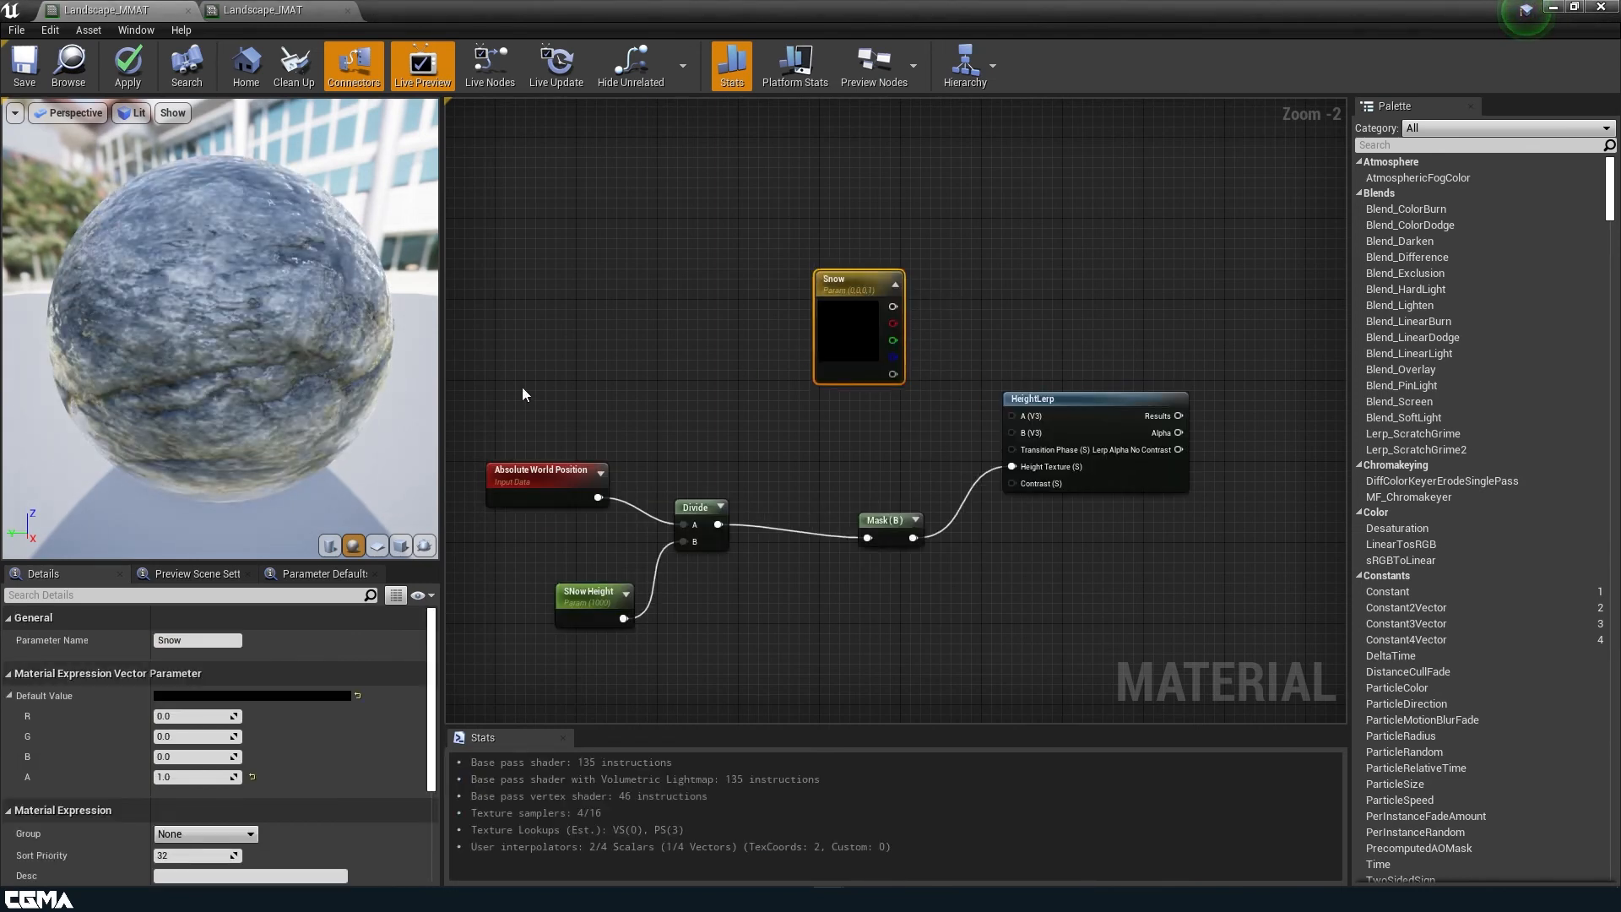
# - Set the Snow parameter's R, G and B defaults to 1 and connect its output to the HeightLerp B input
pyautogui.click(192, 716)
pyautogui.write('1')
pyautogui.click(178, 736)
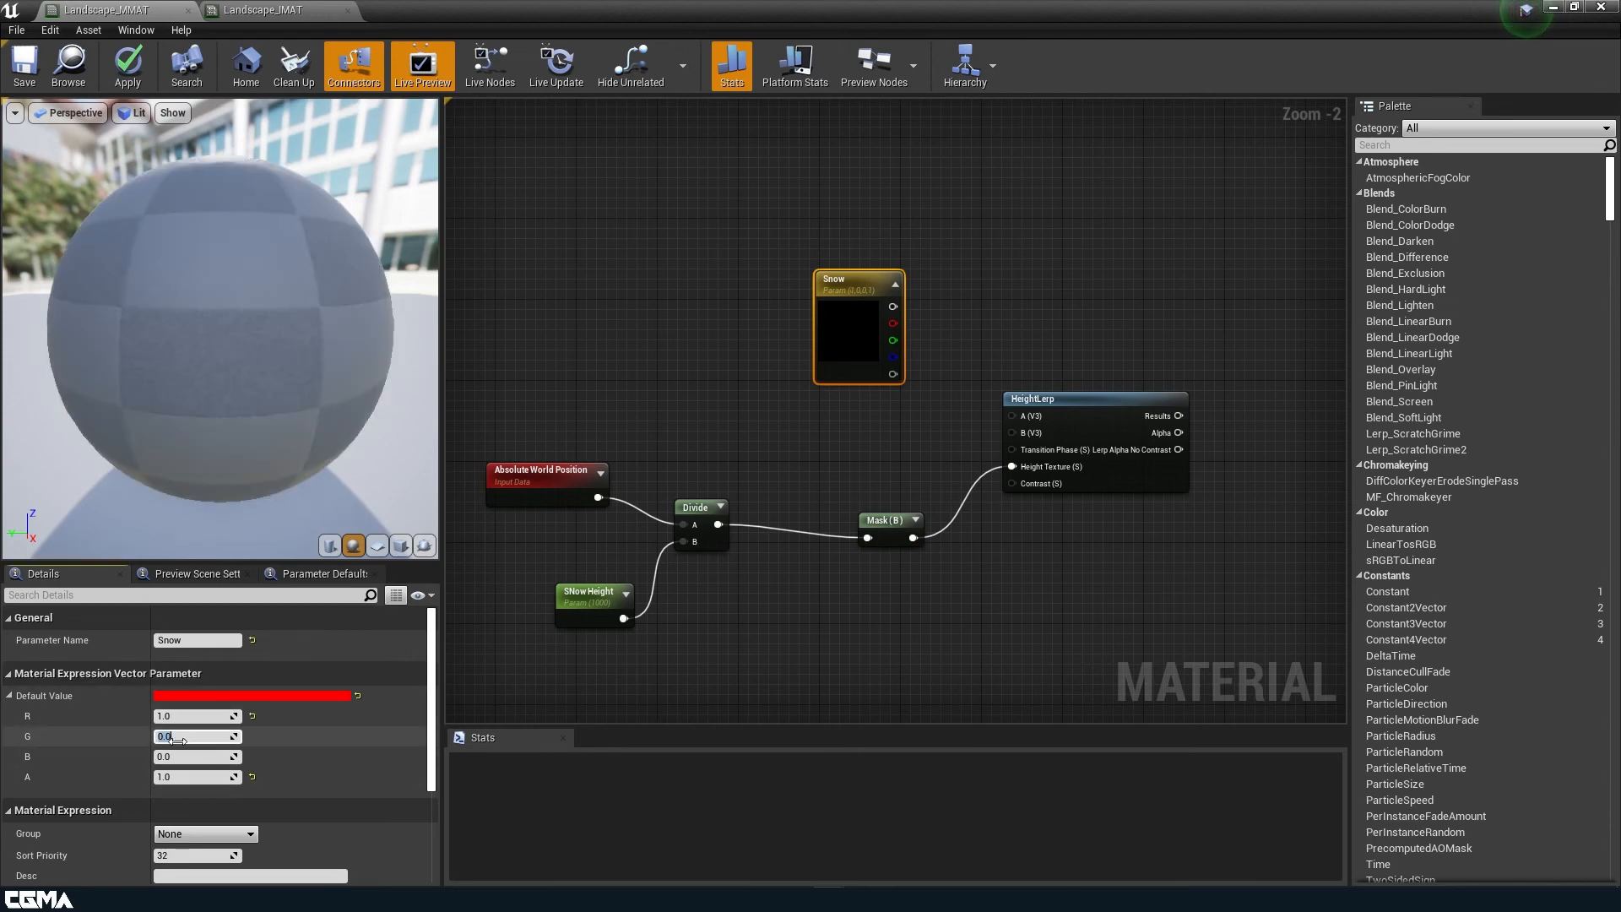
pyautogui.write('1,')
pyautogui.write('1')
pyautogui.click(805, 473)
pyautogui.moveTo(892, 308); pyautogui.dragTo(895, 314)
pyautogui.moveTo(975, 448); pyautogui.dragTo(1021, 440)
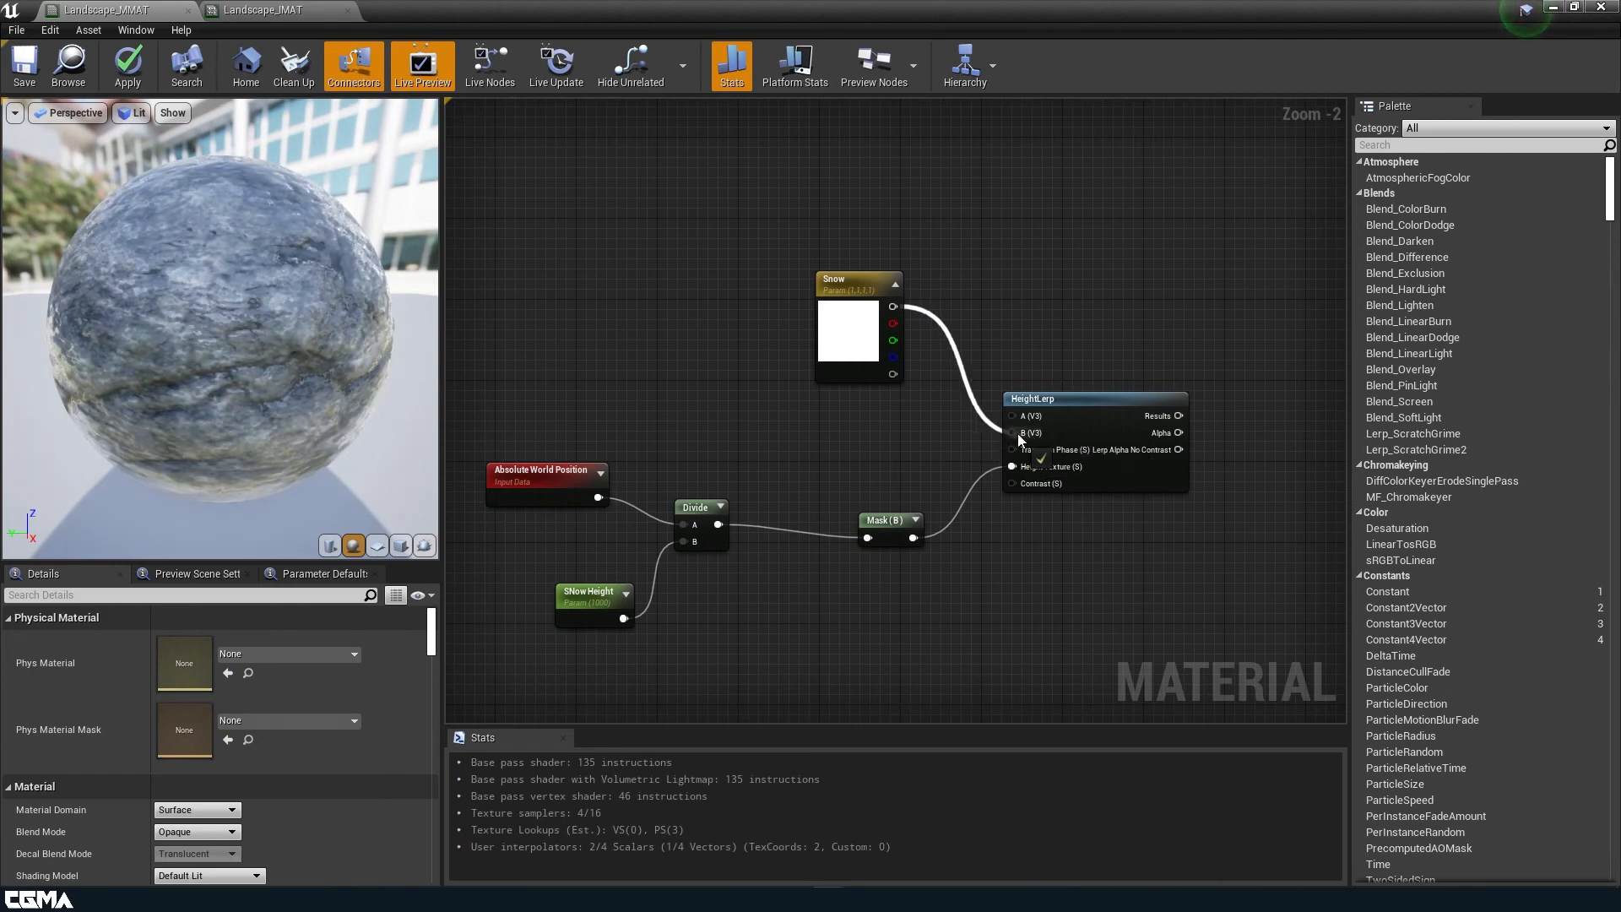
# - Select all the snow nodes and move them as a group to just above the Albedo section
pyautogui.moveTo(1075, 615); pyautogui.dragTo(1007, 409, button='right')
pyautogui.scroll(-4, 957, 430)
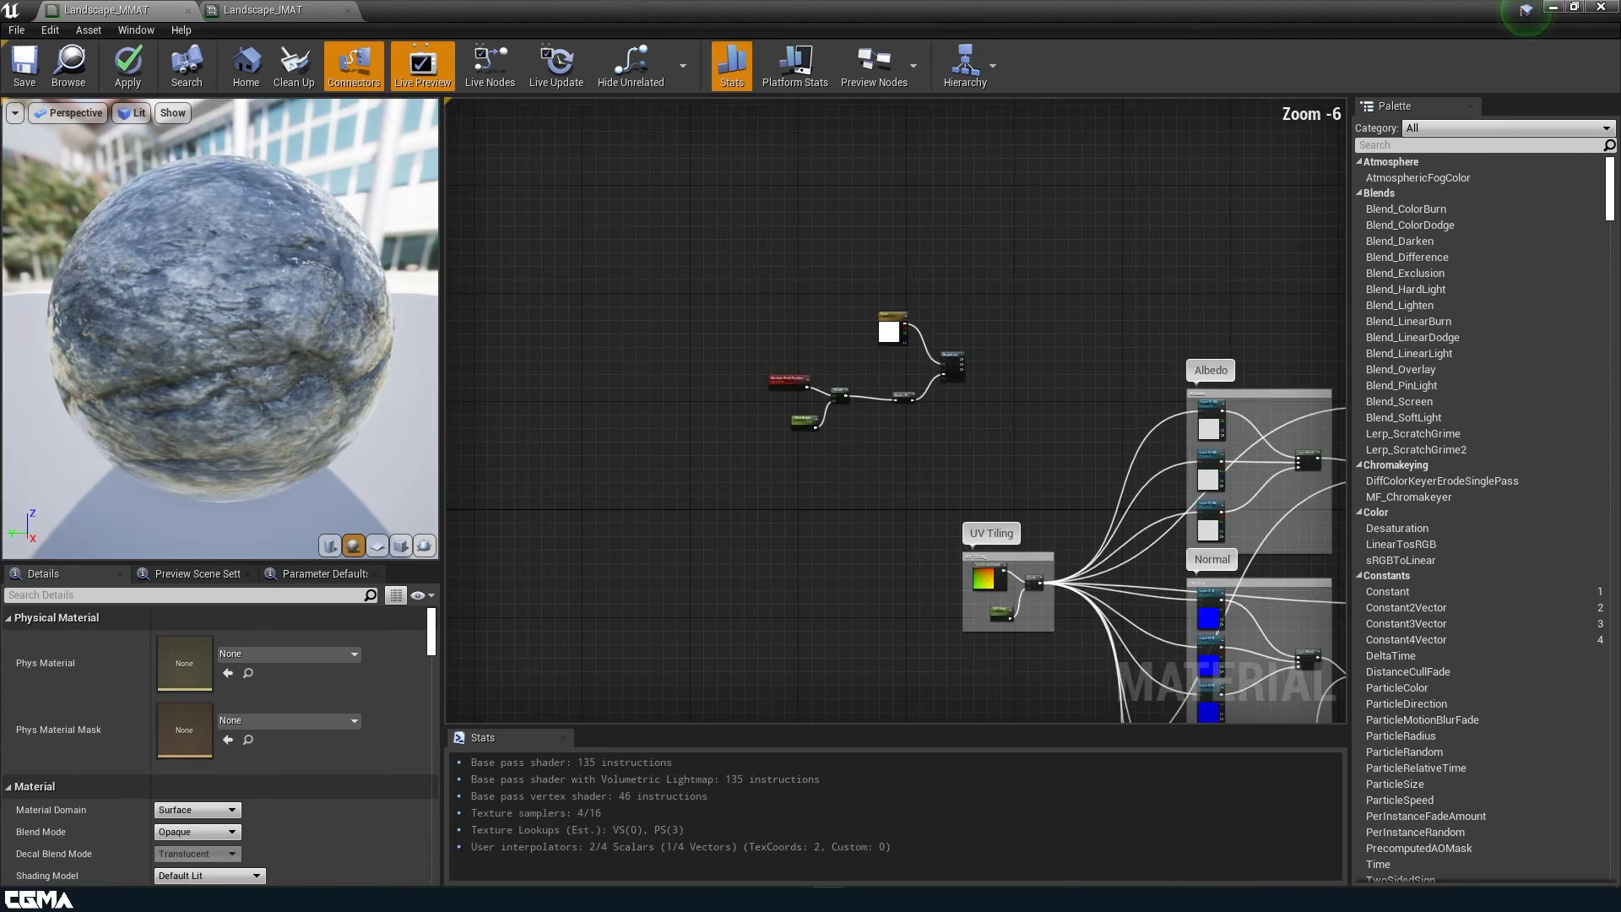
pyautogui.moveTo(703, 375); pyautogui.dragTo(715, 466, button='right')
pyautogui.moveTo(578, 363); pyautogui.dragTo(578, 358)
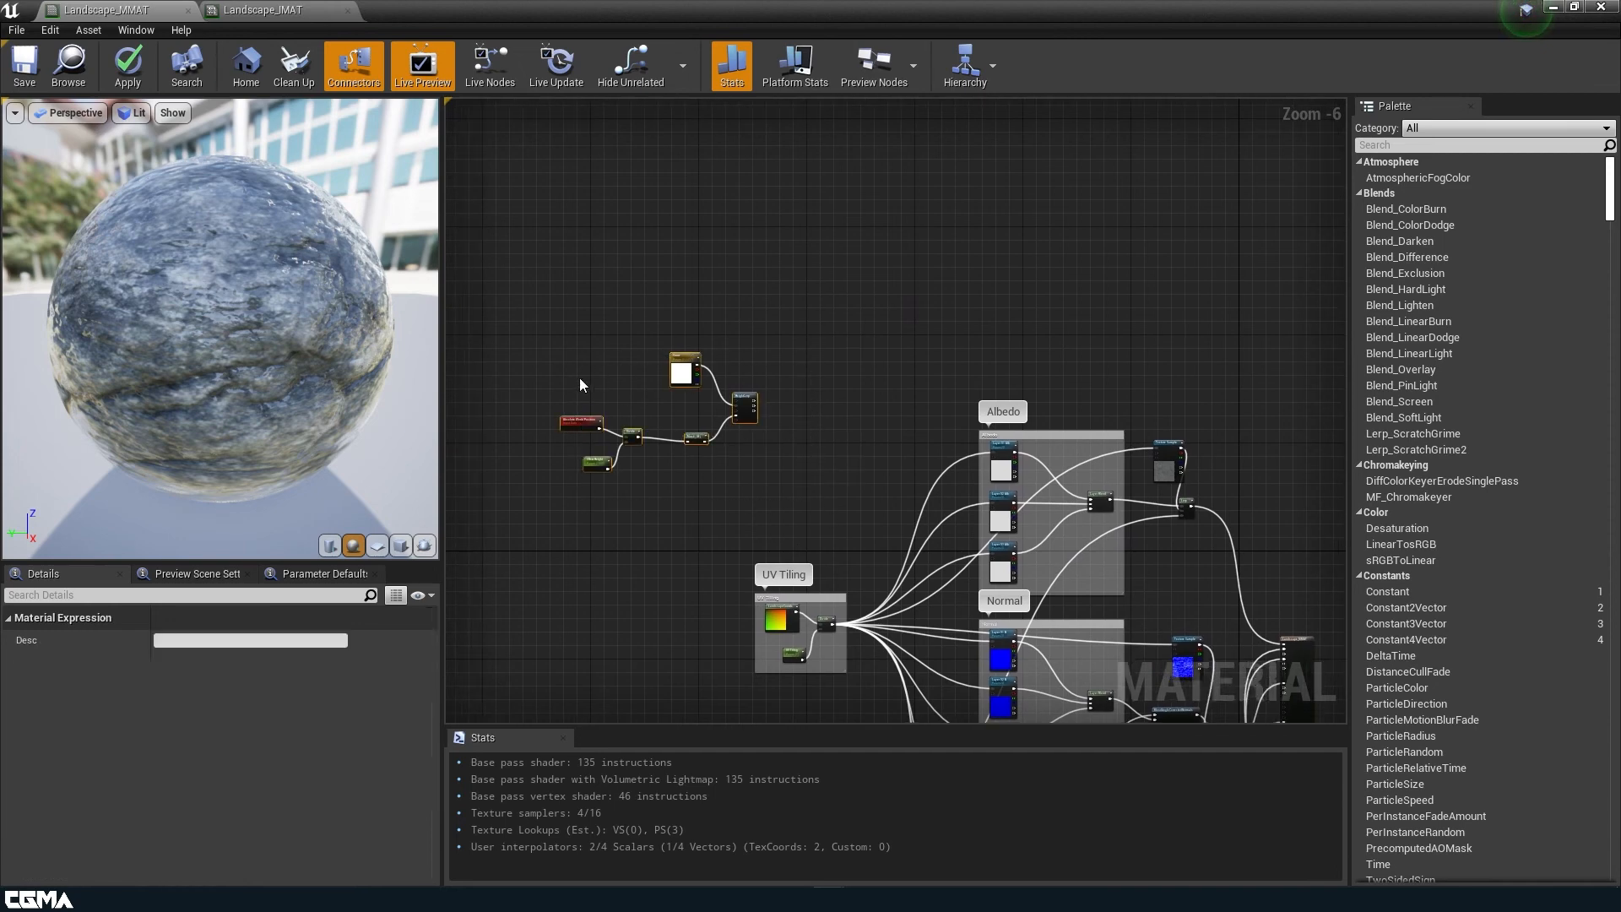
pyautogui.moveTo(681, 371); pyautogui.dragTo(1080, 251)
# - Connect the albedo Lerp output to the HeightLerp A input and the HeightLerp Results output to the material's Base Color
pyautogui.moveTo(1116, 404); pyautogui.dragTo(921, 388, button='right')
pyautogui.scroll(5, 1005, 414)
pyautogui.scroll(-3, 921, 558)
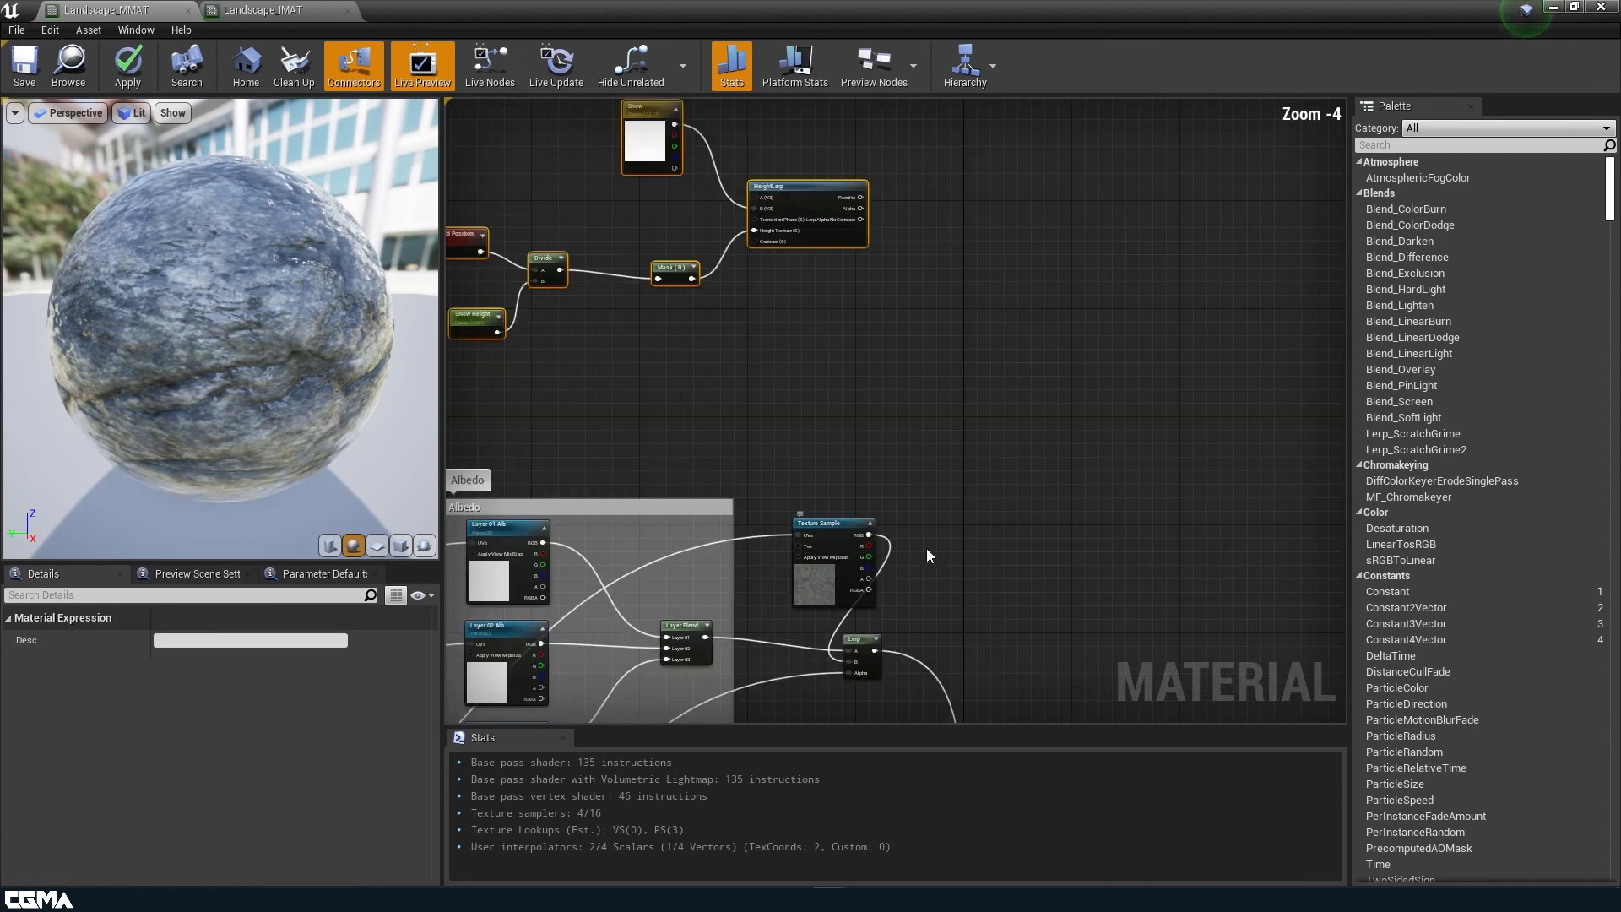
pyautogui.scroll(-1, 952, 597)
pyautogui.moveTo(888, 640); pyautogui.dragTo(1023, 582)
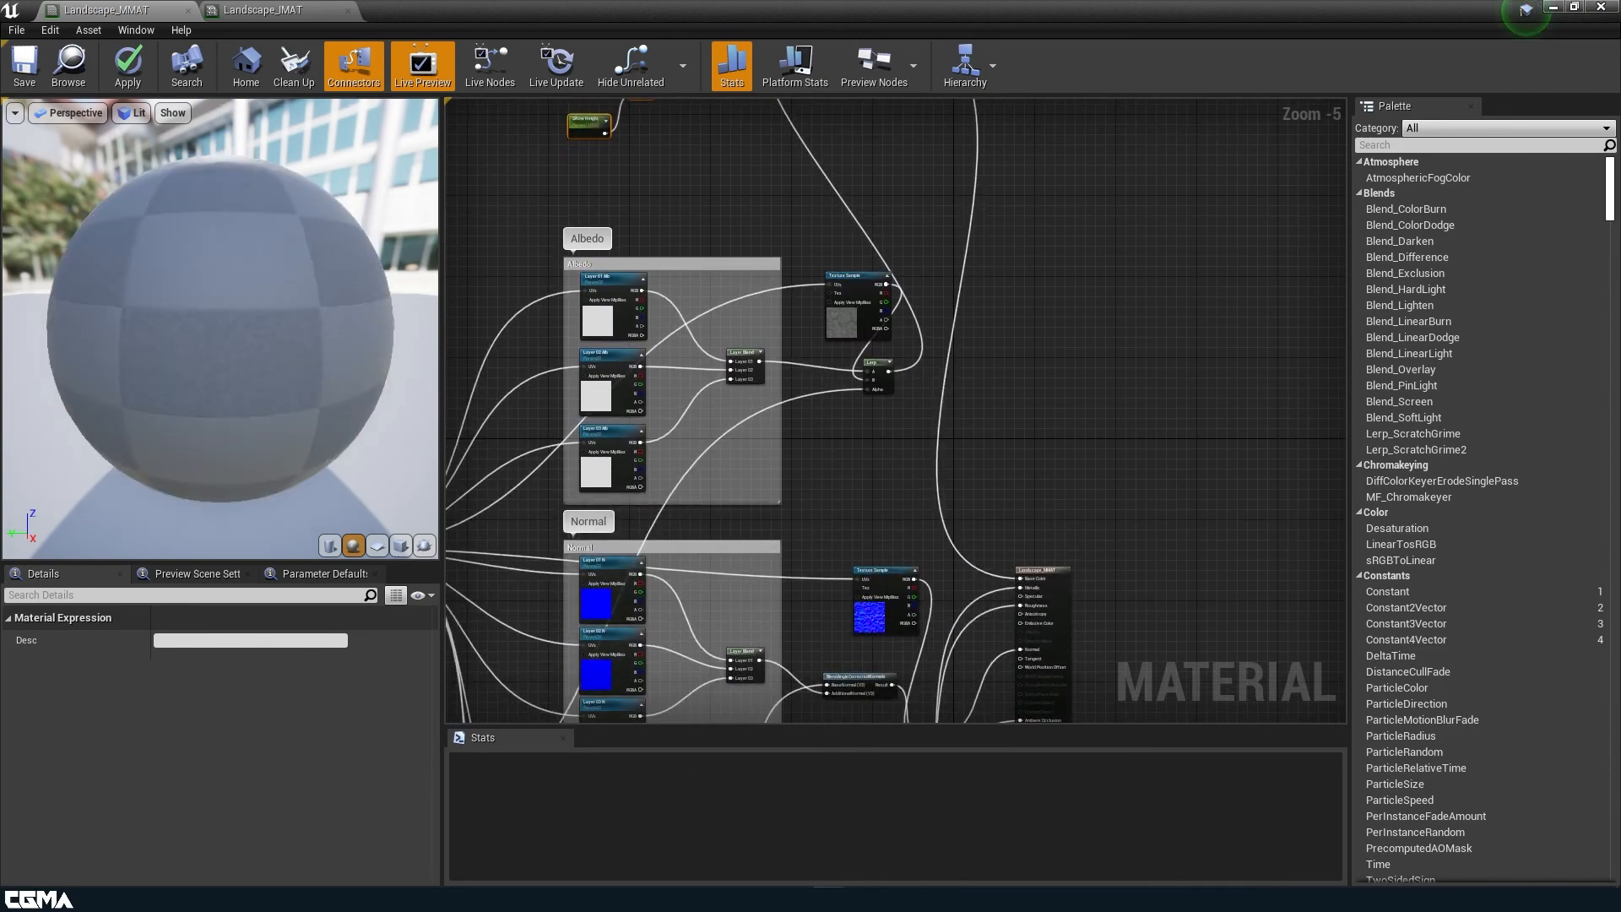
pyautogui.moveTo(980, 351); pyautogui.dragTo(1097, 662, button='right')
pyautogui.scroll(3, 975, 442)
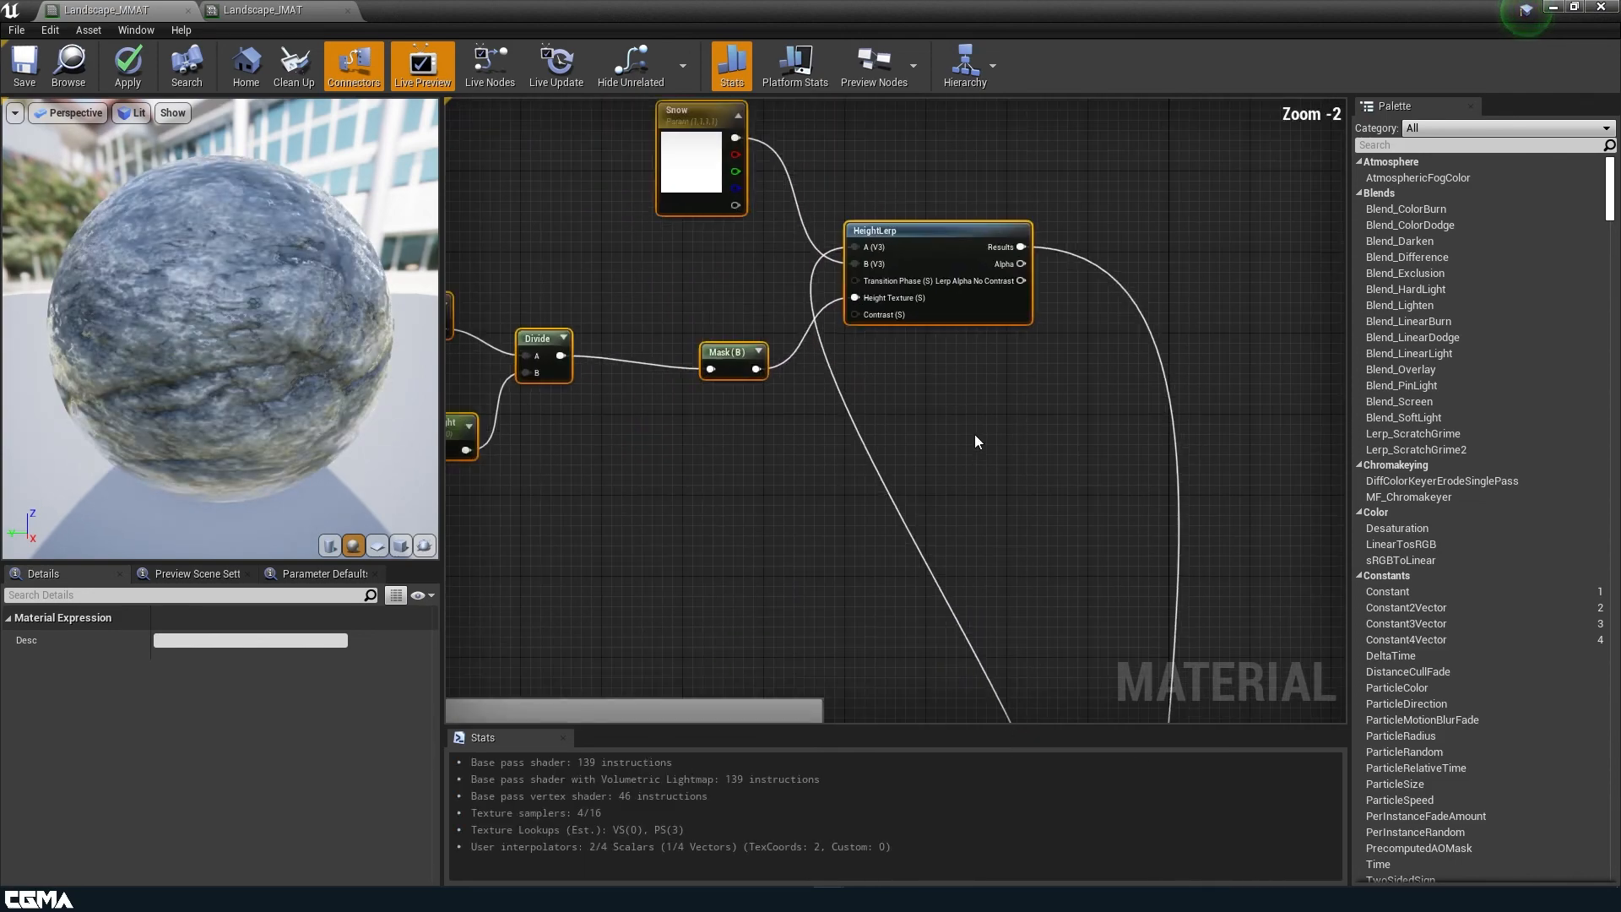
# - Apply and save Landscape_MMAT, and check the snow on the landscape in the level viewport
pyautogui.click(128, 66)
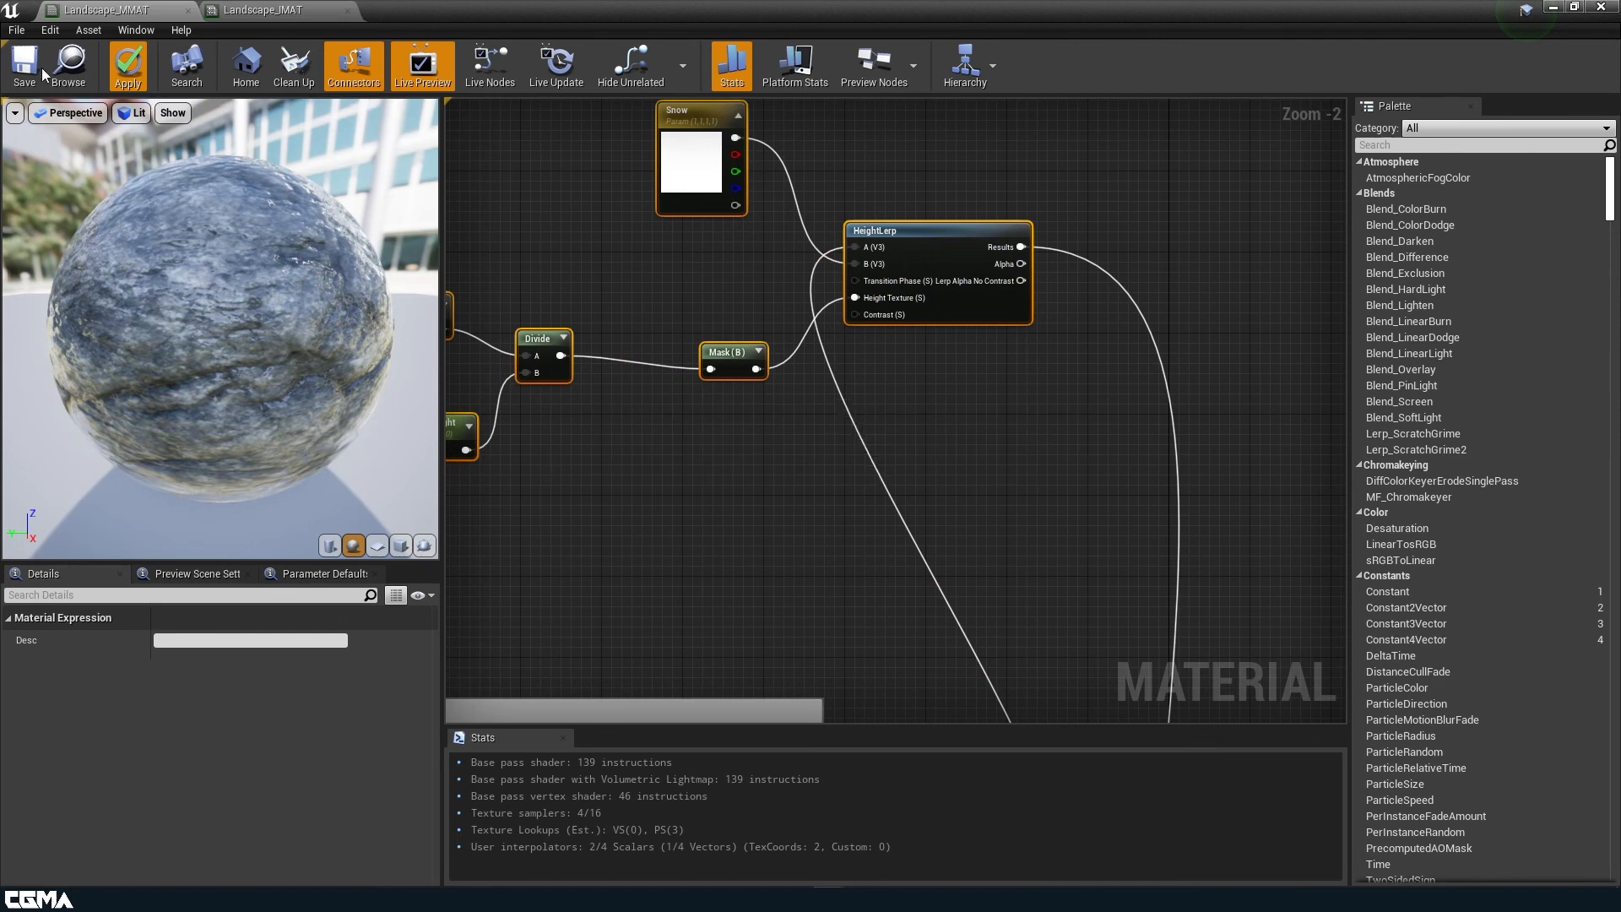
pyautogui.click(22, 68)
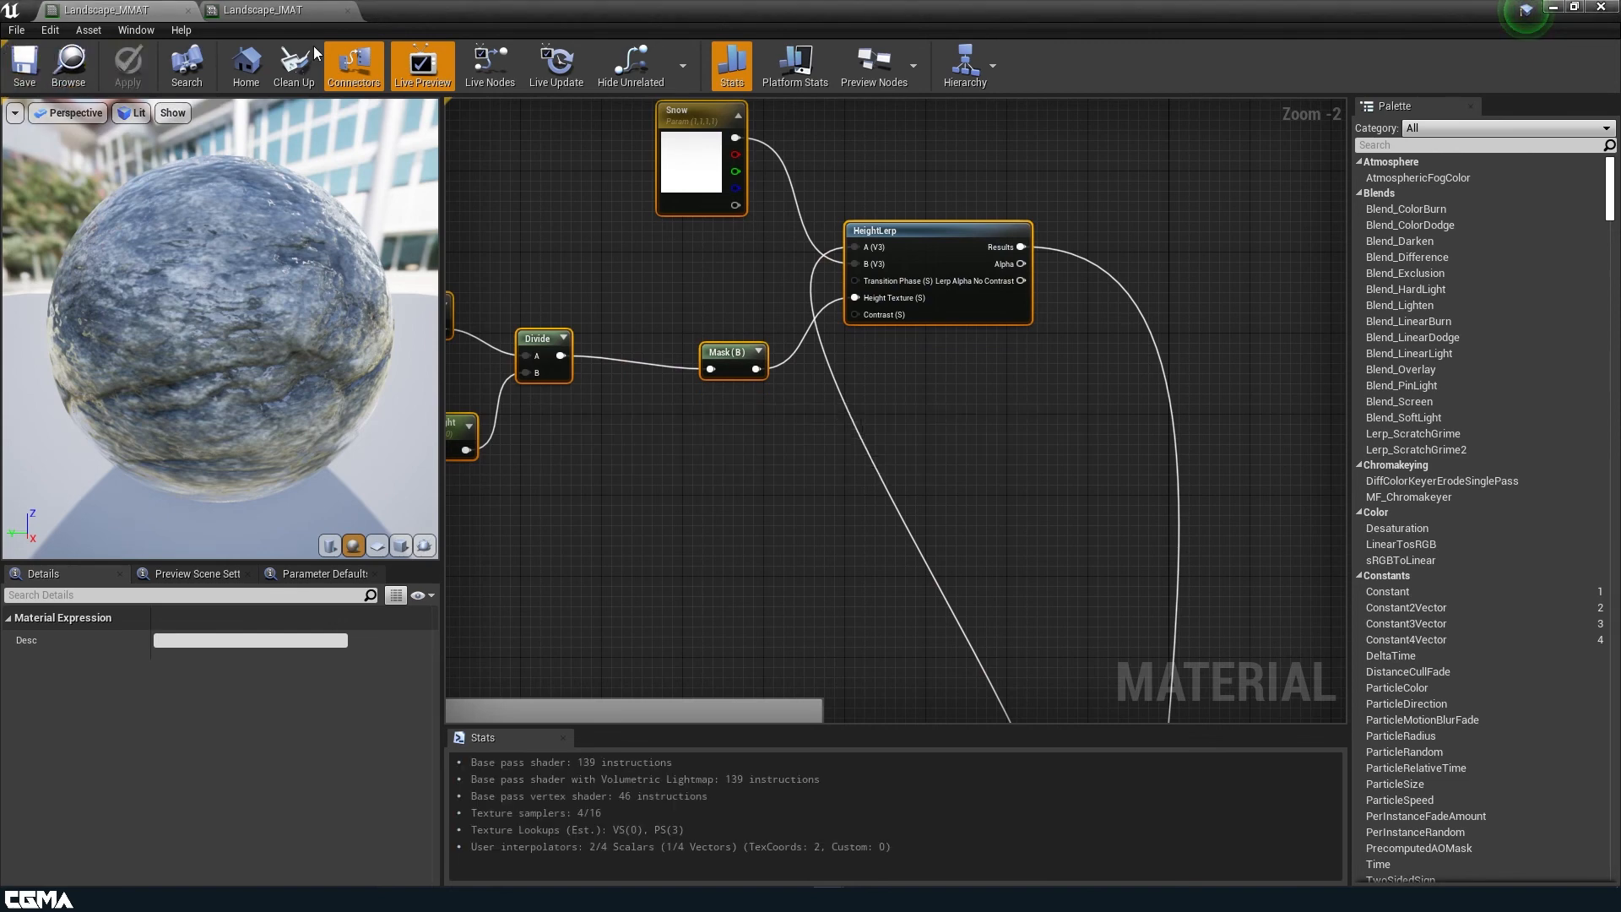
pyautogui.click(1558, 12)
pyautogui.moveTo(988, 321); pyautogui.dragTo(1048, 443, button='right')
pyautogui.press('w')
pyautogui.press('s')
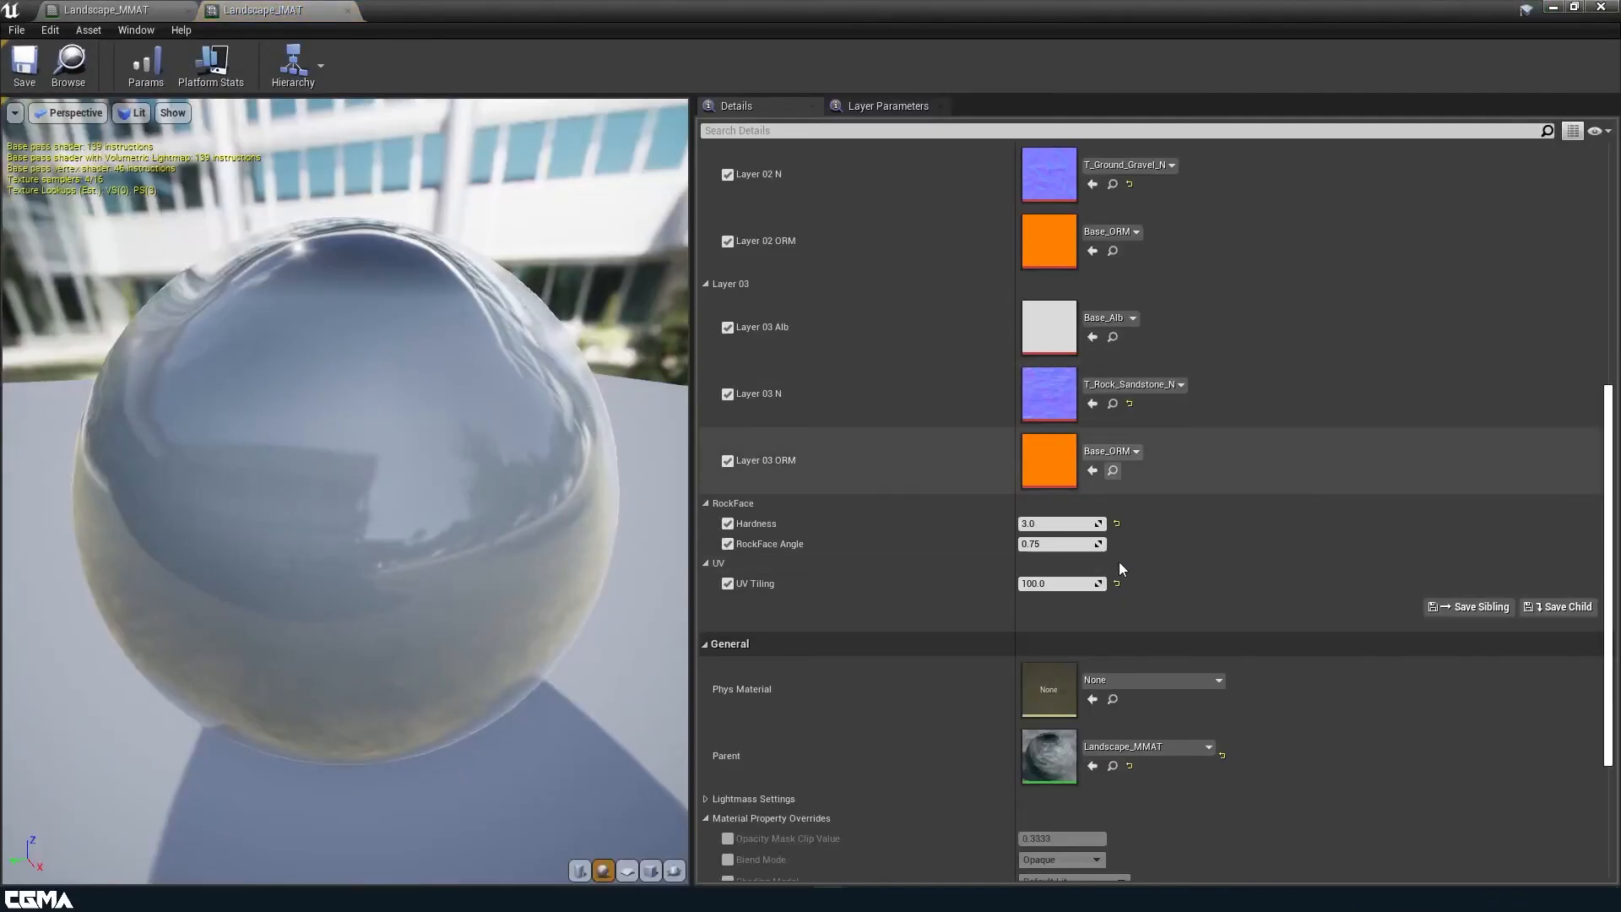
# - Enable the SNow Height override in Landscape_IMAT, enter a new value for it and save the instance
pyautogui.scroll(6, 1074, 583)
pyautogui.scroll(1, 1077, 581)
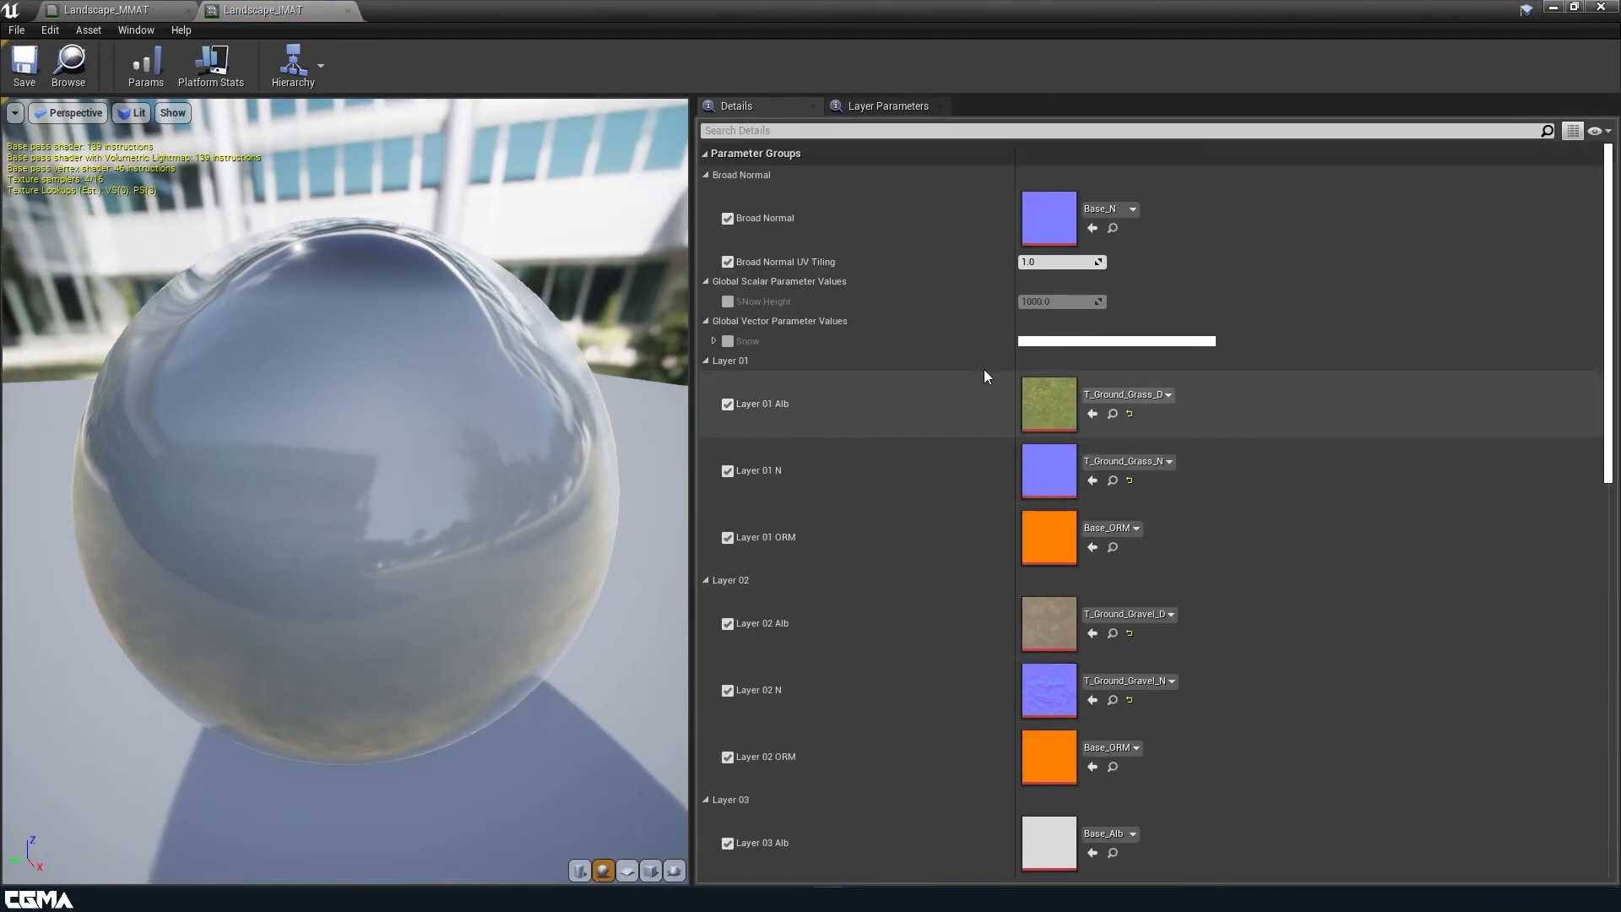
pyautogui.click(728, 302)
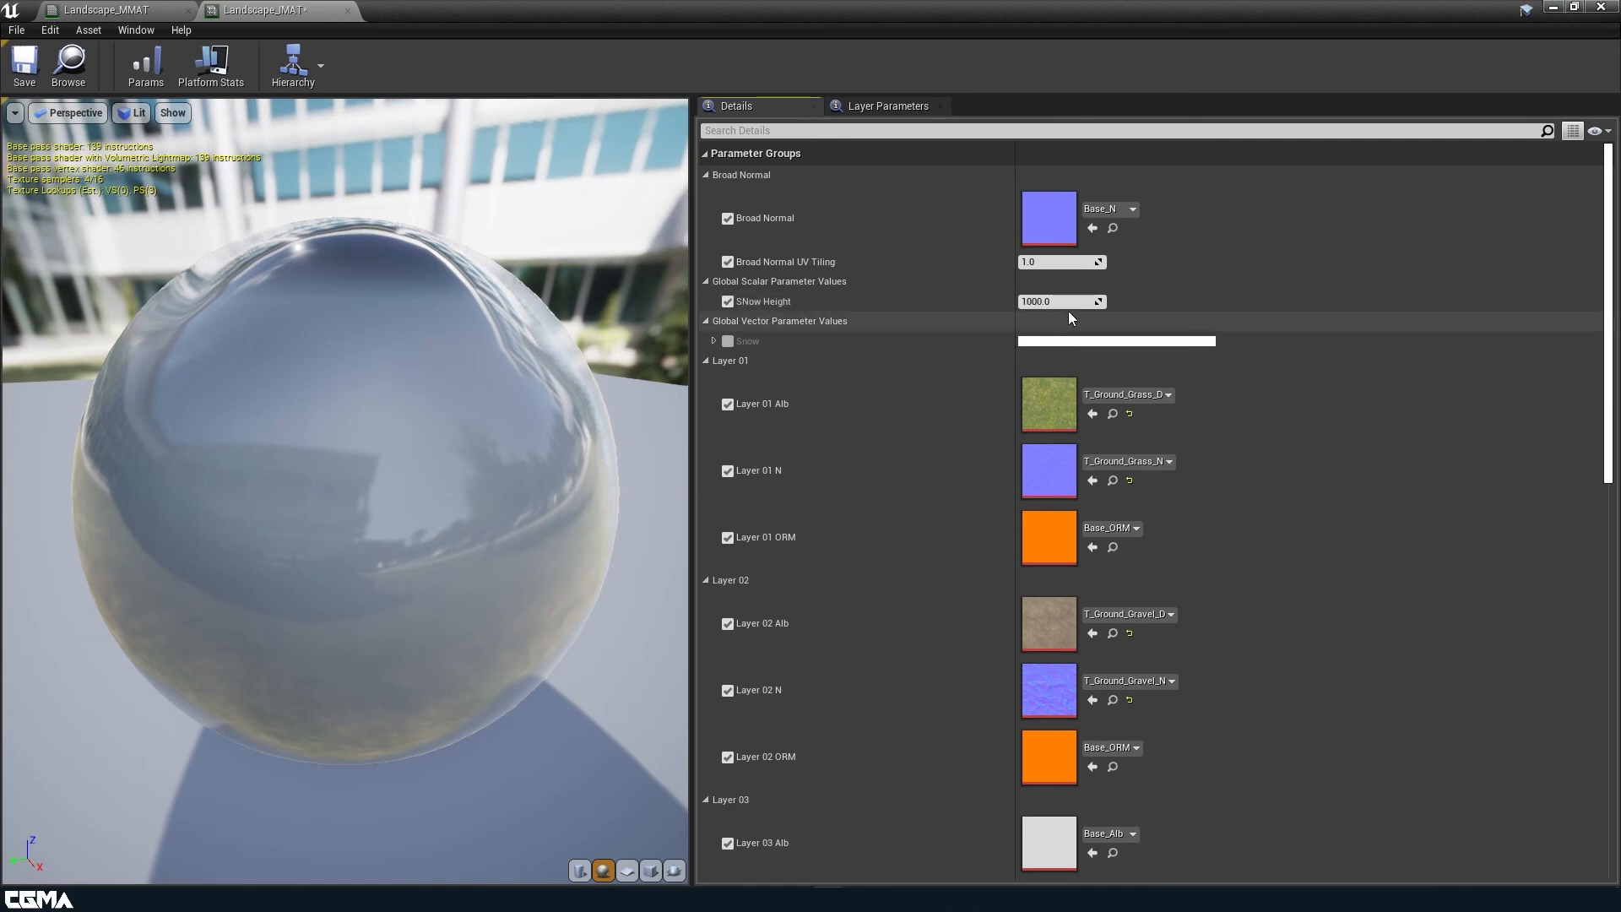
pyautogui.click(1069, 302)
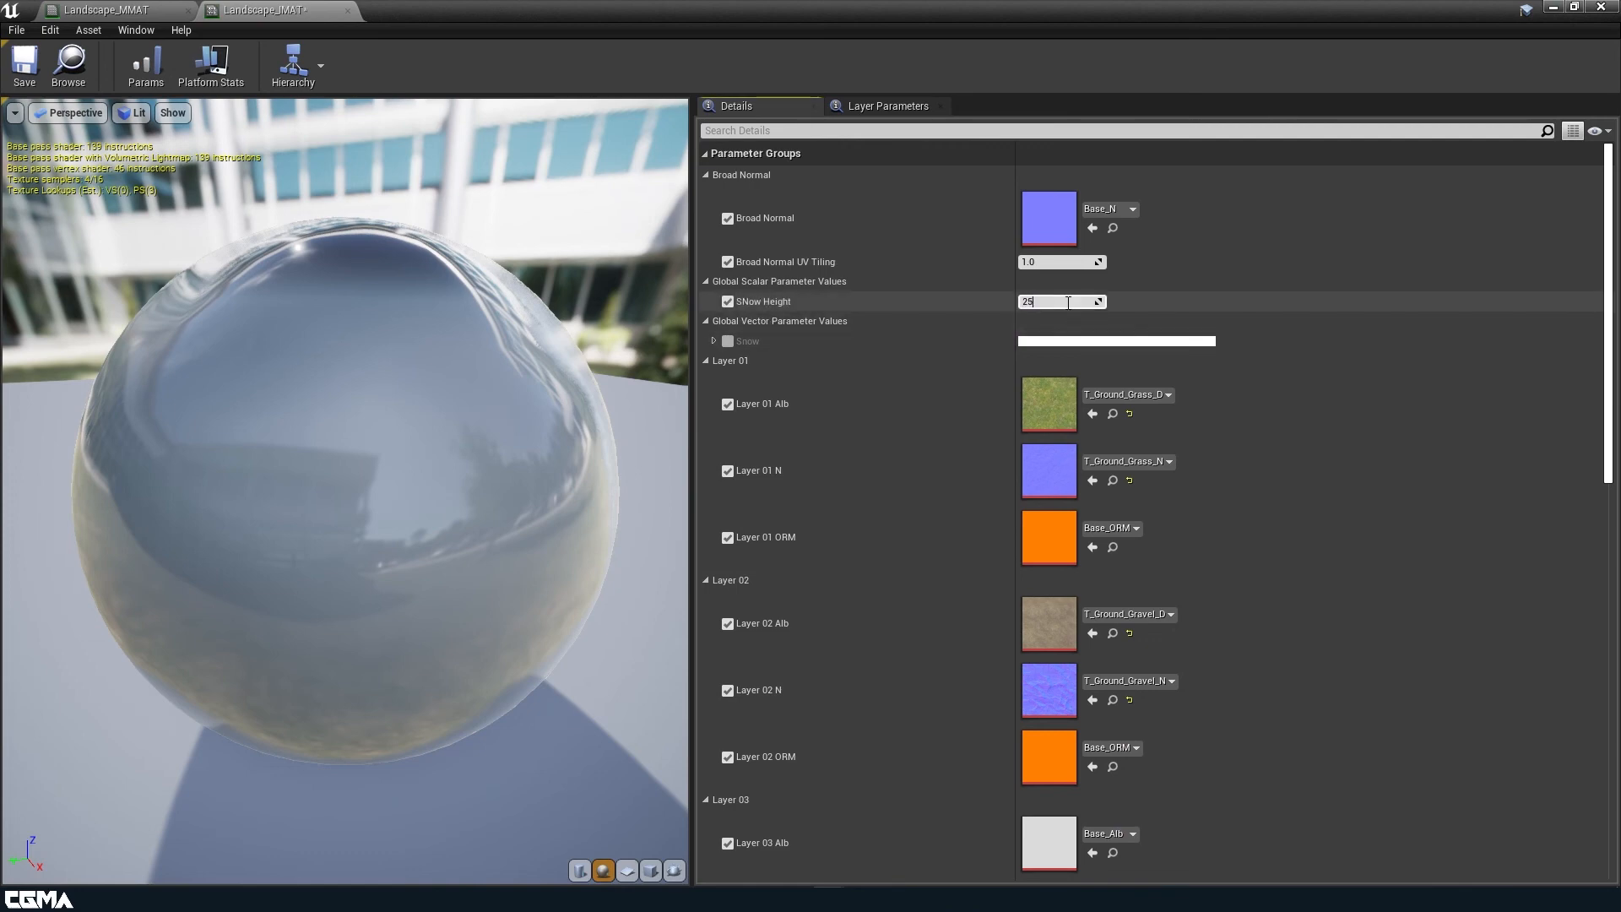
pyautogui.click(24, 65)
# - Return to the level viewport and raise the mountain terrain with the Sculpt tool to test the snow line
pyautogui.click(106, 12)
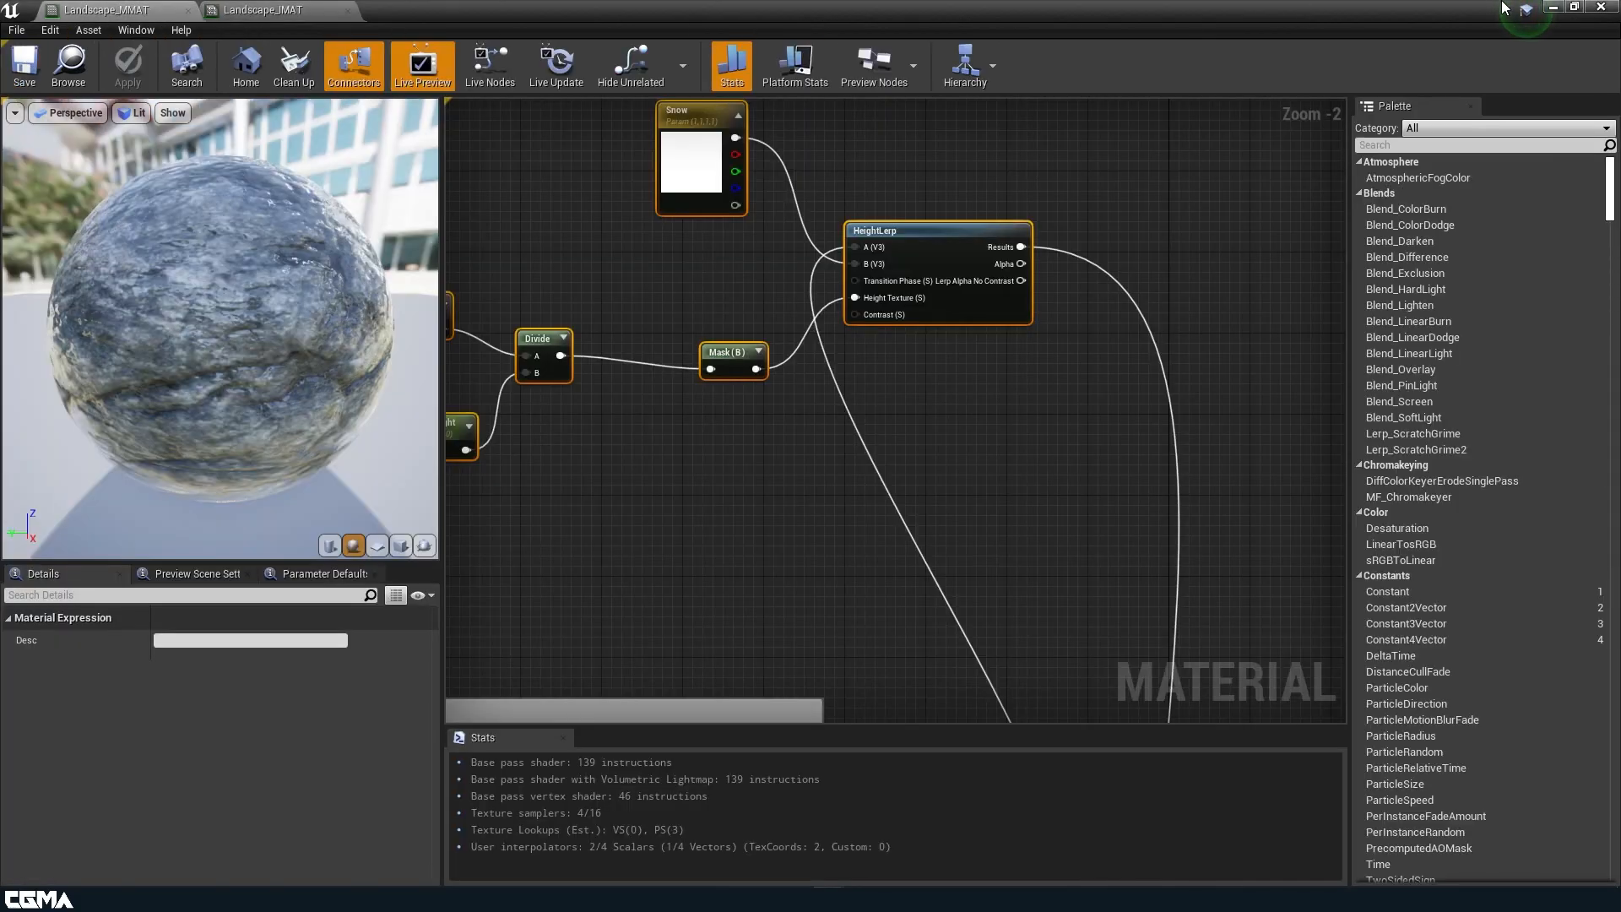
pyautogui.click(1555, 8)
pyautogui.moveTo(1085, 534)
pyautogui.mouseDown()
pyautogui.moveTo(541, 494)
pyautogui.moveTo(926, 473)
pyautogui.moveTo(895, 478)
pyautogui.moveTo(905, 424)
pyautogui.moveTo(1047, 473)
pyautogui.mouseUp()
pyautogui.moveTo(643, 359)
pyautogui.mouseDown(button='right')
pyautogui.moveTo(810, 372)
pyautogui.moveTo(659, 317)
pyautogui.moveTo(709, 338)
pyautogui.moveTo(771, 326)
pyautogui.moveTo(782, 364)
pyautogui.moveTo(825, 315)
pyautogui.moveTo(853, 359)
pyautogui.mouseUp(button='right')
pyautogui.moveTo(1060, 481)
pyautogui.mouseDown()
pyautogui.moveTo(658, 466)
pyautogui.moveTo(734, 448)
pyautogui.moveTo(634, 507)
pyautogui.moveTo(1013, 472)
pyautogui.moveTo(727, 531)
pyautogui.mouseUp()
pyautogui.moveTo(728, 531); pyautogui.dragTo(868, 481, button='right')
pyautogui.moveTo(868, 481)
pyautogui.mouseDown()
pyautogui.moveTo(1028, 354)
pyautogui.moveTo(1090, 429)
pyautogui.moveTo(600, 398)
pyautogui.moveTo(543, 333)
pyautogui.moveTo(582, 372)
pyautogui.moveTo(738, 325)
pyautogui.moveTo(904, 369)
pyautogui.moveTo(921, 423)
pyautogui.mouseUp()
pyautogui.moveTo(921, 422)
pyautogui.mouseDown(button='right')
pyautogui.moveTo(862, 422)
pyautogui.moveTo(912, 413)
pyautogui.mouseUp(button='right')
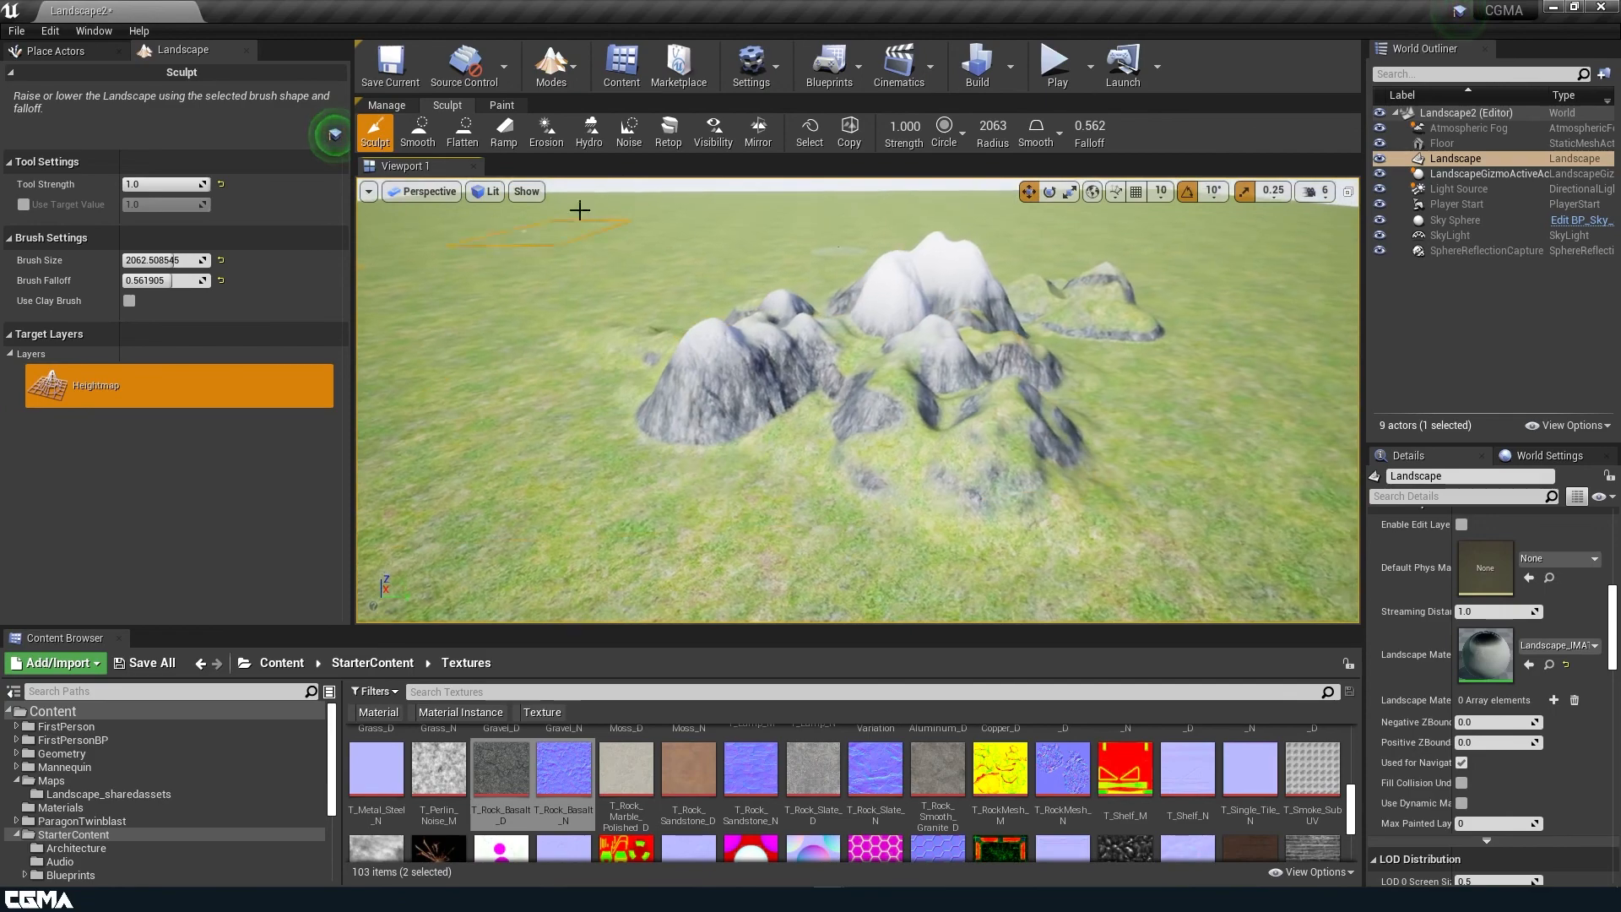
# - Erode the mountains with Hydro erosion and the Erosion tool at a strength of 1.0
pyautogui.click(589, 135)
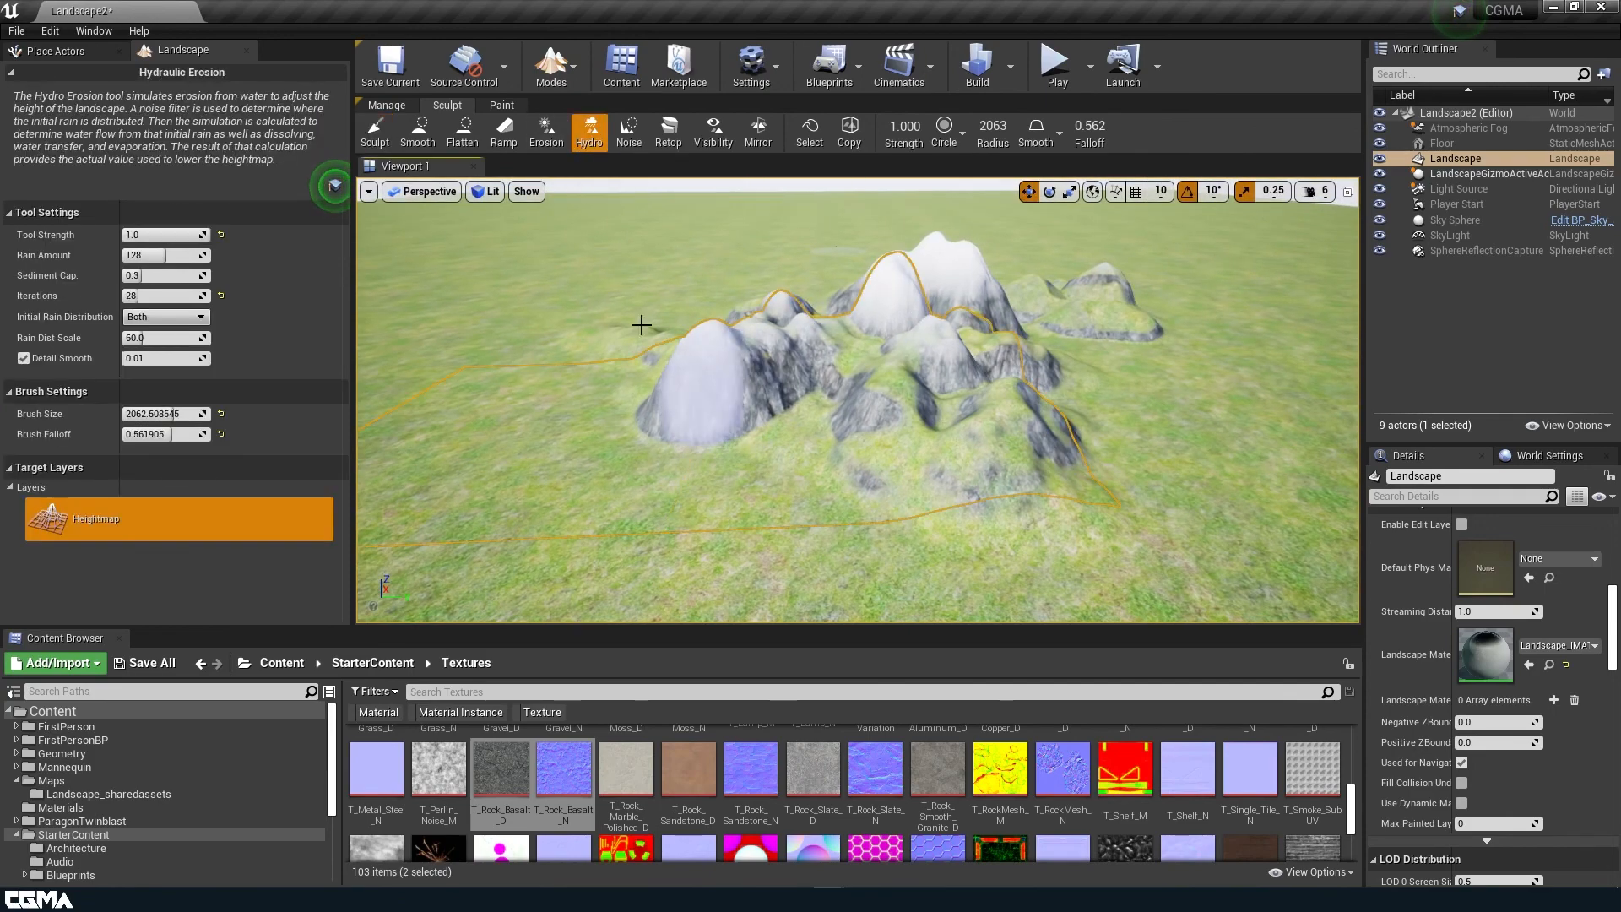
pyautogui.moveTo(669, 373); pyautogui.dragTo(718, 380)
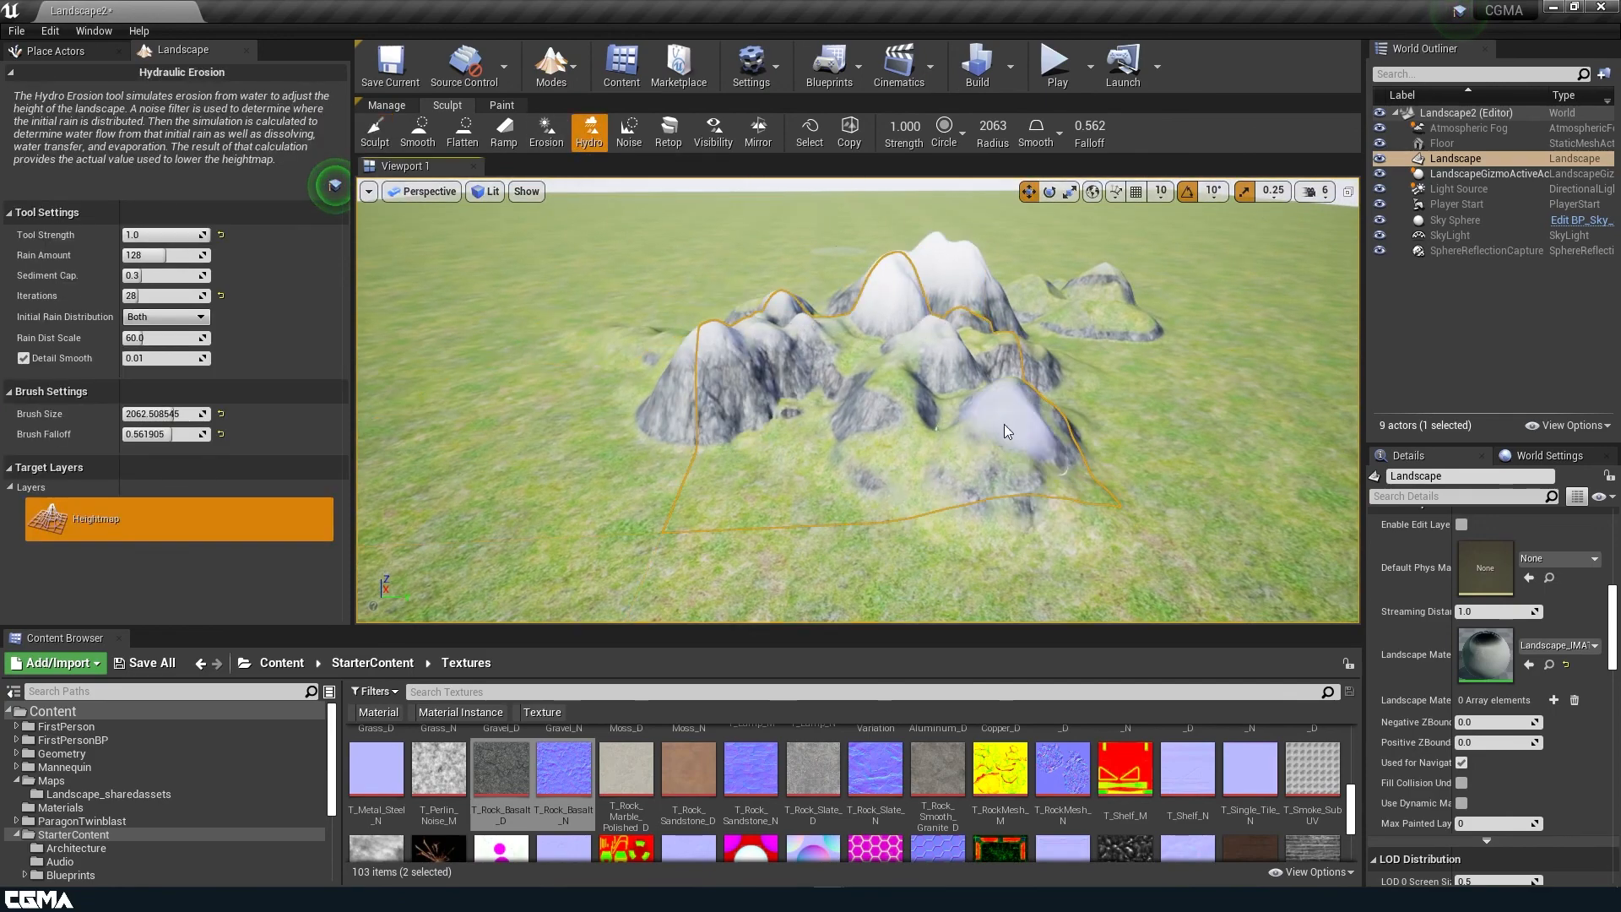
pyautogui.click(546, 135)
pyautogui.moveTo(661, 380)
pyautogui.mouseDown()
pyautogui.moveTo(927, 314)
pyautogui.moveTo(968, 363)
pyautogui.moveTo(920, 289)
pyautogui.moveTo(785, 385)
pyautogui.mouseUp()
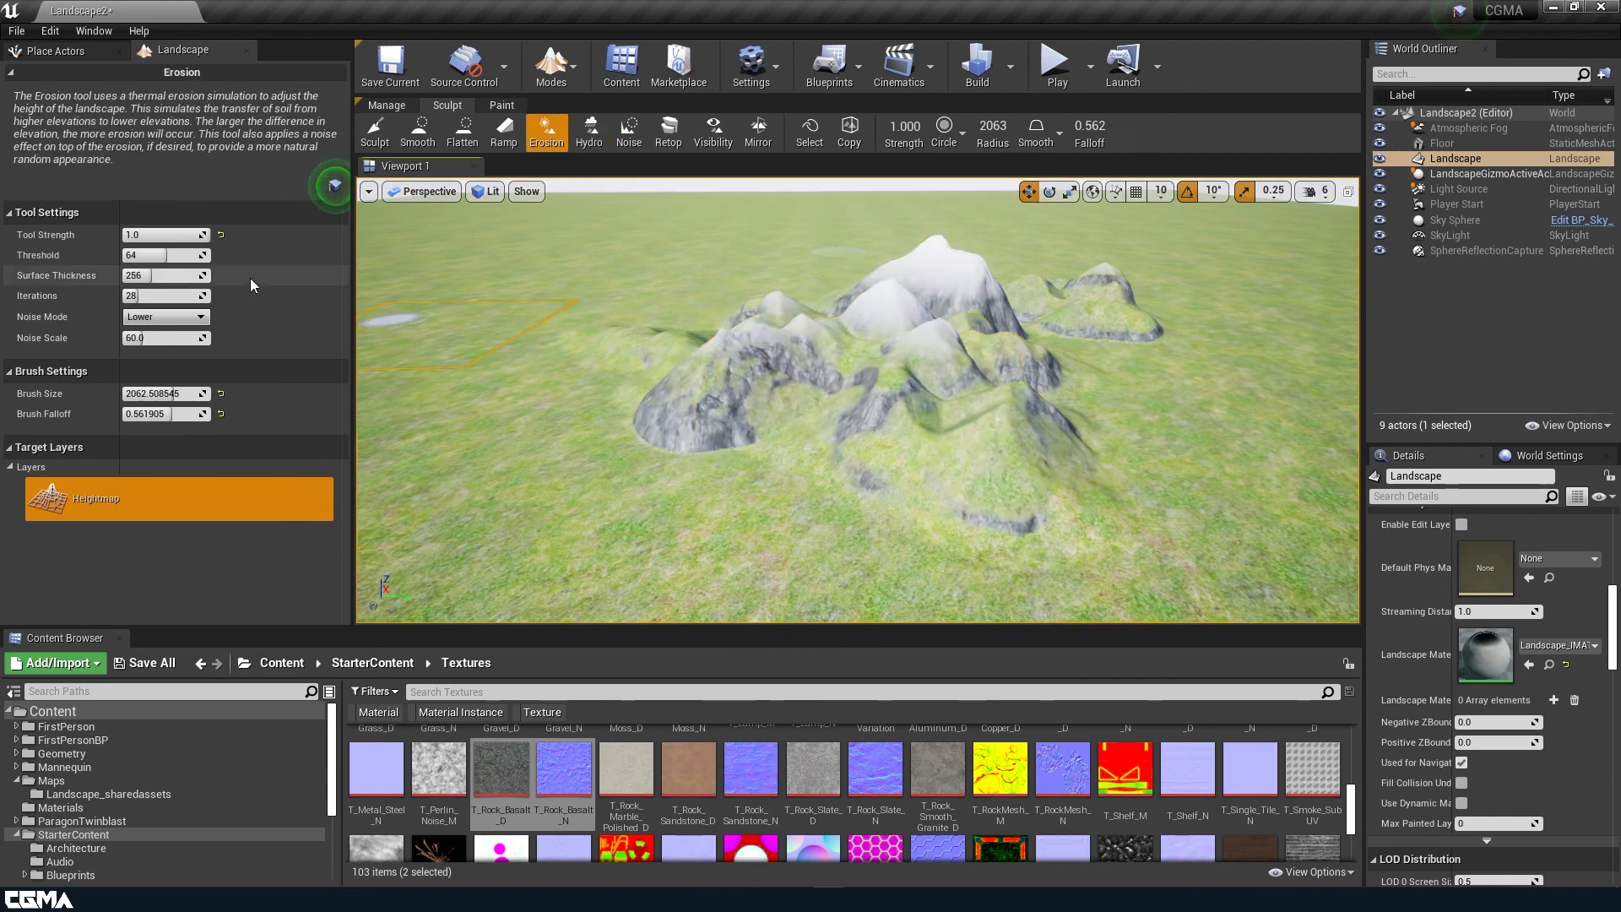
# - Lower the Erosion tool strength to about 0.457 and erode more of the mountain slopes and peaks
pyautogui.moveTo(202, 236); pyautogui.dragTo(189, 235)
pyautogui.moveTo(684, 368); pyautogui.dragTo(894, 395)
pyautogui.moveTo(198, 236); pyautogui.dragTo(162, 236)
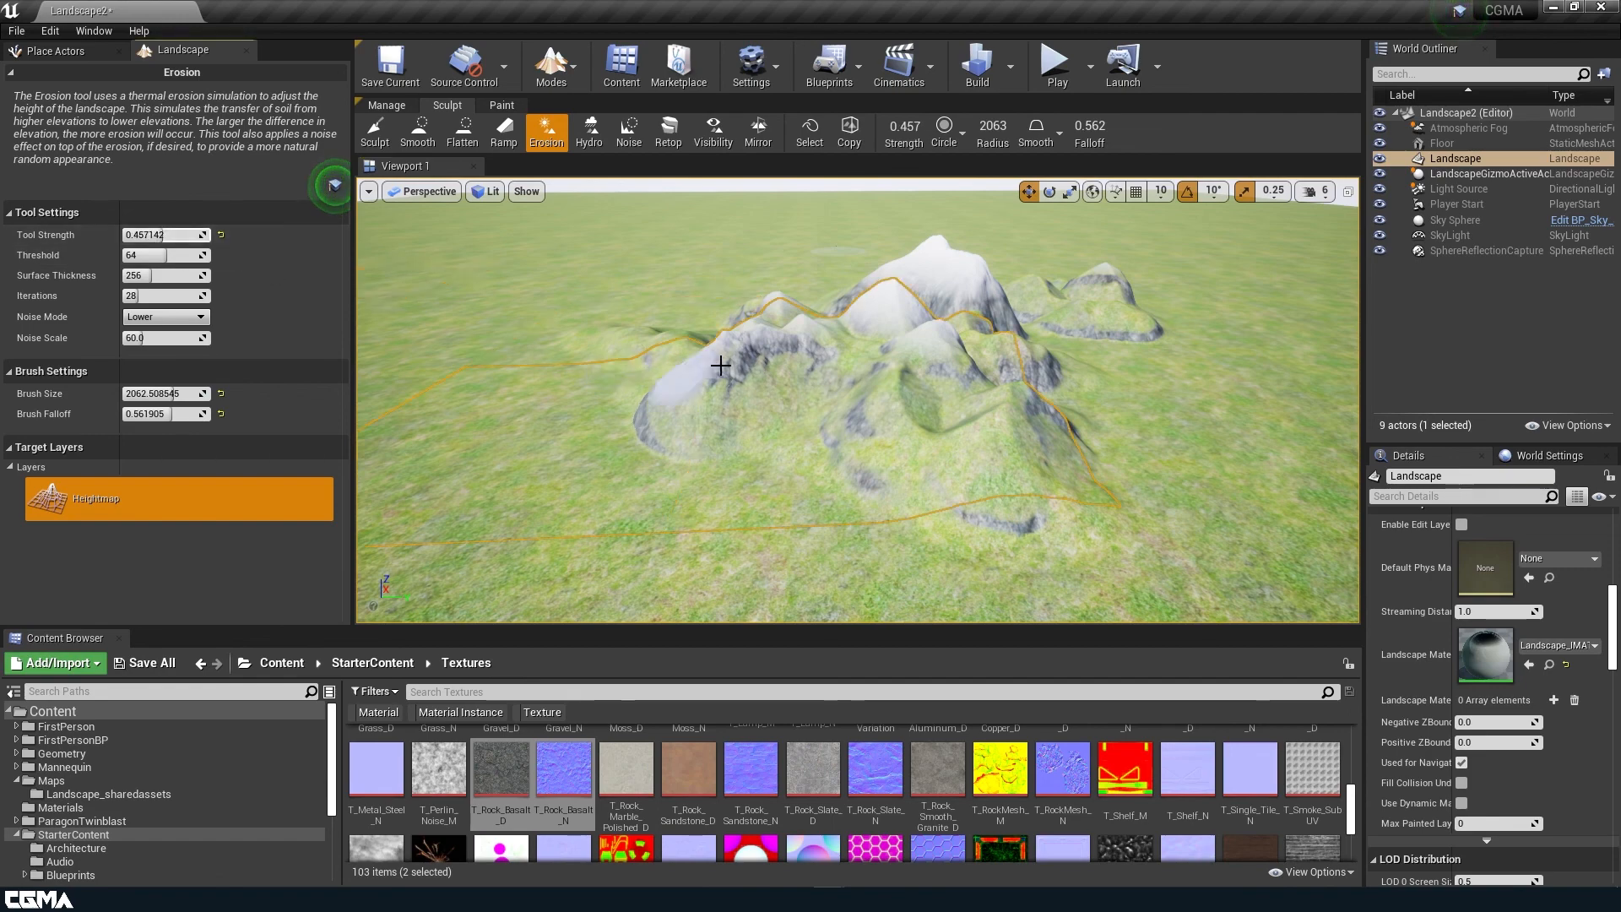
pyautogui.moveTo(924, 298)
pyautogui.mouseDown()
pyautogui.moveTo(940, 394)
pyautogui.moveTo(754, 361)
pyautogui.moveTo(927, 435)
pyautogui.mouseUp()
pyautogui.moveTo(981, 385)
pyautogui.mouseDown()
pyautogui.moveTo(680, 301)
pyautogui.moveTo(579, 391)
pyautogui.moveTo(630, 423)
pyautogui.moveTo(1138, 301)
pyautogui.mouseUp()
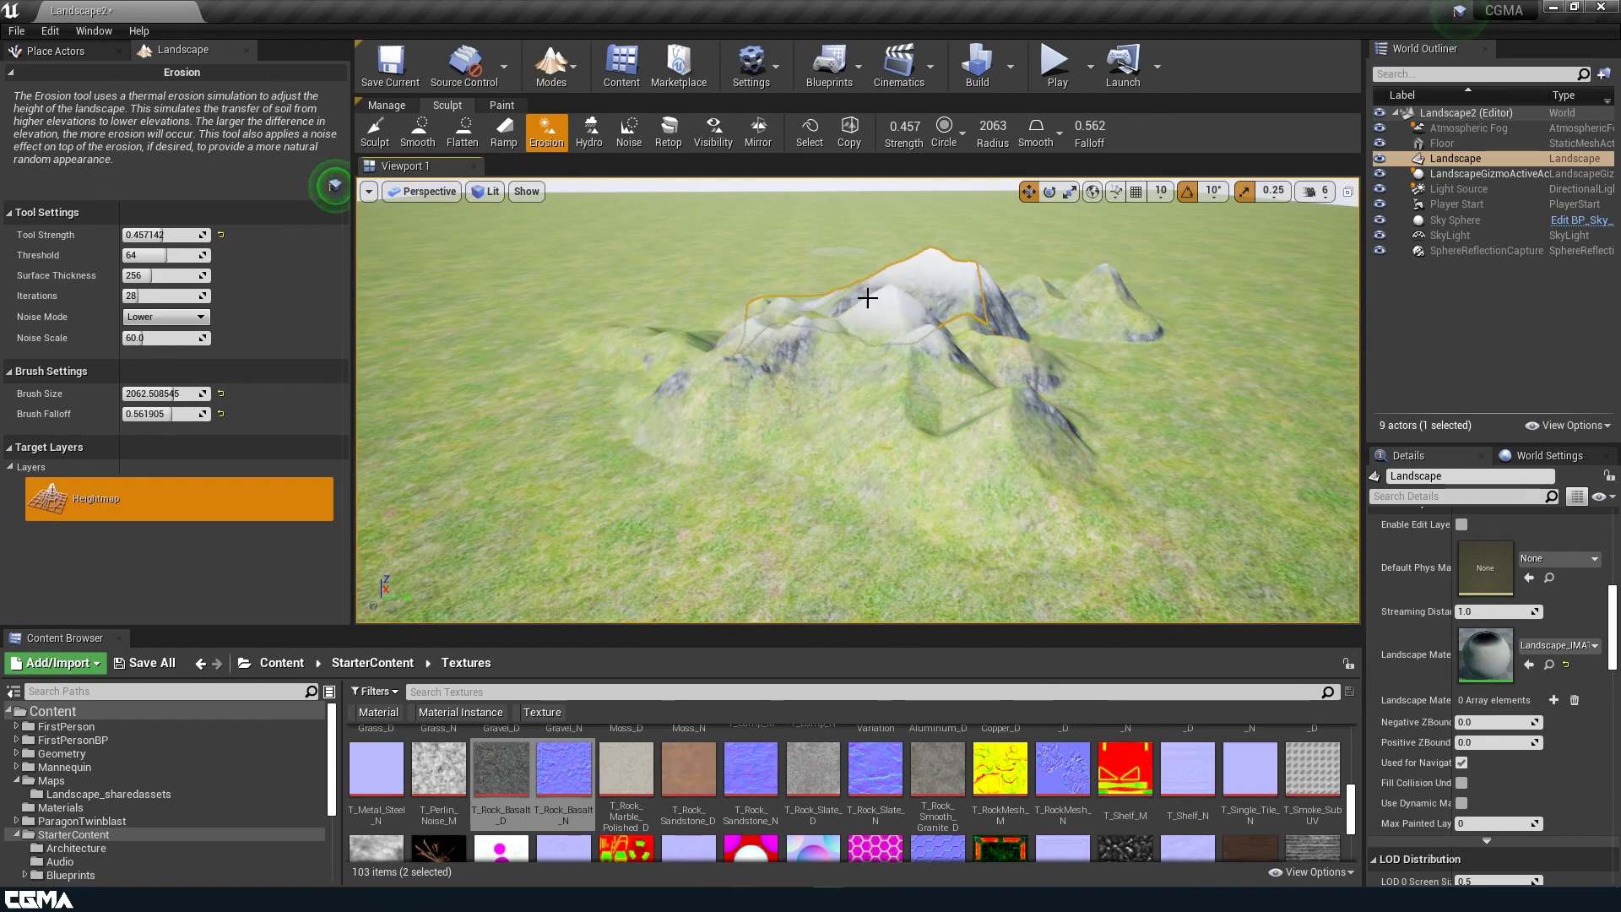
# - Save all modified content including the level, and inspect the eroded, snow-capped mountains from other angles
pyautogui.moveTo(912, 423)
pyautogui.mouseDown(button='right')
pyautogui.moveTo(907, 393)
pyautogui.moveTo(929, 464)
pyautogui.moveTo(895, 397)
pyautogui.moveTo(727, 448)
pyautogui.mouseUp(button='right')
pyautogui.click(145, 665)
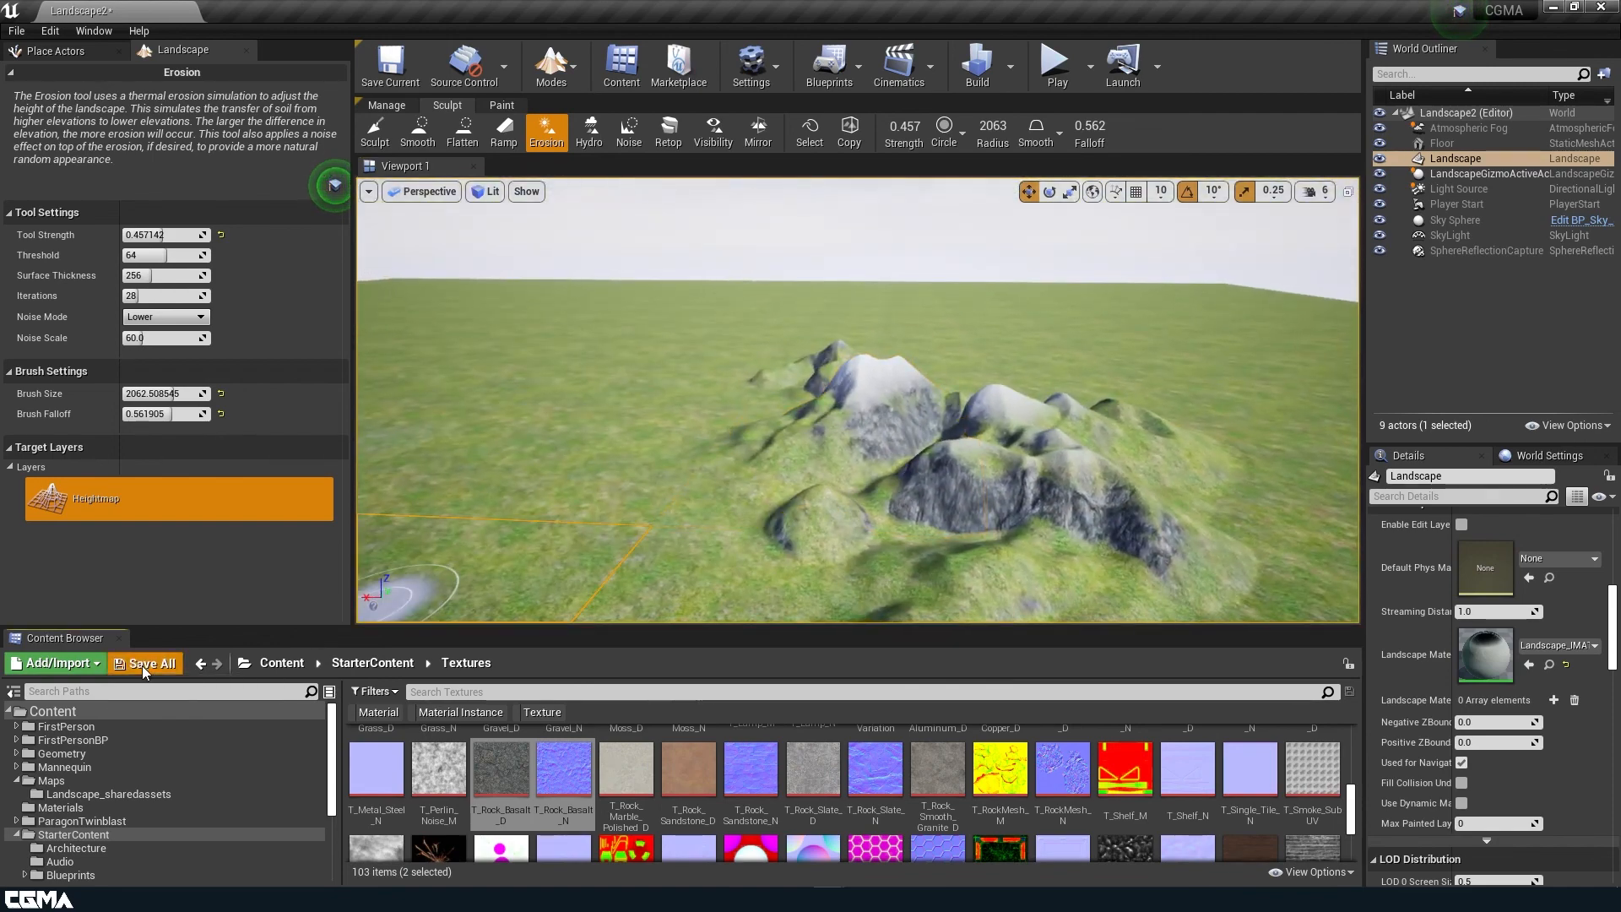
pyautogui.click(961, 606)
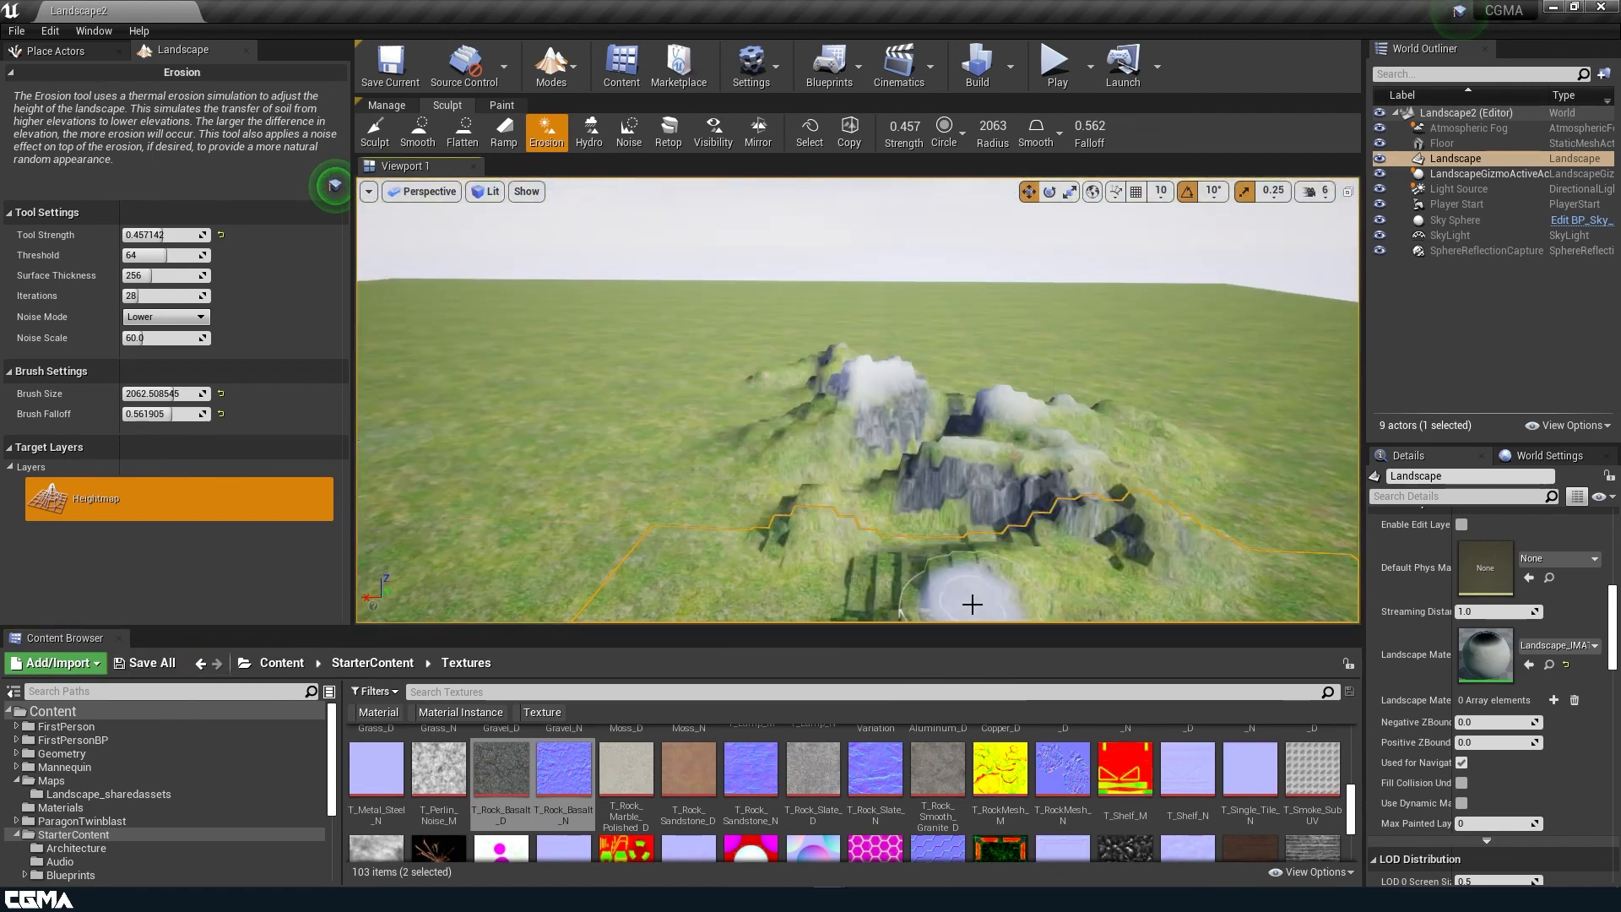
pyautogui.moveTo(972, 604); pyautogui.dragTo(768, 536, button='right')
pyautogui.moveTo(979, 448); pyautogui.dragTo(937, 434, button='right')
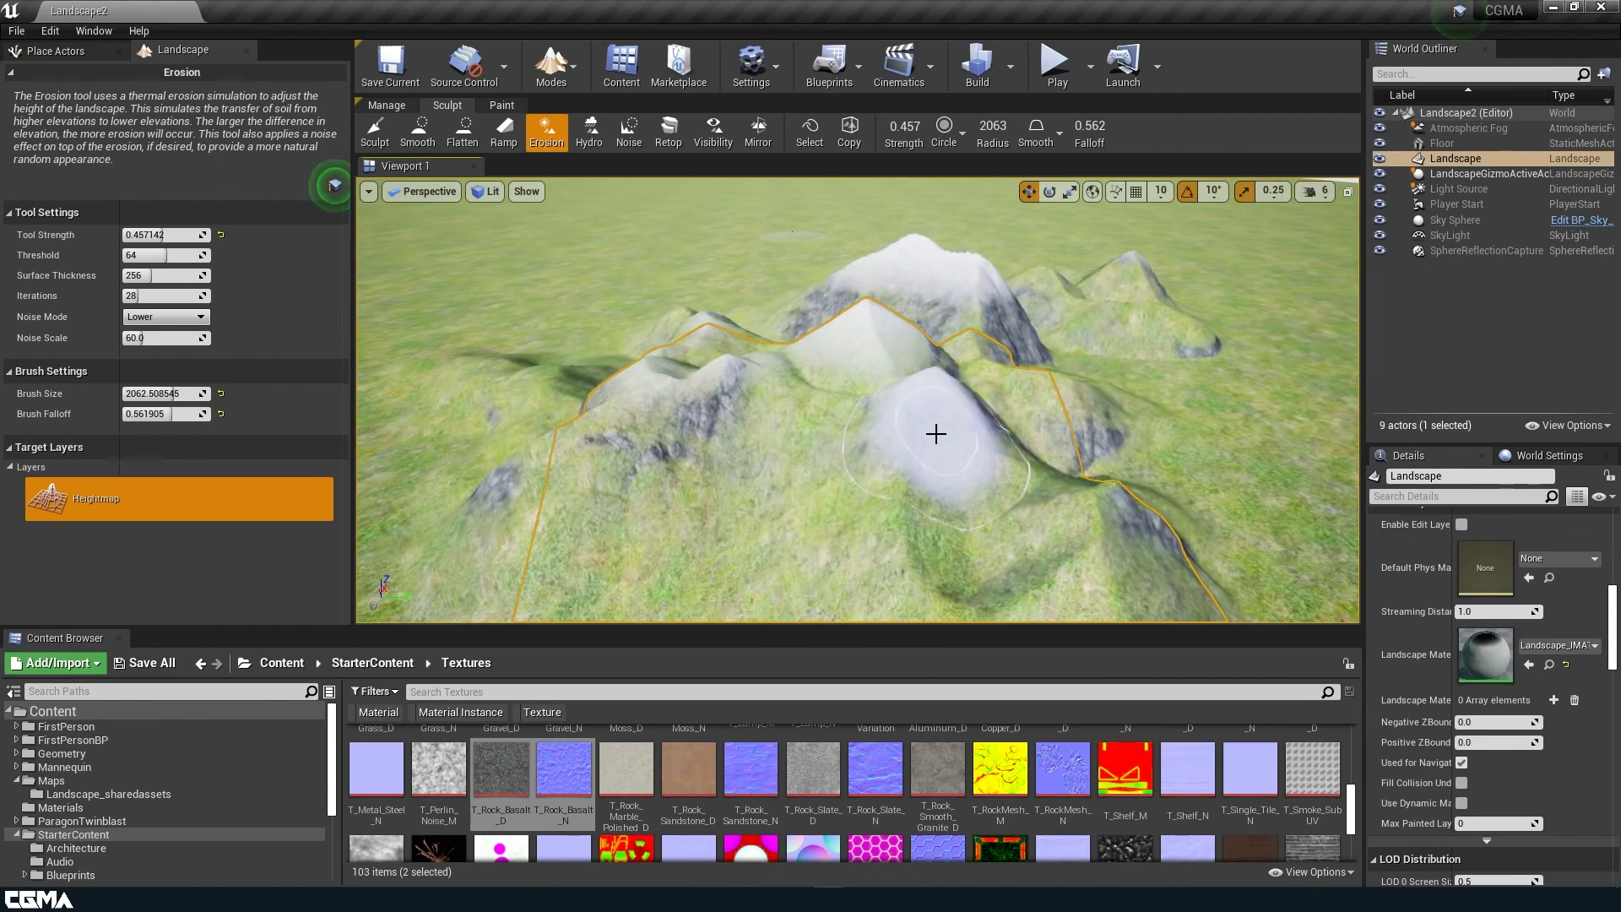